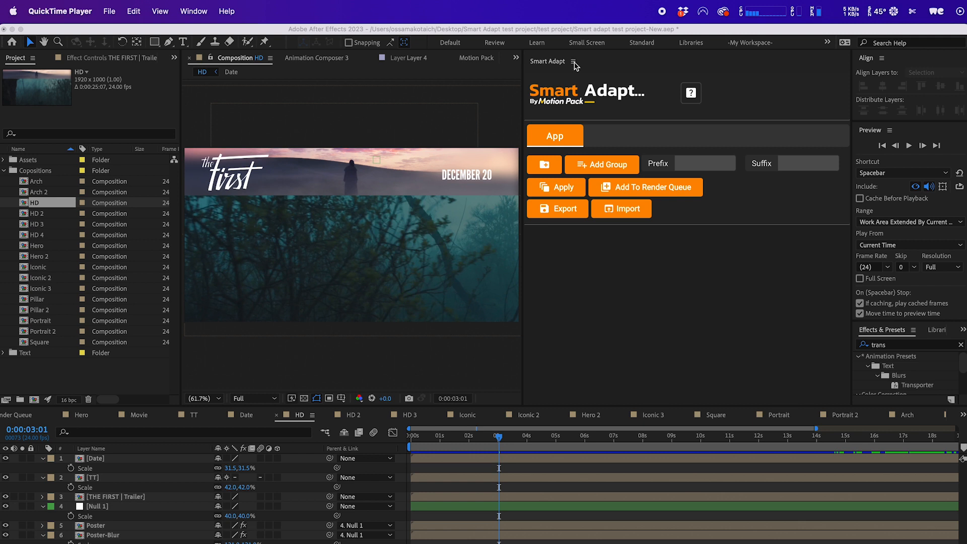
Open the Smart Adapt extension panel from the extensions list.
click(235, 36)
click(336, 11)
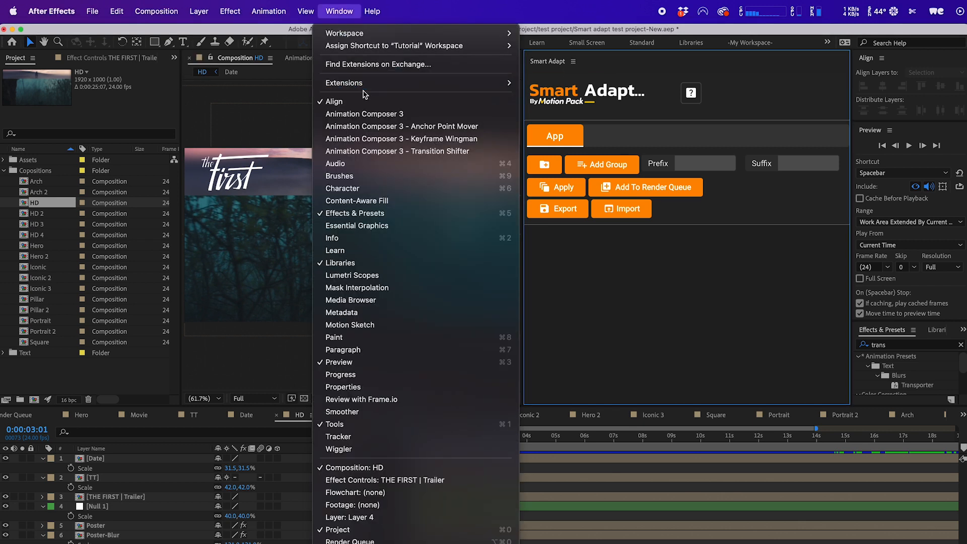
mouse_move(514, 84)
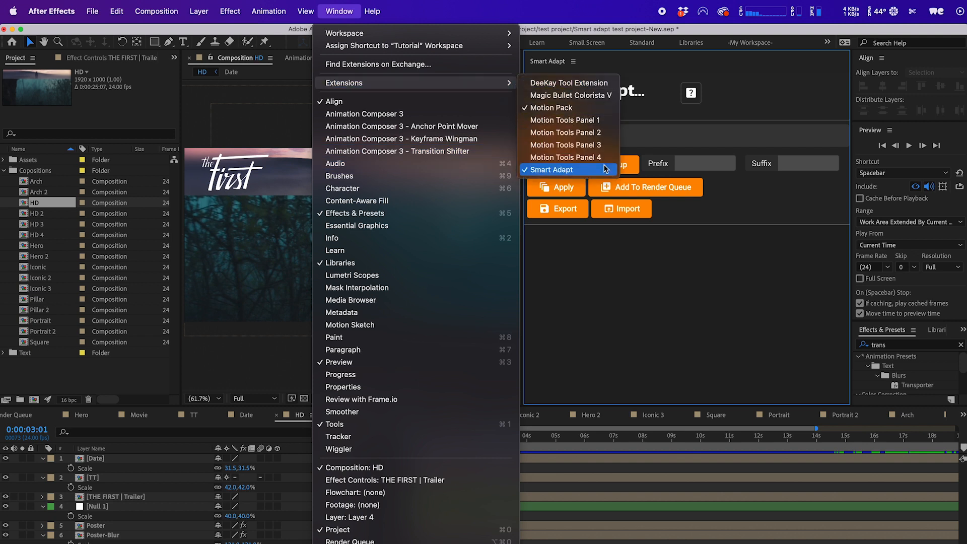
click(581, 168)
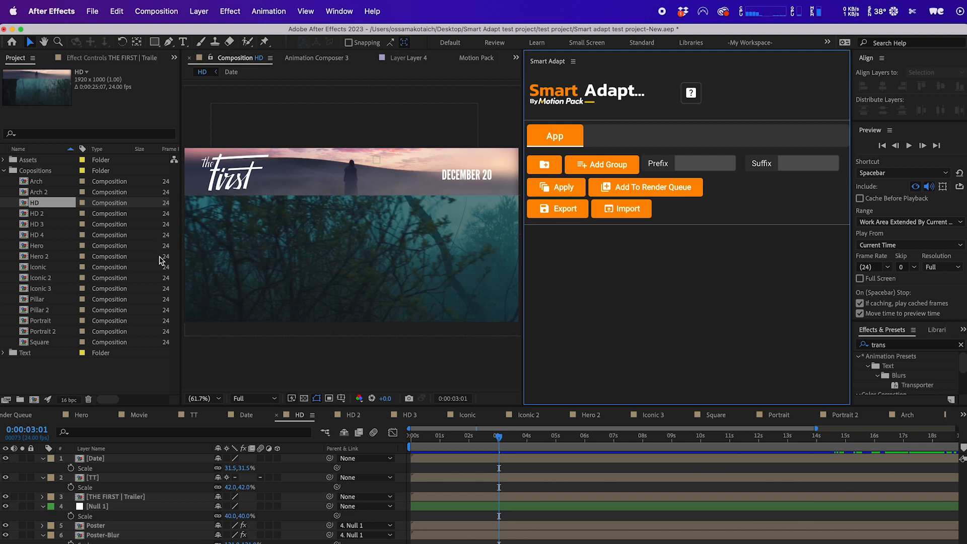
Select the HD composition and create the Smart Adapt project folder structure.
click(56, 207)
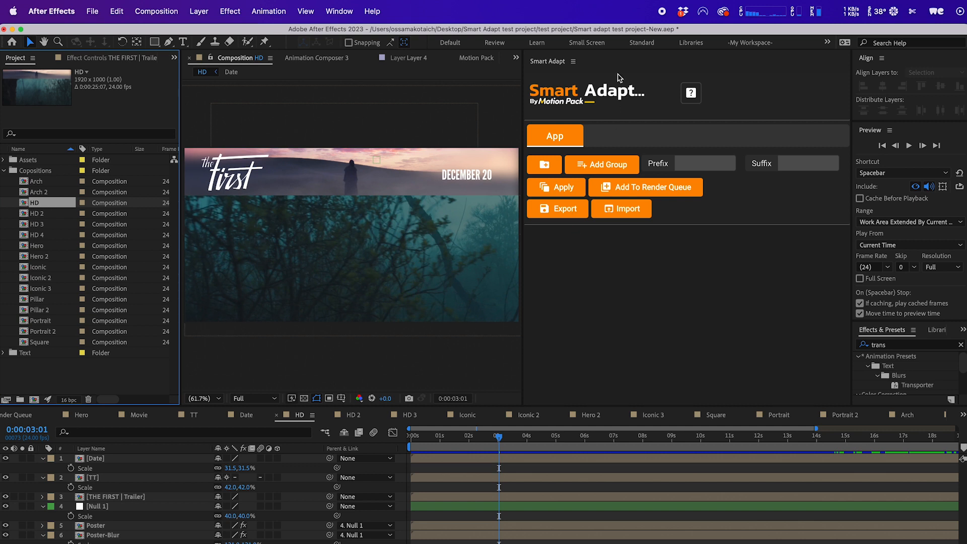
click(542, 169)
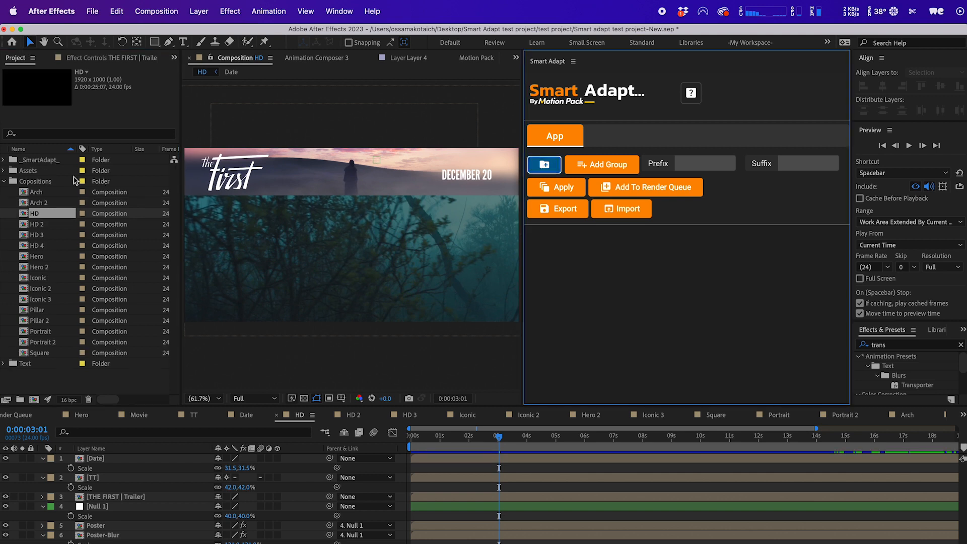
Examine the _SmartAdapt_ folder and its Adaptations, Masters and MastersAuto subfolders in the project.
double_click(43, 161)
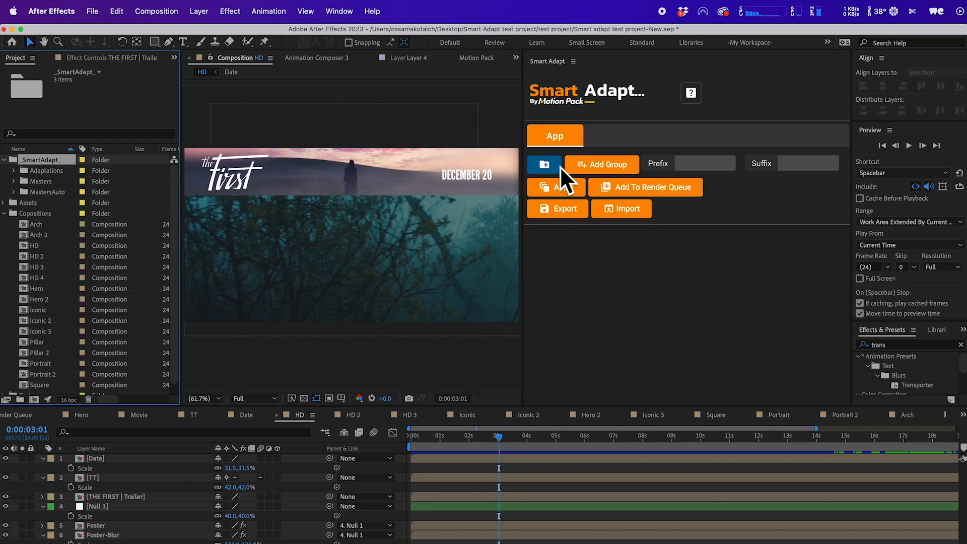
double_click(46, 171)
double_click(45, 181)
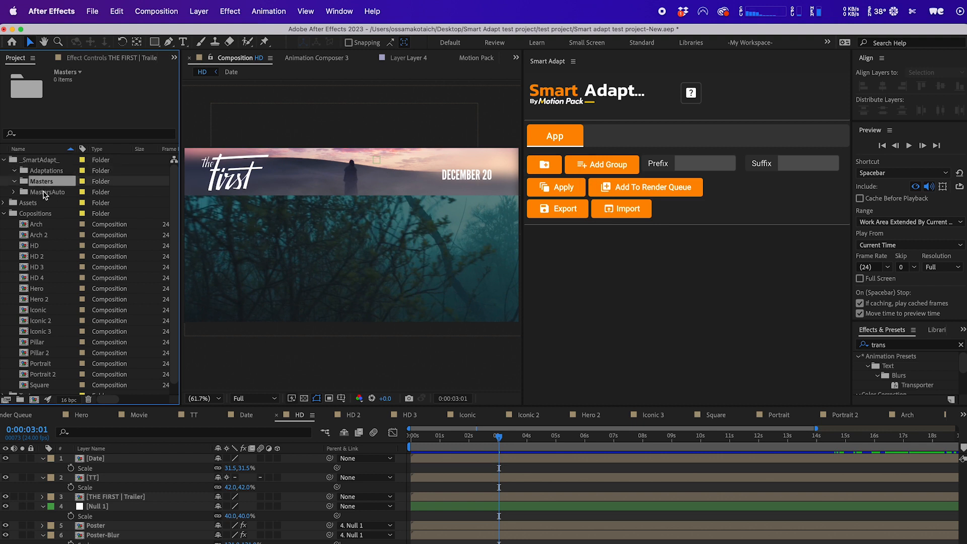
double_click(46, 192)
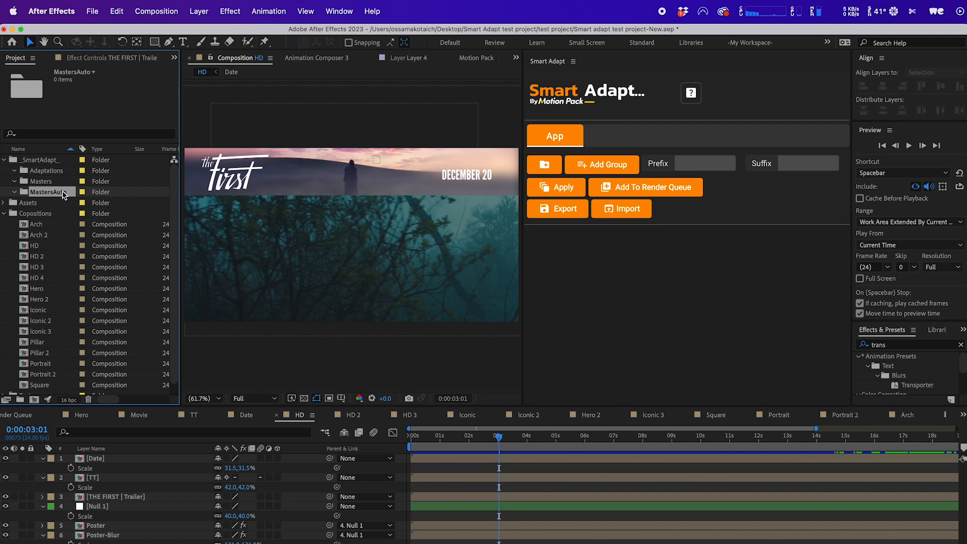
click(39, 184)
double_click(45, 171)
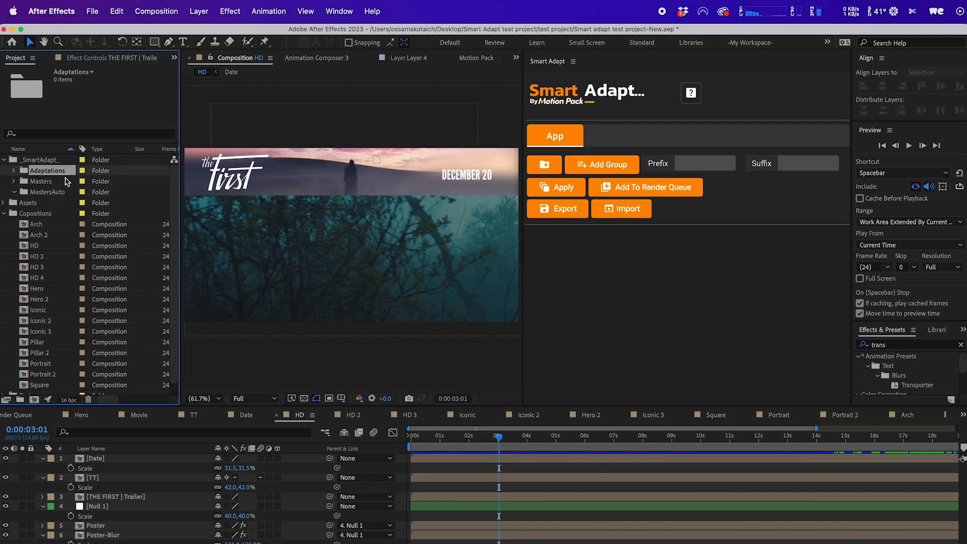
double_click(46, 181)
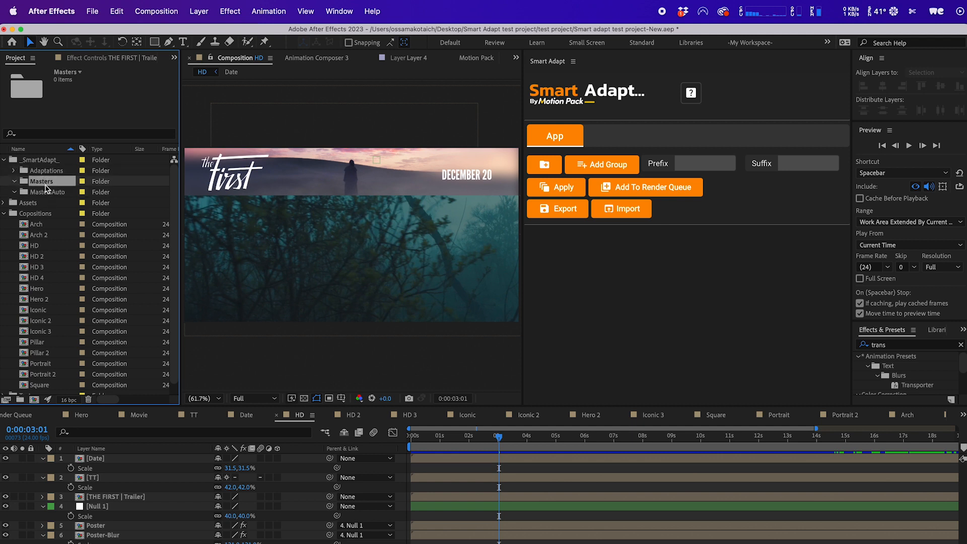
click(47, 193)
click(43, 182)
click(43, 172)
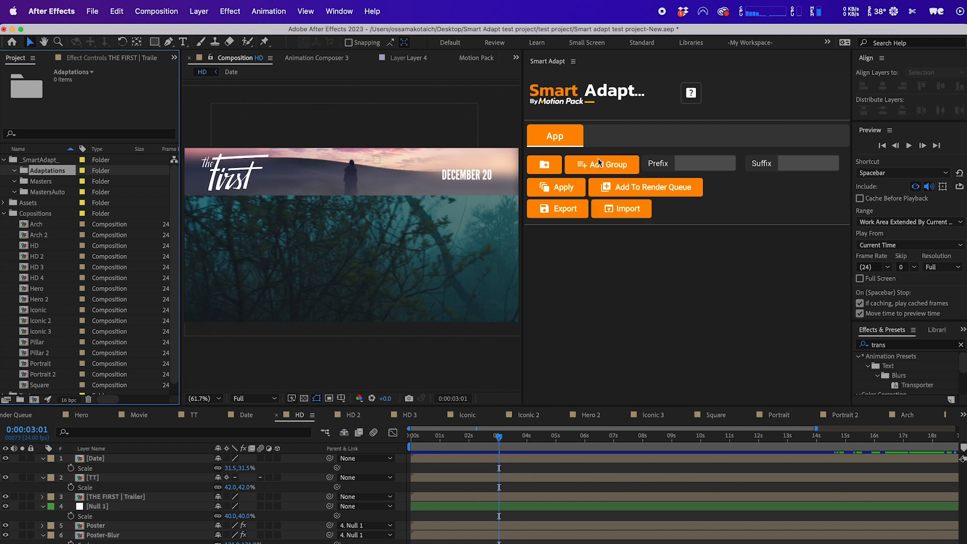
Add a new group in Smart Adapt and rename it USA.
click(597, 164)
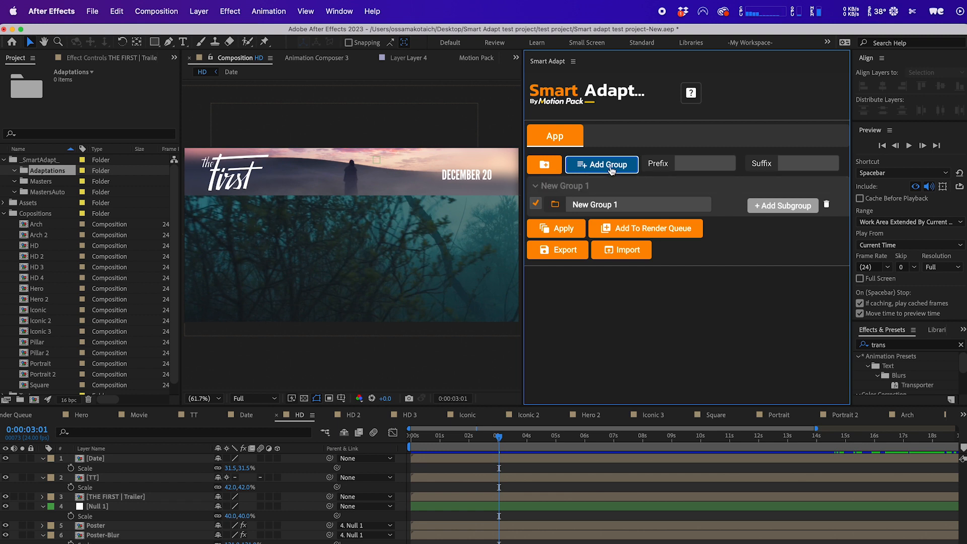
click(622, 205)
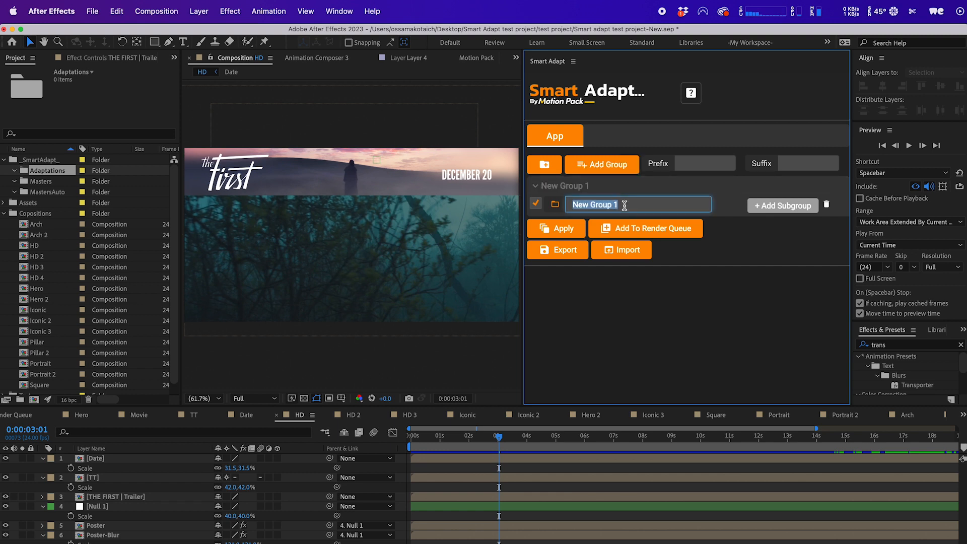
text(USA)
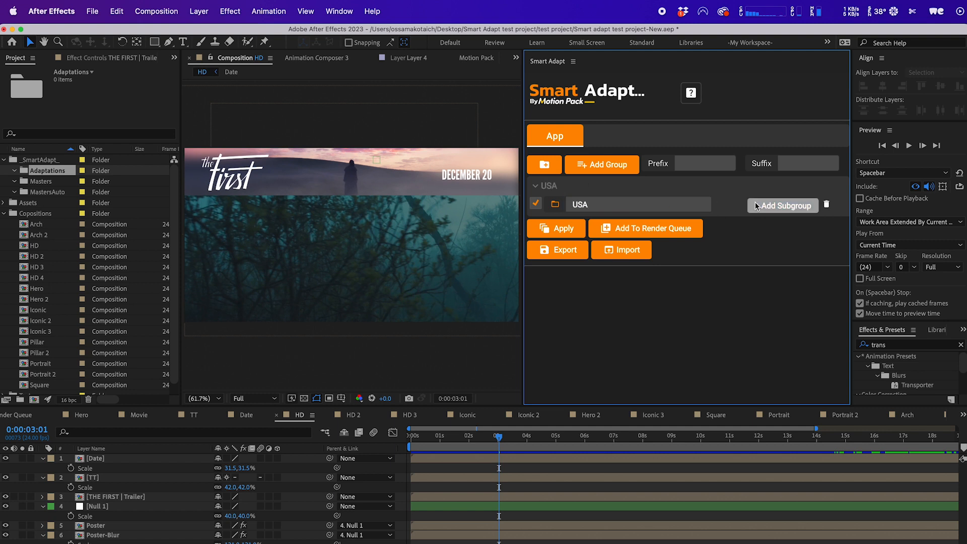
Add a subgroup under USA named NY.
click(783, 206)
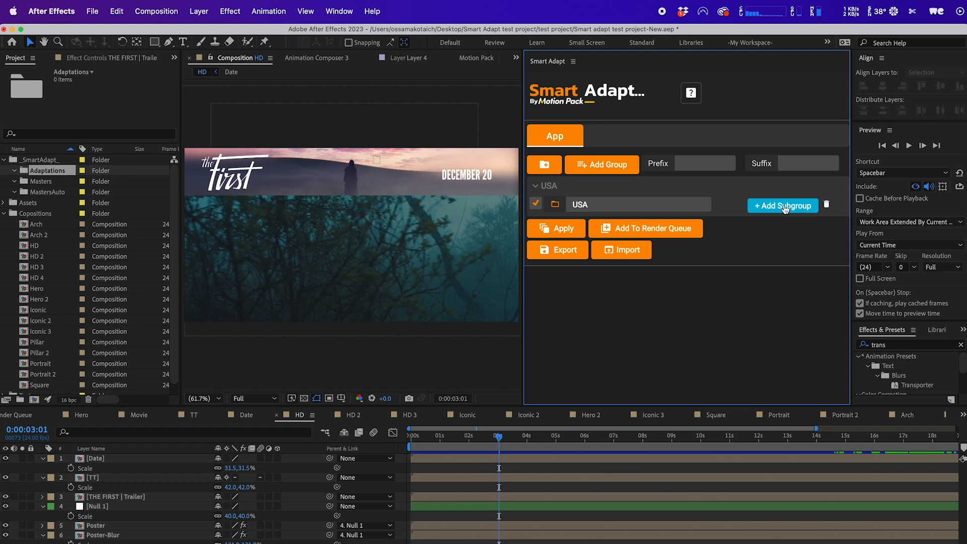
click(779, 210)
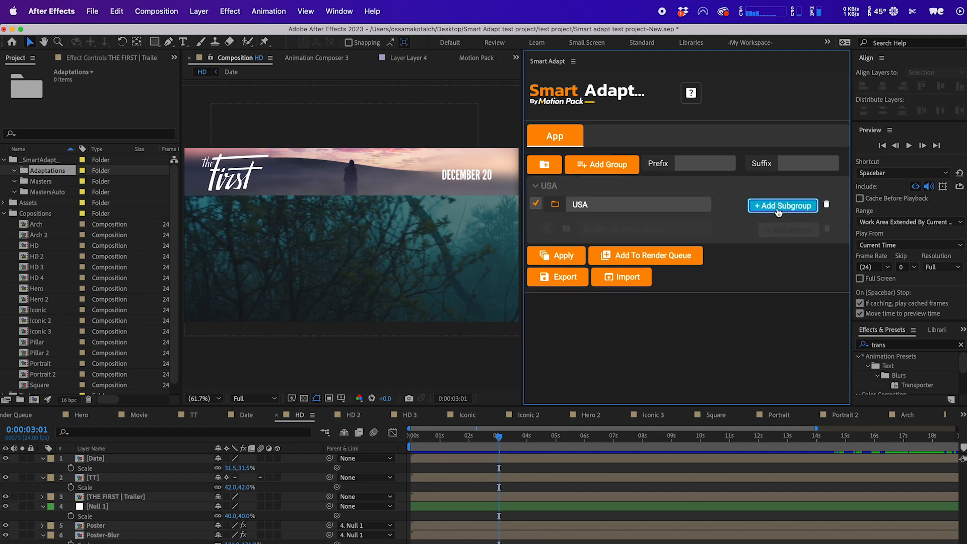
click(643, 229)
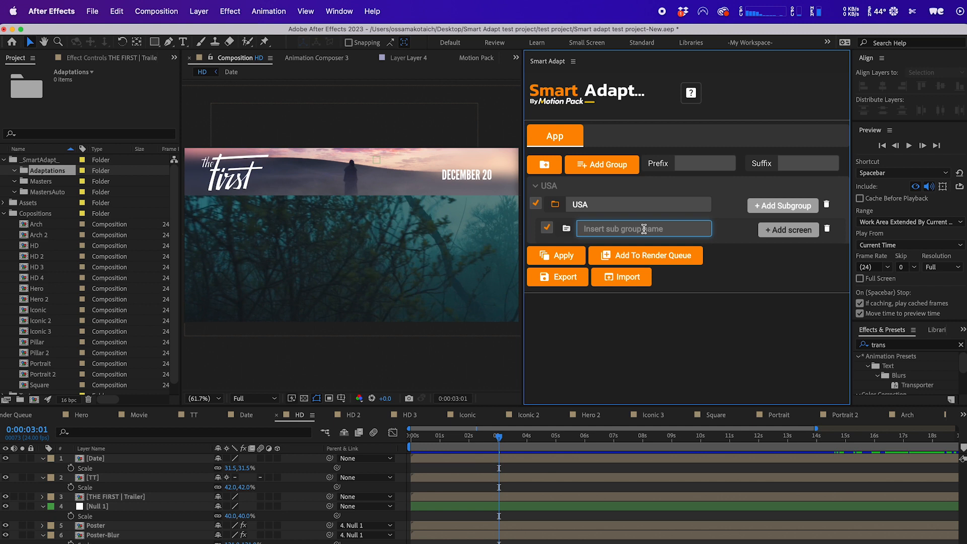
text(NY)
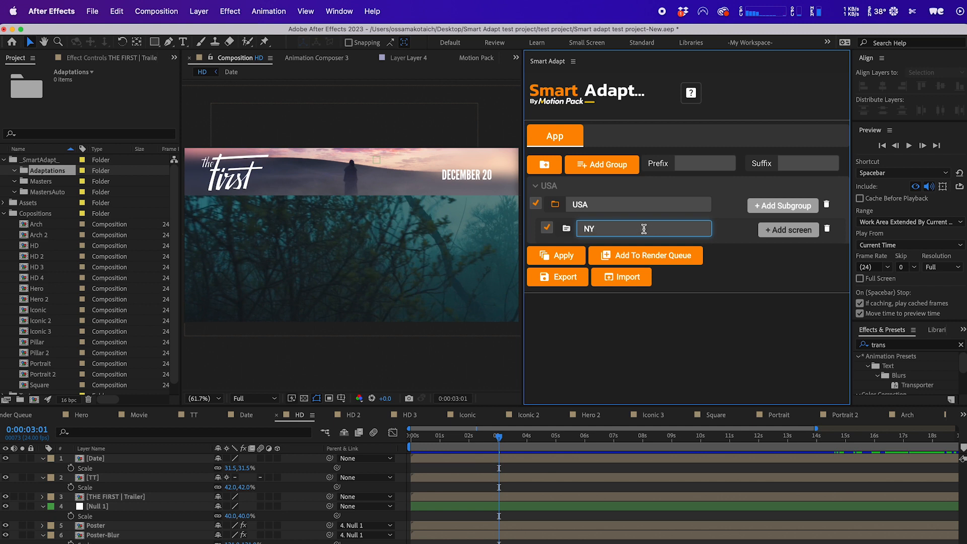
Add a screen to the NY subgroup named Cinema-1 with width 1920 and height 1080.
click(739, 228)
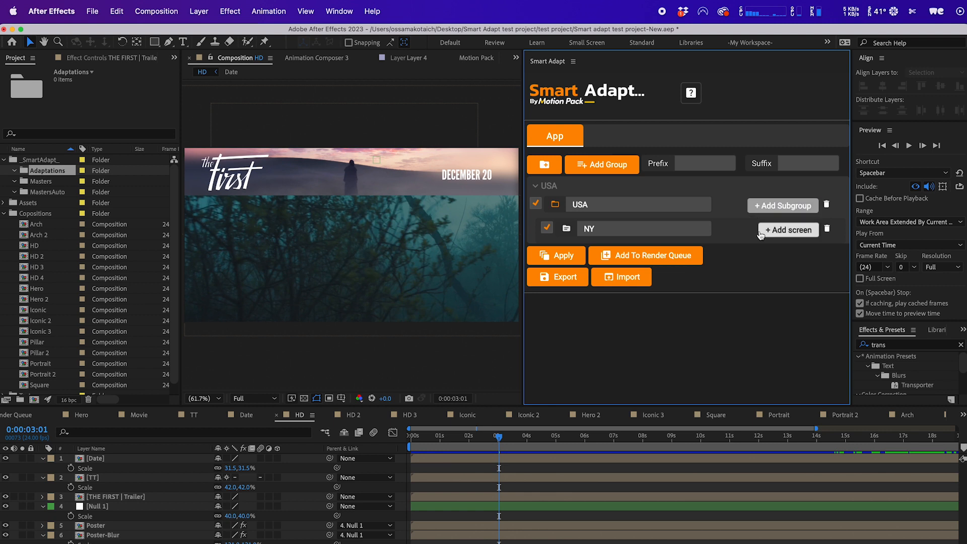
click(775, 235)
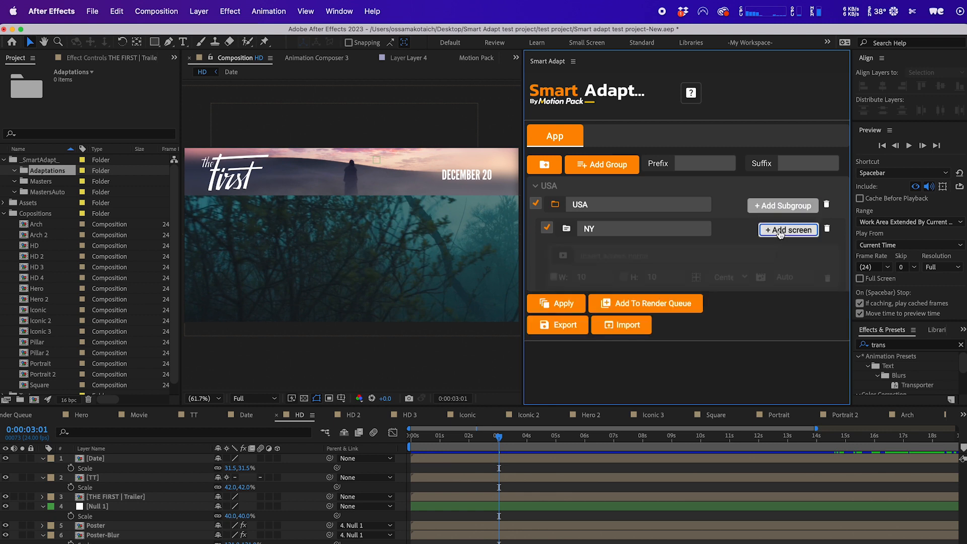
click(673, 258)
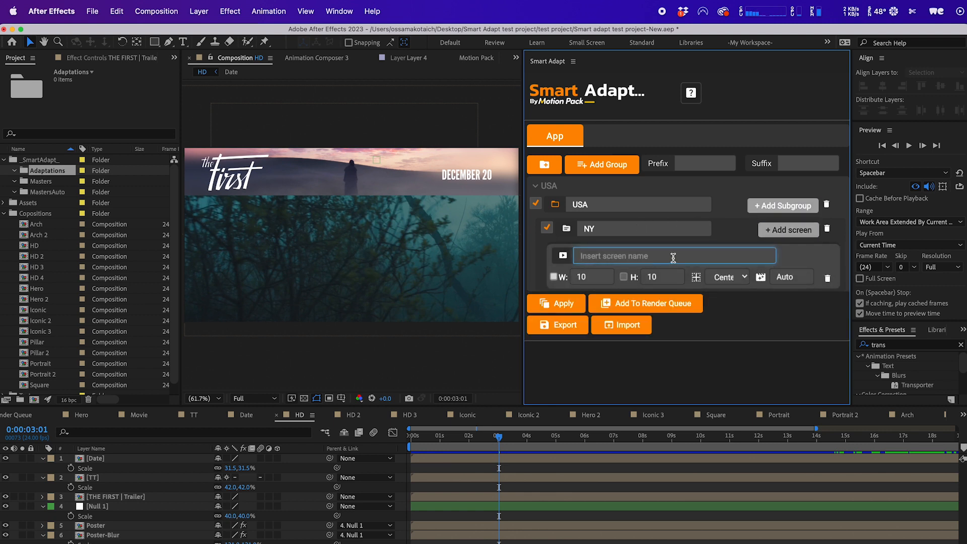
text(19)
text(Cinema-)
text(1080)
click(581, 278)
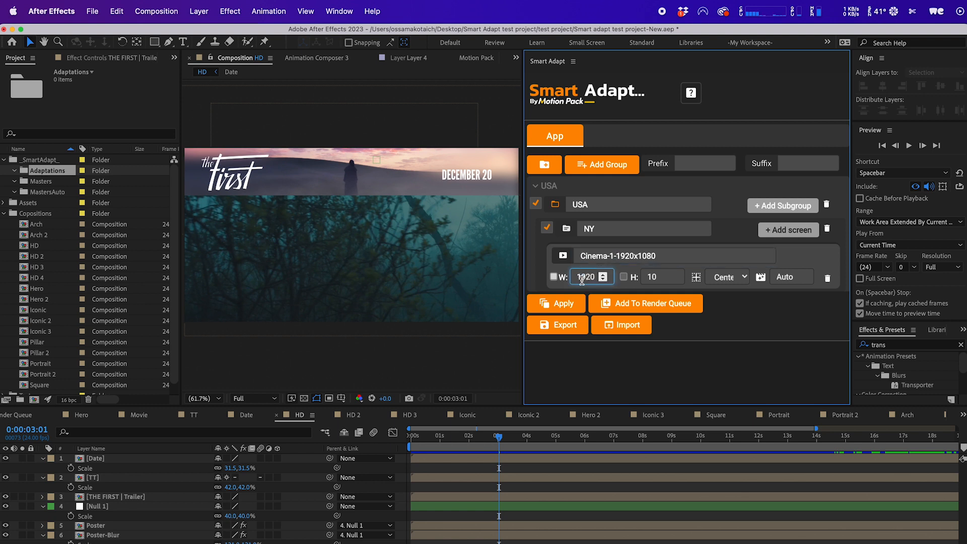
key(Tab)
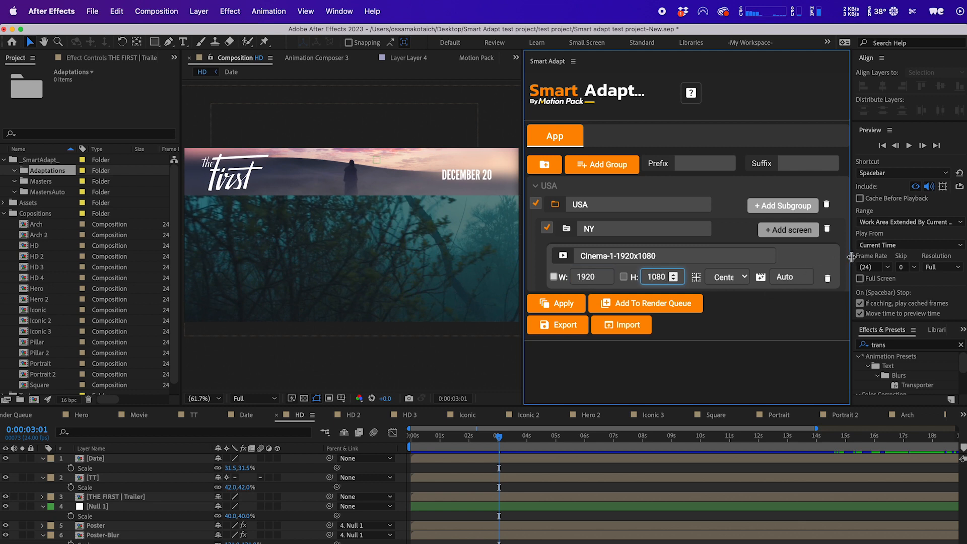
Widen the panel and review the first screen's anchor and scale options.
drag(851, 257, 875, 252)
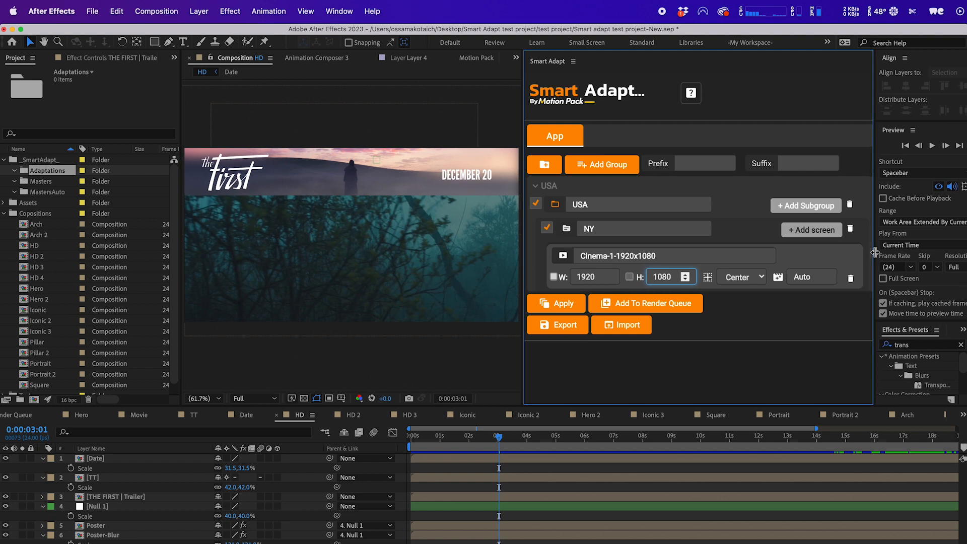
click(750, 277)
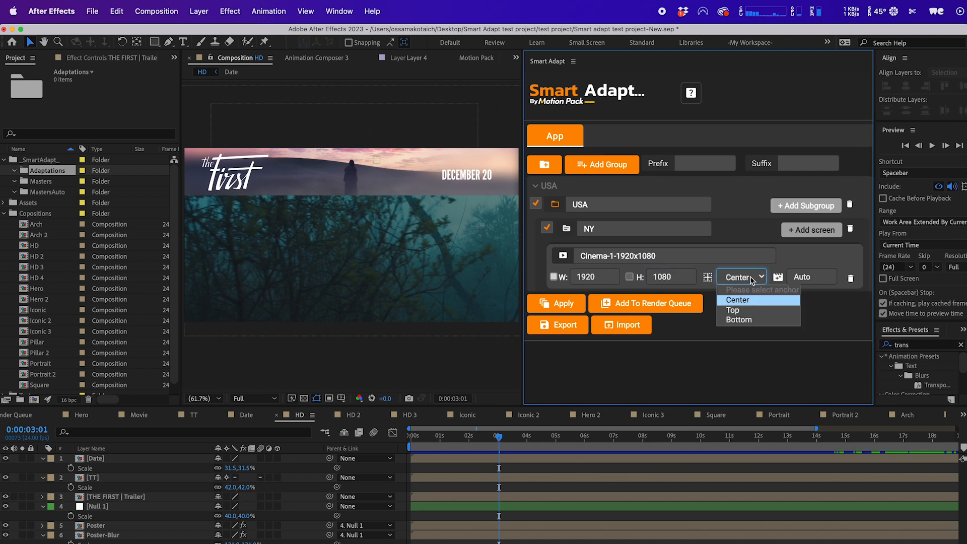
click(751, 278)
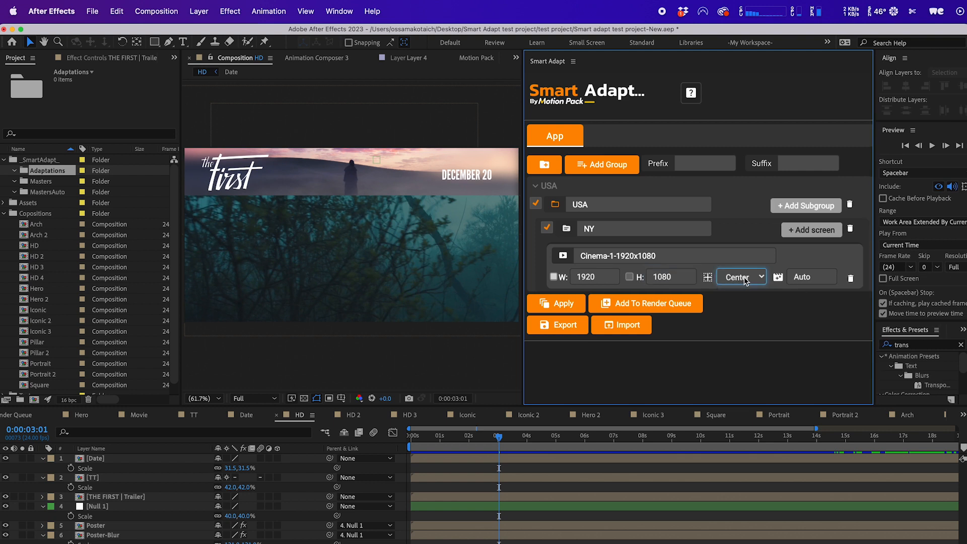
click(819, 276)
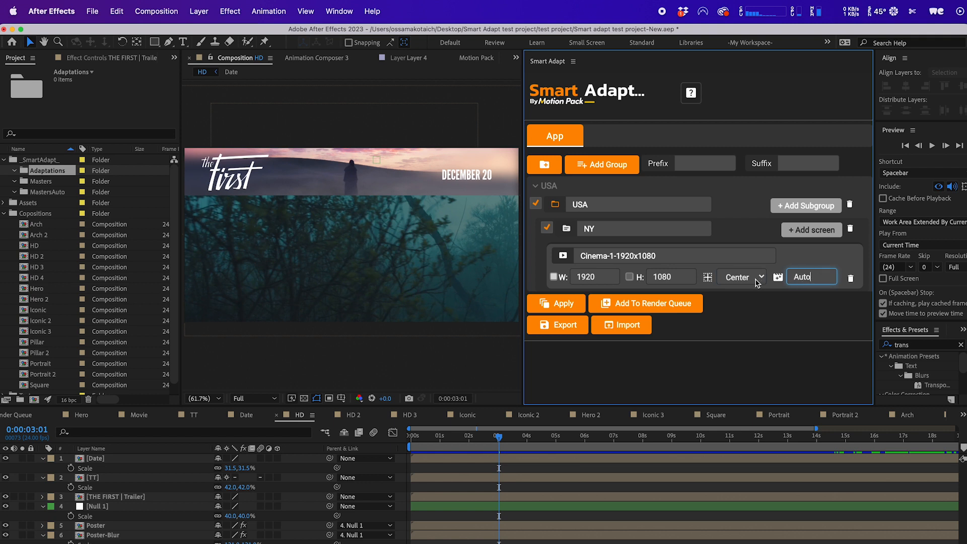
click(755, 259)
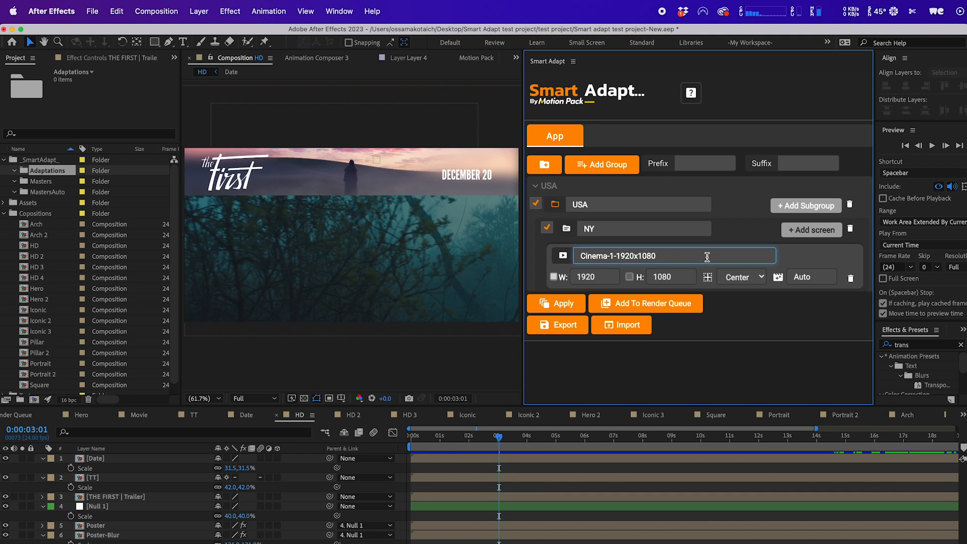
Add a second screen to NY named Cinema-2 with width 2100 and height 1000.
click(811, 230)
click(662, 317)
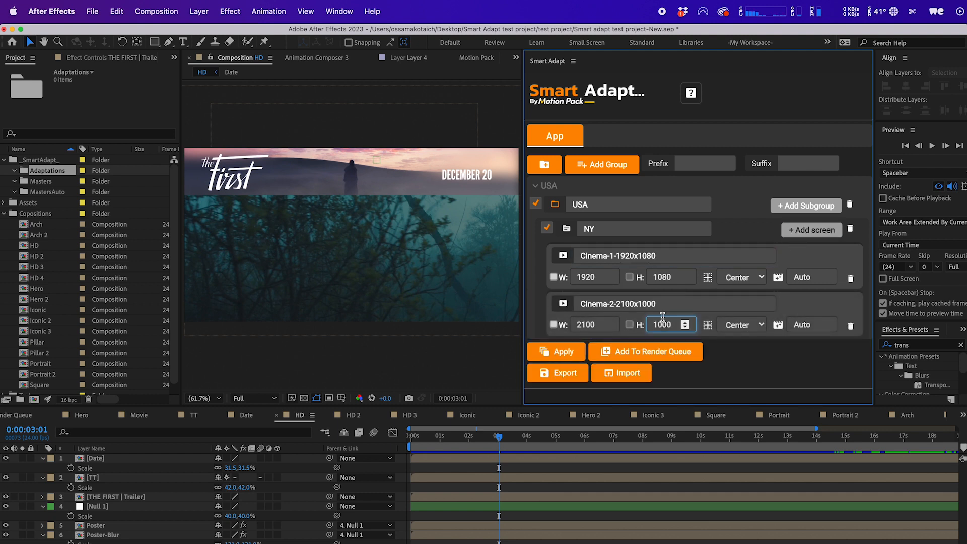
click(812, 305)
Add a second subgroup under USA named Arizona.
click(790, 206)
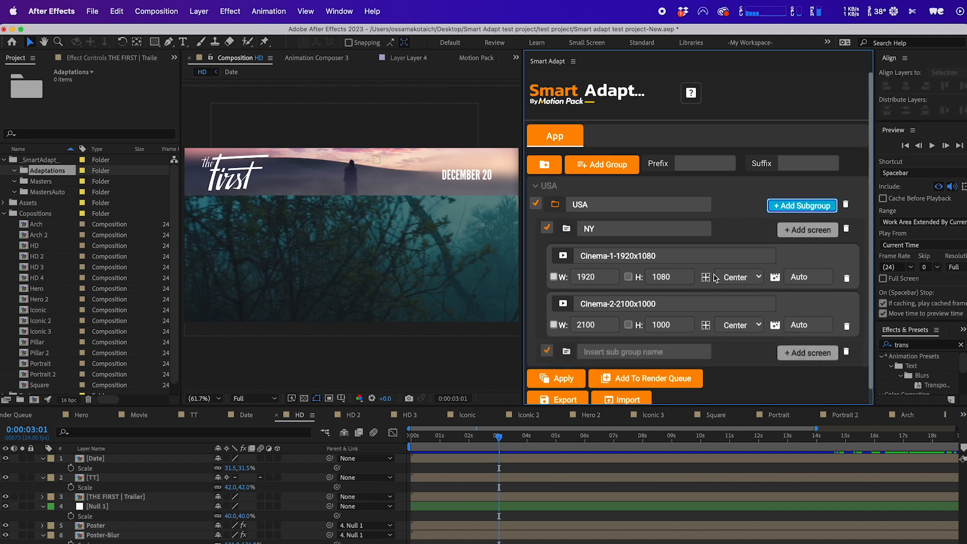
click(651, 352)
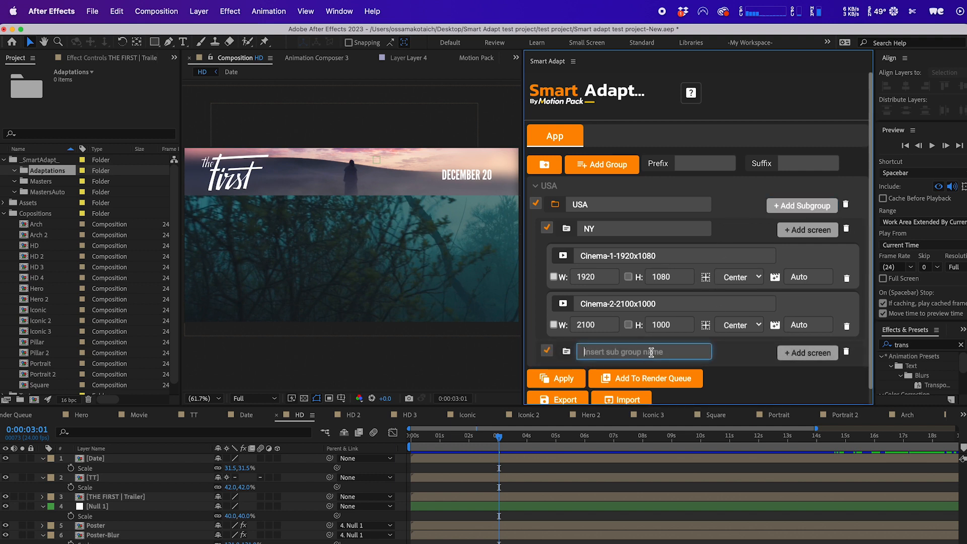
text(Arizona)
Add a screen to Arizona named Cinema-1 with width 2050 and height 1100.
click(807, 352)
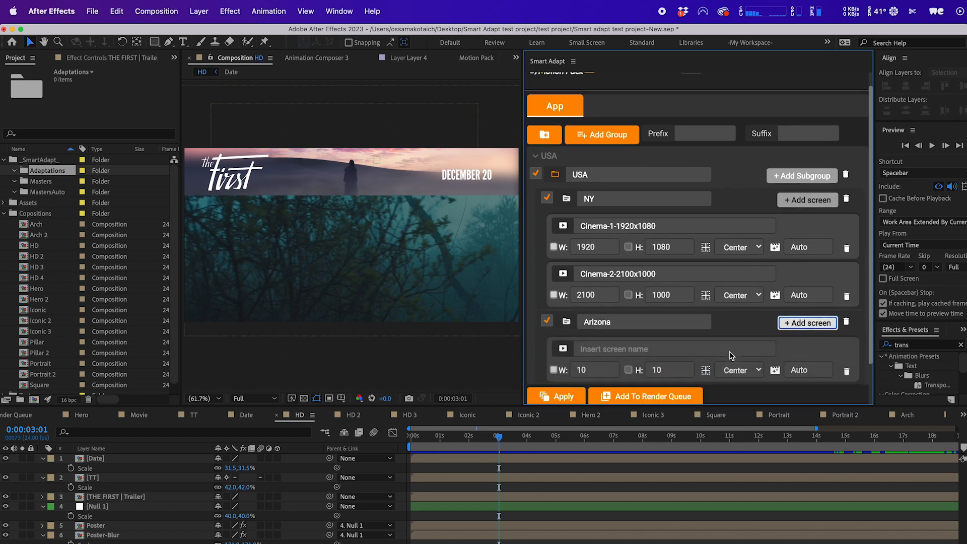
click(660, 350)
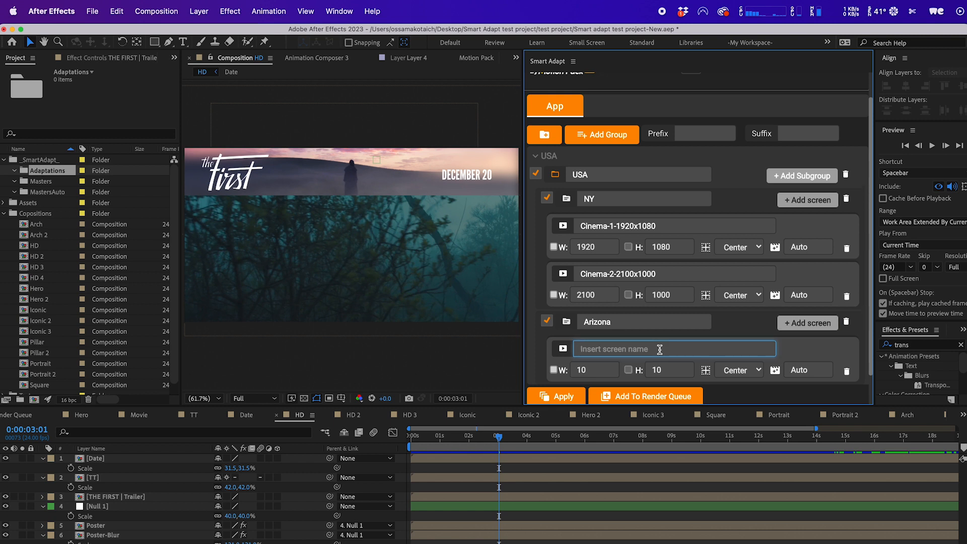
text(Ci)
text(nema-1-2050x1100)
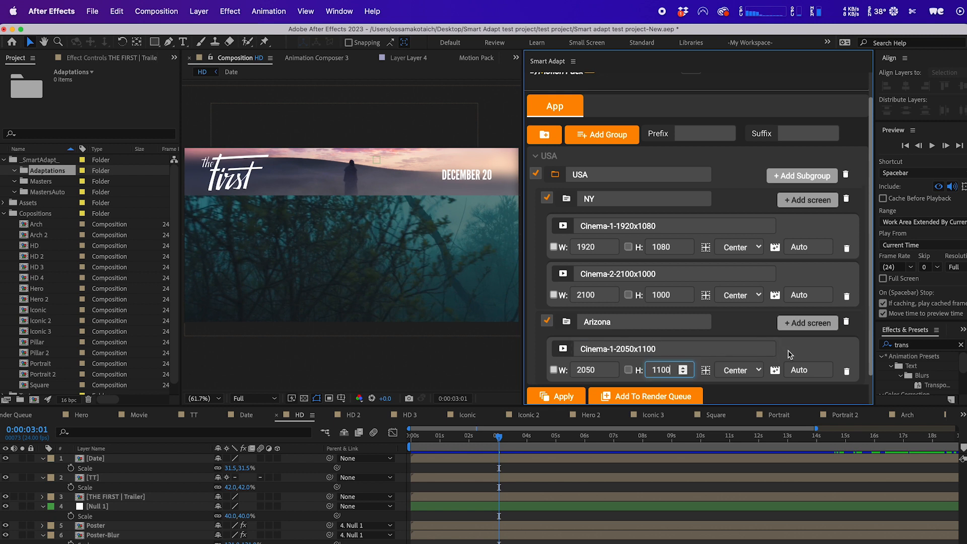
key(Return)
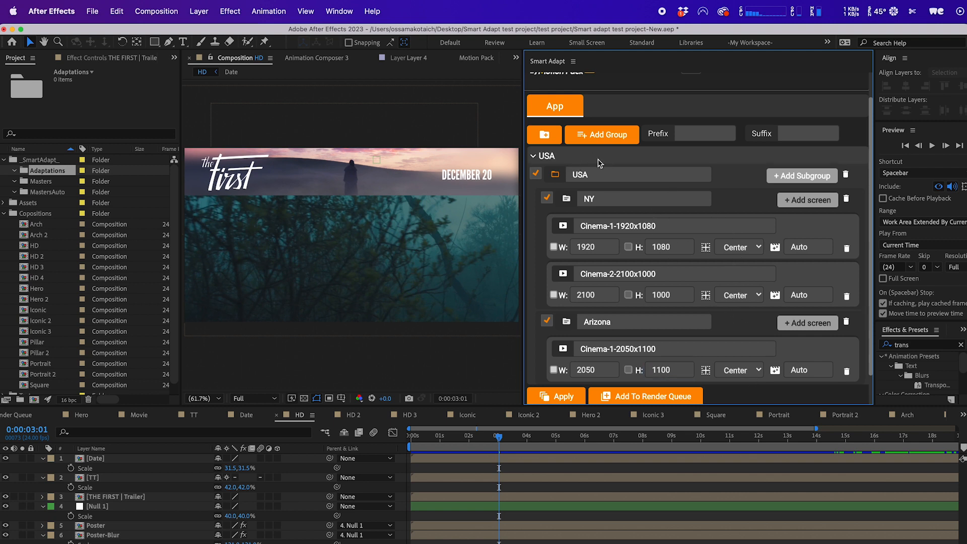
Add a new group to the Smart Adapt list and delete it again.
click(607, 134)
scroll(718, 387, down, 1)
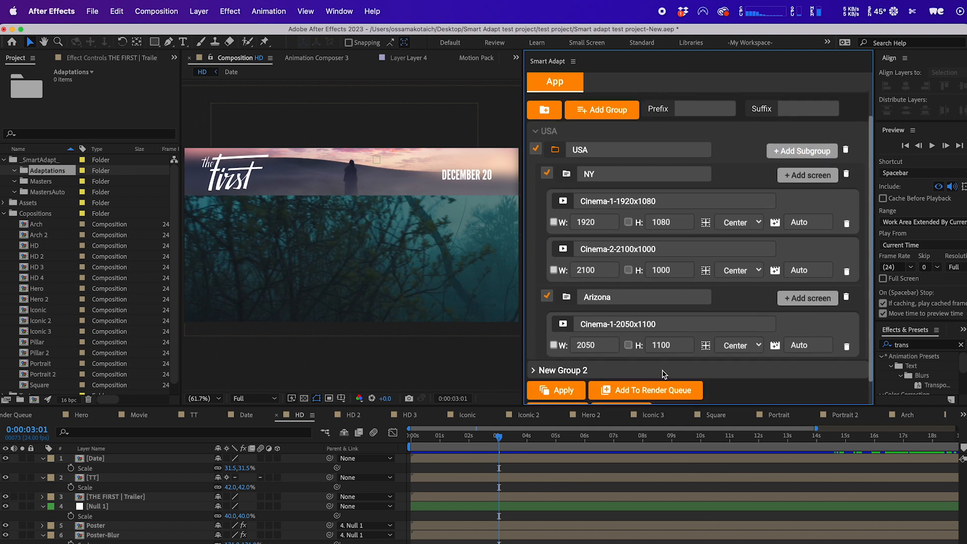
click(711, 372)
scroll(720, 377, down, 1)
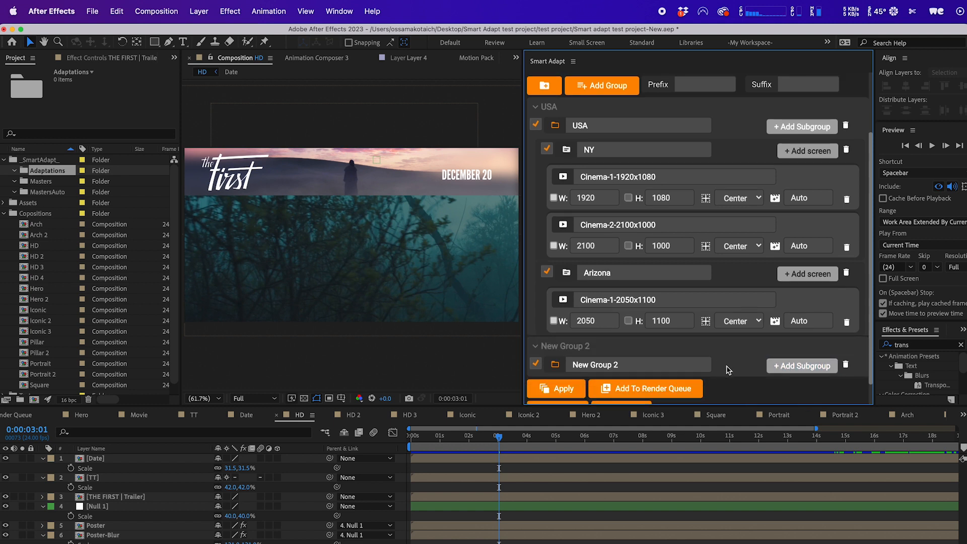
click(844, 366)
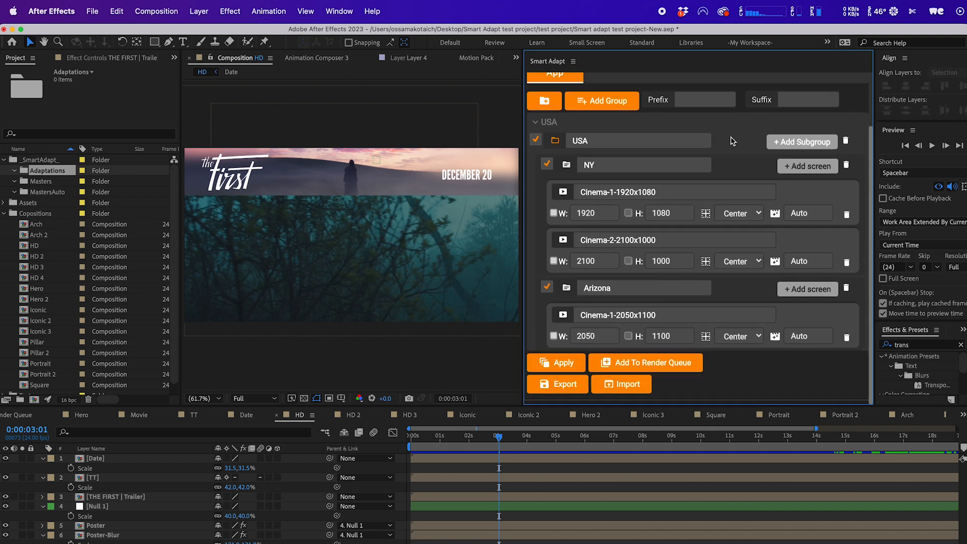
Set the output name prefix to Movie-1-.
click(688, 100)
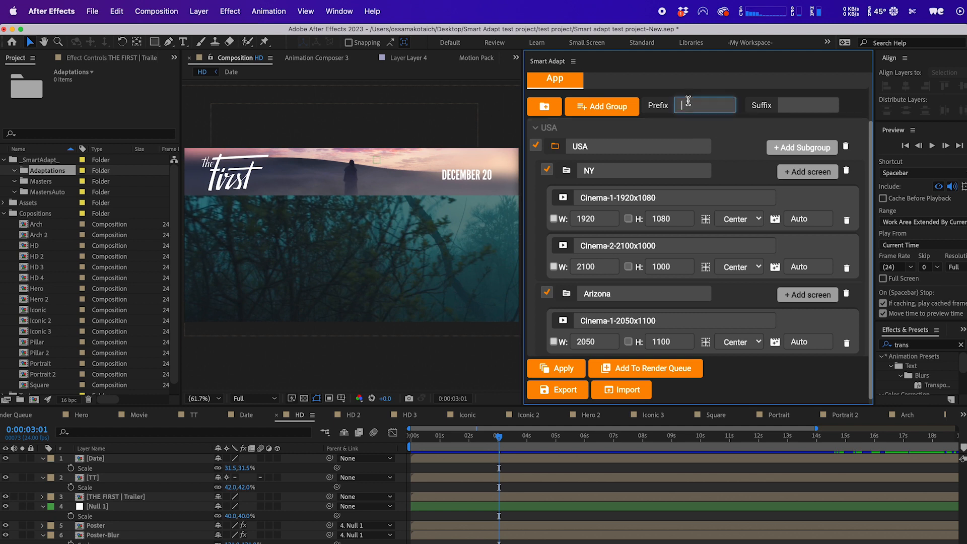
scroll(688, 100, up, 2)
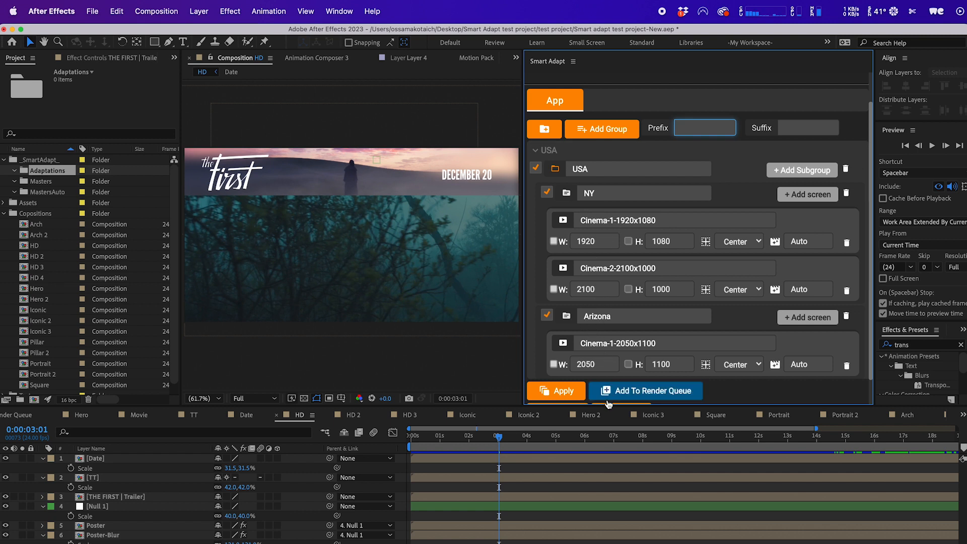
click(780, 127)
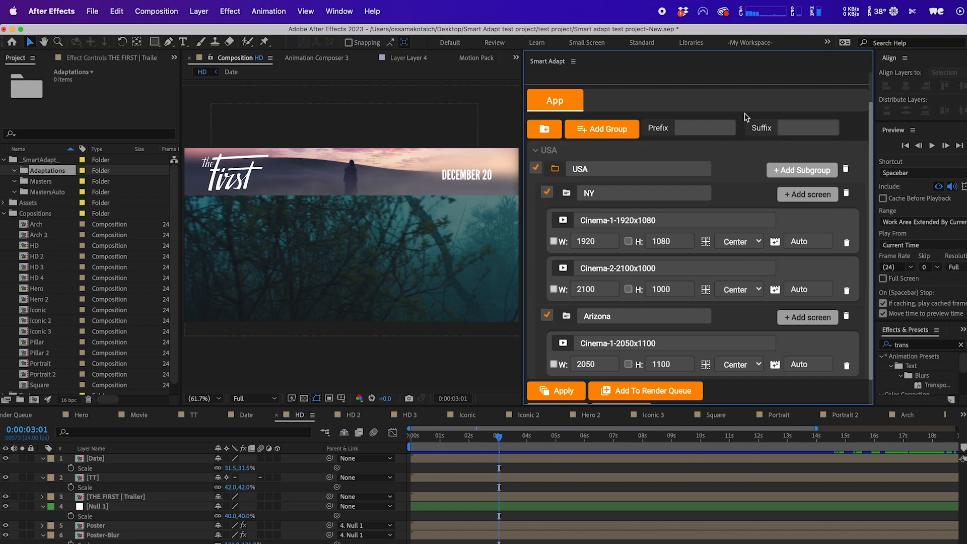
click(687, 129)
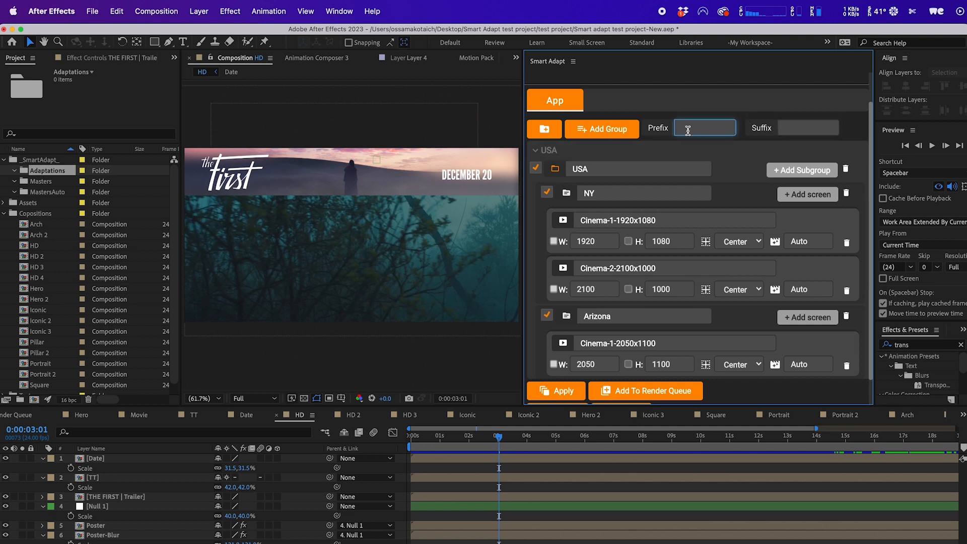
text(Movie-1-)
scroll(725, 222, down, 2)
scroll(709, 166, up, 1)
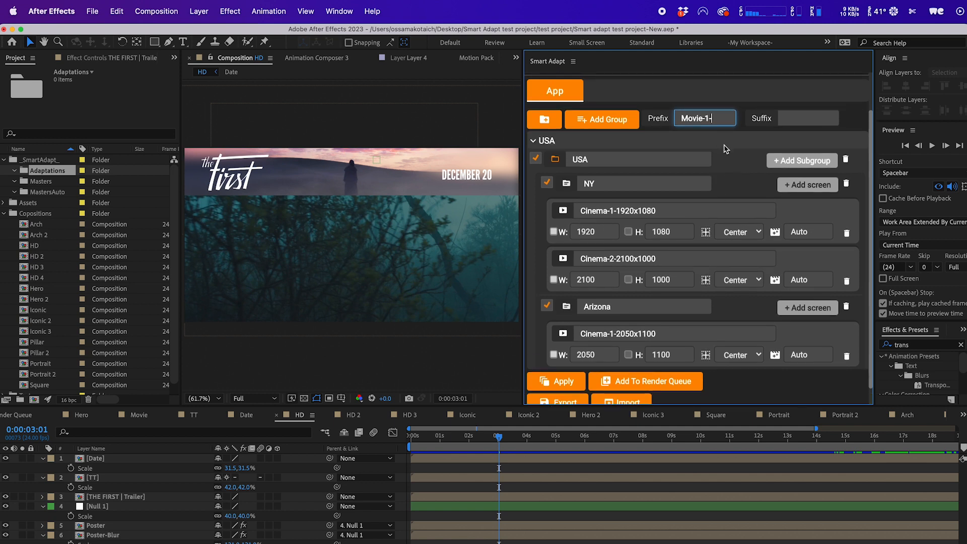
scroll(731, 299, down, 1)
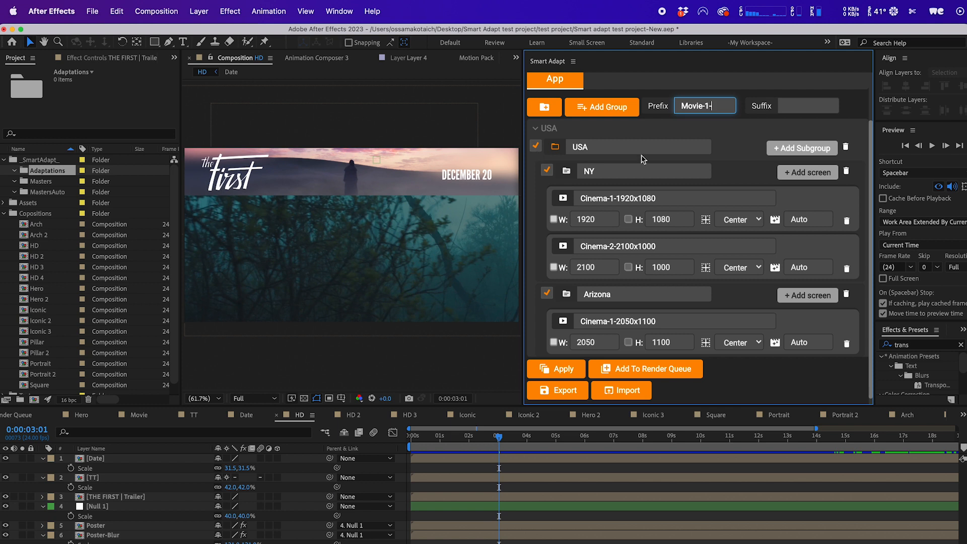
scroll(708, 138, up, 2)
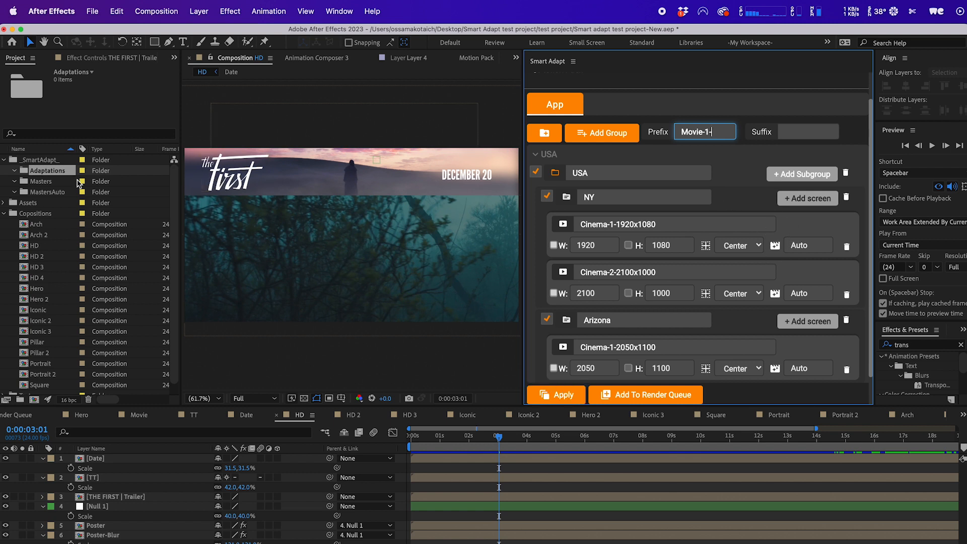
Move the HD composition into the MastersAuto folder.
click(35, 194)
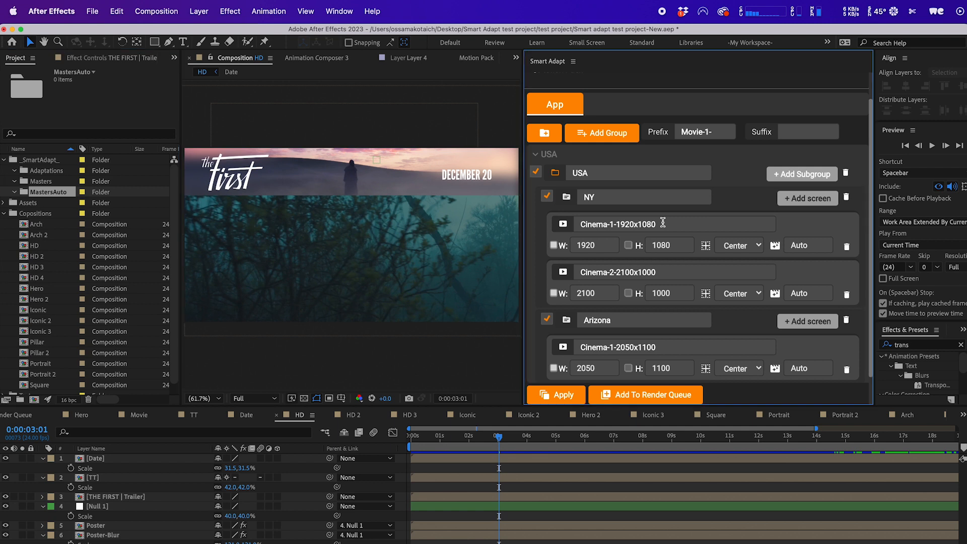
drag(663, 222, 614, 224)
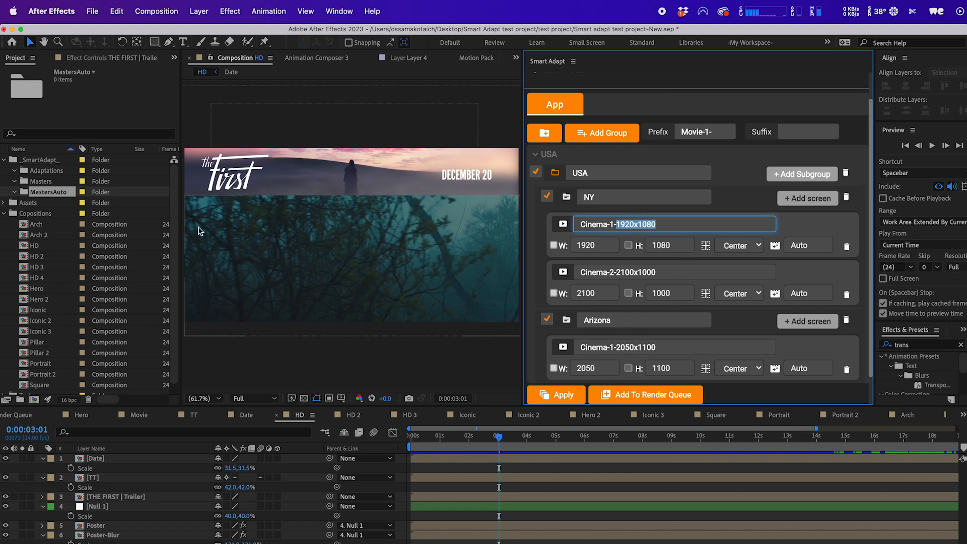
click(32, 247)
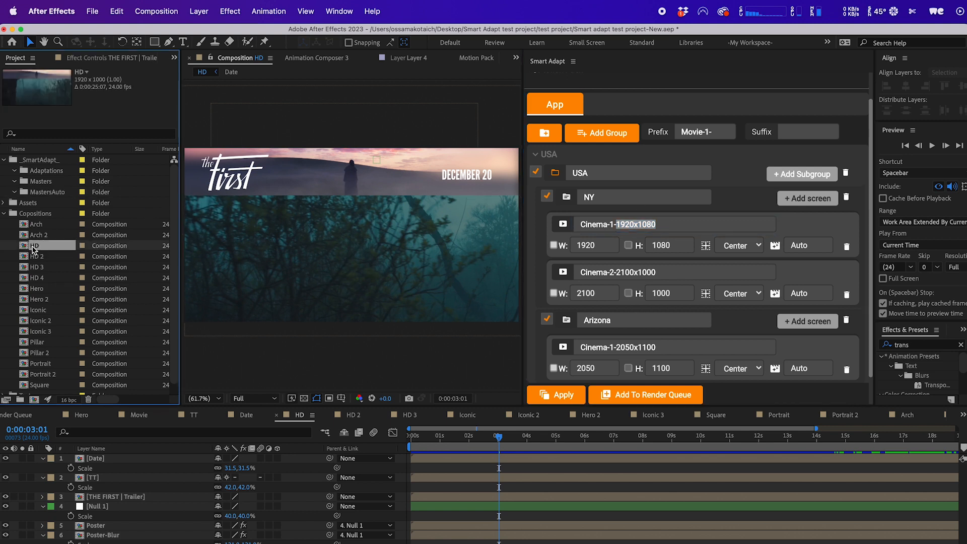
drag(50, 238, 29, 196)
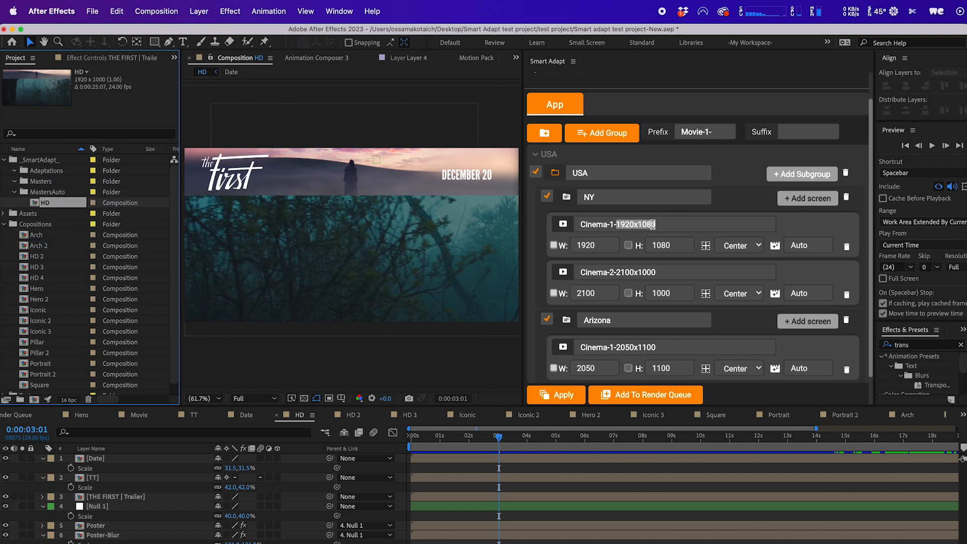
scroll(688, 320, down, 2)
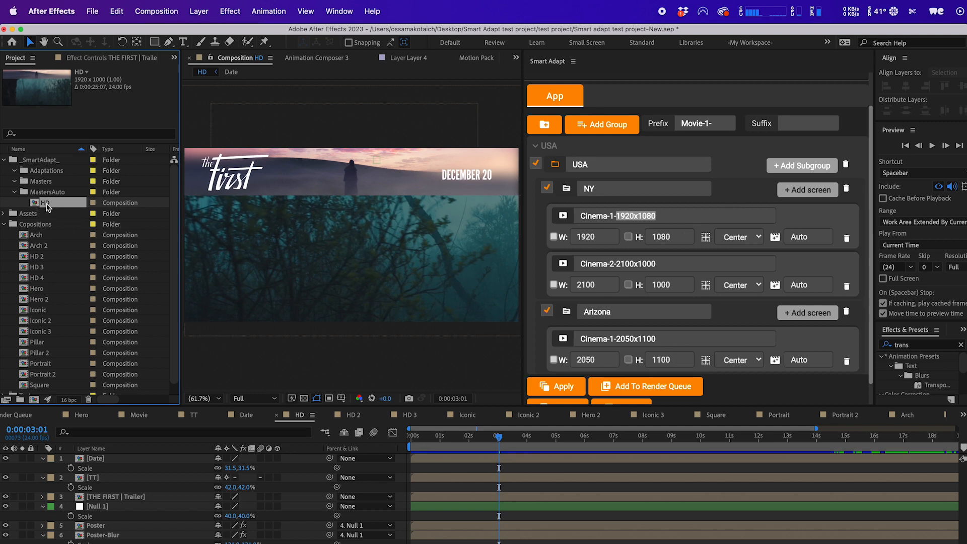
Review the Hero composition's settings and move Hero into the MastersAuto folder as well.
double_click(37, 288)
scroll(353, 210, down, 2)
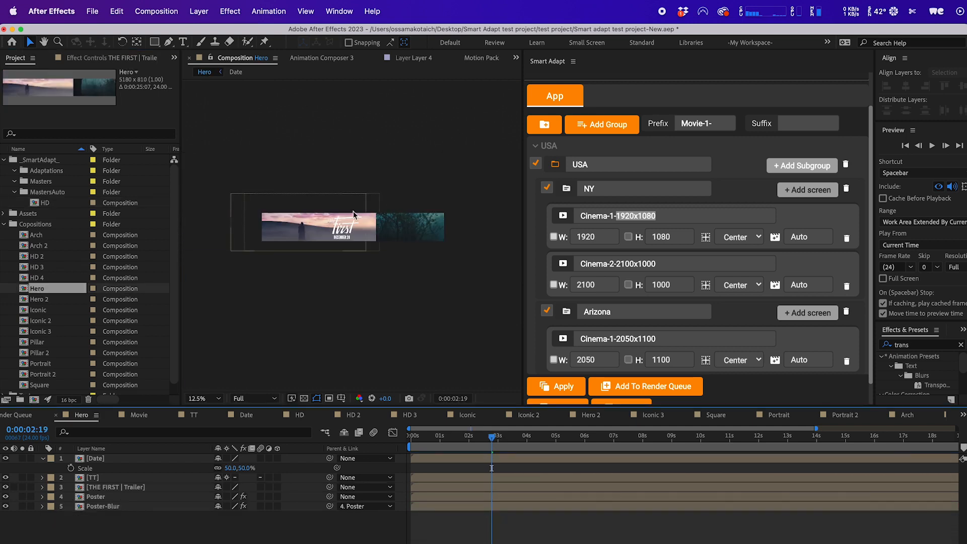
scroll(399, 253, up, 1)
scroll(372, 243, down, 1)
key(super+k)
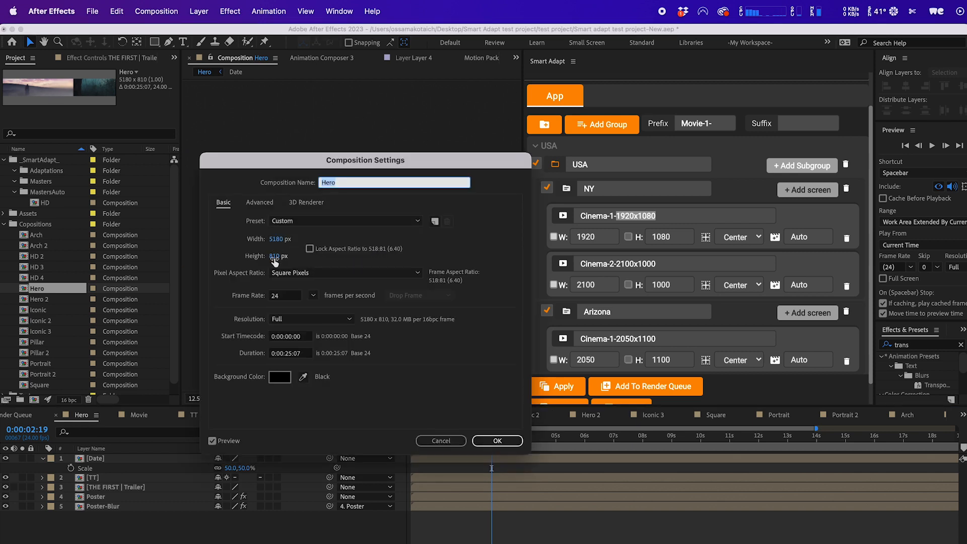
click(441, 441)
drag(34, 291, 55, 196)
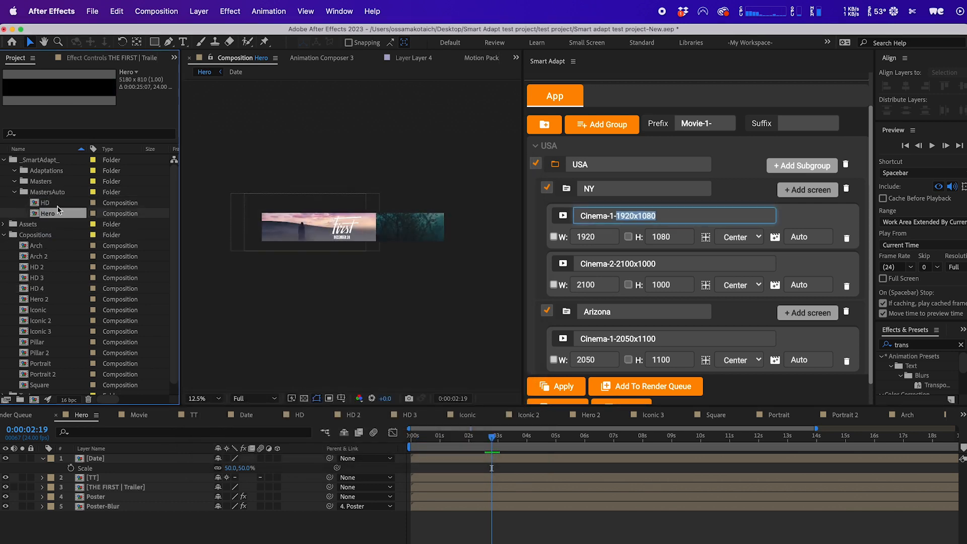
scroll(348, 237, up, 1)
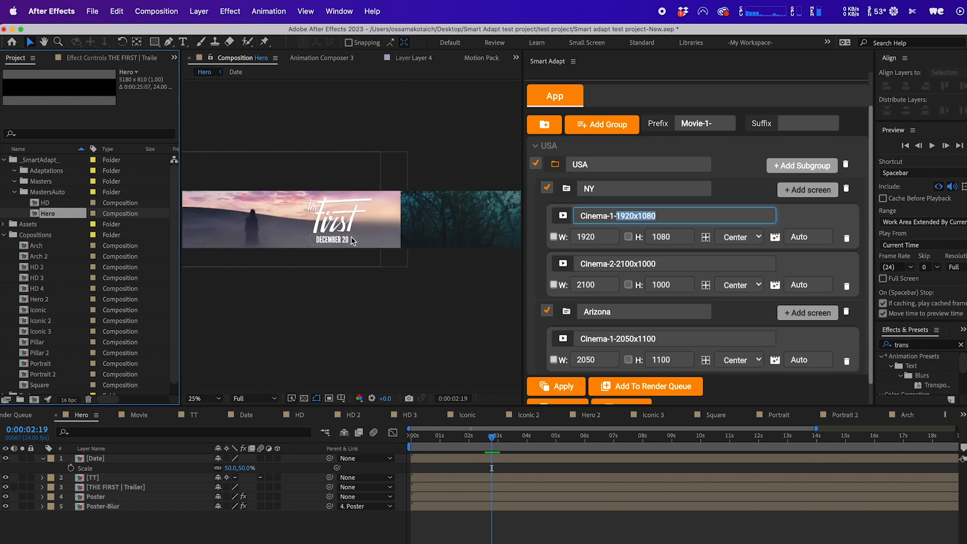
Select the HD master composition and apply Smart Adapt, continuing past the masters-folder prompt.
click(813, 236)
click(805, 285)
click(804, 360)
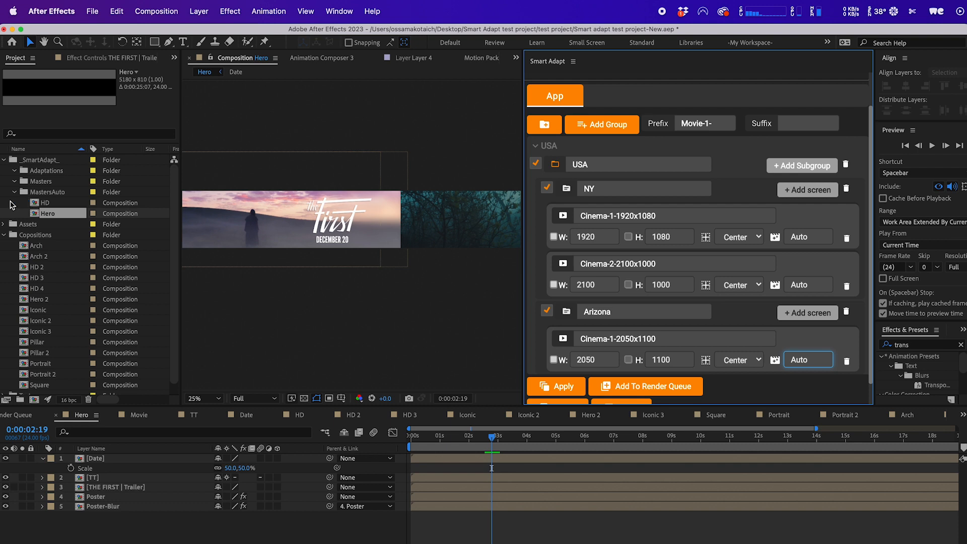
click(50, 203)
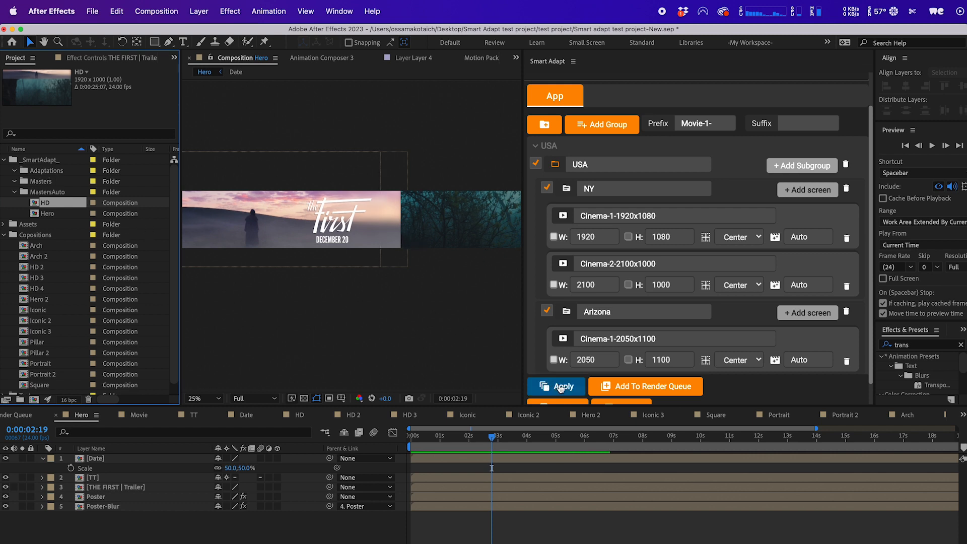
click(560, 387)
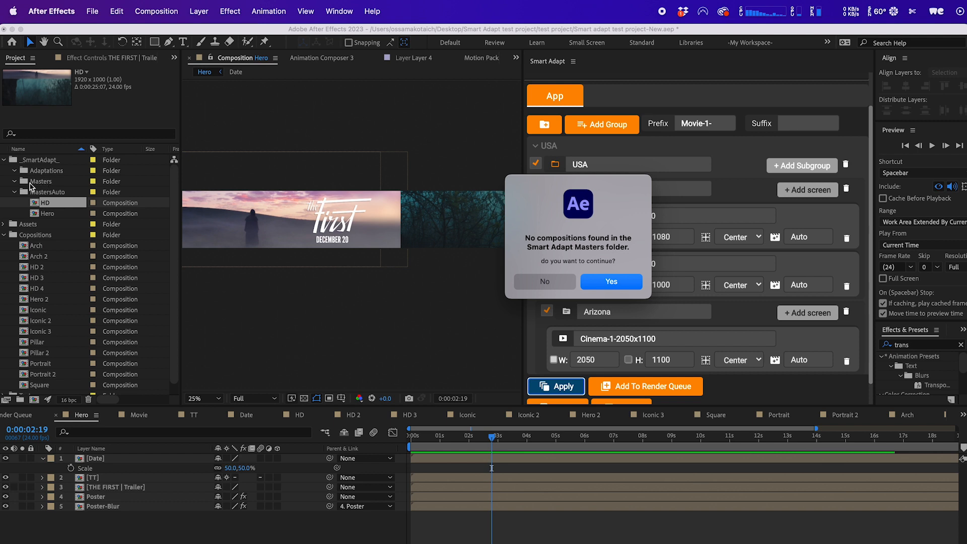
click(621, 286)
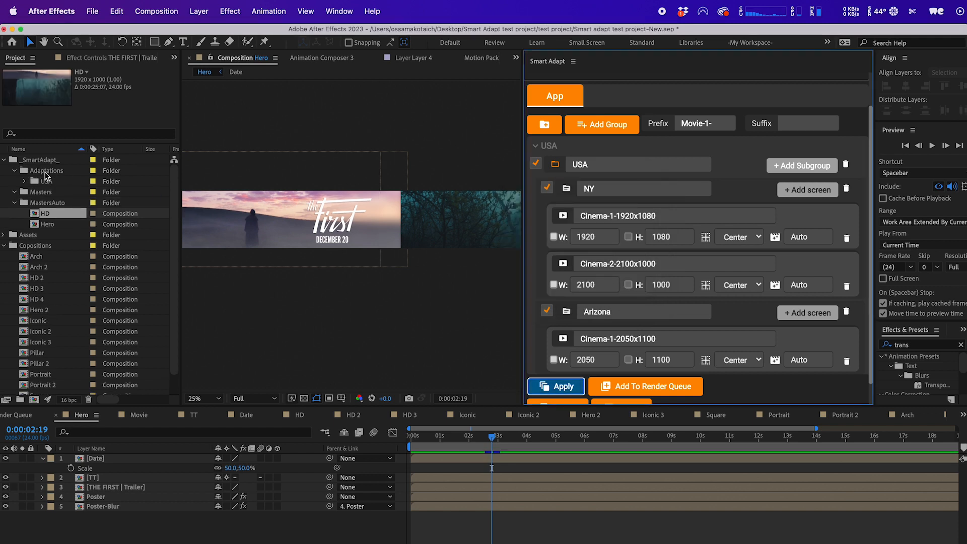
Expand the Adaptations folder down to its USA, Arizona and NY subfolders.
click(40, 174)
click(47, 182)
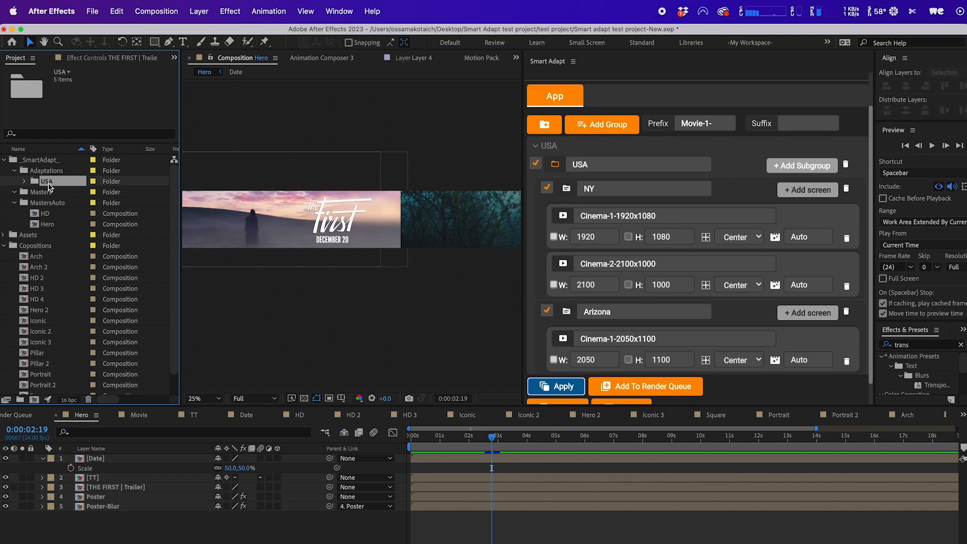
double_click(48, 184)
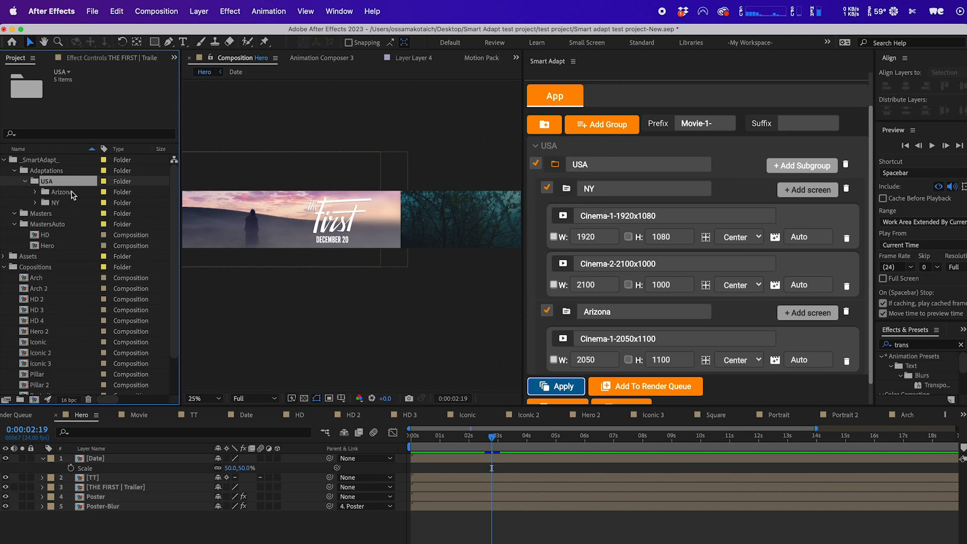
double_click(62, 192)
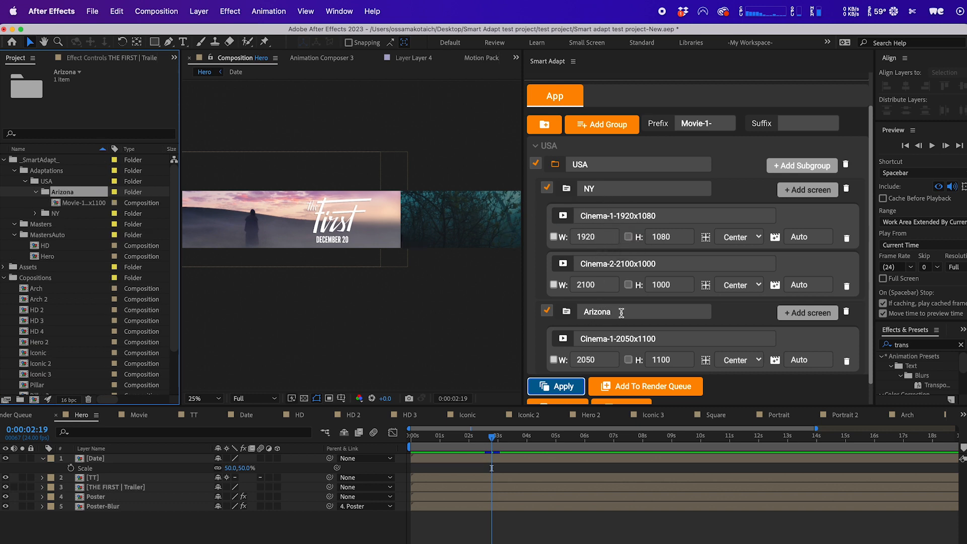
double_click(55, 213)
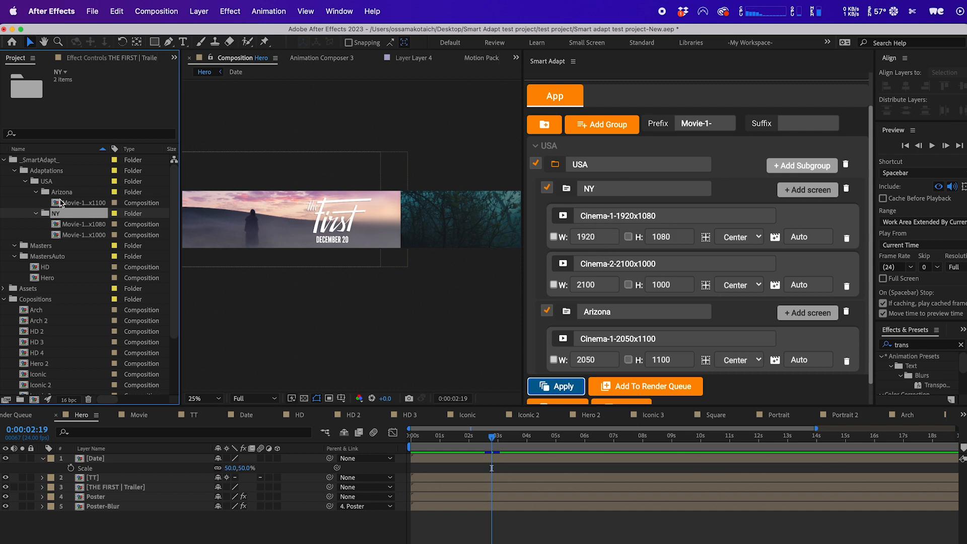
Open the generated Arizona 2050x1100 composition, review its composition settings and scrub its timeline.
click(78, 223)
click(80, 202)
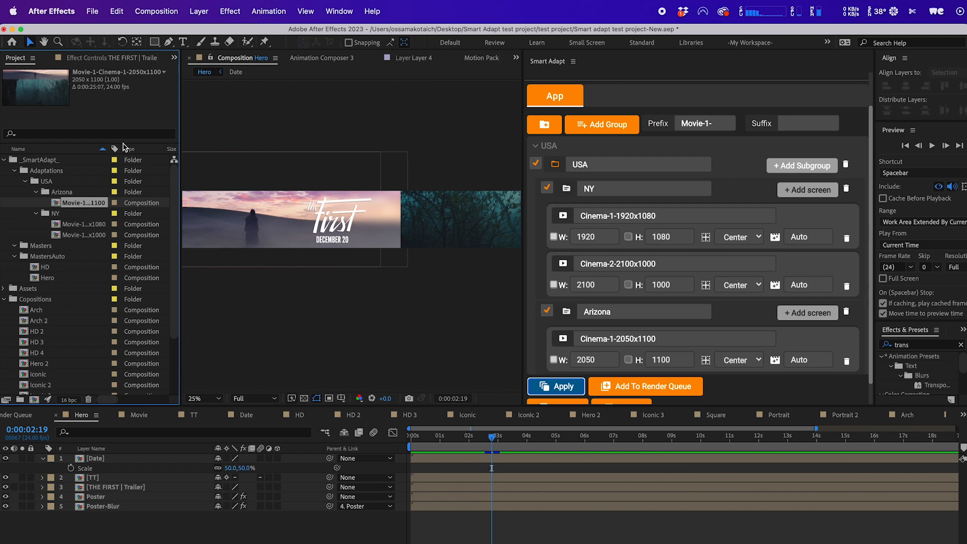
double_click(72, 204)
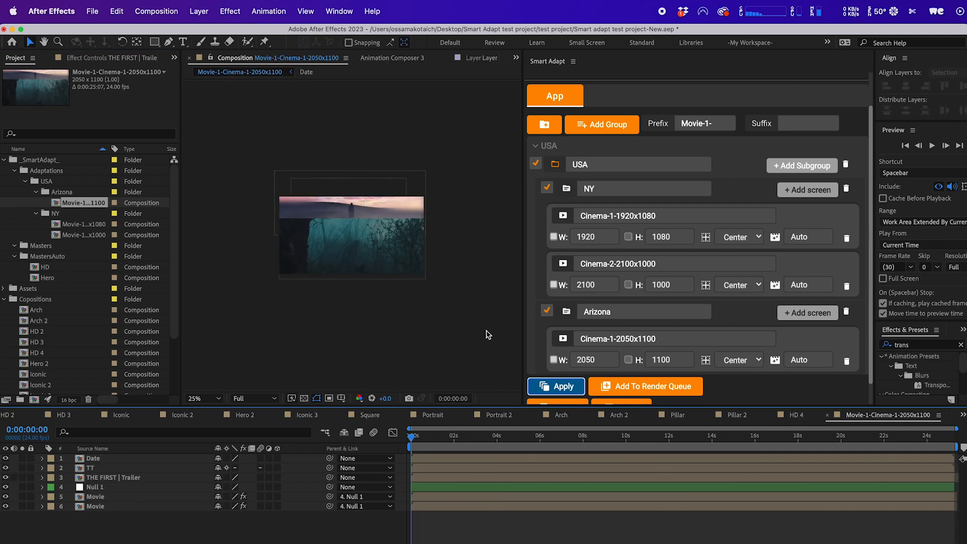
click(375, 332)
key(super+k)
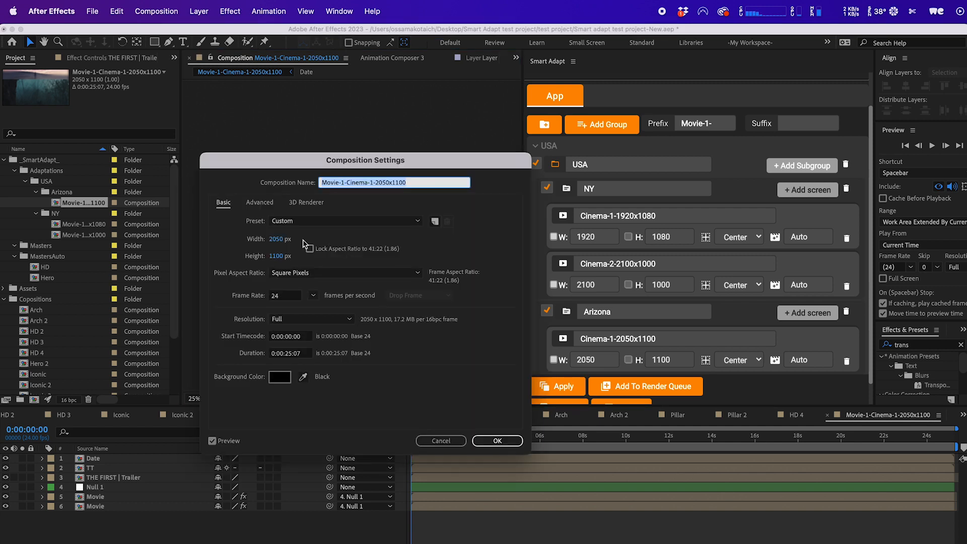
click(456, 439)
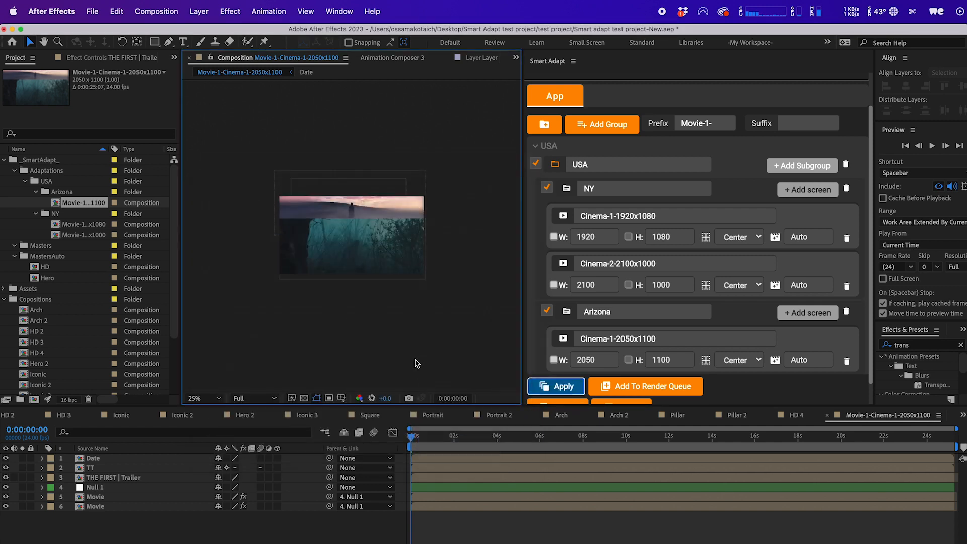
click(507, 438)
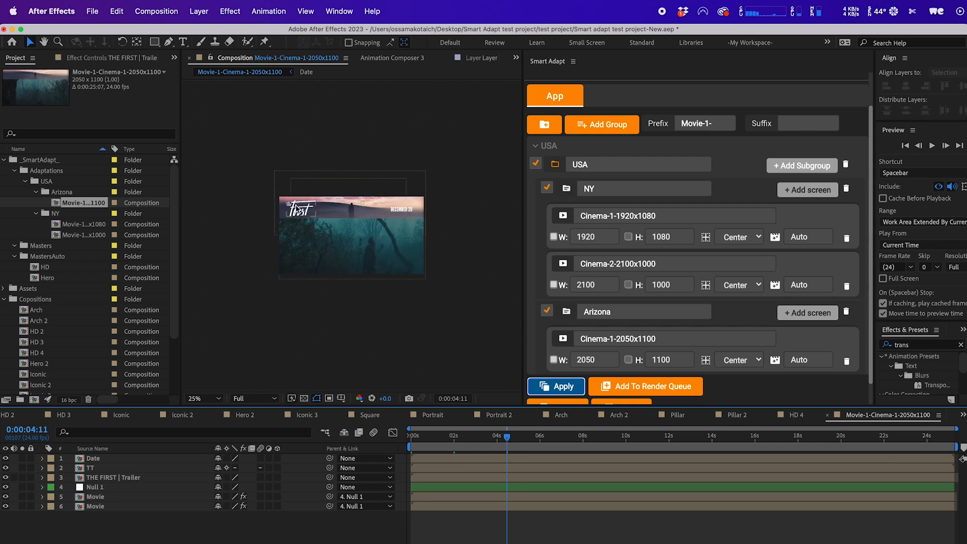
Open the generated NY 1920x1080 composition, scrub its timeline and review its composition settings.
click(77, 225)
double_click(77, 225)
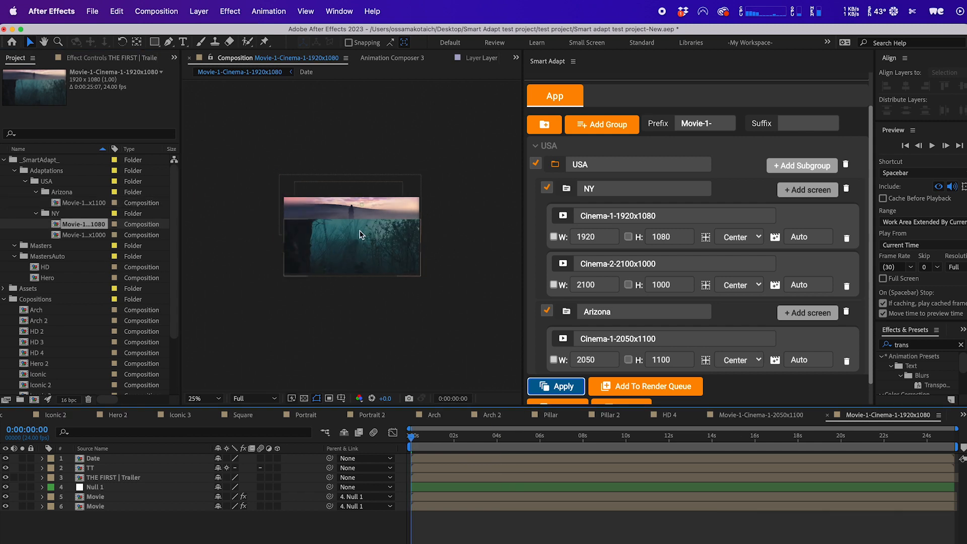
drag(466, 439, 476, 443)
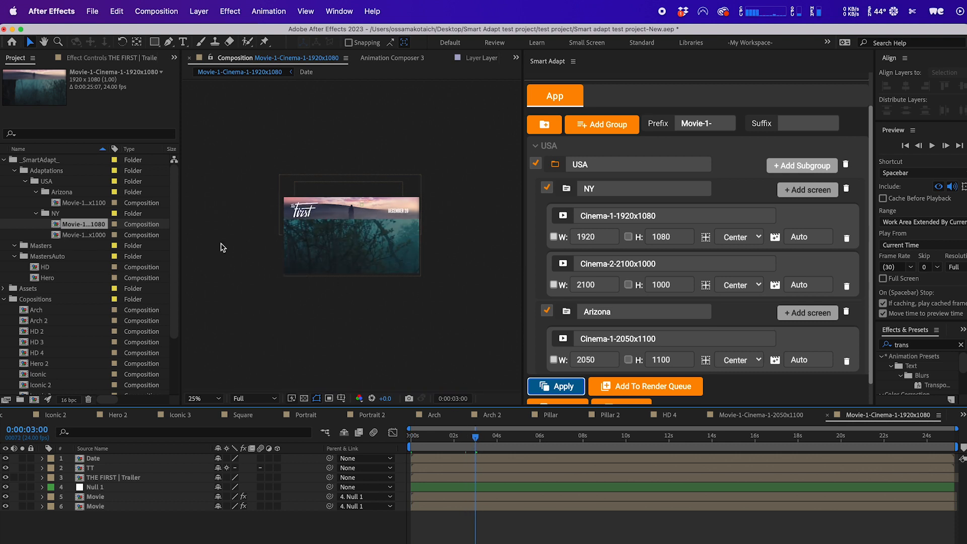
key(super+k)
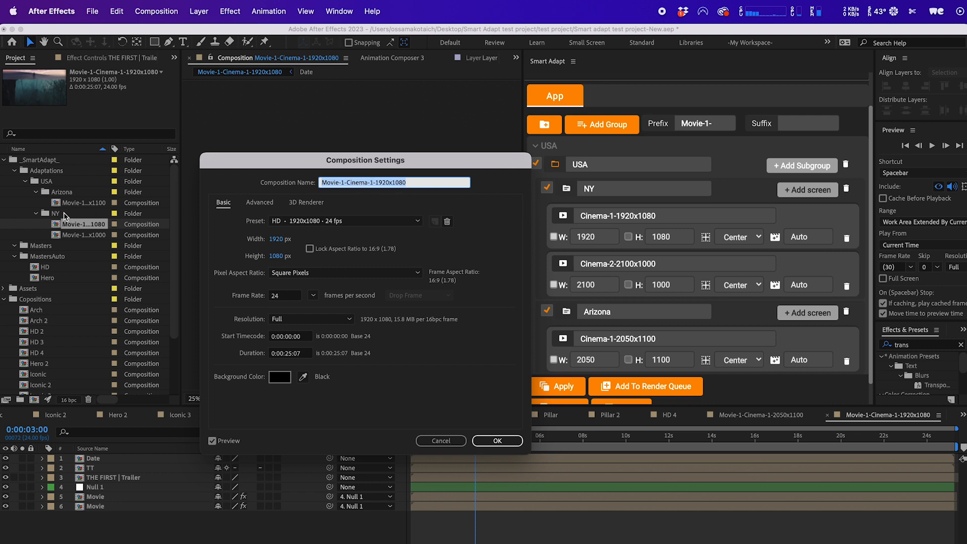
Open the NY 2100x1000 composition and review its composition settings.
click(441, 441)
double_click(84, 234)
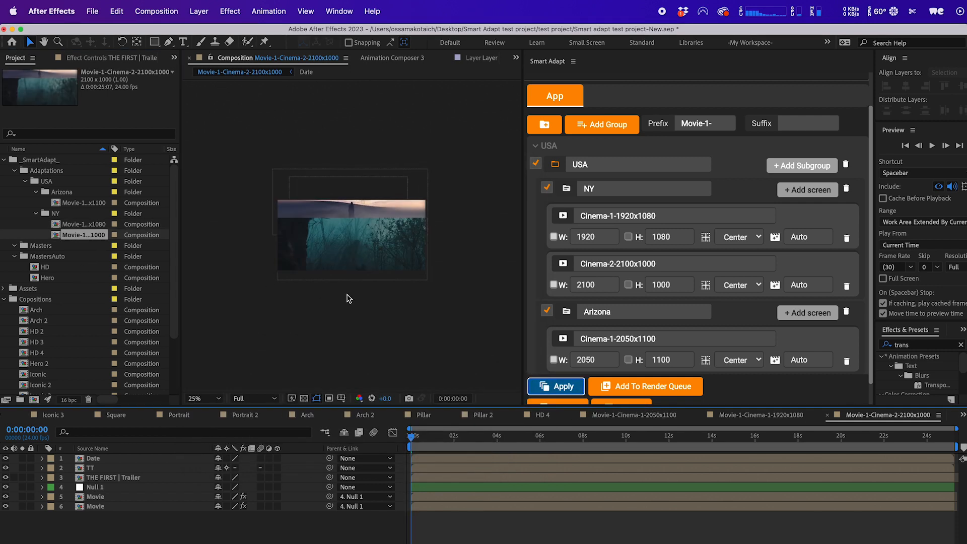
key(super+k)
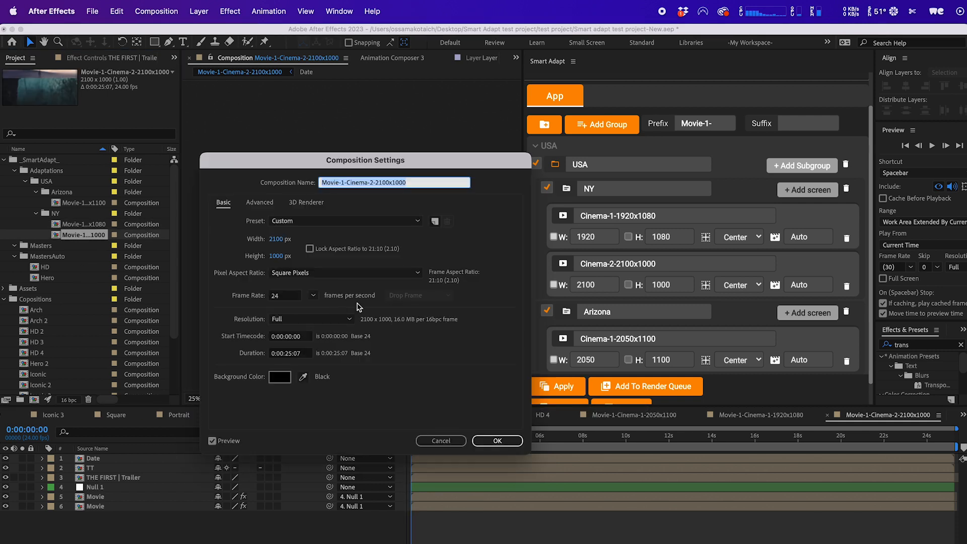
click(440, 441)
click(794, 214)
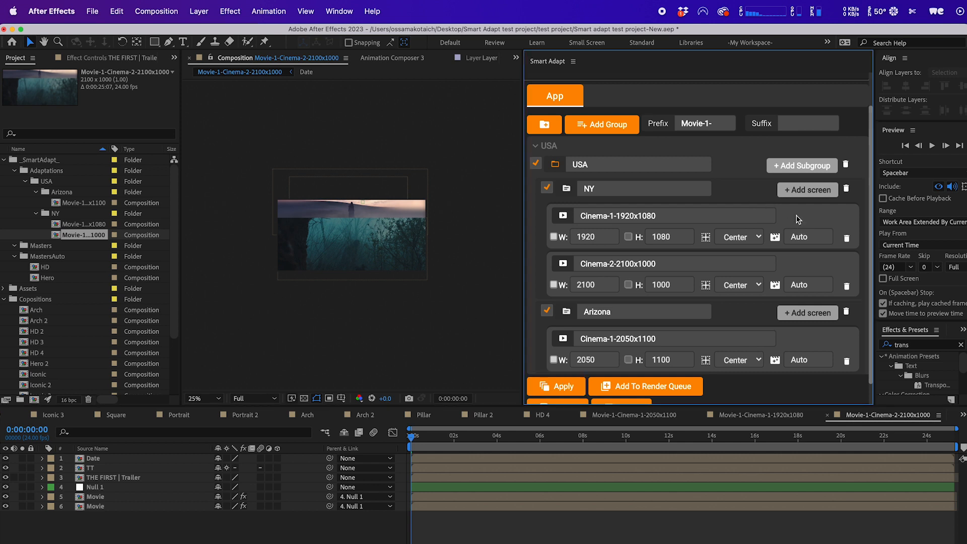
Open the NY 1920x1080 composition, select the Date and TT layers and nudge them up 3 pixels.
click(42, 268)
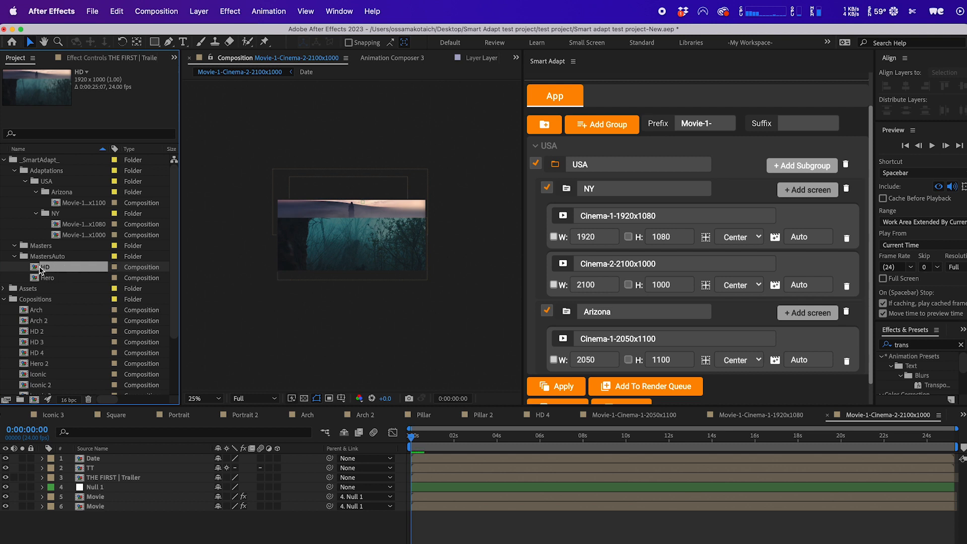
click(84, 202)
click(82, 226)
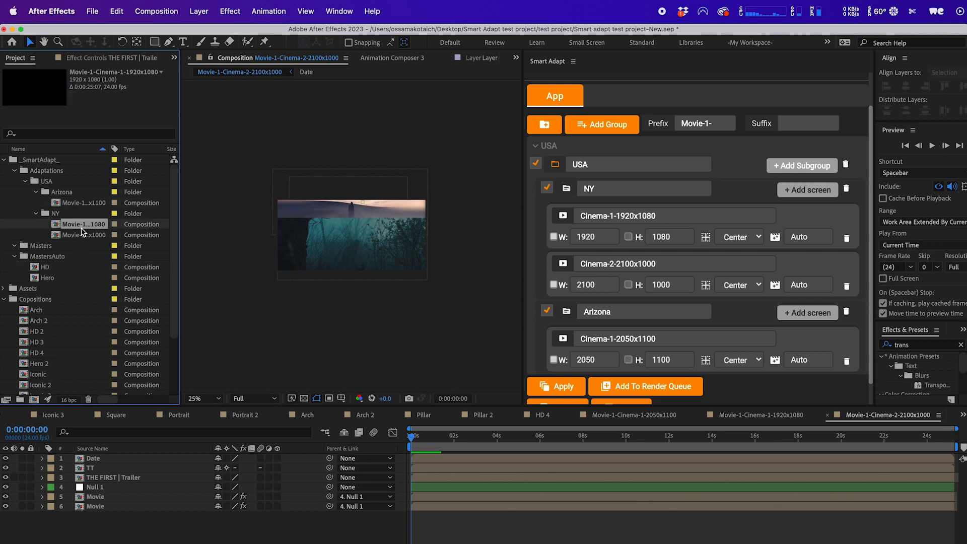
click(83, 235)
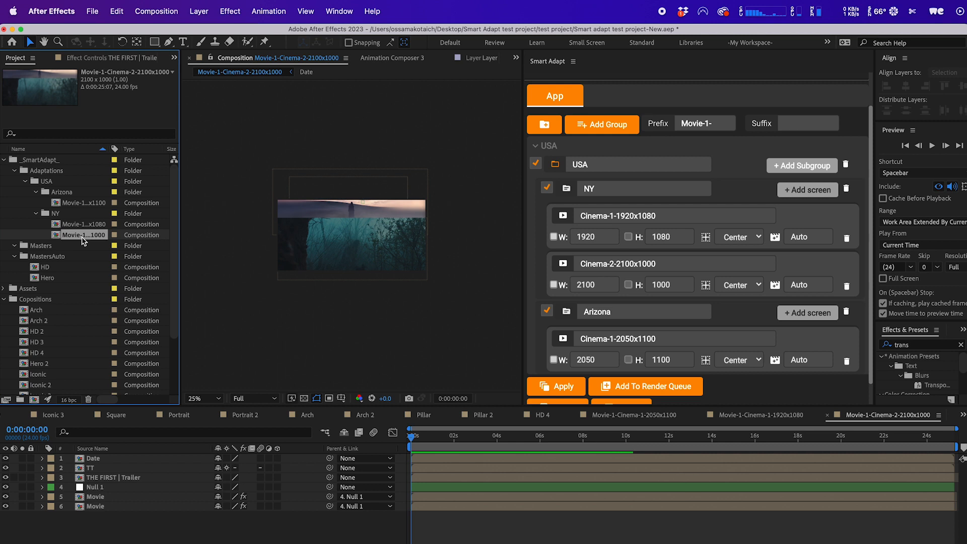
double_click(86, 226)
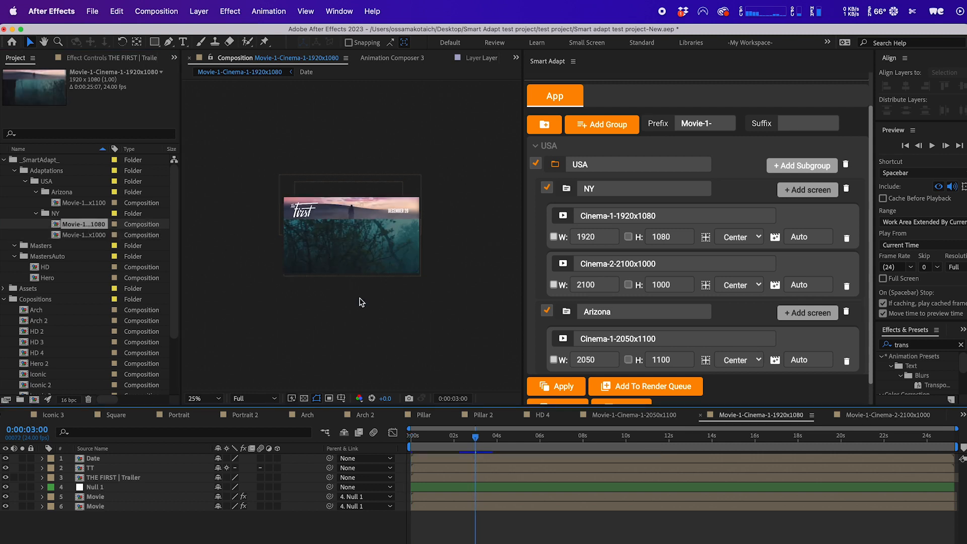
scroll(360, 301, up, 2)
click(443, 188)
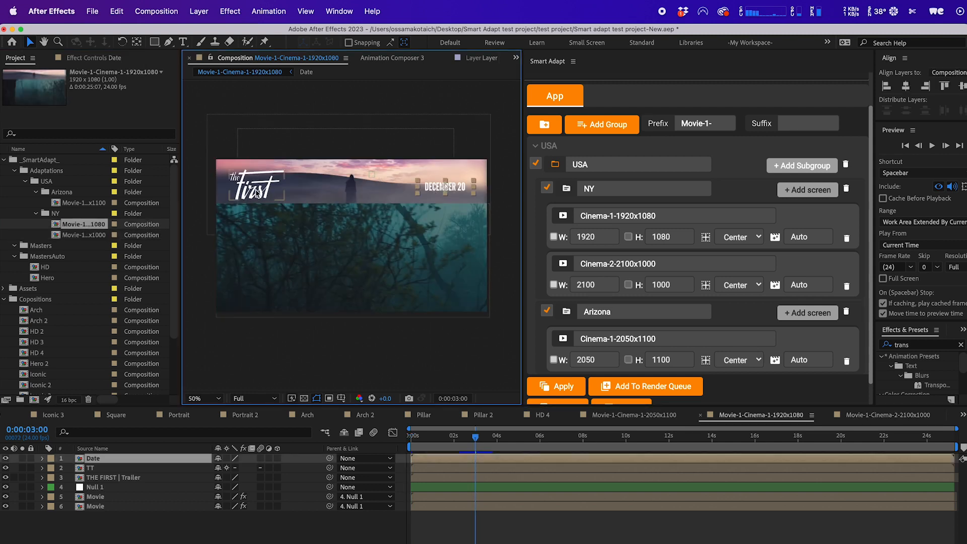
shift+click(264, 193)
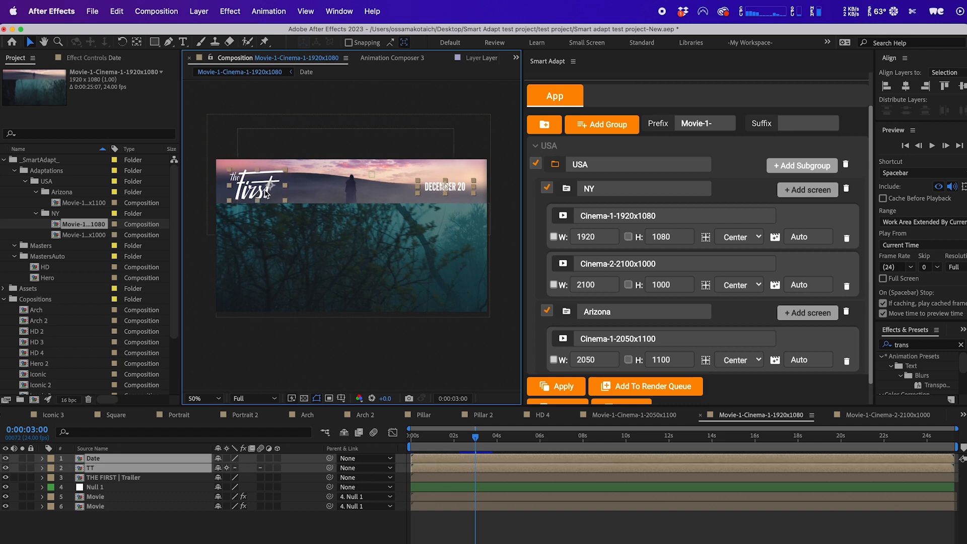
key(Up)
key(Up)
key(Up)
key(Up)
key(Up)
key(Up)
key(Up)
key(Up)
key(Up)
key(Up)
key(Up)
key(Up)
key(Up)
key(Up)
key(Up)
key(Up)
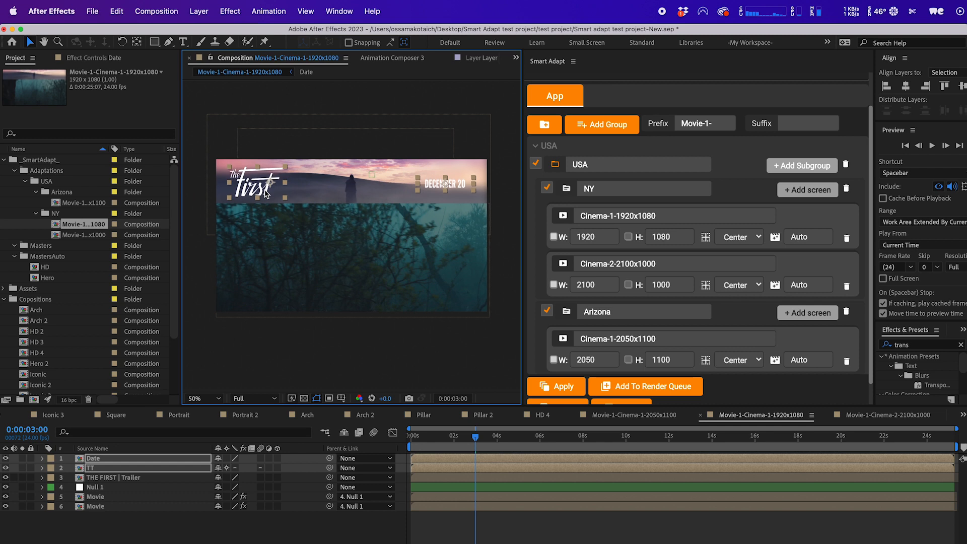
Scrub the timeline and select each layer of the NY 1920x1080 composition to inspect it.
click(277, 332)
click(500, 437)
drag(506, 443, 479, 442)
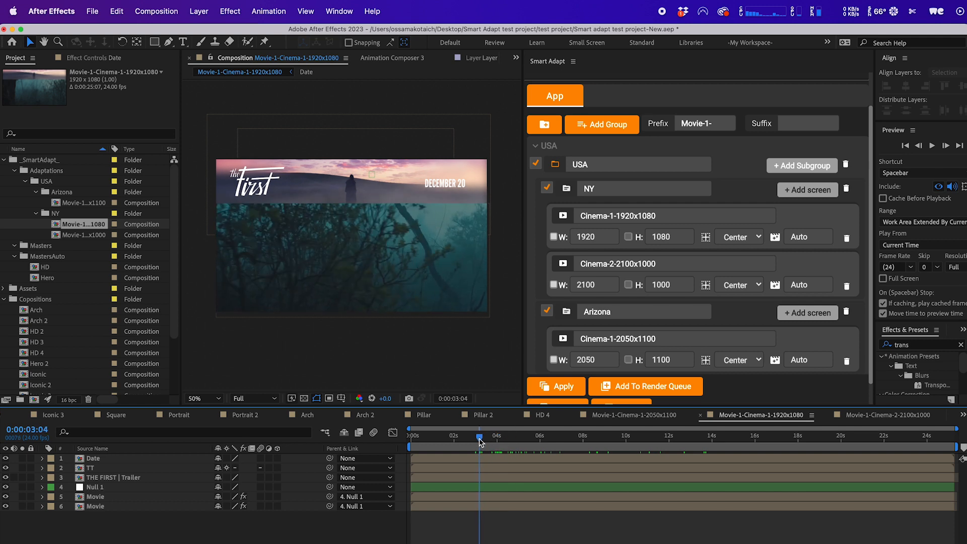
click(454, 467)
click(455, 477)
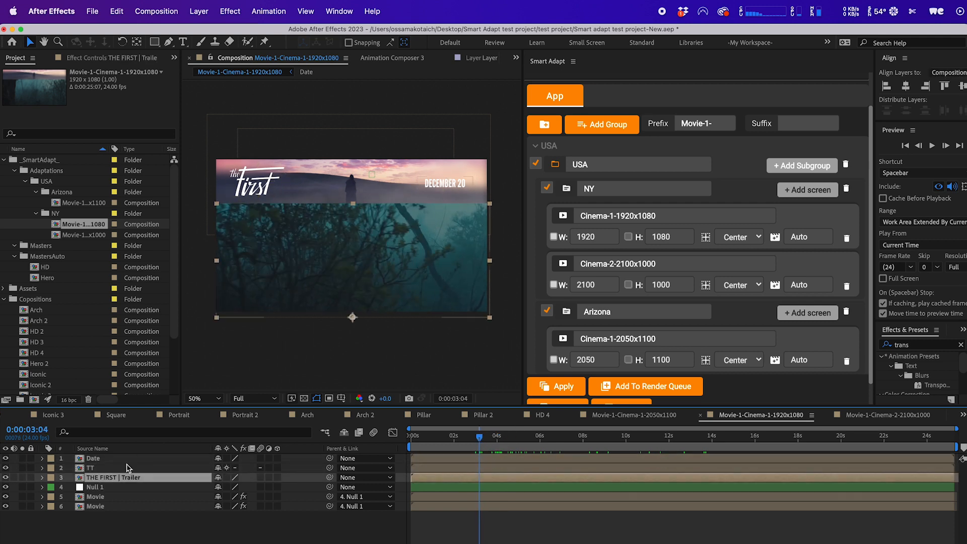
click(459, 468)
click(458, 458)
click(466, 487)
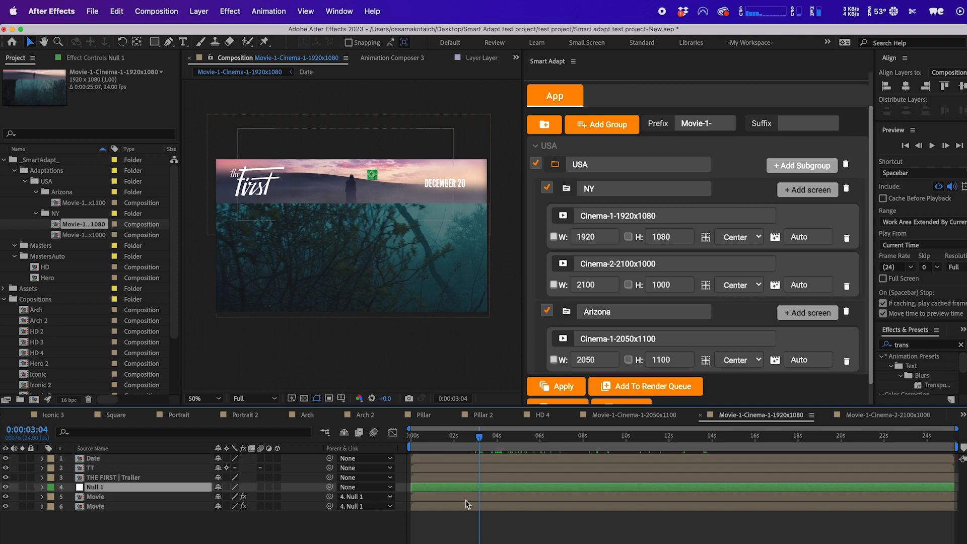
click(466, 499)
click(464, 506)
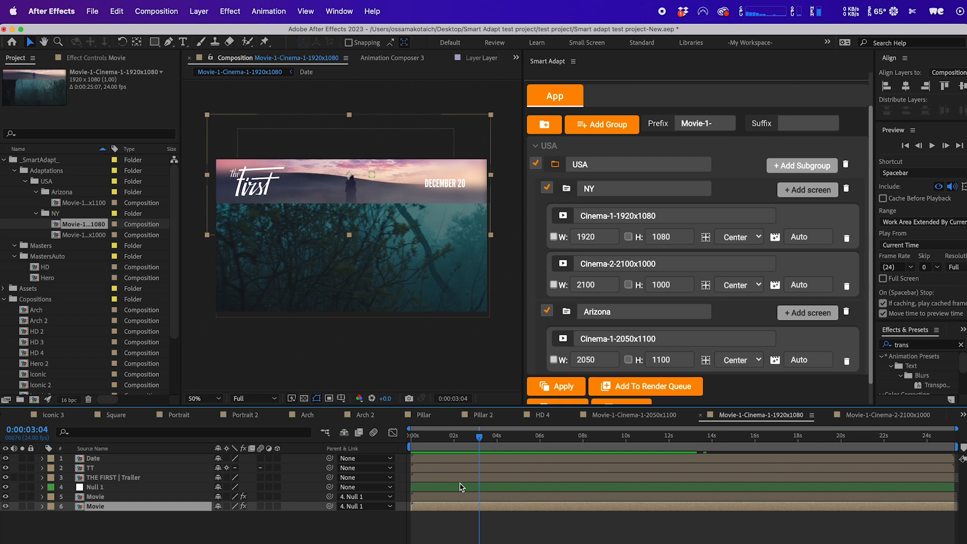
drag(486, 443, 470, 443)
Open the Arizona 2050x1100 and both NY compositions in turn to compare them.
double_click(84, 205)
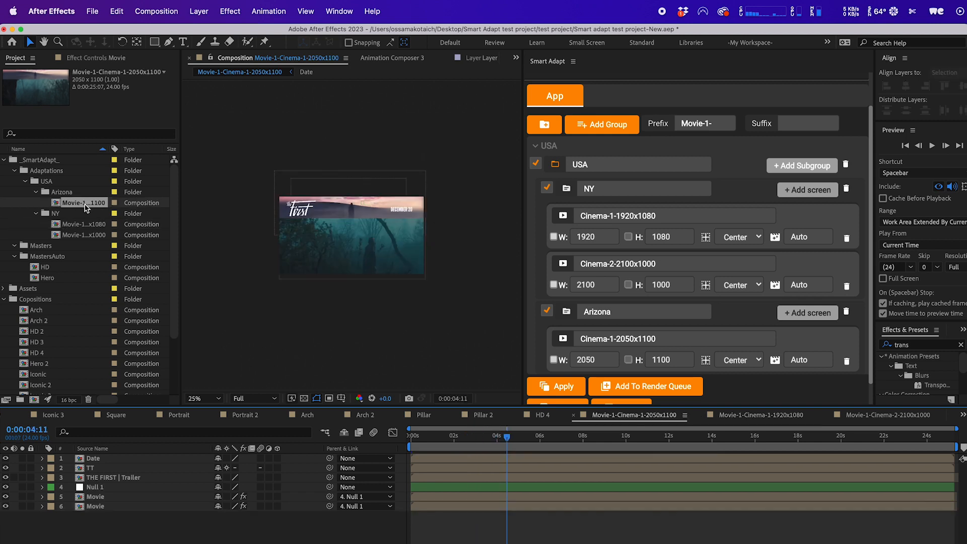
click(84, 226)
double_click(84, 225)
double_click(84, 236)
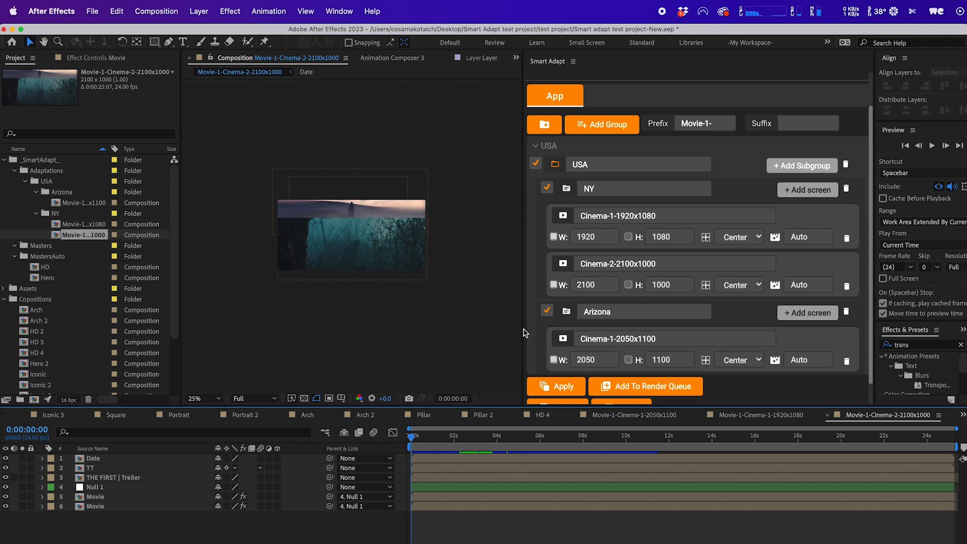
Export the Smart Adapt group setup as a JSON file named Digital screen-1 in the test project folder.
click(551, 388)
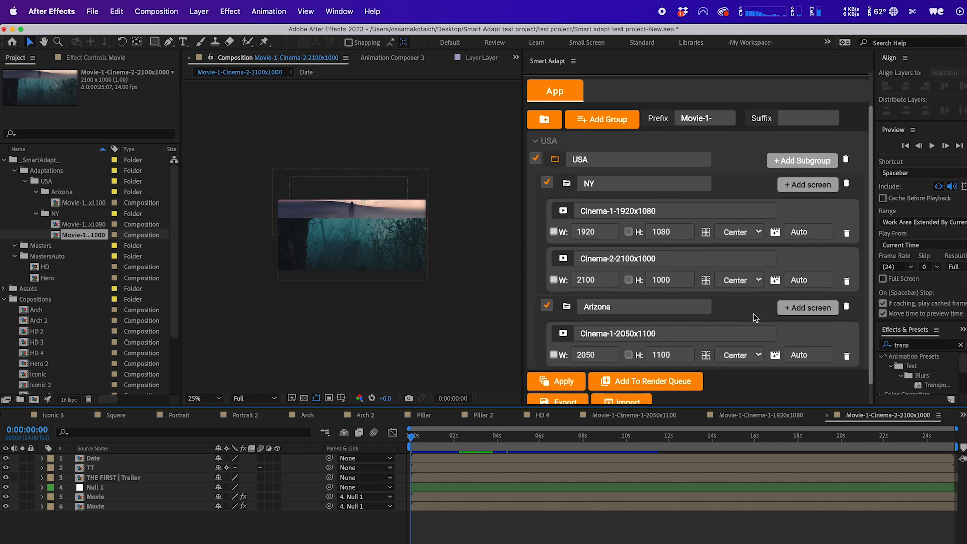
scroll(756, 317, down, 2)
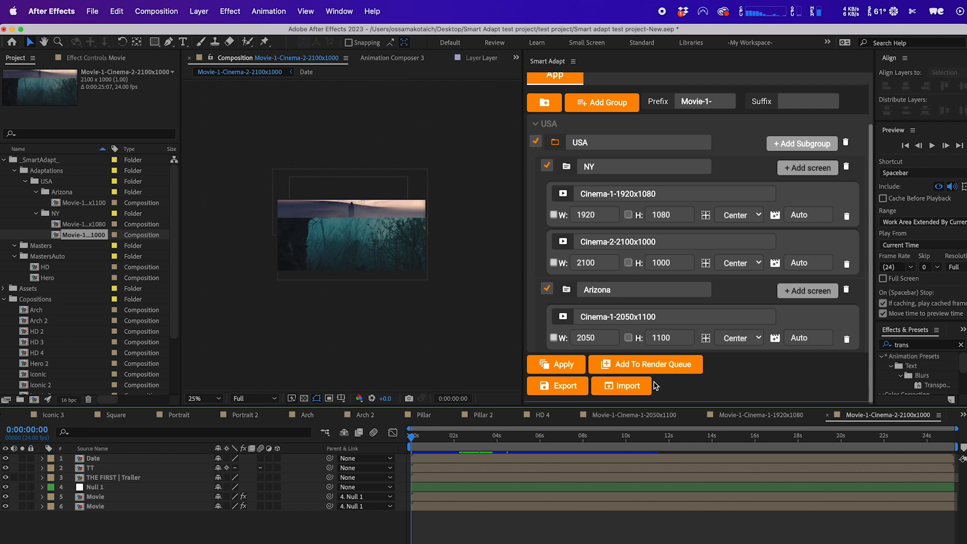
click(554, 393)
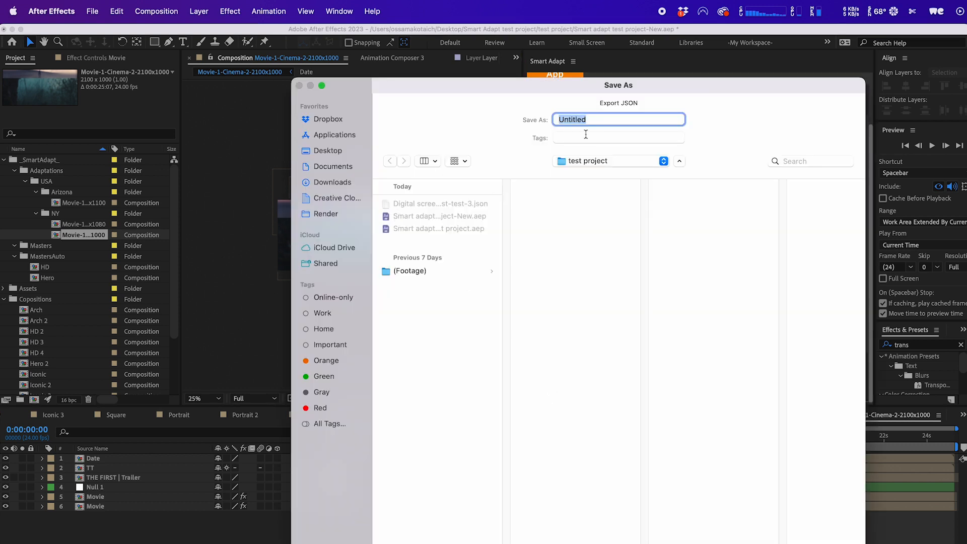
click(464, 207)
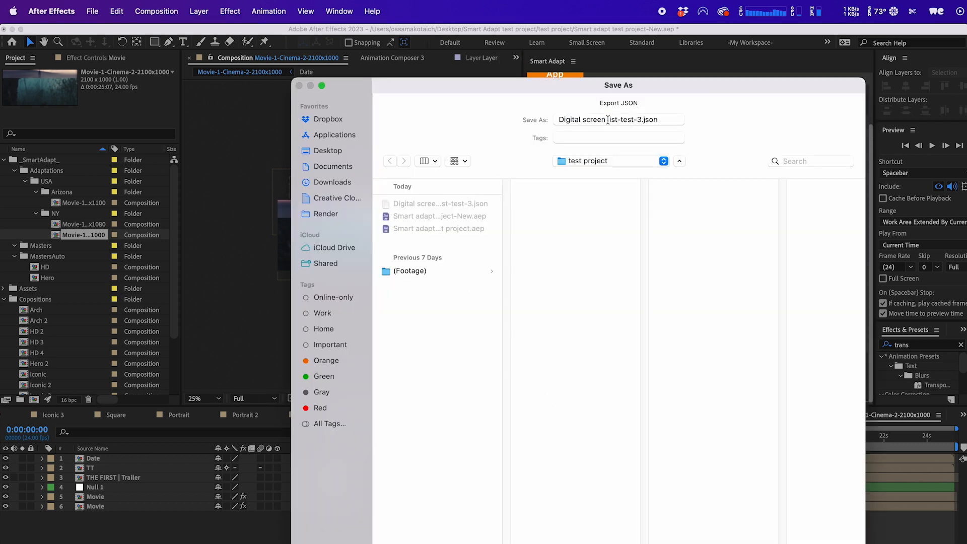
drag(607, 119, 700, 116)
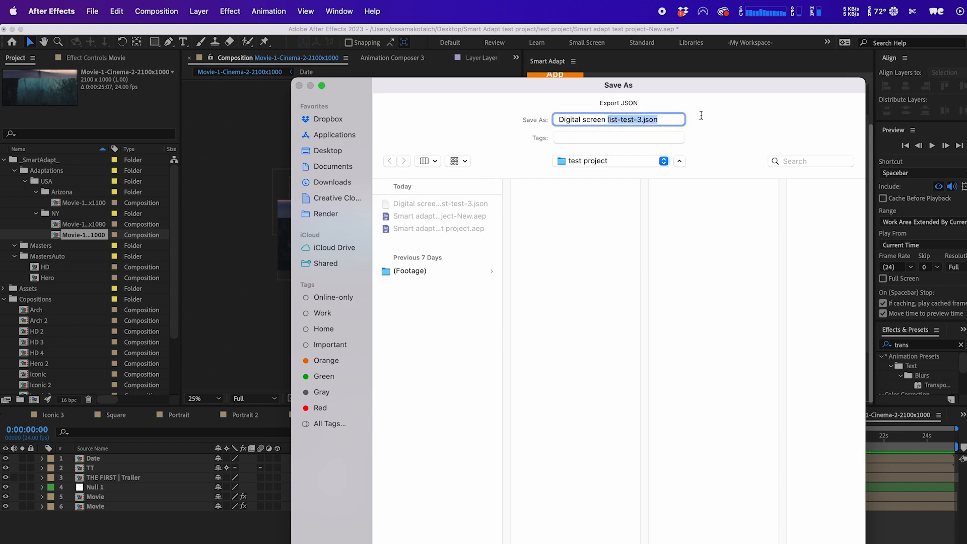
key(BackSpace)
text(1)
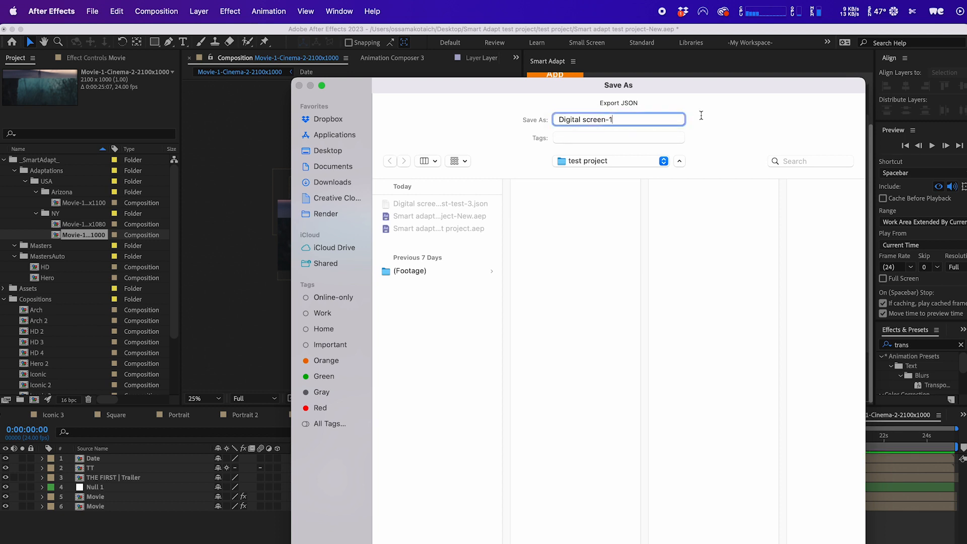
key(Return)
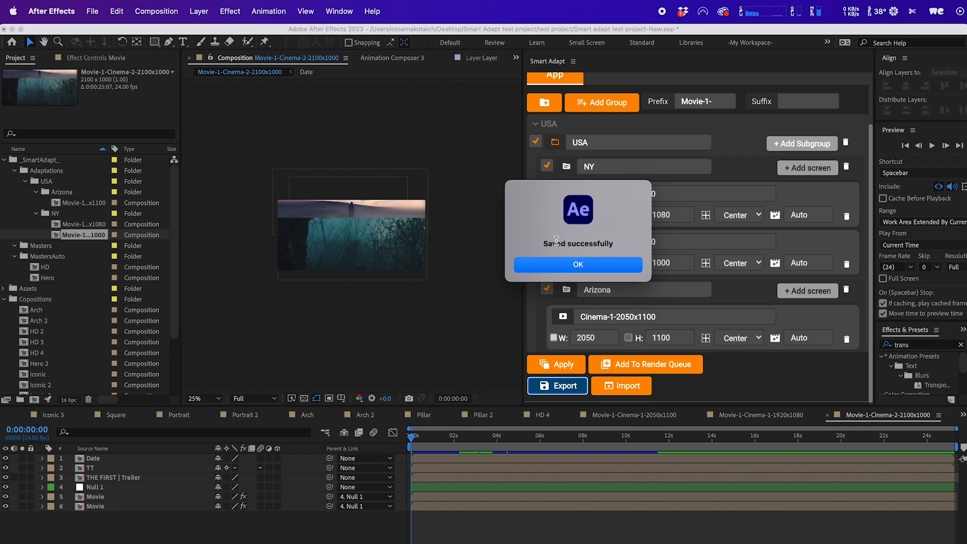
click(565, 266)
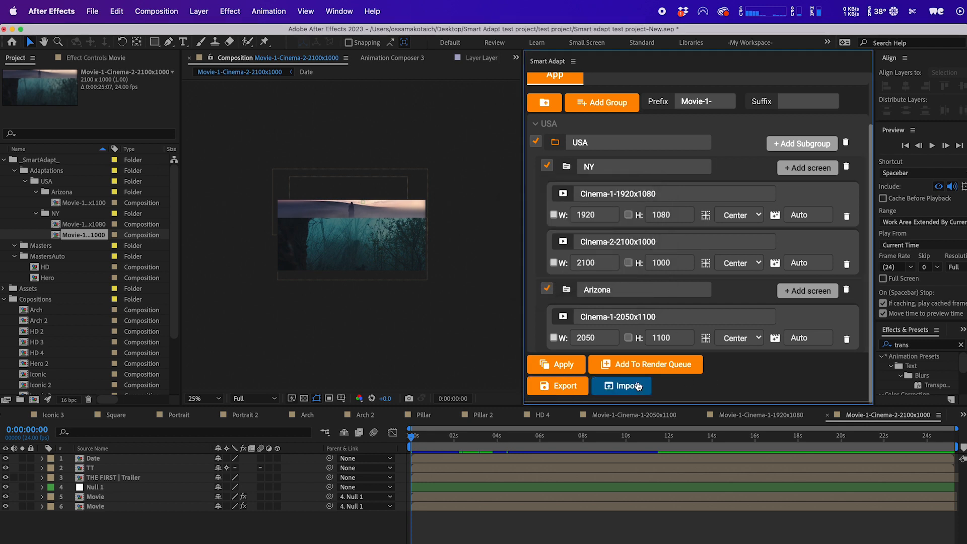
Delete the USA group and re-import it from the Digital screen-1.json file.
click(847, 142)
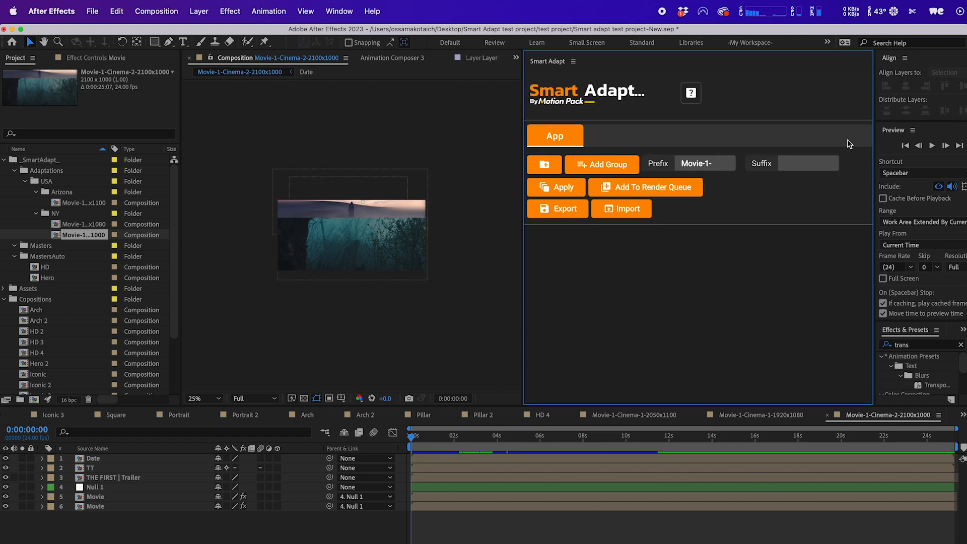
click(600, 209)
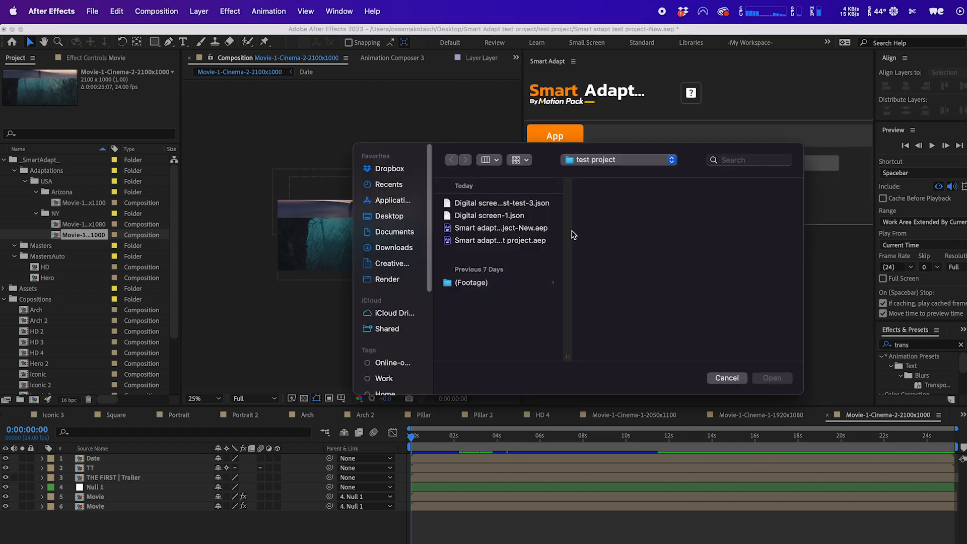
click(533, 220)
click(770, 379)
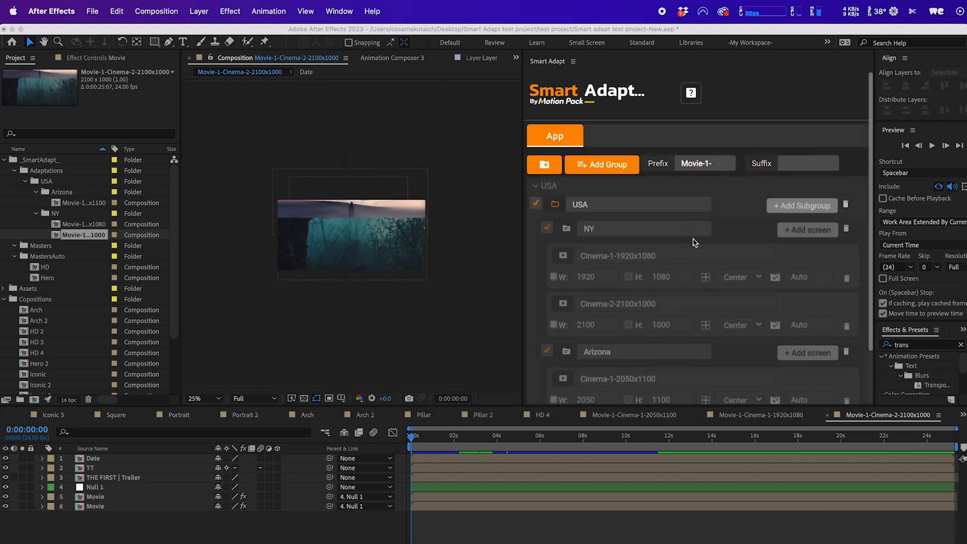
Collapse and re-expand the USA group in the Smart Adapt panel.
click(693, 185)
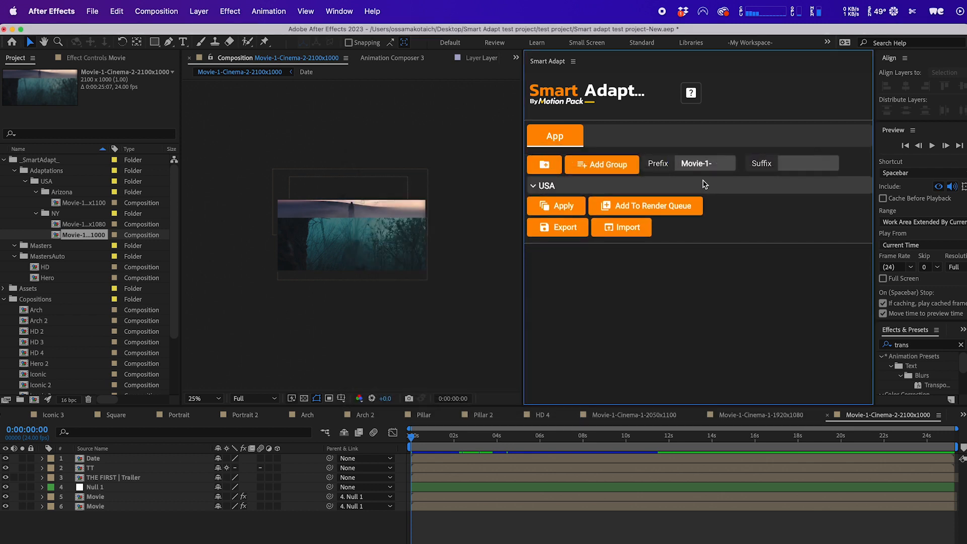
click(705, 186)
scroll(744, 240, down, 3)
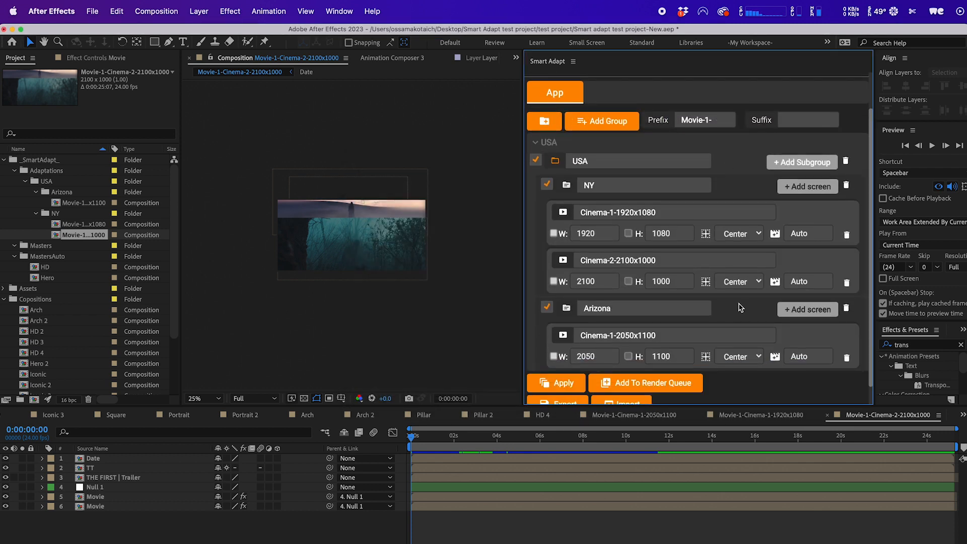
scroll(740, 308, up, 3)
click(697, 185)
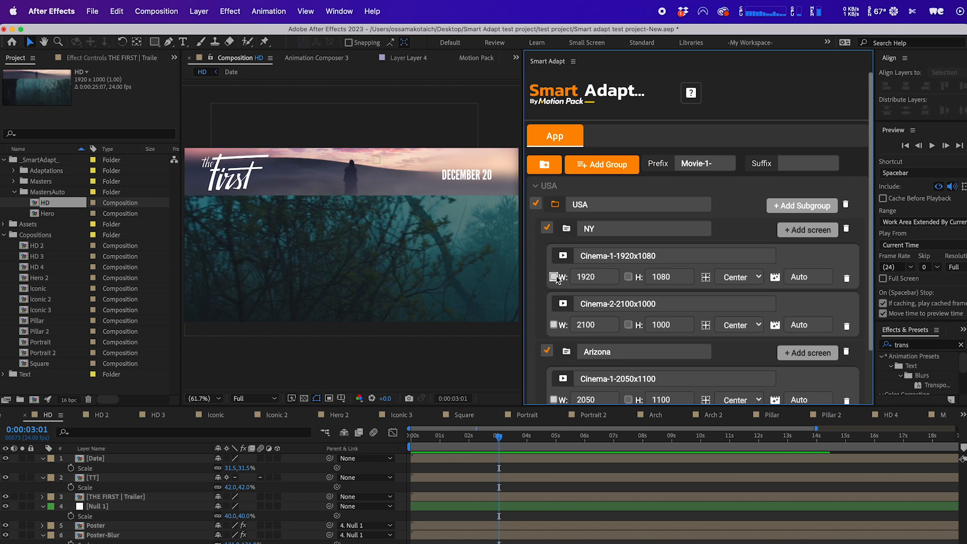
Delete the Cinema-1-1920x1080 screen from NY and remove the Arizona subgroup.
click(627, 276)
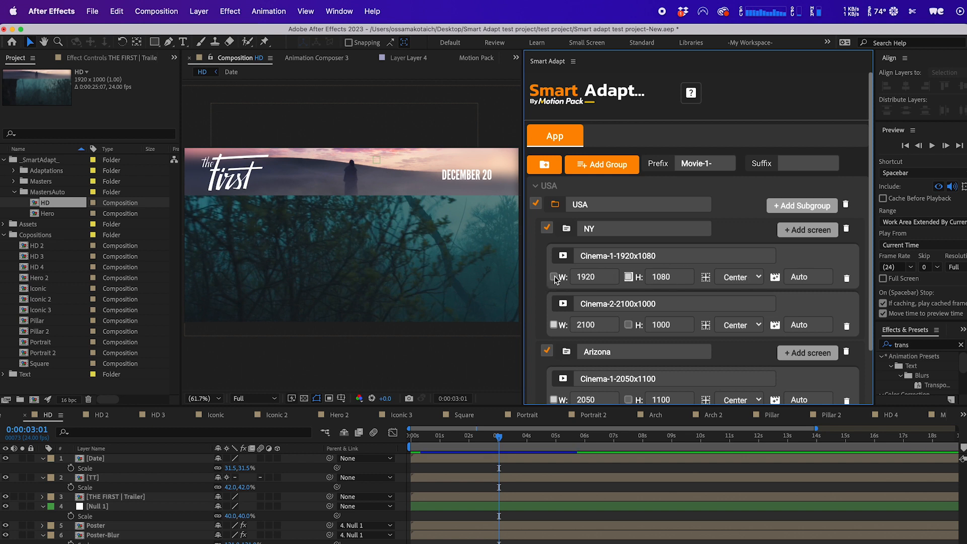
click(846, 279)
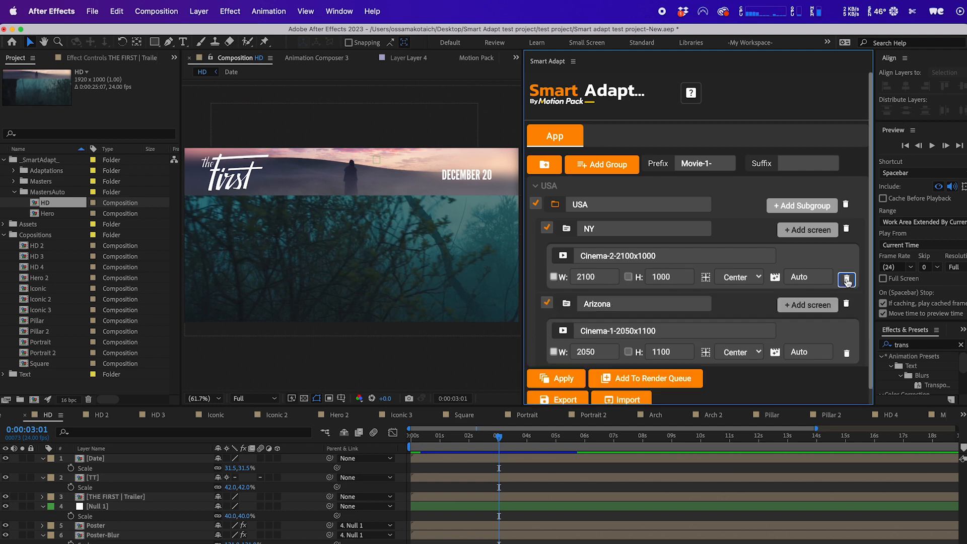
click(846, 305)
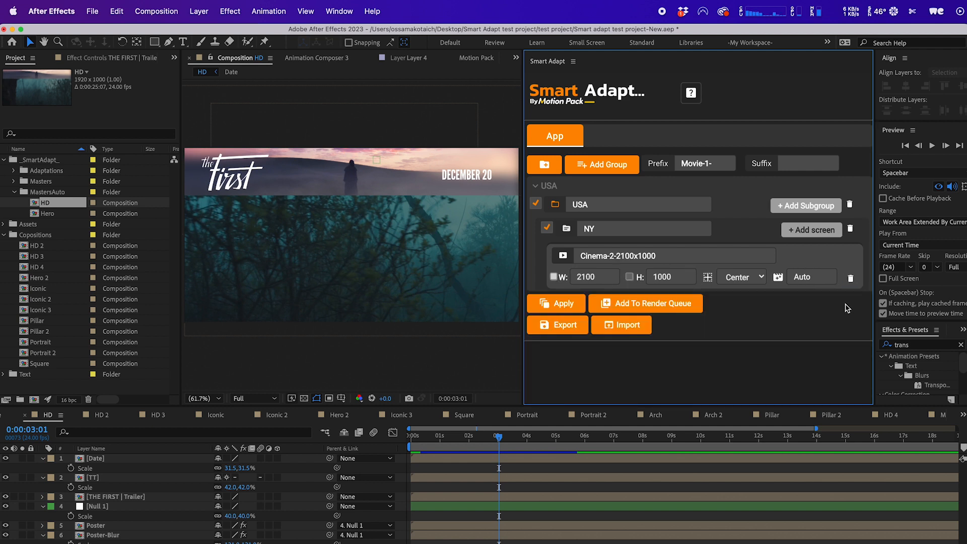
Tick the width checkbox of the Cinema-2-2100x1000 screen.
click(579, 273)
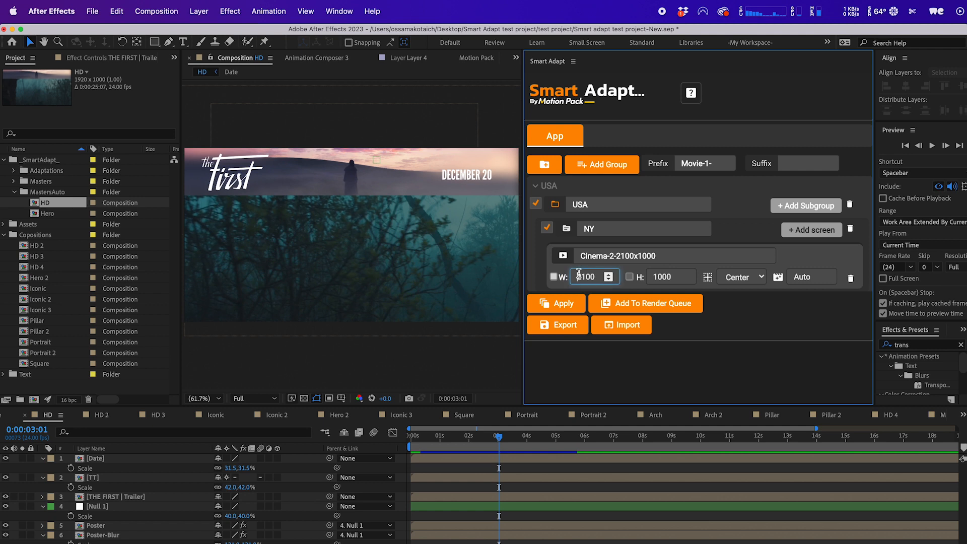
click(631, 278)
click(555, 277)
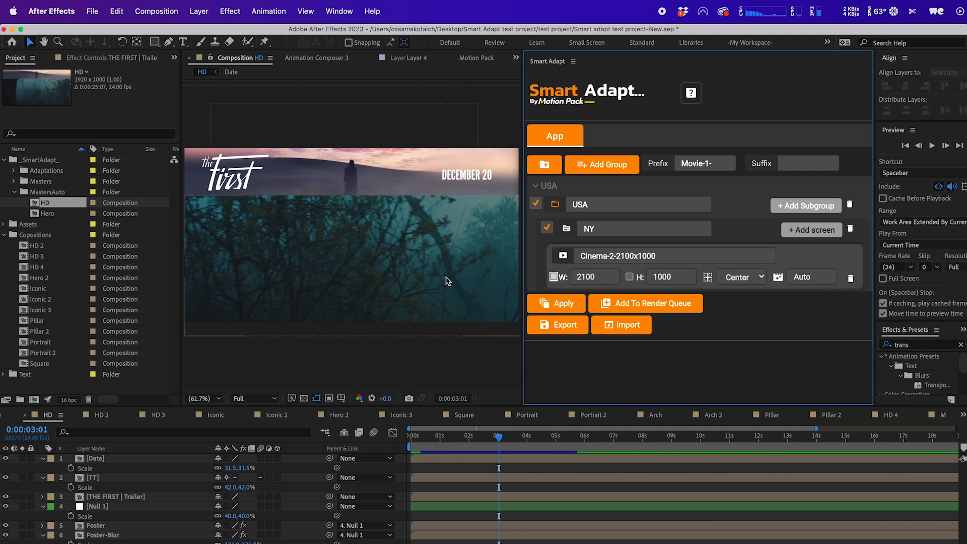
click(85, 12)
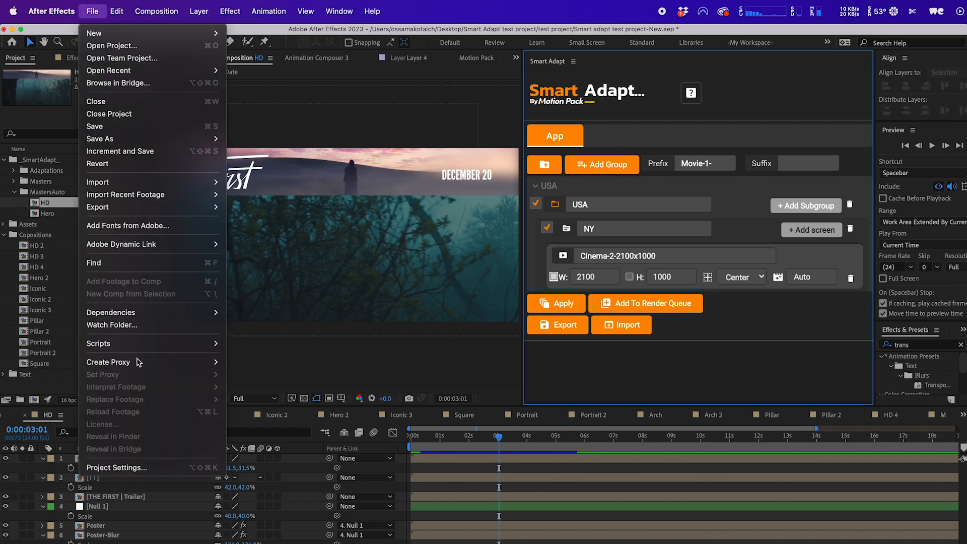
mouse_move(149, 342)
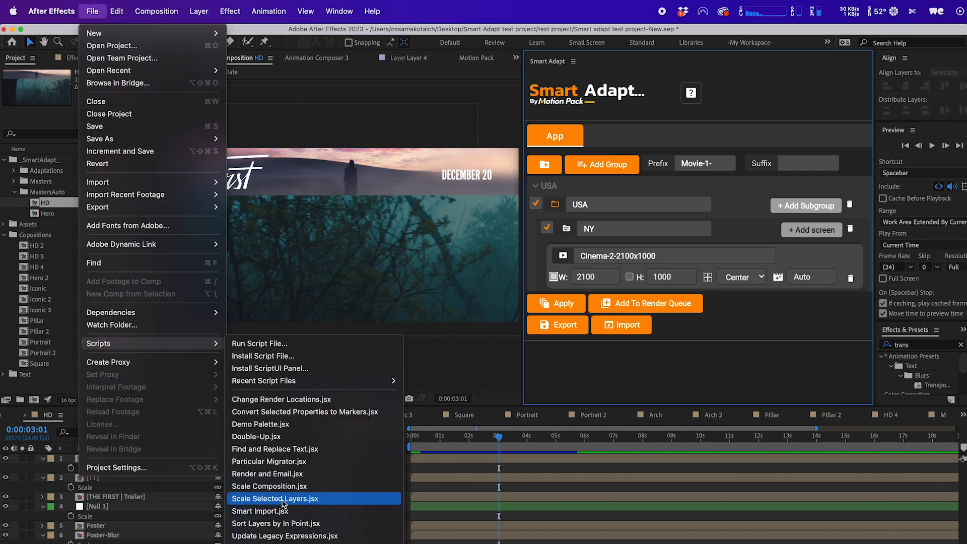
click(310, 486)
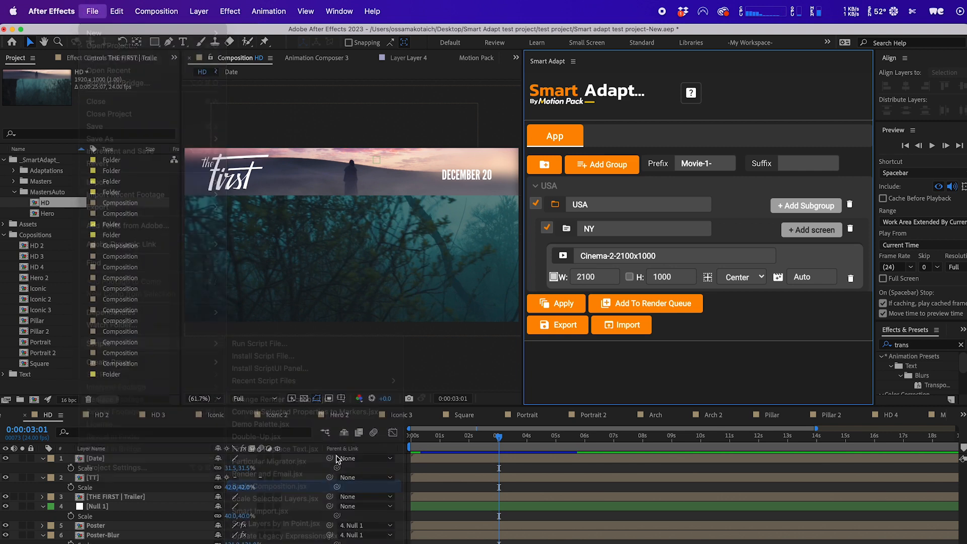
drag(582, 323, 426, 330)
click(414, 375)
click(410, 391)
click(411, 374)
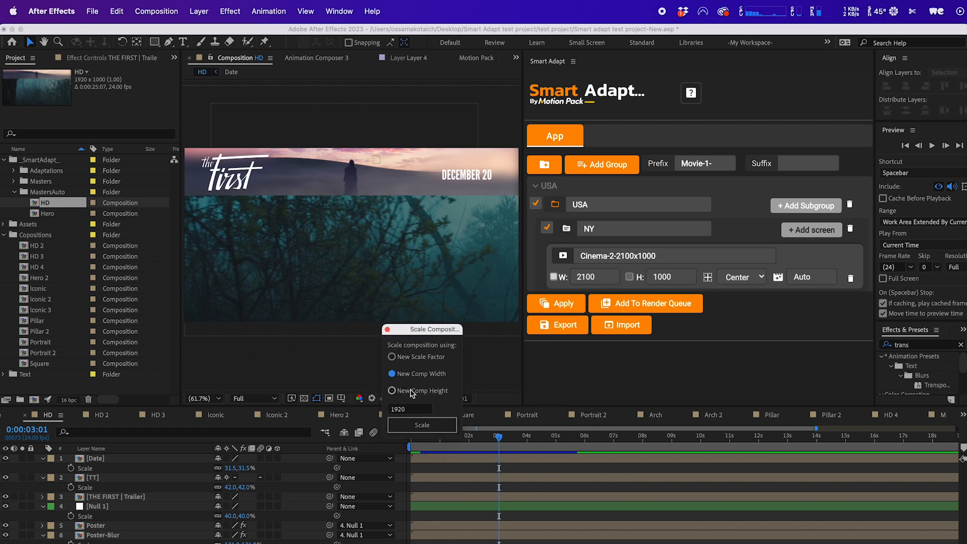
click(410, 389)
click(411, 372)
click(408, 392)
click(416, 375)
click(387, 329)
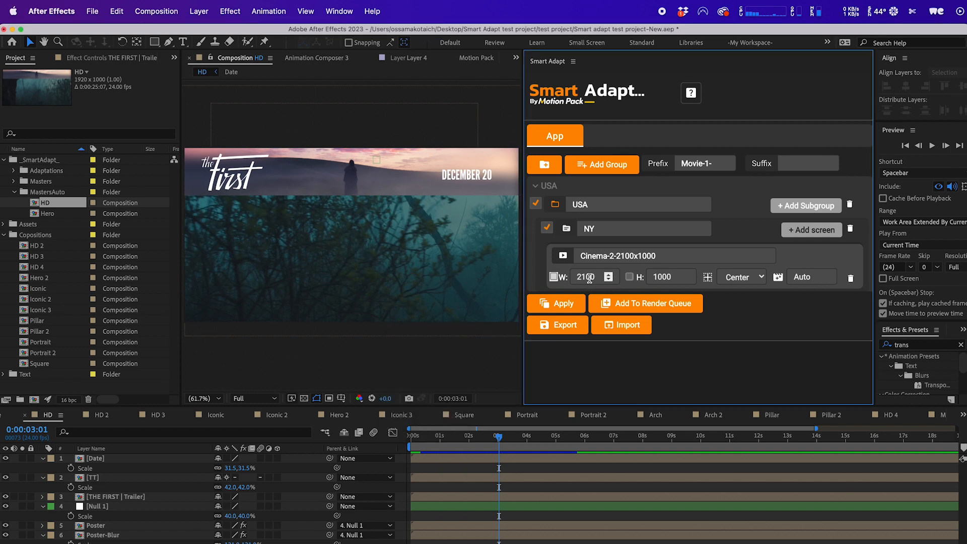
Check the HD composition's settings and apply Smart Adapt to generate the Cinema-2-2100x1000 adaptation.
key(super+k)
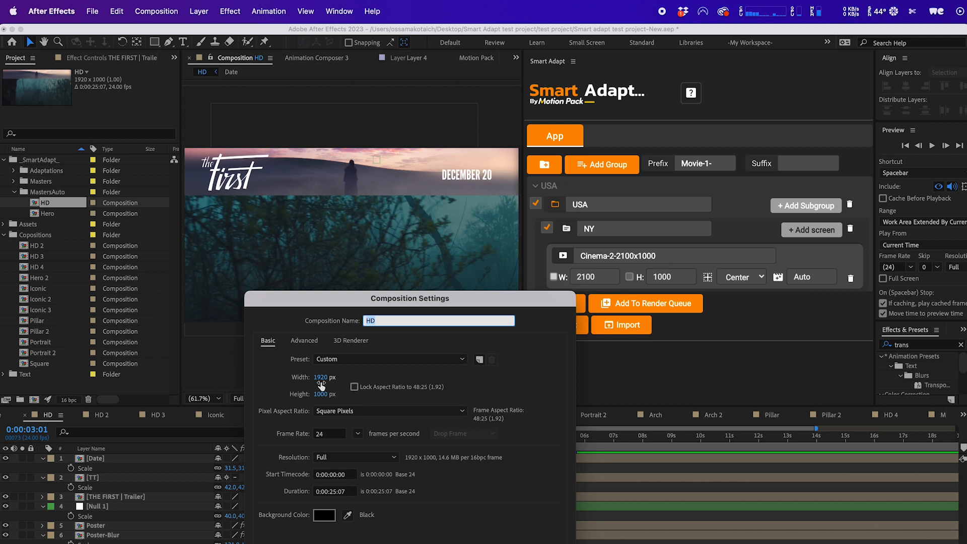
key(Escape)
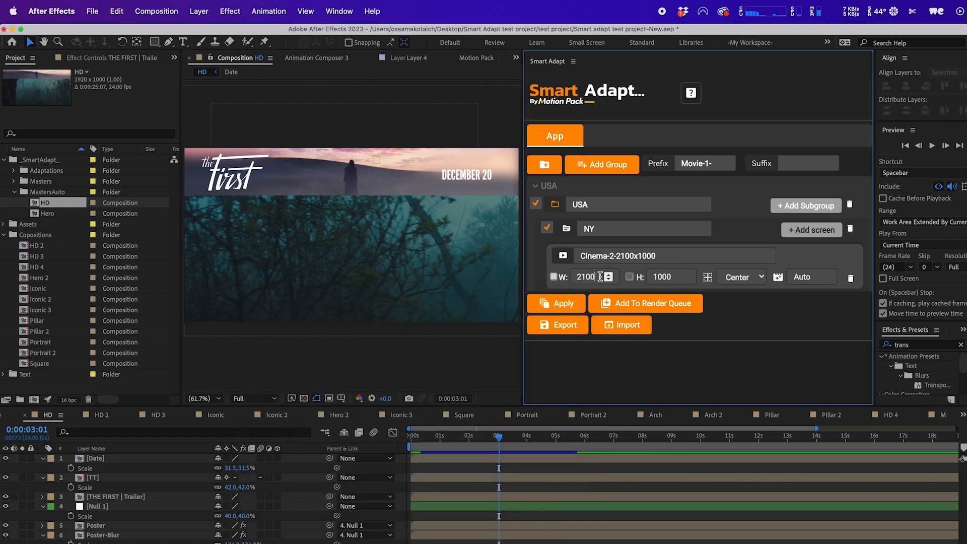
click(585, 276)
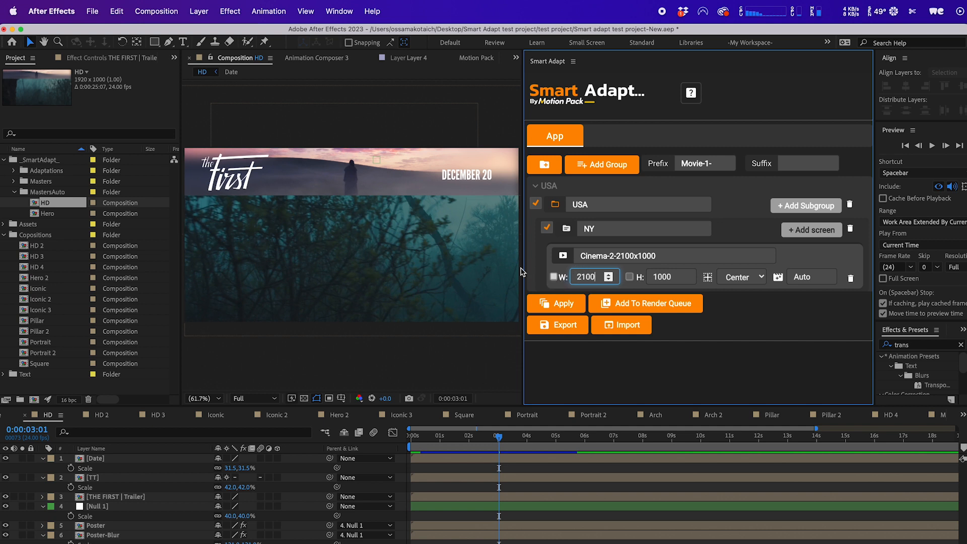
click(674, 277)
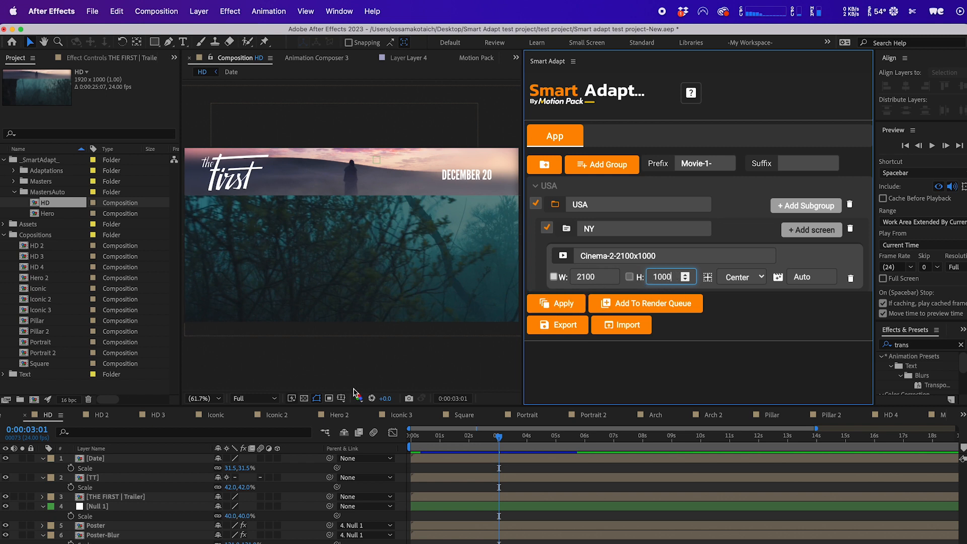
click(362, 371)
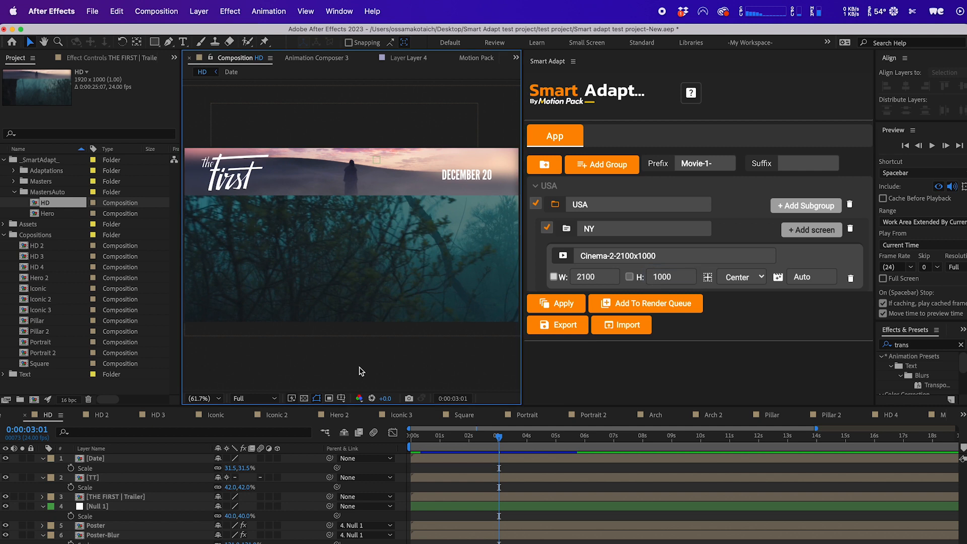
click(565, 303)
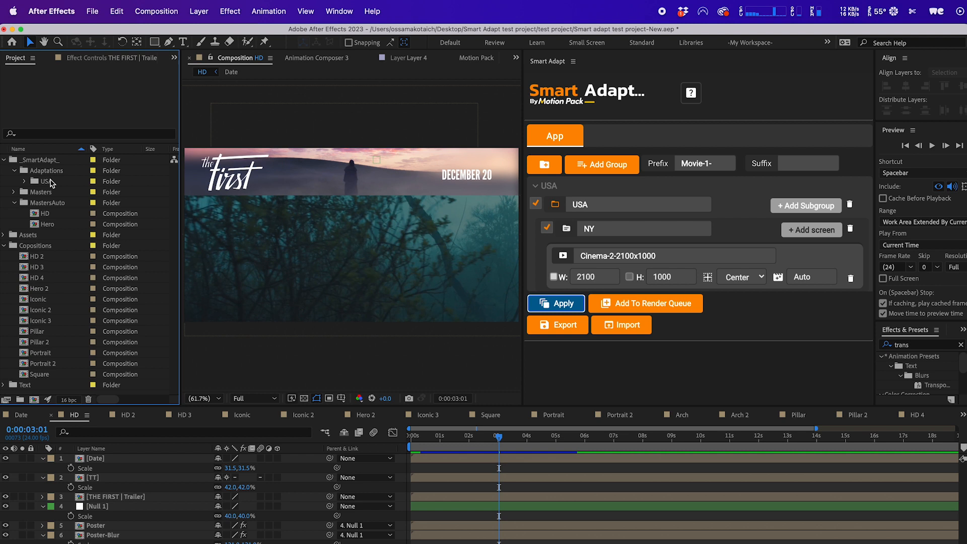
Open the generated Movie-1-Cinema-2-2100x1000 composition from the Adaptations folder and review its composition settings.
click(61, 184)
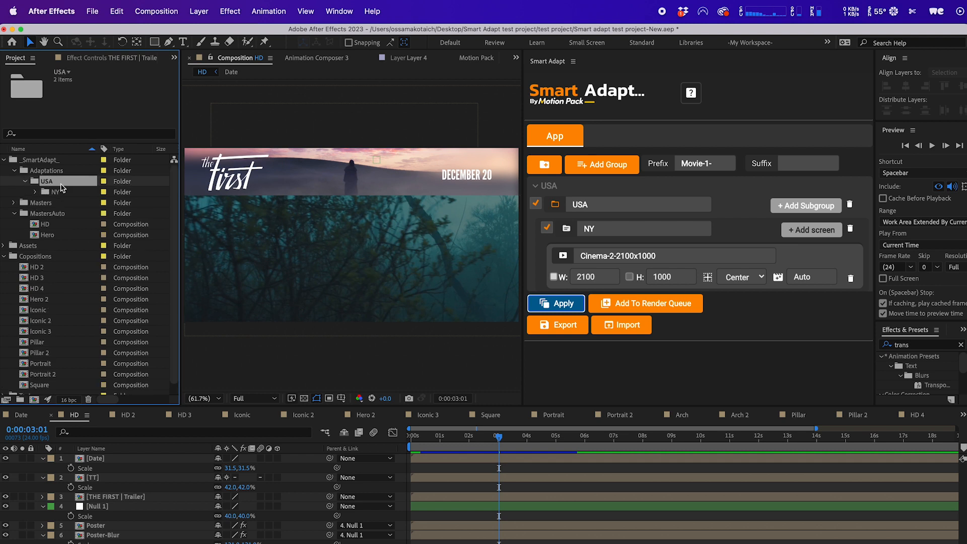
double_click(70, 195)
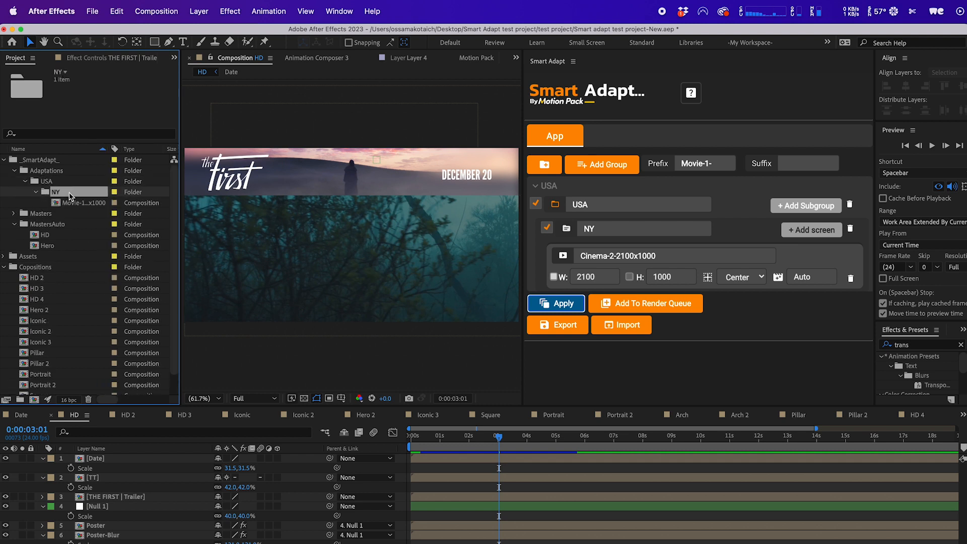
double_click(73, 204)
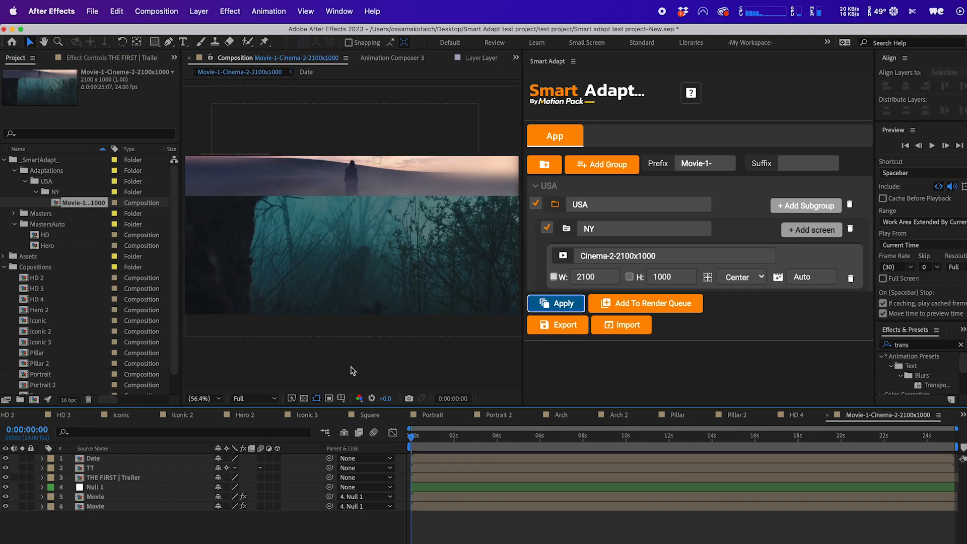
key(super+k)
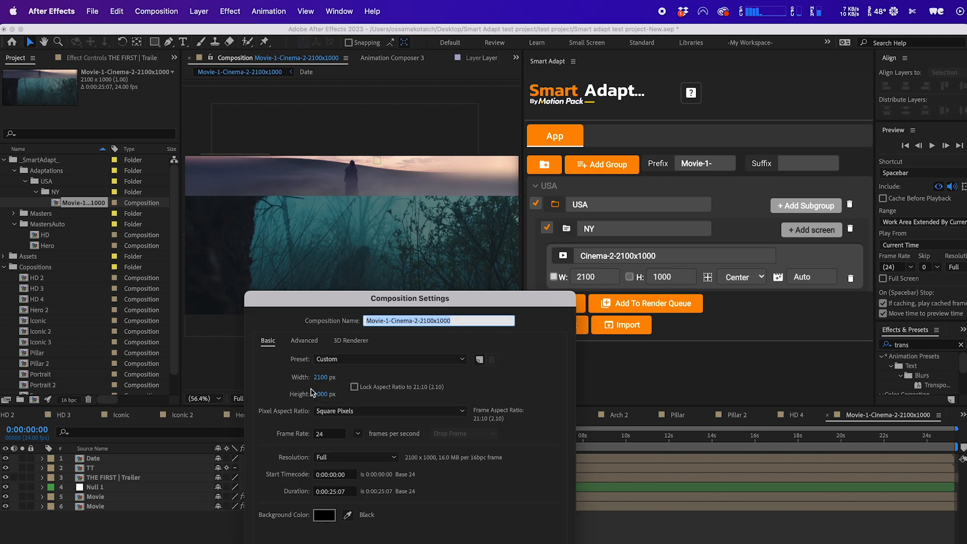
key(Return)
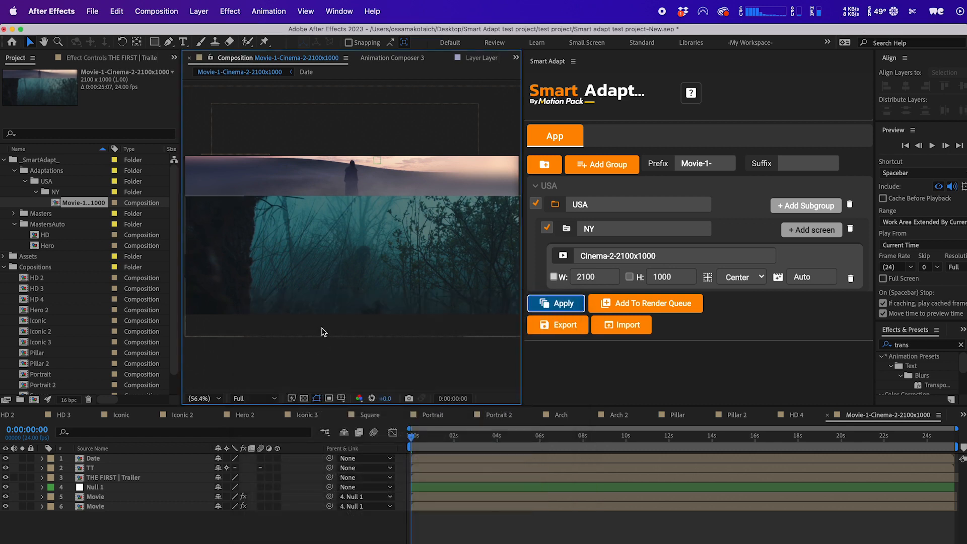
scroll(353, 349, down, 1)
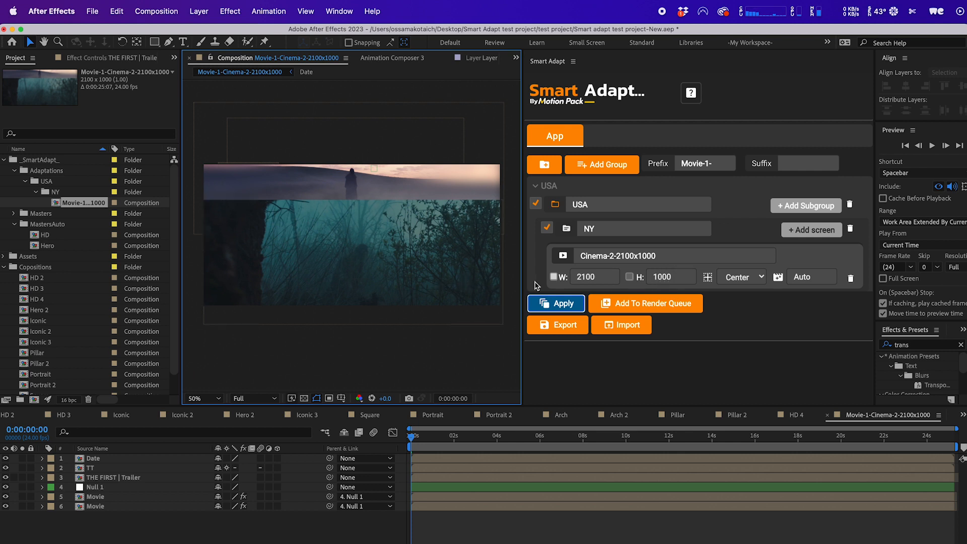
Set the Cinema-2-2100x1000 screen's height to 750.
click(662, 277)
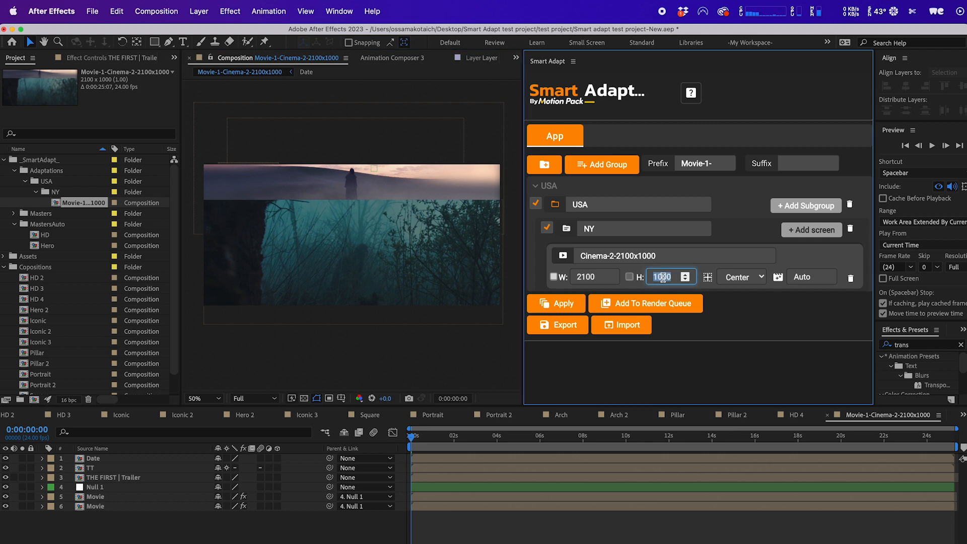
text(750)
click(589, 277)
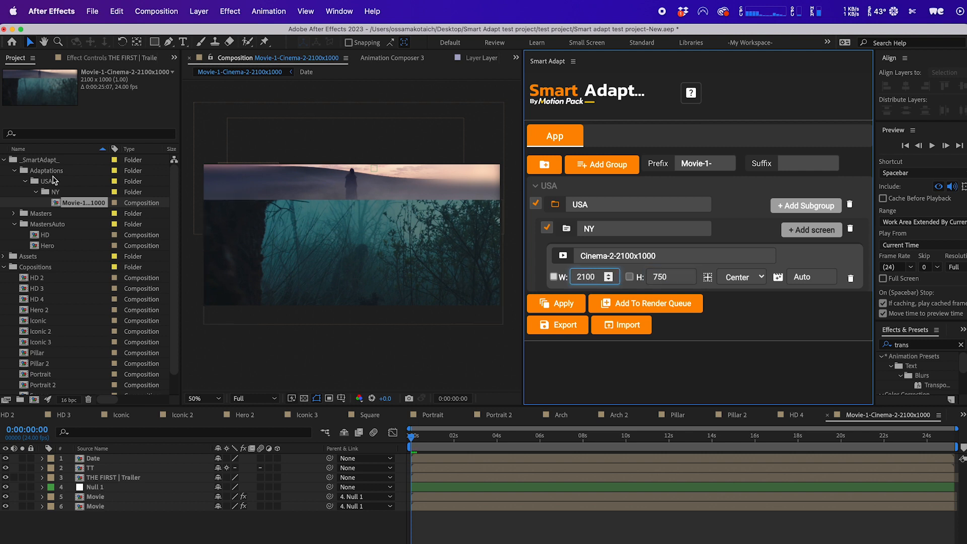
Delete the previously generated USA adaptations folder from the project.
click(53, 181)
key(Delete)
key(Return)
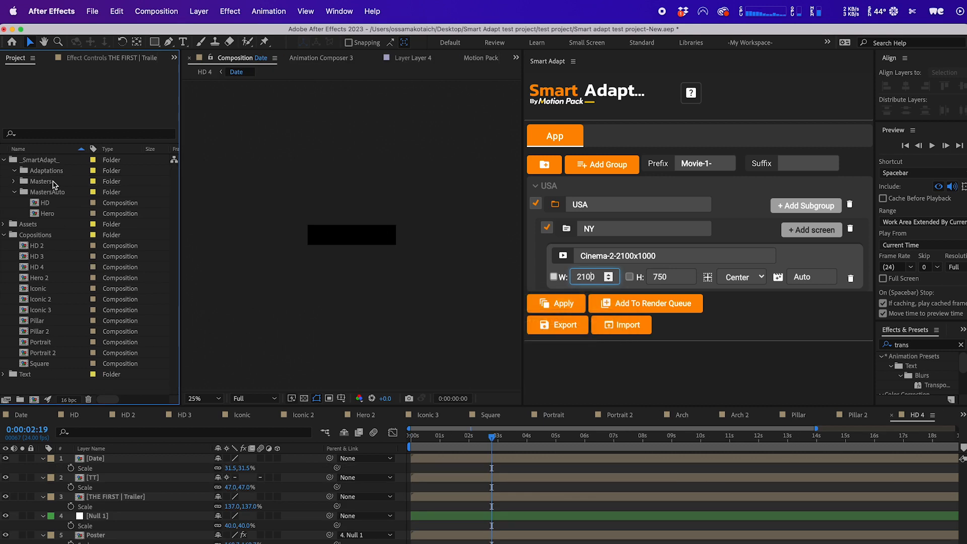
Open the HD master composition and apply Smart Adapt again.
click(593, 277)
double_click(45, 203)
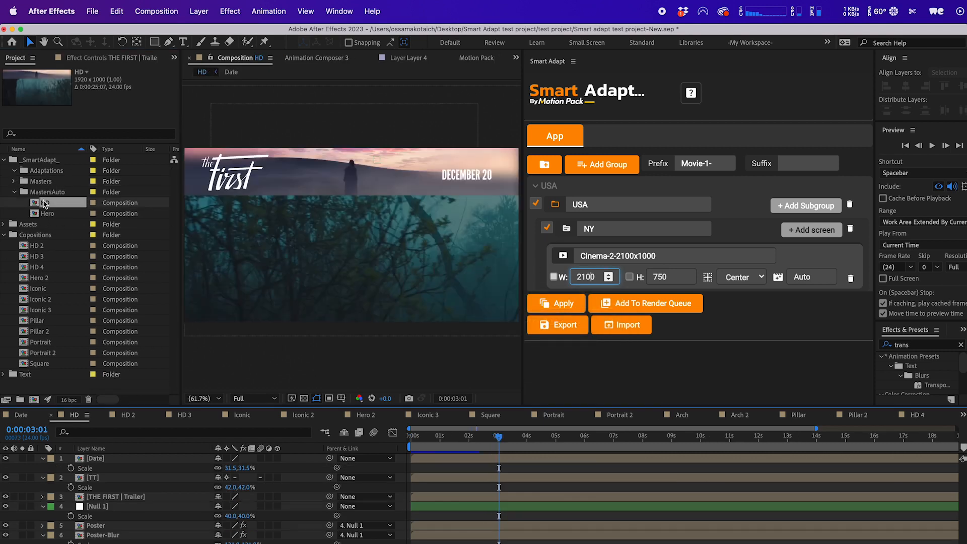
drag(47, 213, 54, 235)
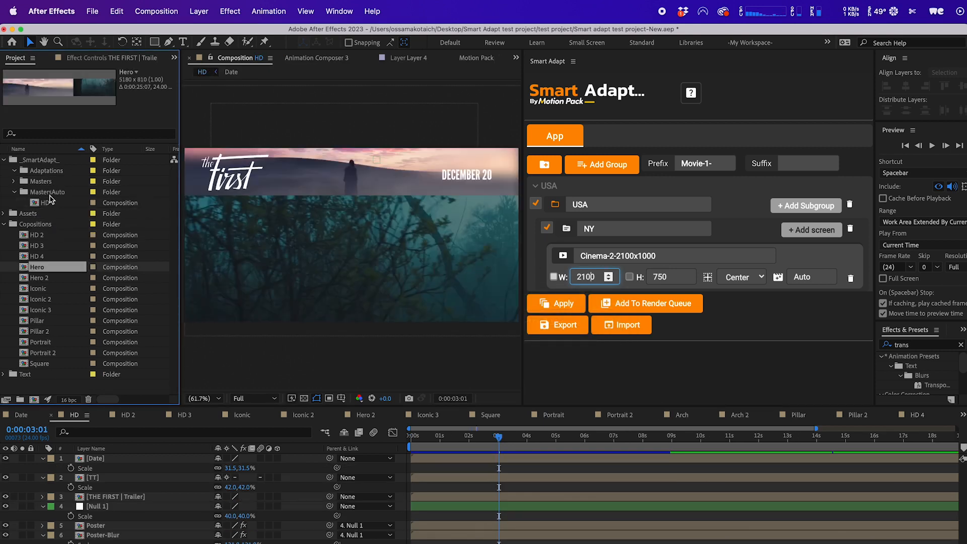
click(563, 303)
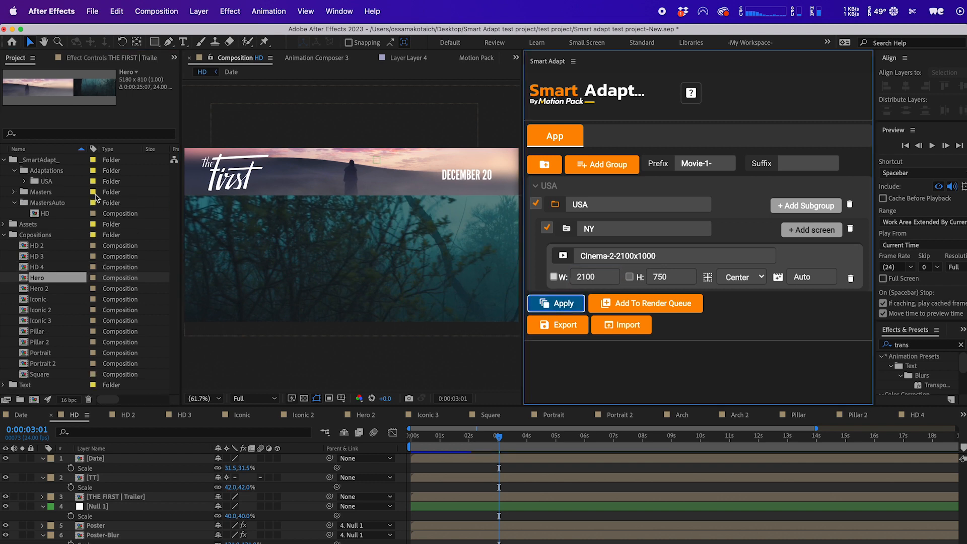
Open the regenerated 2100x750 composition and tick the screen's height checkbox.
click(47, 188)
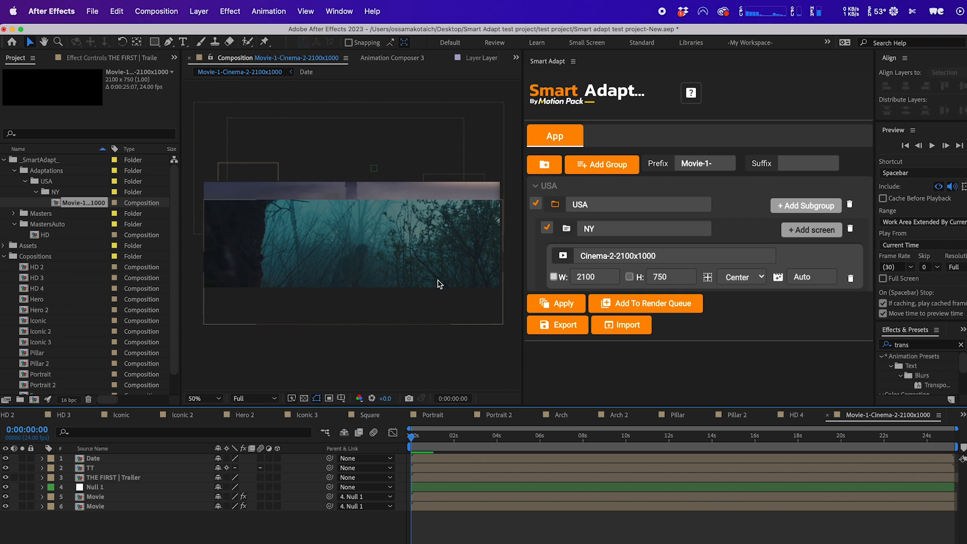
click(629, 276)
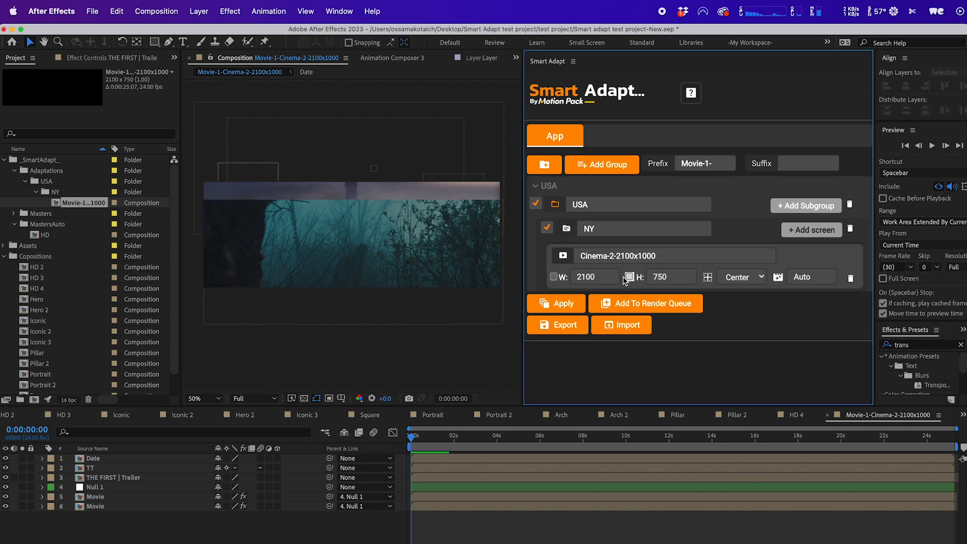
Delete the USA adaptations folder and re-apply Smart Adapt to regenerate the Cinema-2 version.
click(60, 182)
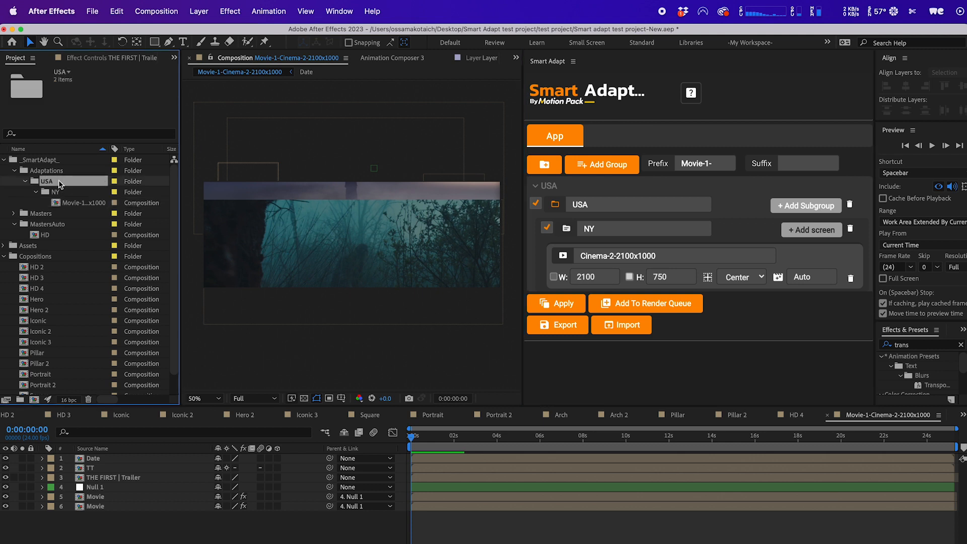
key(Delete)
click(556, 303)
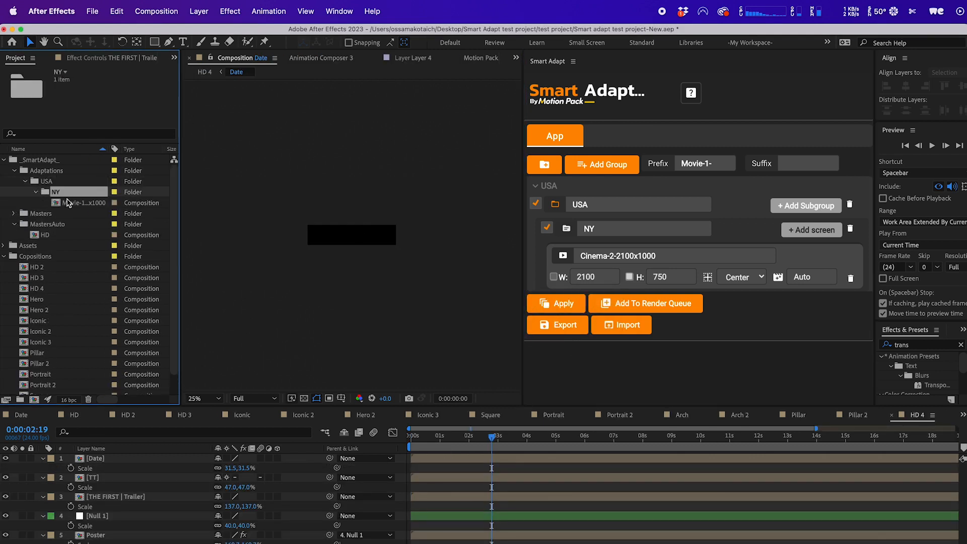
scroll(436, 271, up, 2)
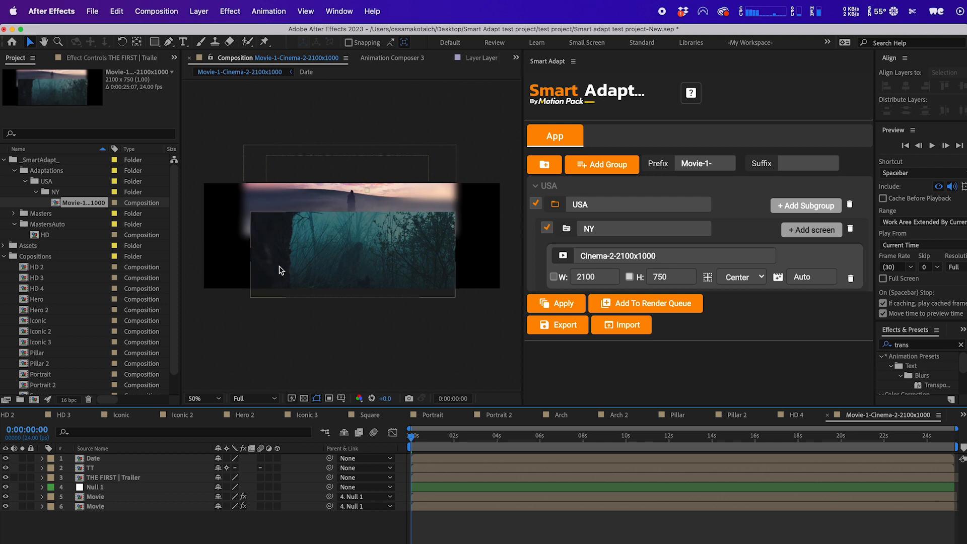
Set the Cinema-2-2100x1000 screen's anchor to Right.
click(748, 278)
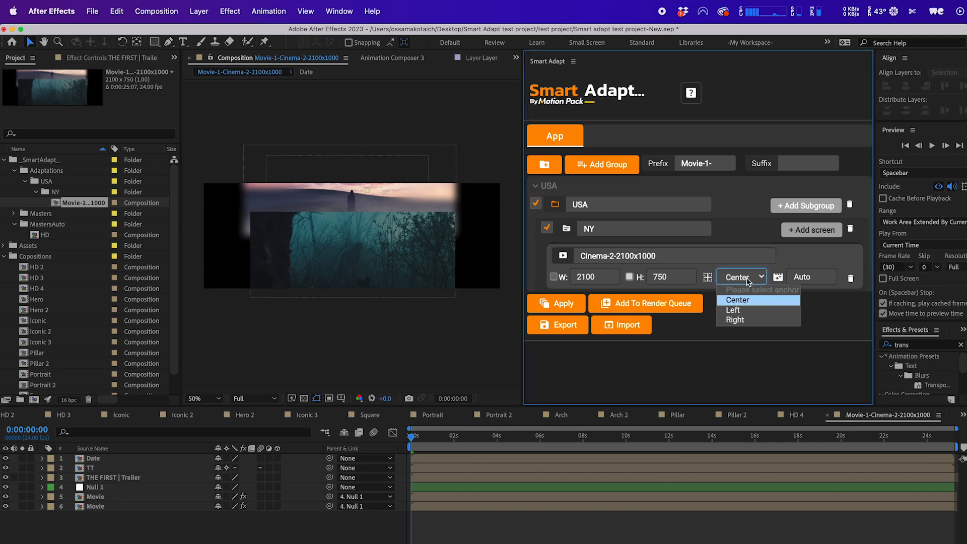
click(747, 279)
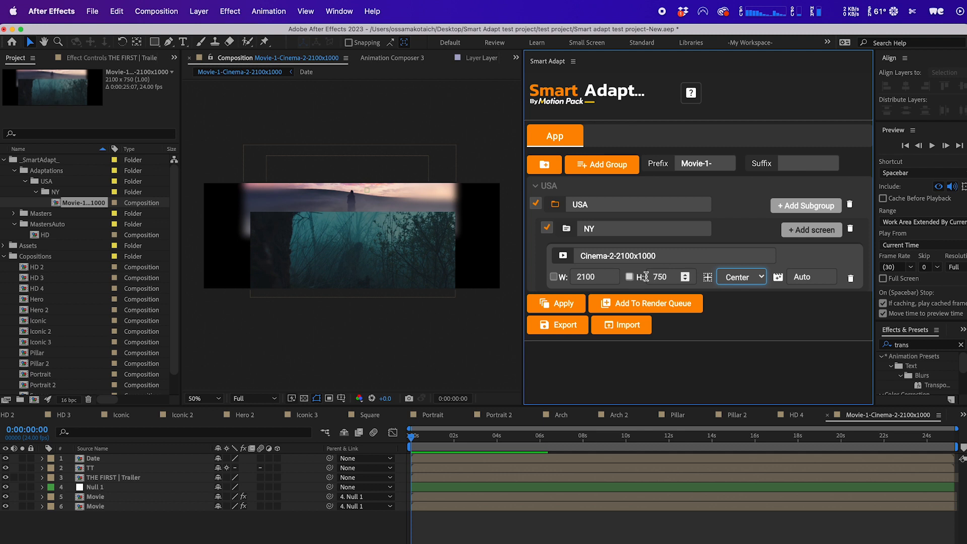
click(741, 279)
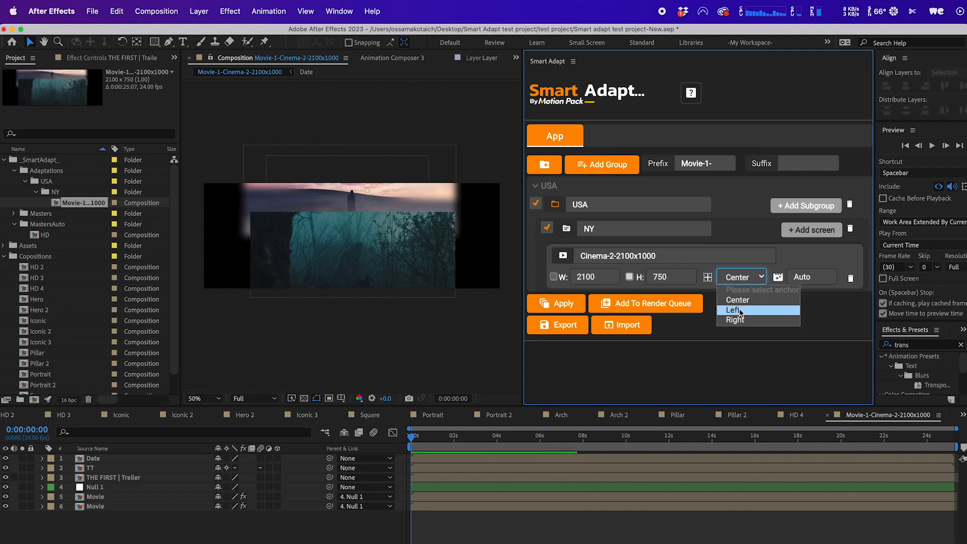
click(737, 299)
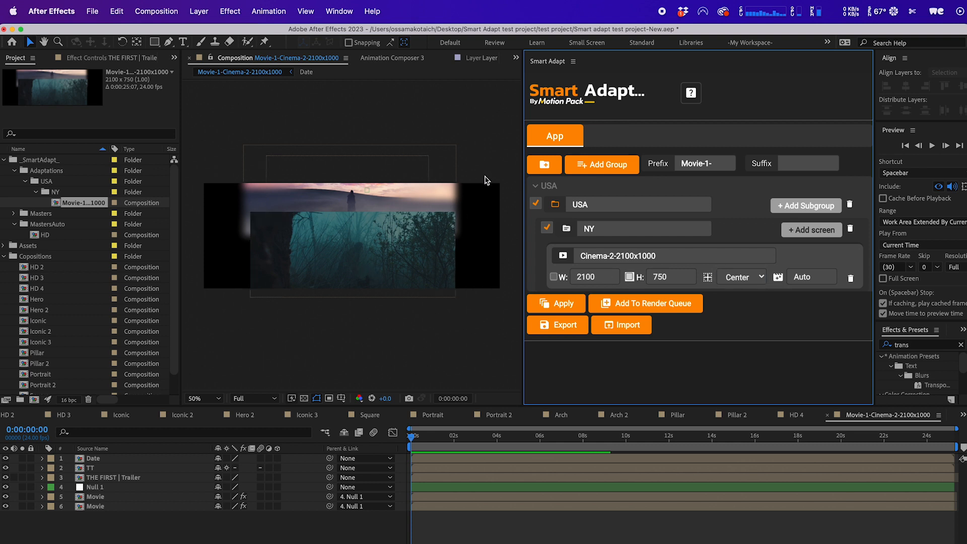
click(735, 280)
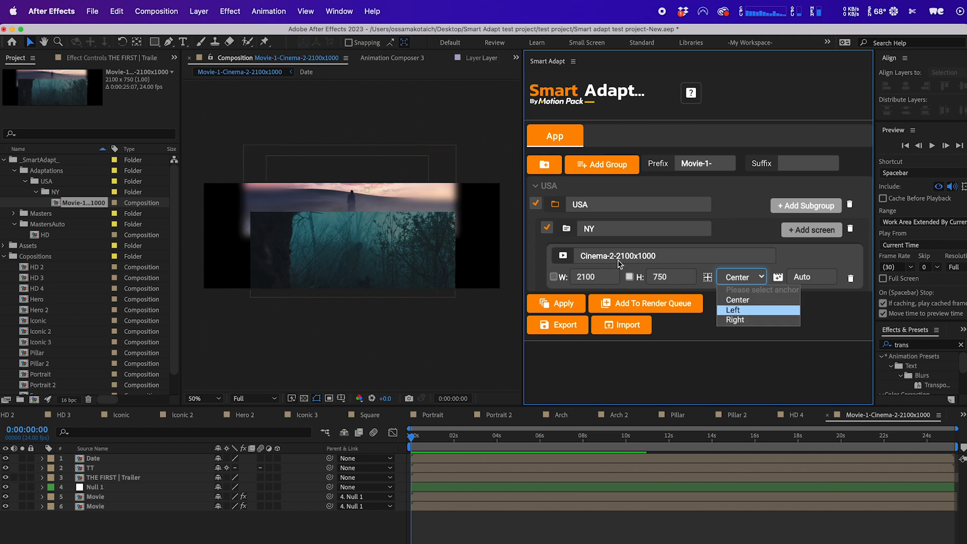
click(741, 321)
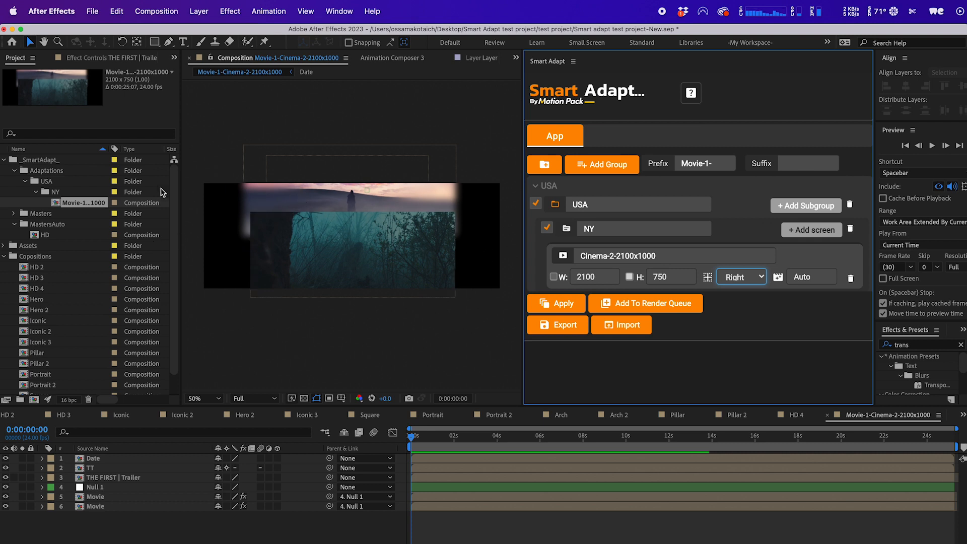
Remove the USA adaptations folder and apply Smart Adapt again to rebuild the Cinema-2 version.
click(57, 182)
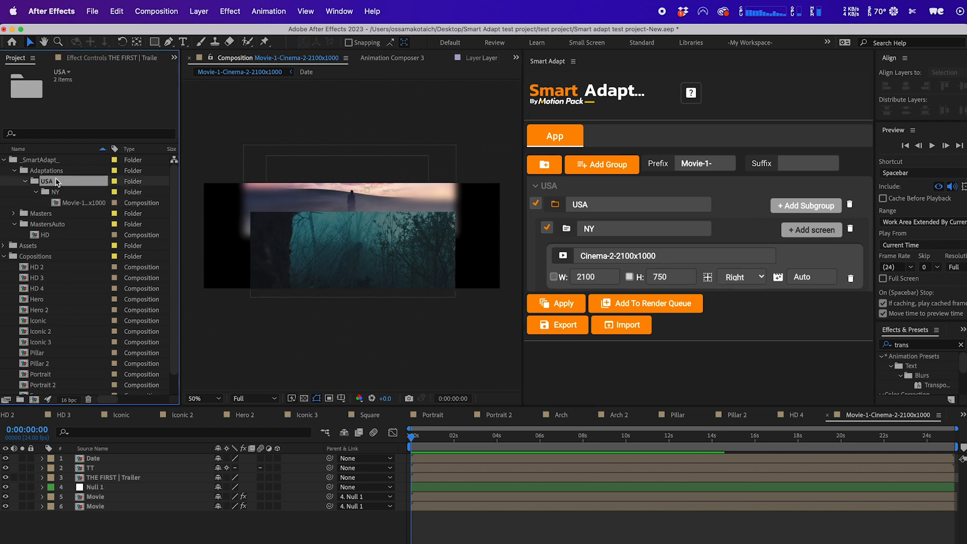
key(Delete)
key(Return)
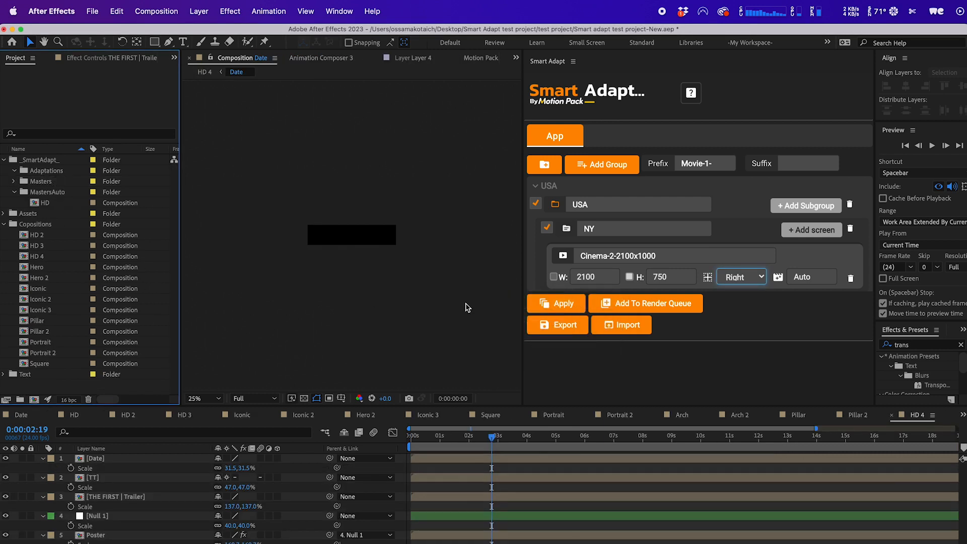
click(533, 305)
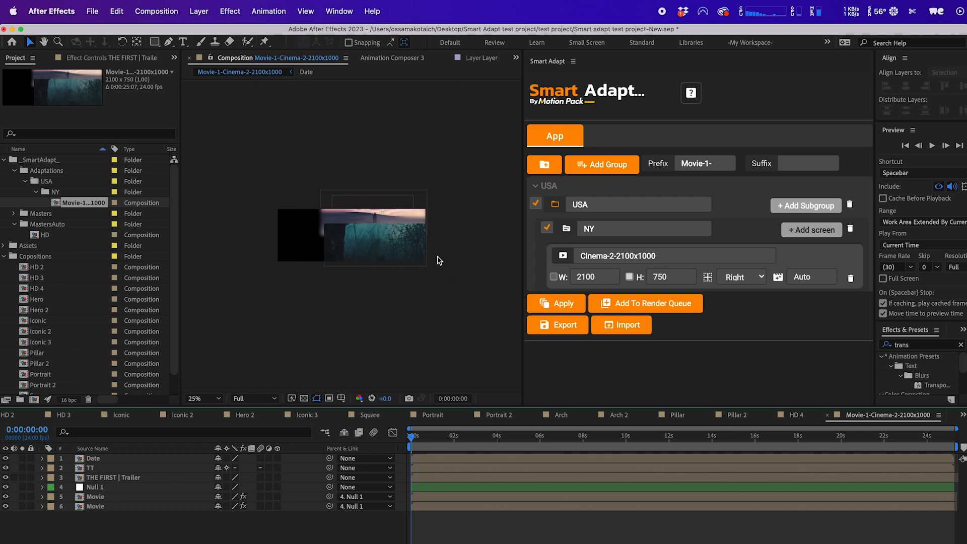
Set the Cinema-2-2100x1000 screen's anchor to Top.
key(.)
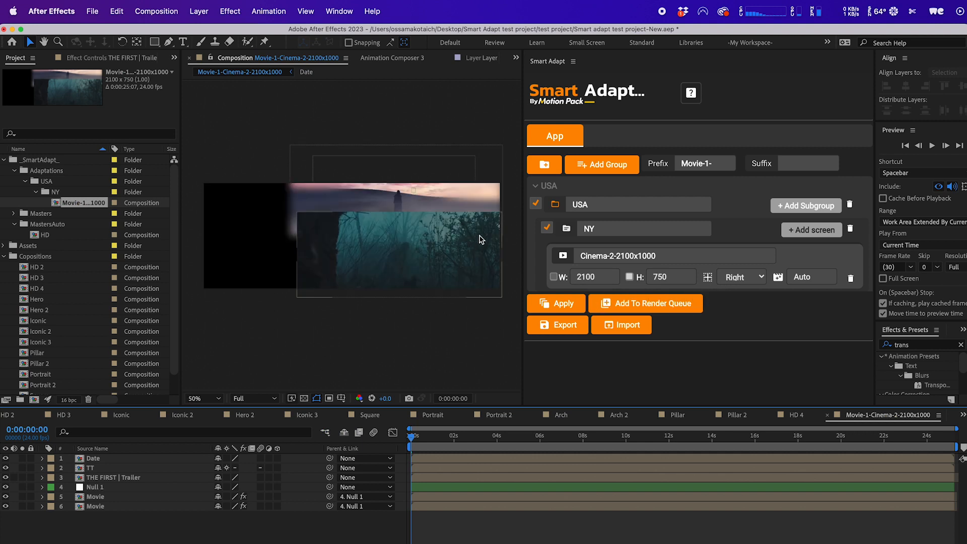
click(760, 279)
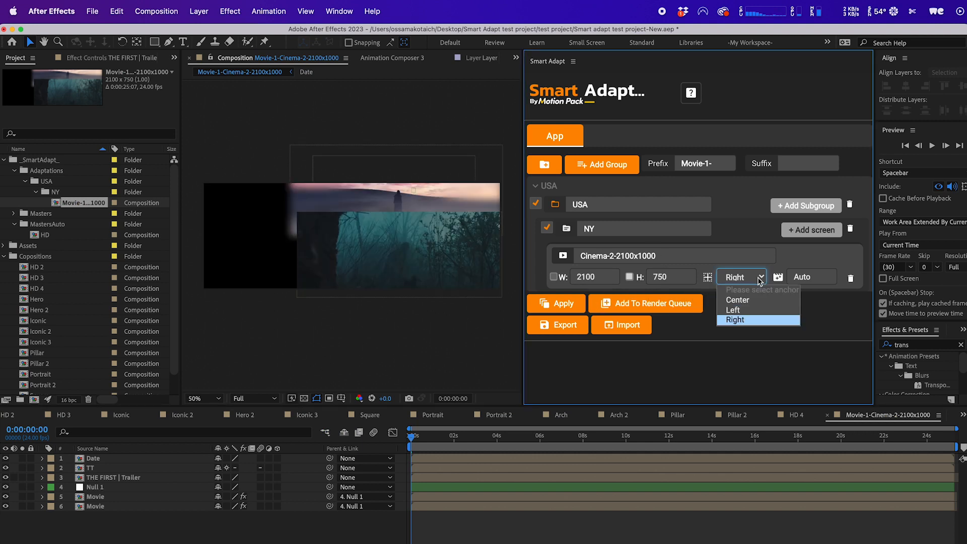
click(789, 259)
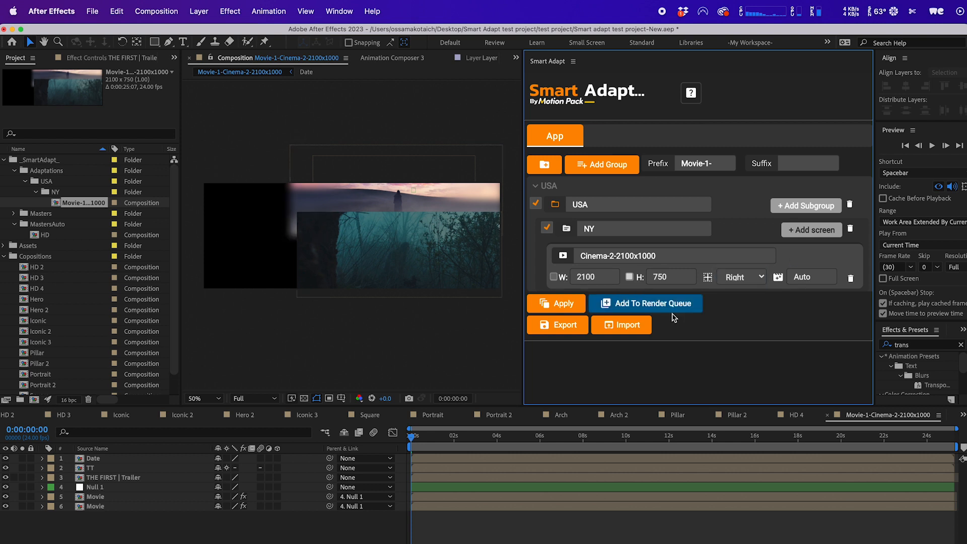
click(757, 280)
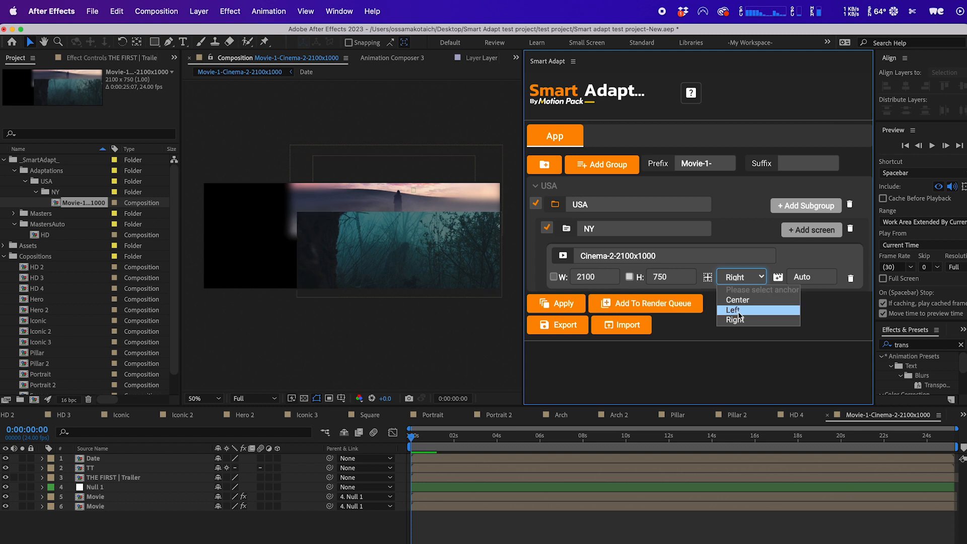
click(554, 277)
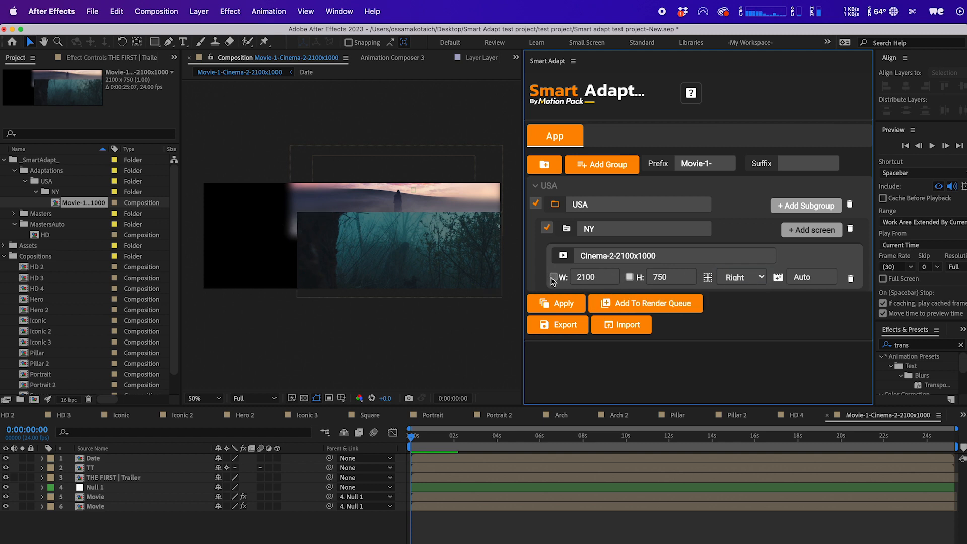
click(554, 278)
click(740, 277)
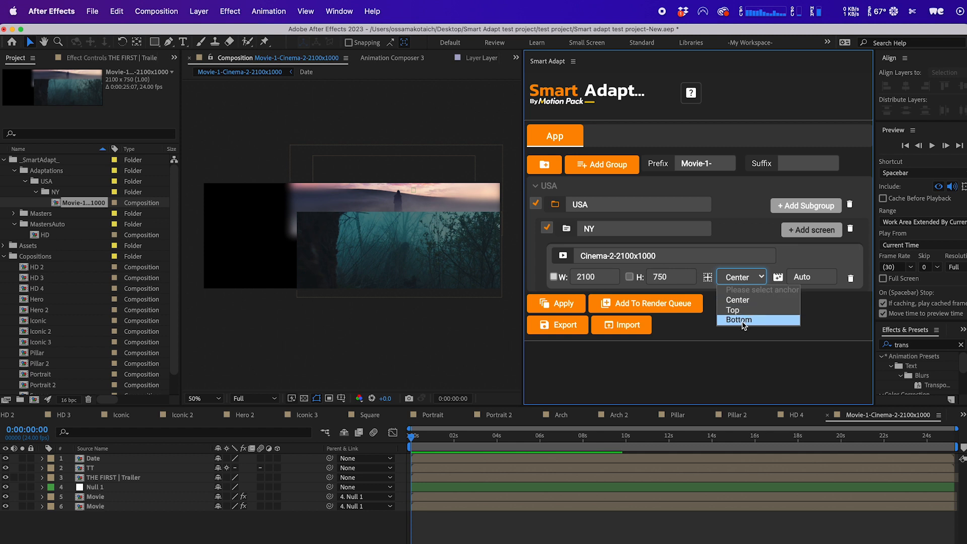
click(743, 323)
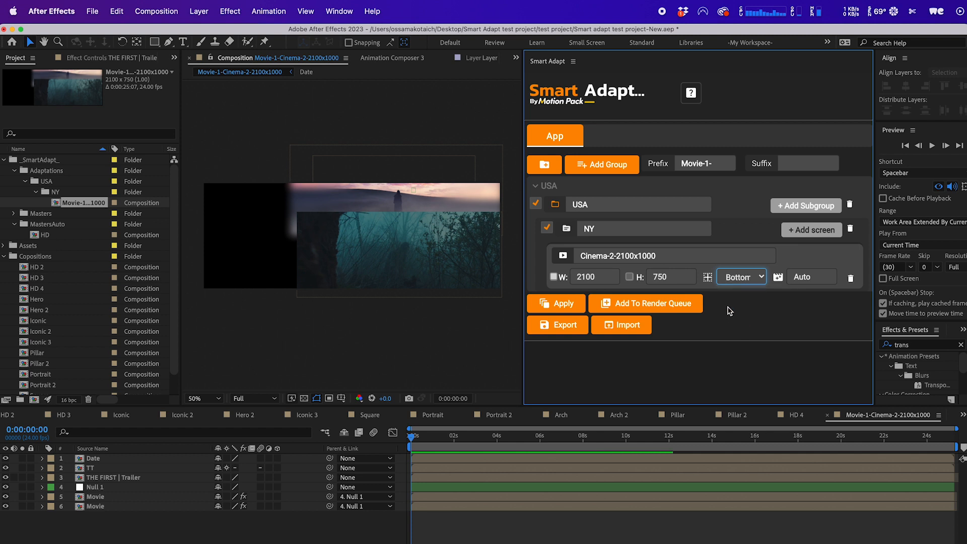
click(743, 280)
click(733, 303)
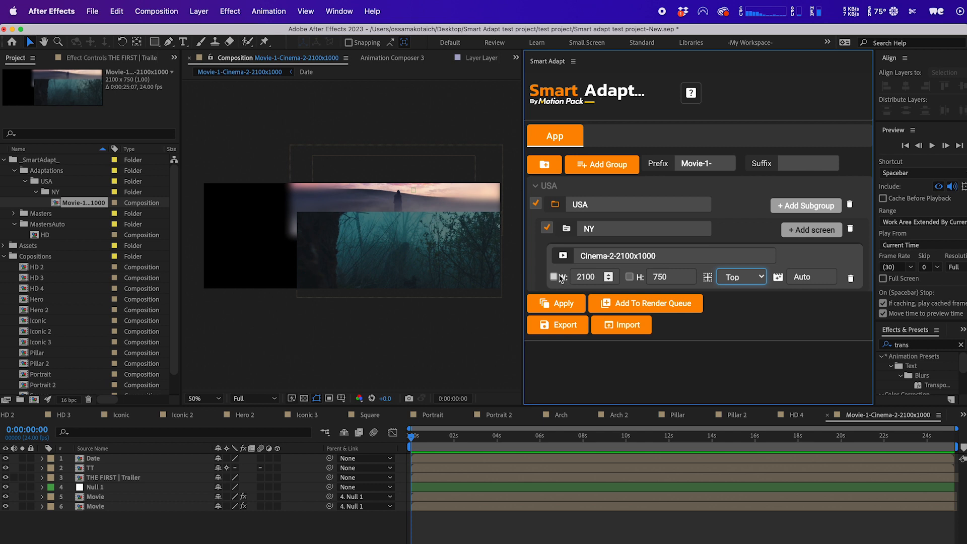
Delete the USA adaptations folder and re-apply Smart Adapt to regenerate the Cinema-2 version.
click(64, 184)
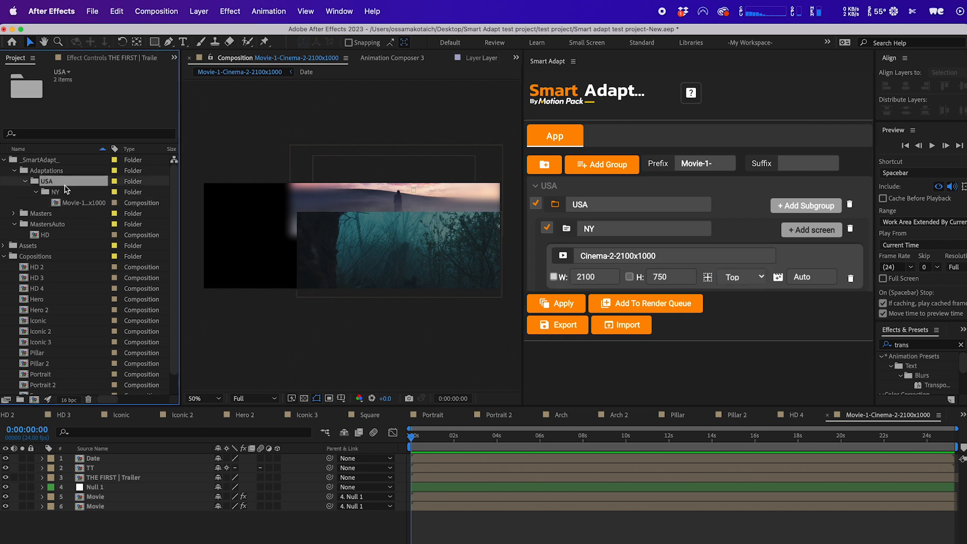
key(Delete)
key(Return)
click(571, 306)
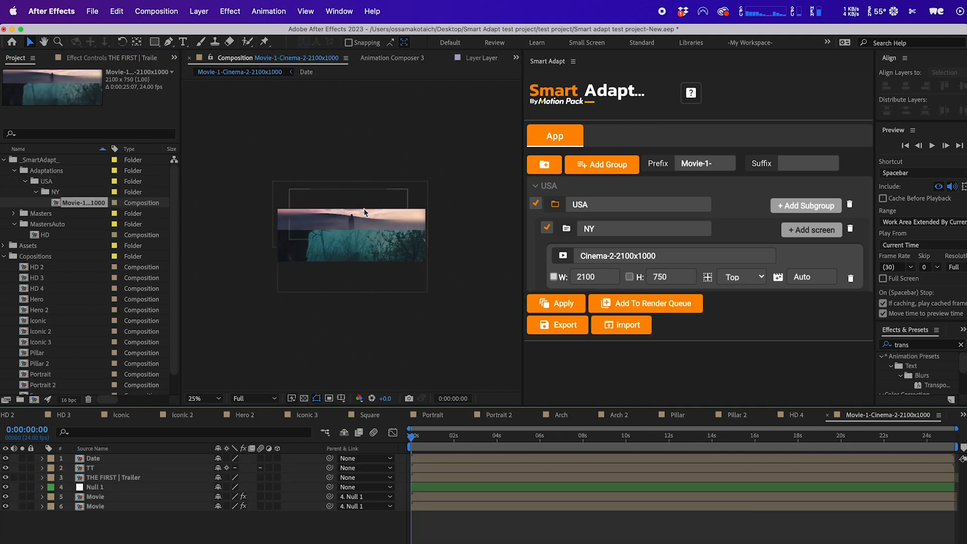
Play the regenerated composition and check the trailer layer and anchor options.
key(space)
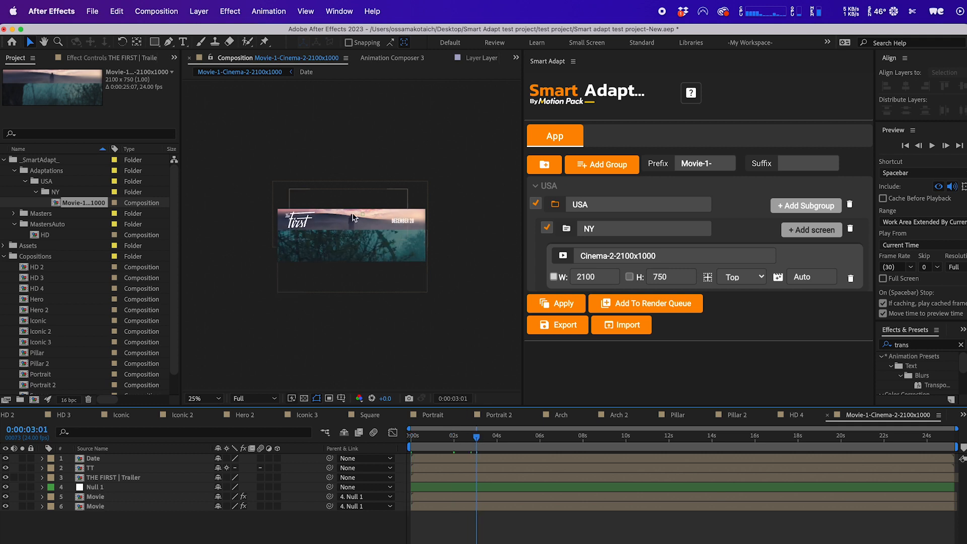
click(327, 242)
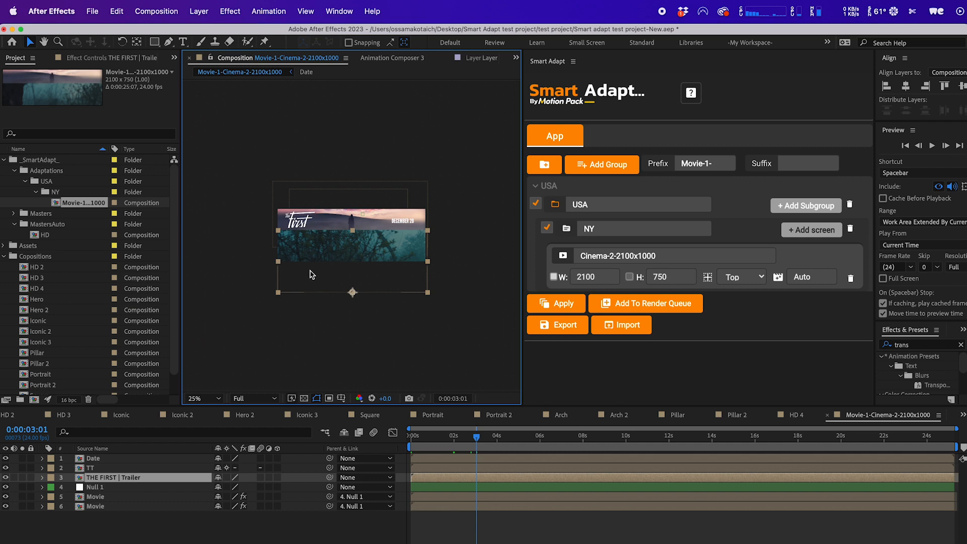
click(738, 279)
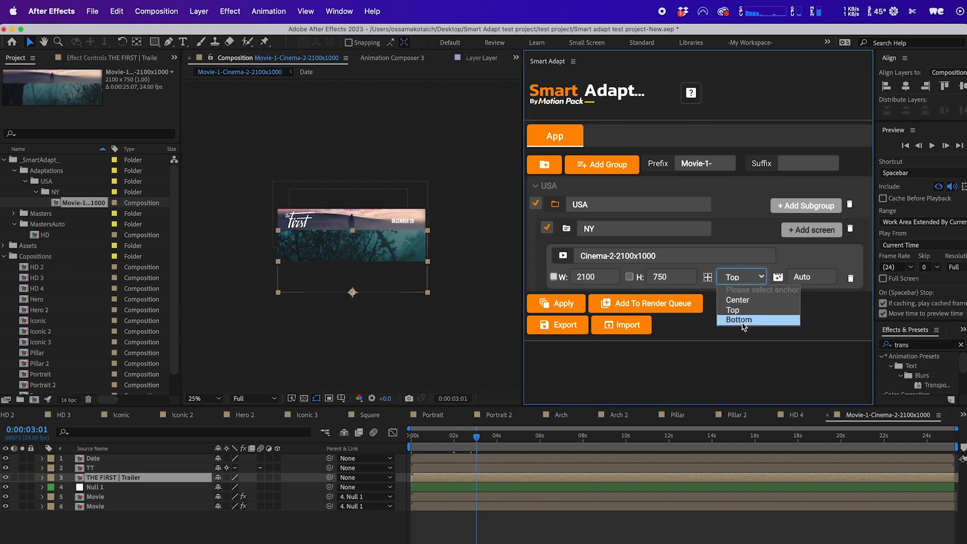
click(748, 281)
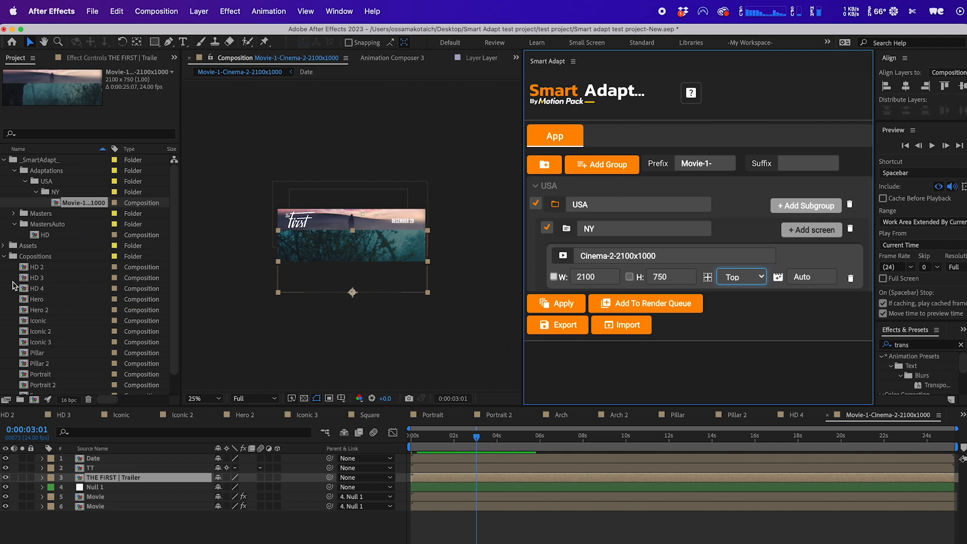
Make the Hero composition the master in the MastersAuto folder and open it.
drag(40, 300, 40, 269)
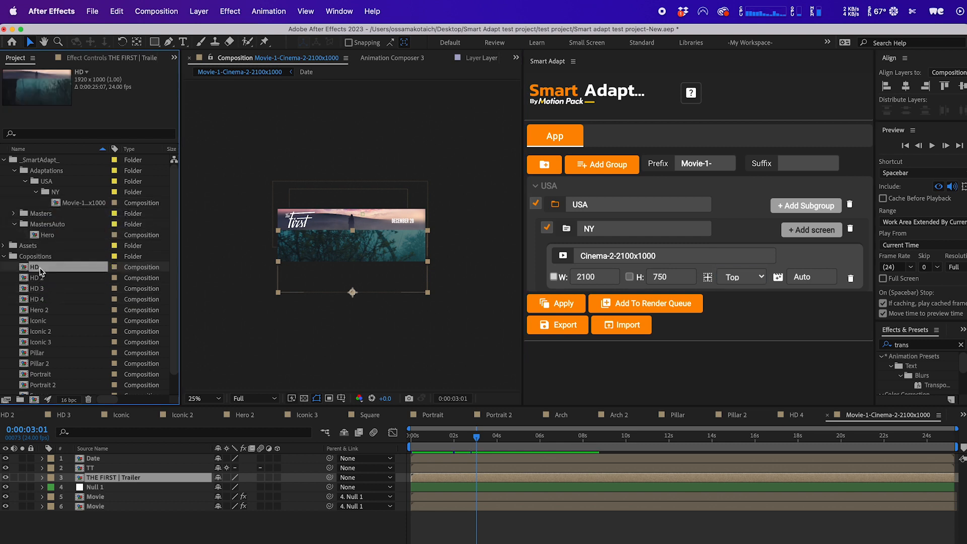
double_click(38, 235)
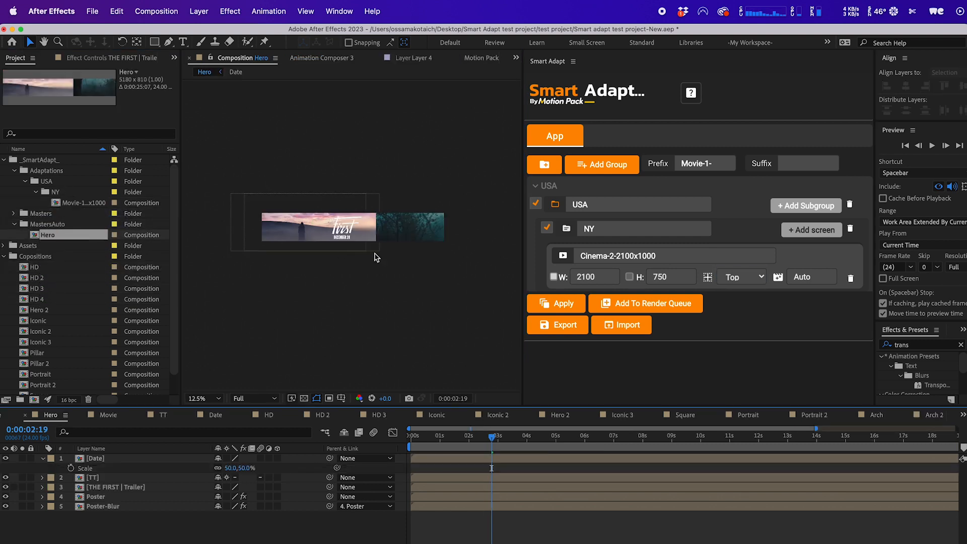
click(444, 228)
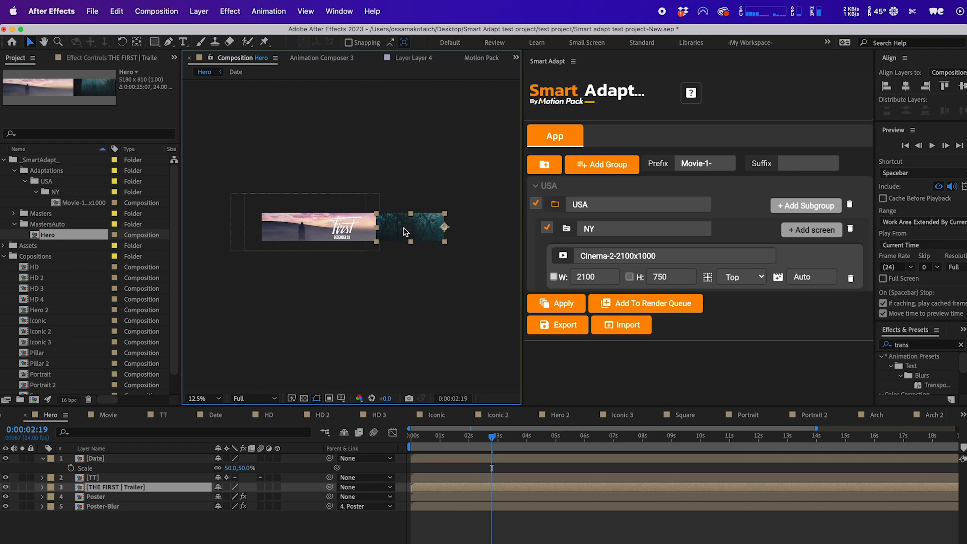
Set the Cinema-2 screen size to 5600 by 800.
click(583, 277)
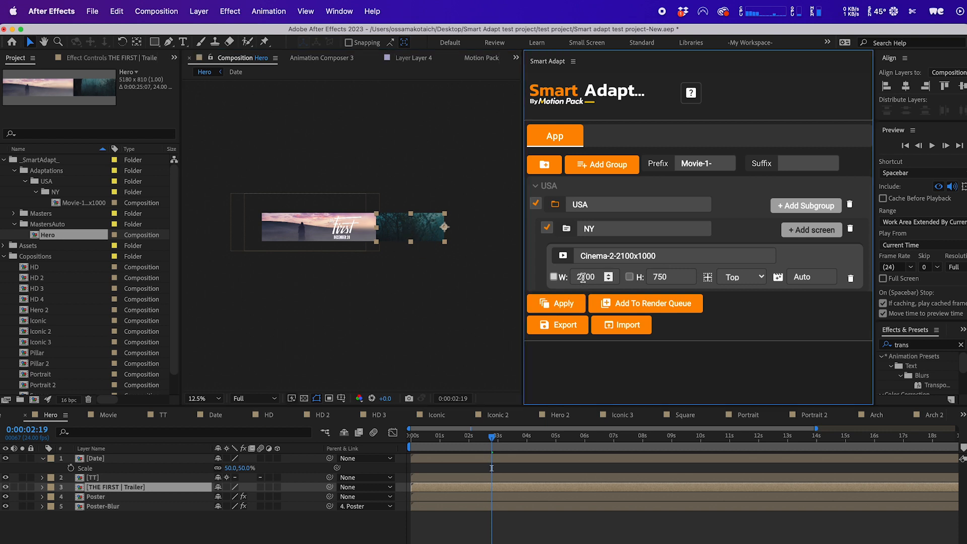
text(5600)
click(655, 278)
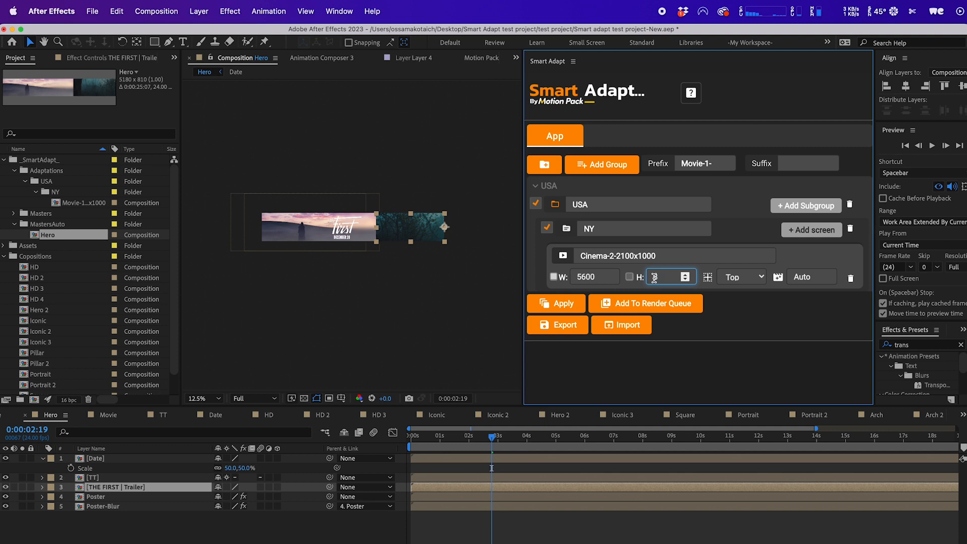
click(812, 256)
Open the Hero composition's settings to check its dimensions.
click(76, 235)
double_click(76, 235)
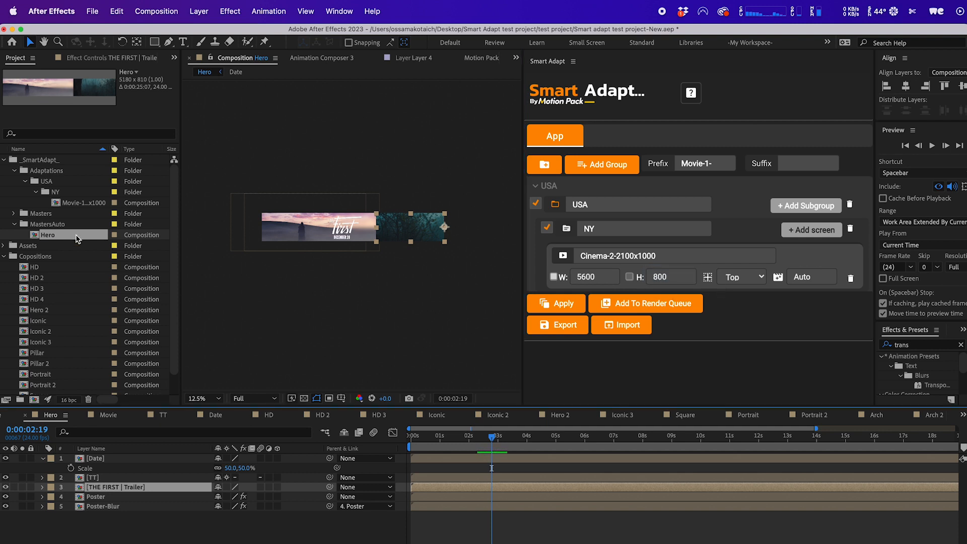
key(super+k)
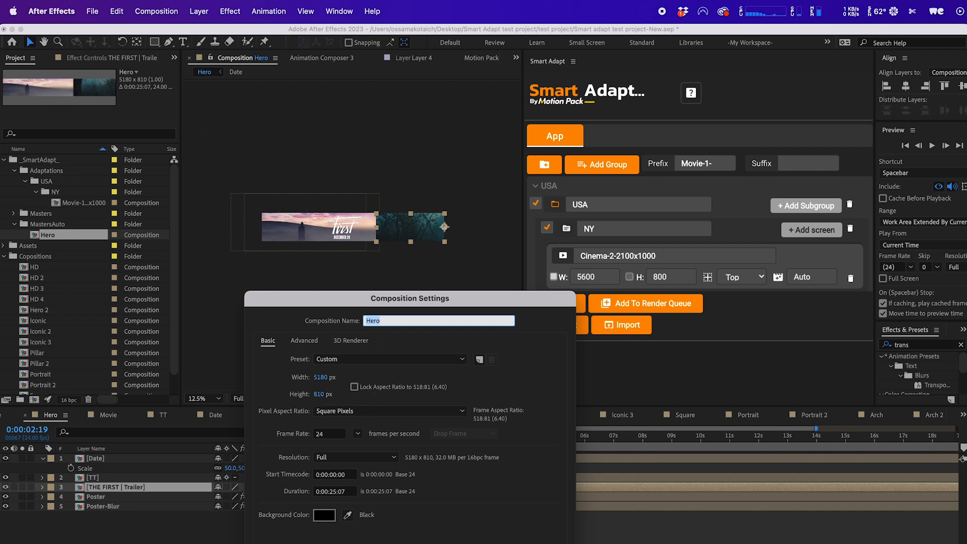
key(Escape)
Set the Cinema-2 screen size to 6000 by 820.
double_click(592, 275)
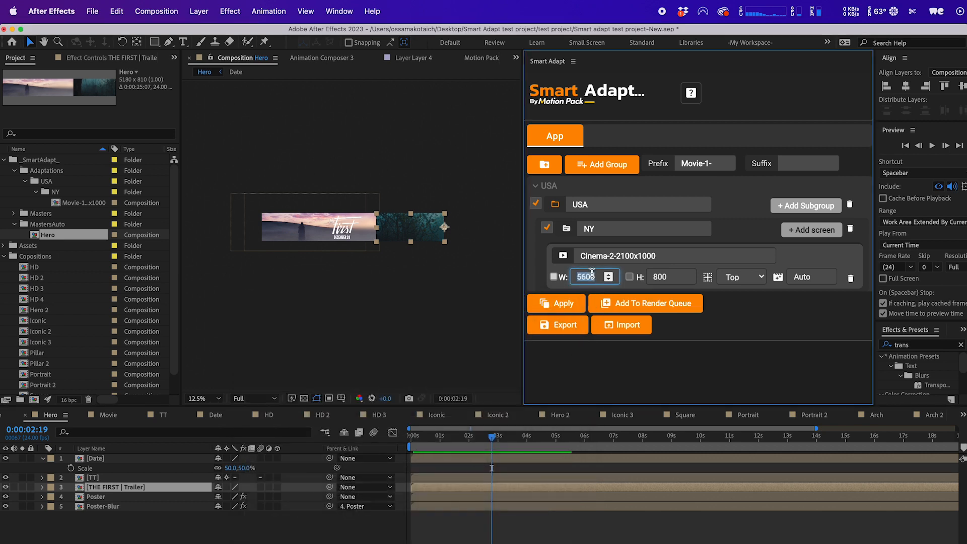
text(6000)
double_click(657, 275)
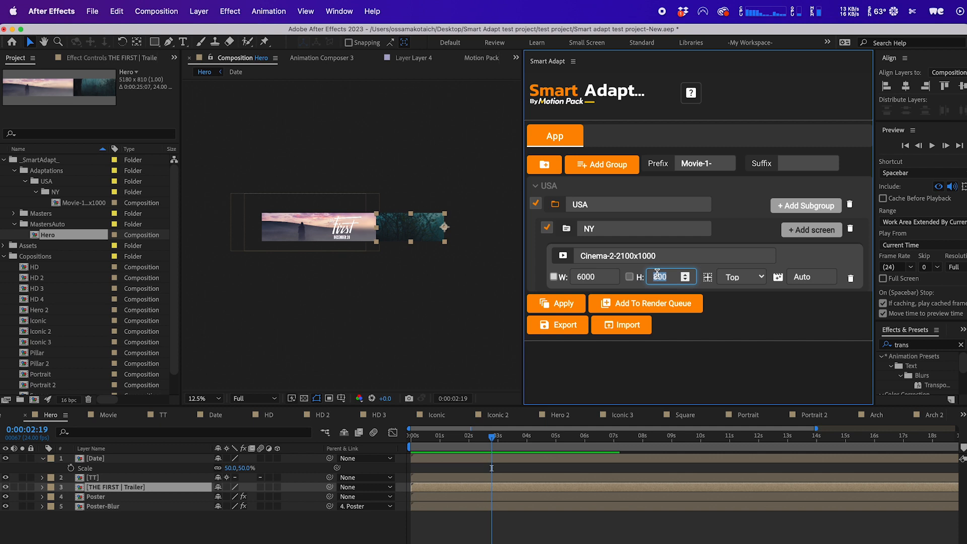
text(820)
click(598, 278)
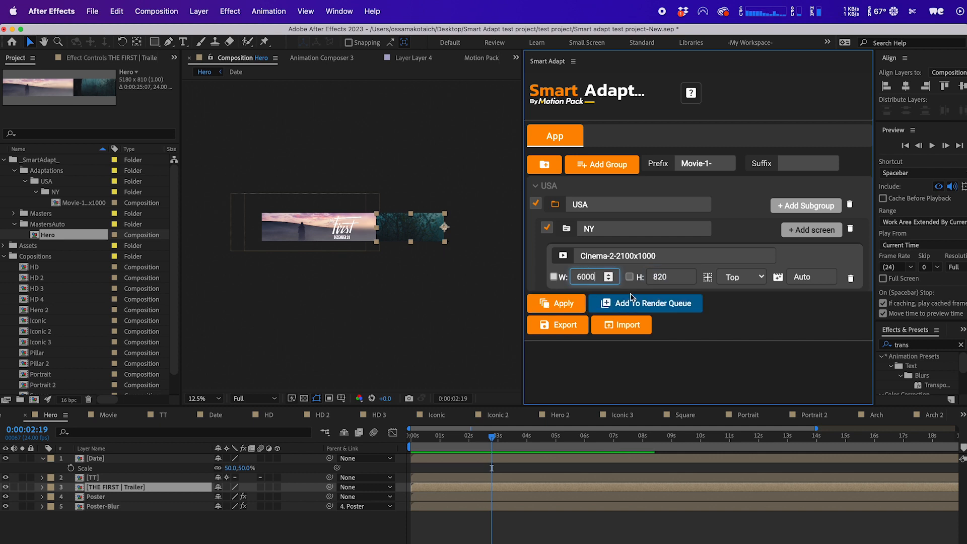
Set the screen's anchor to Right and apply Smart Adapt.
click(759, 278)
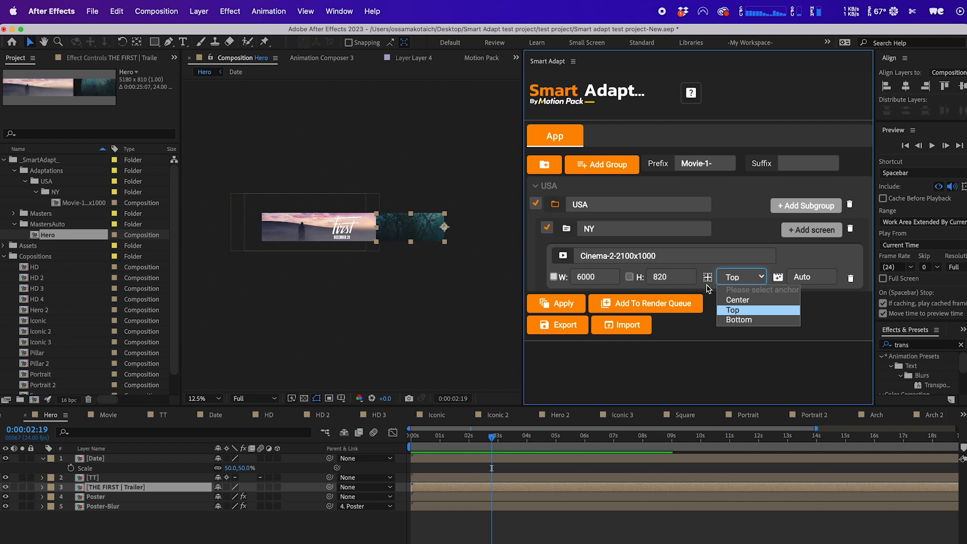
click(738, 300)
click(730, 278)
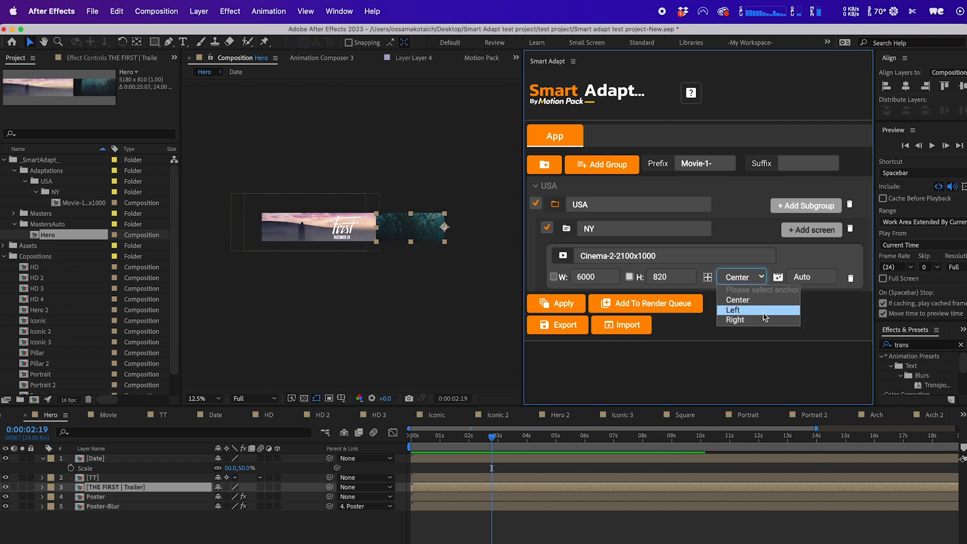
click(762, 315)
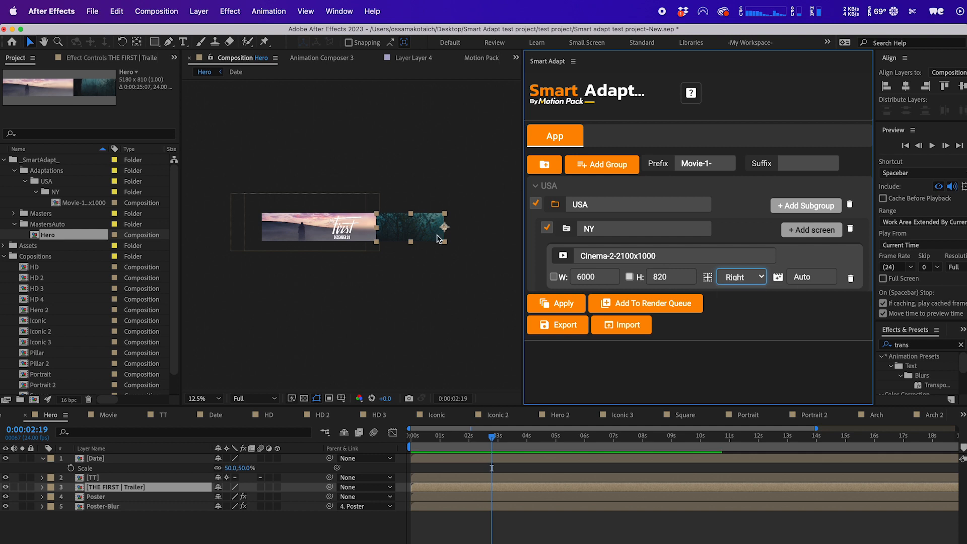
click(557, 307)
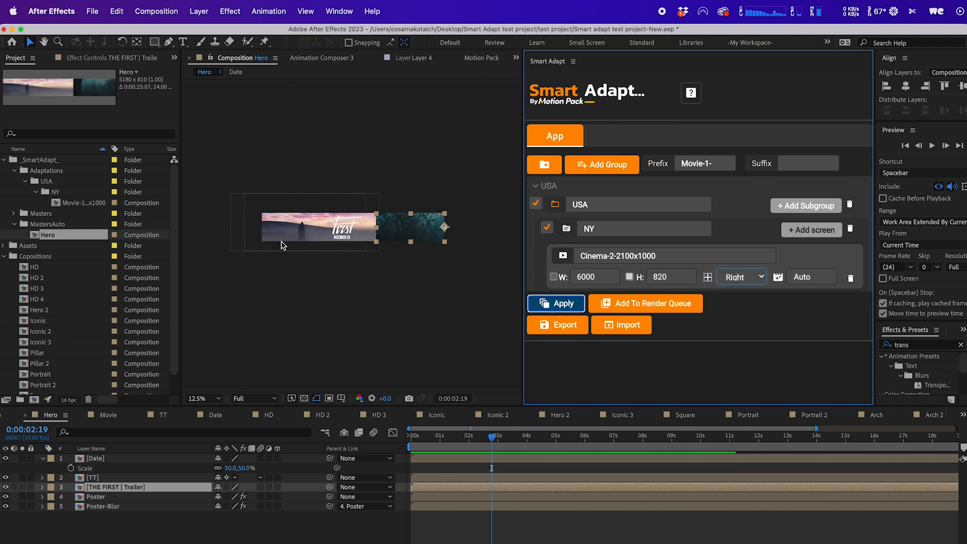
Open the newly generated Cinema-2 composition in the USA/NY folder and scrub its timeline to review it.
click(50, 213)
double_click(73, 224)
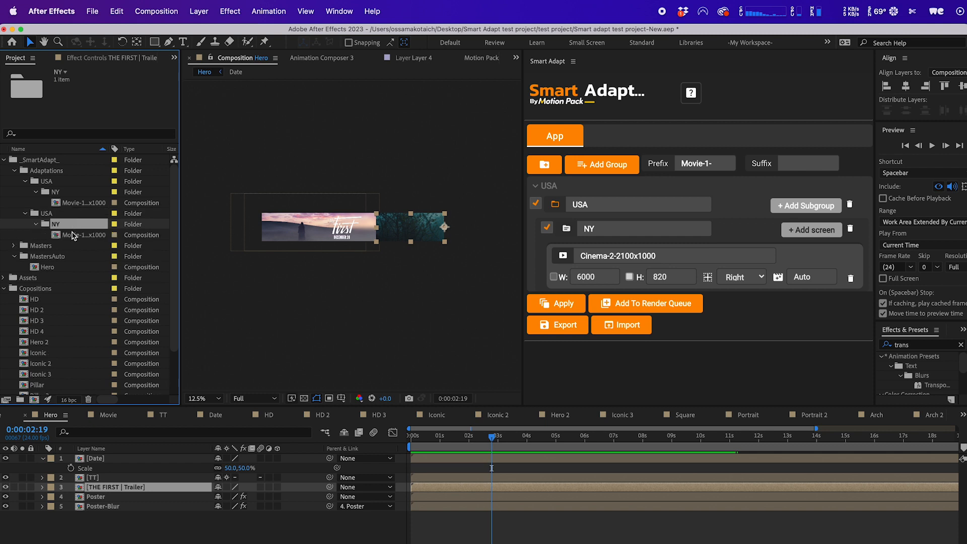
double_click(76, 235)
click(434, 234)
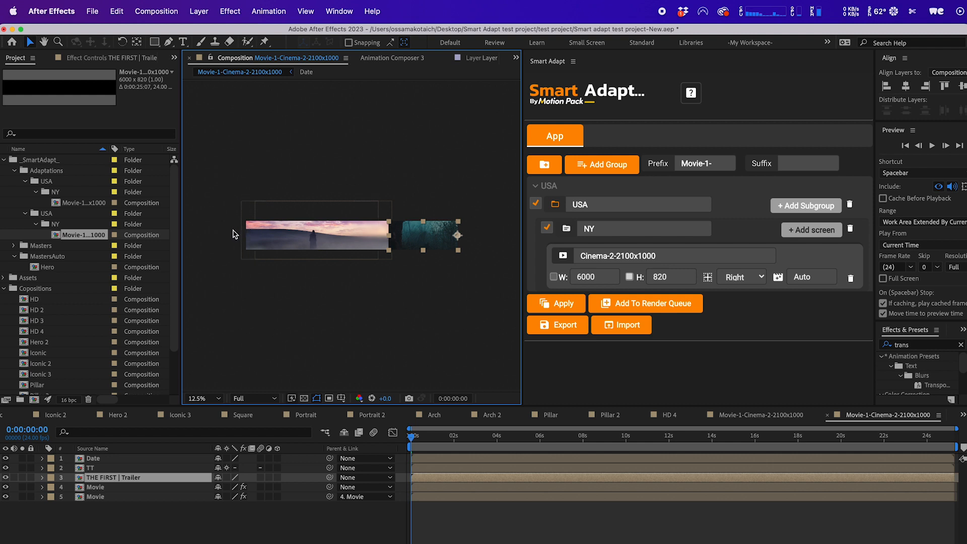
click(247, 246)
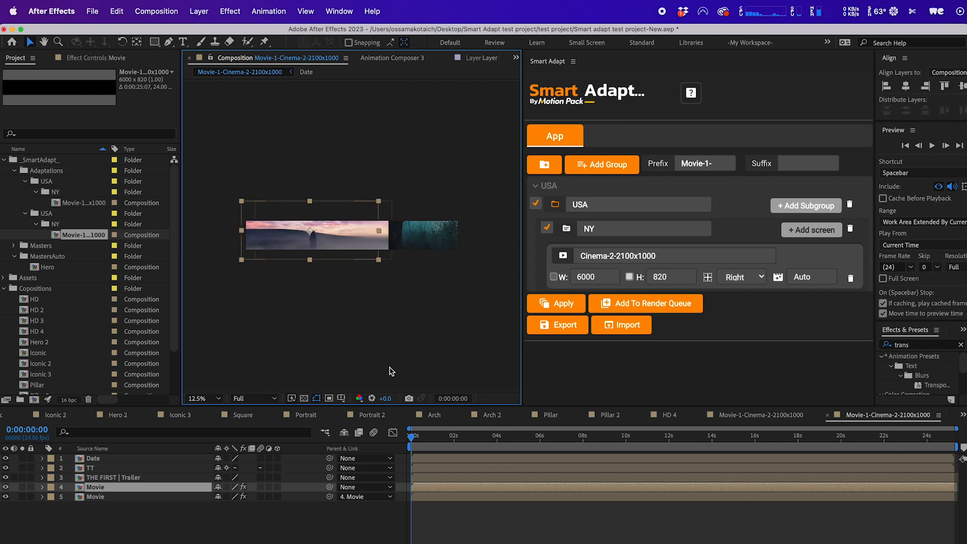
click(443, 436)
drag(443, 437, 468, 437)
click(454, 240)
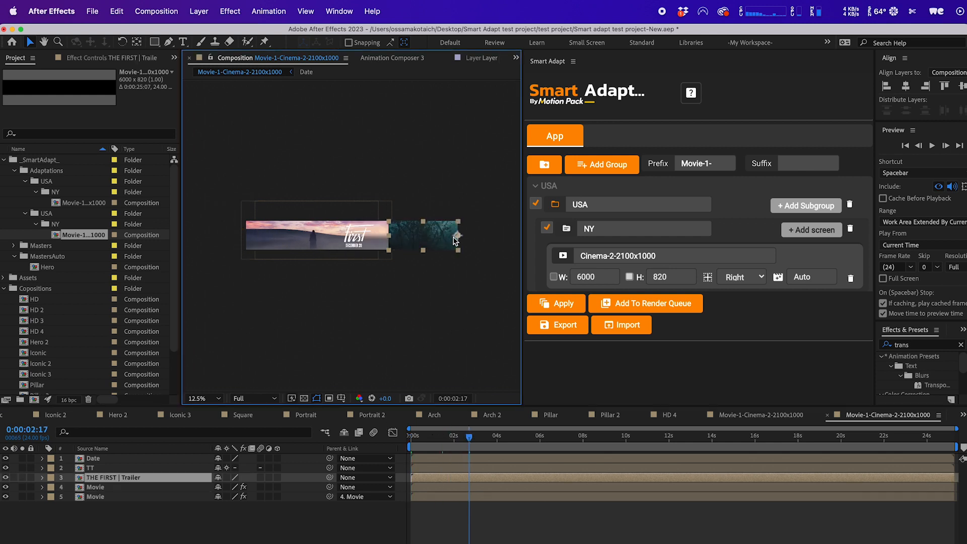
Inspect the layers of the Cinema-2 composition and the screen's width and master fields.
click(324, 234)
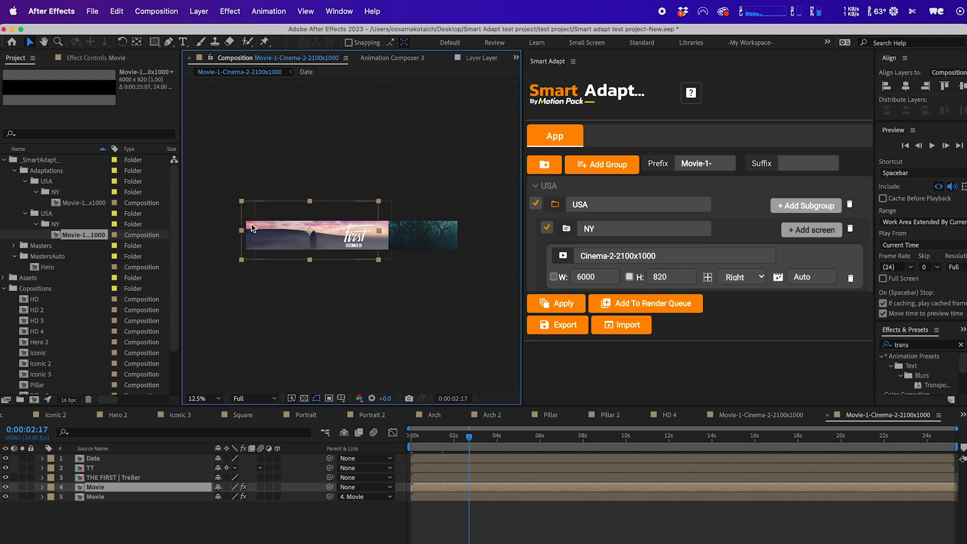
click(592, 277)
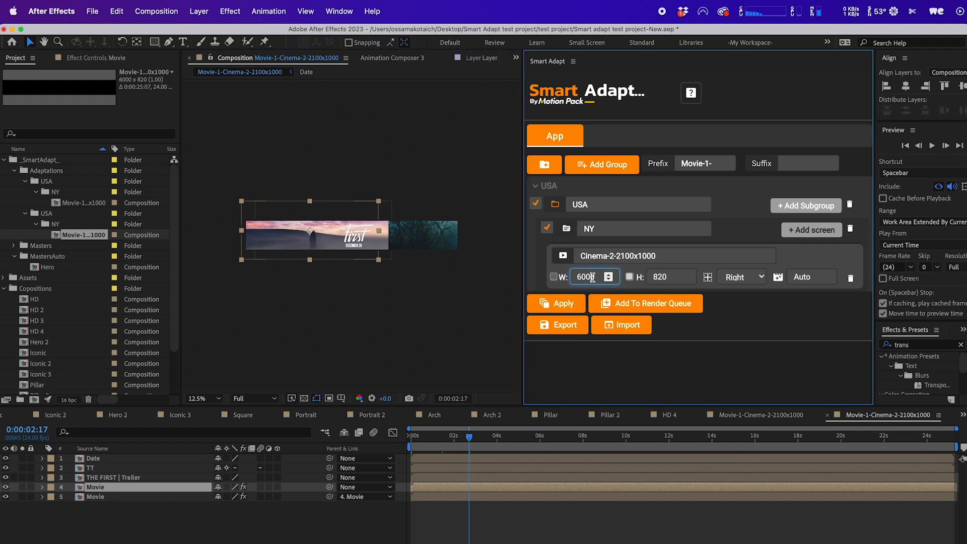
double_click(592, 277)
click(305, 314)
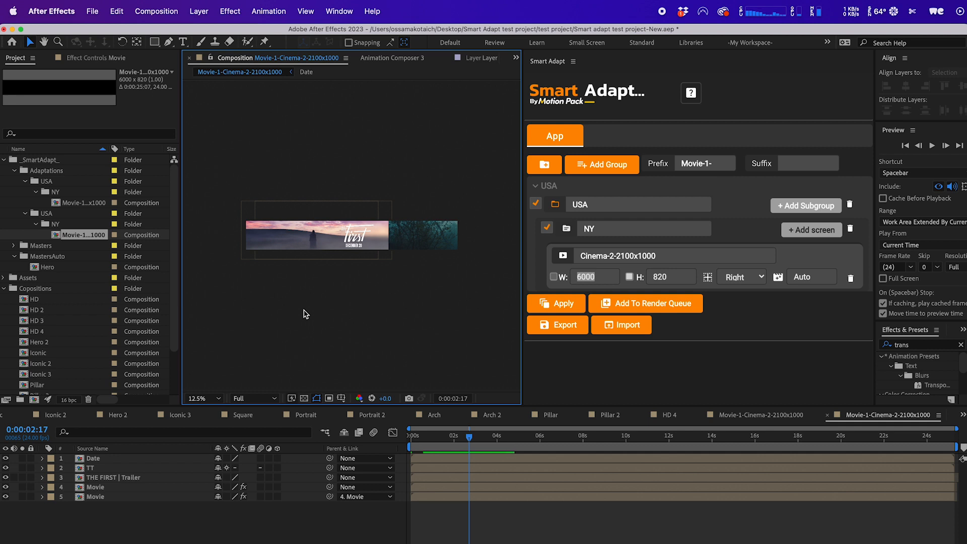
click(290, 245)
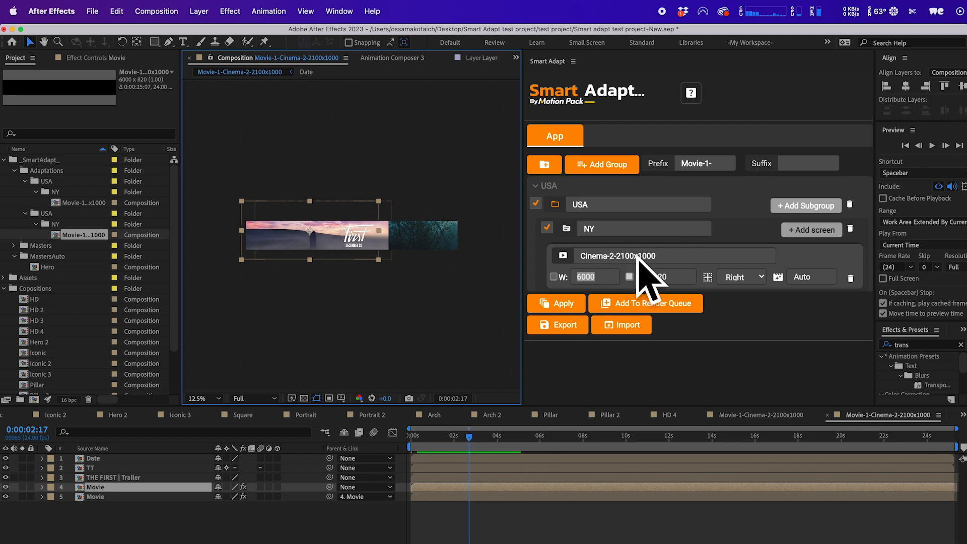
click(294, 272)
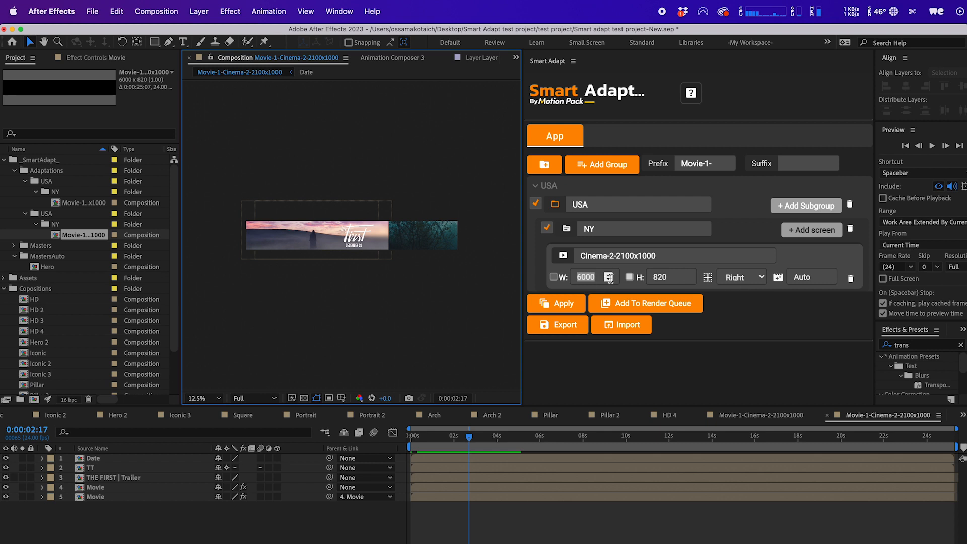
click(808, 273)
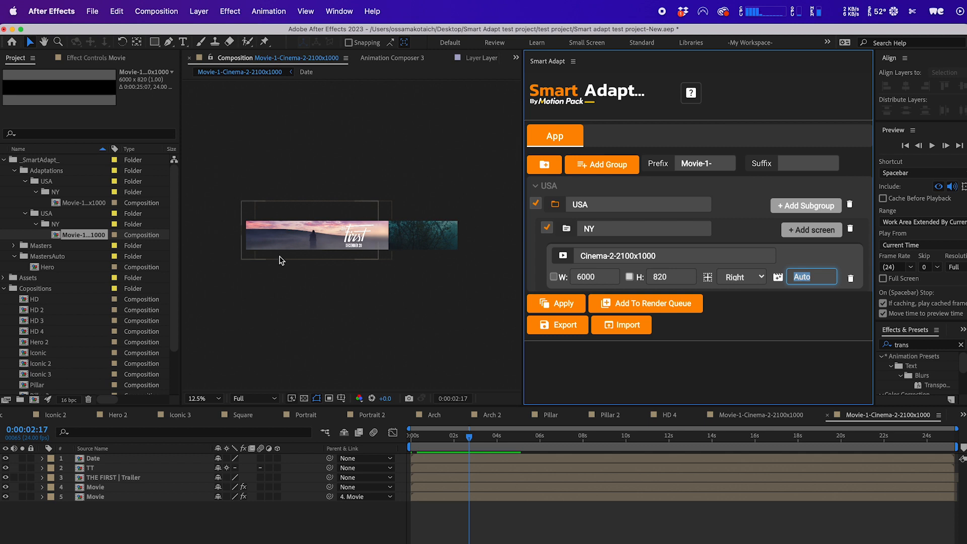
Delete the duplicate USA folder inside Adaptations, including its contents.
click(49, 215)
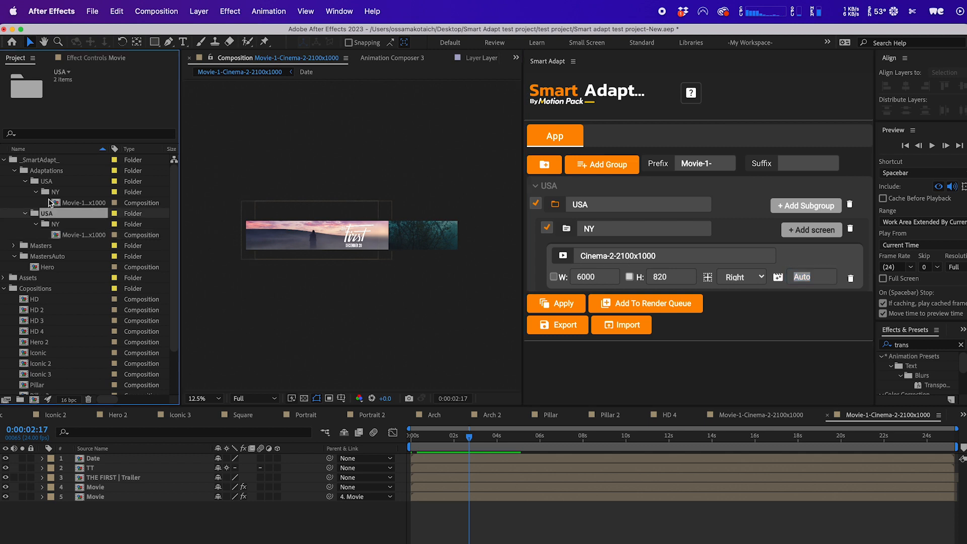
key(Delete)
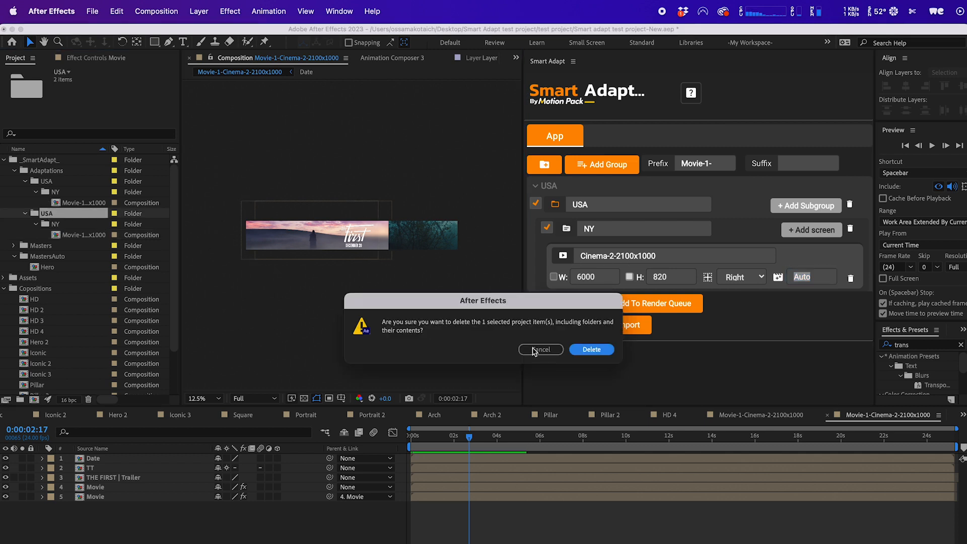
click(589, 352)
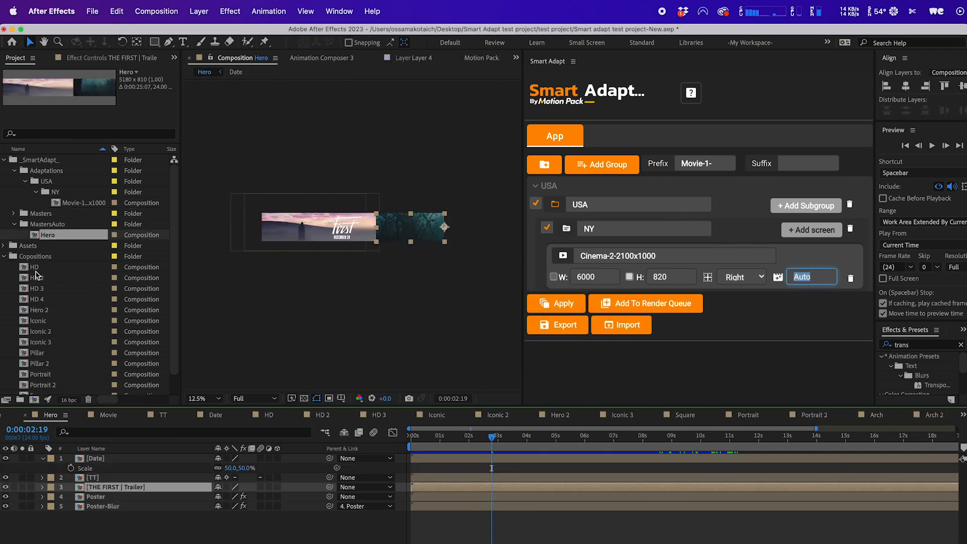
Move the Arch and Arch 2 compositions out of the Masters folder into Compositions.
scroll(46, 310, down, 1)
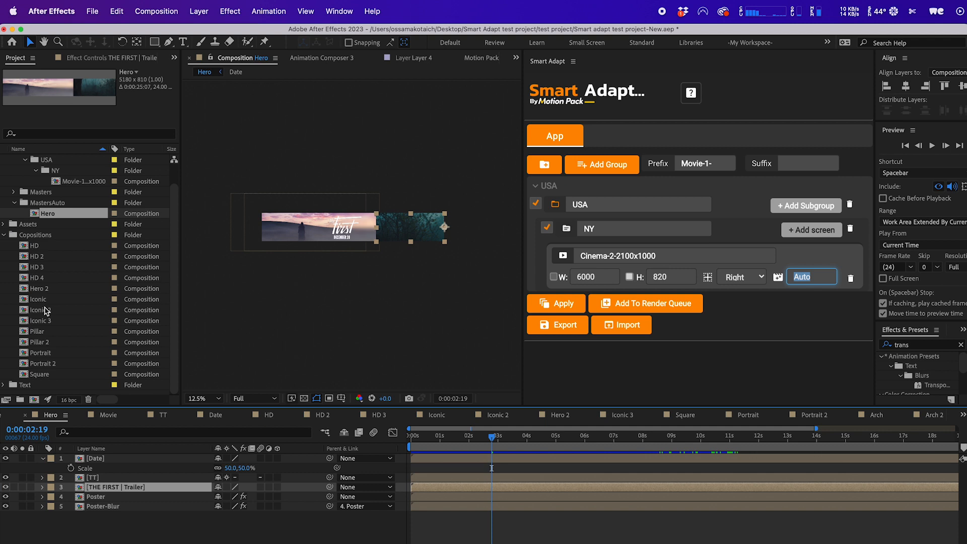
double_click(50, 193)
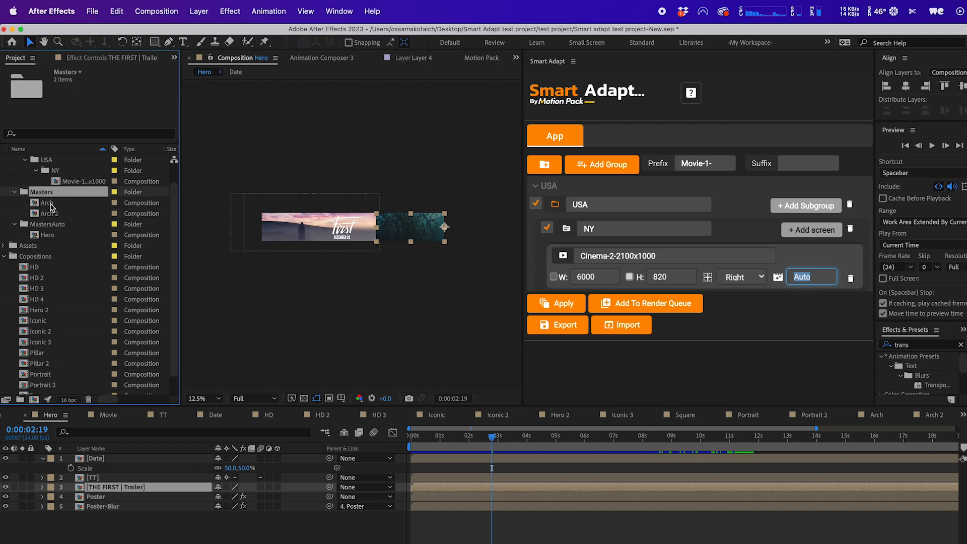
click(51, 204)
shift+click(51, 215)
drag(52, 220, 43, 257)
Open the Arch composition and check its composition settings.
click(35, 234)
click(37, 246)
double_click(38, 246)
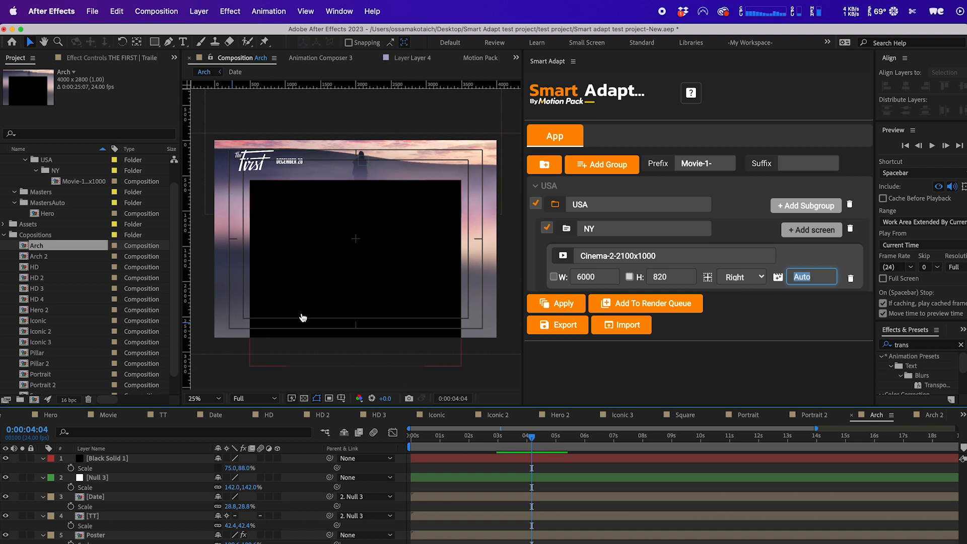
key(super+k)
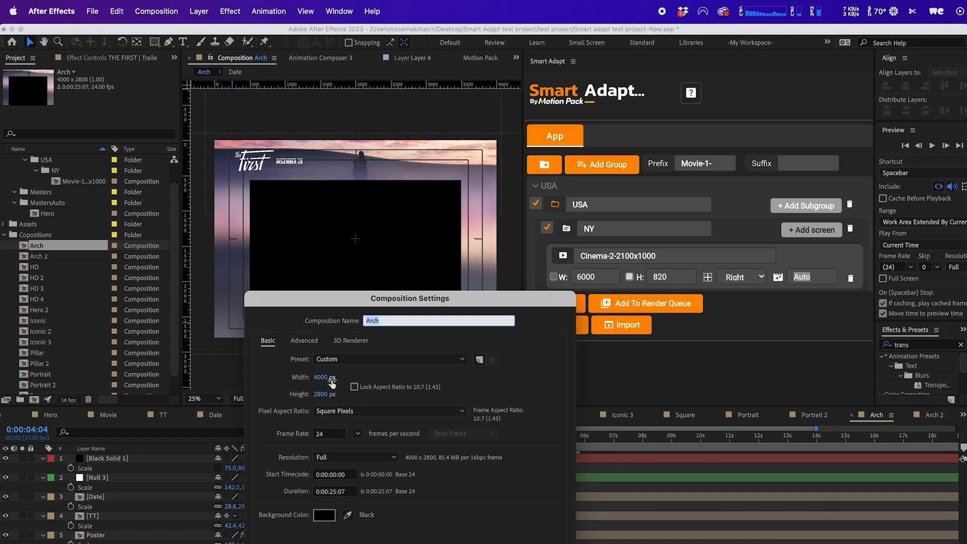
click(497, 543)
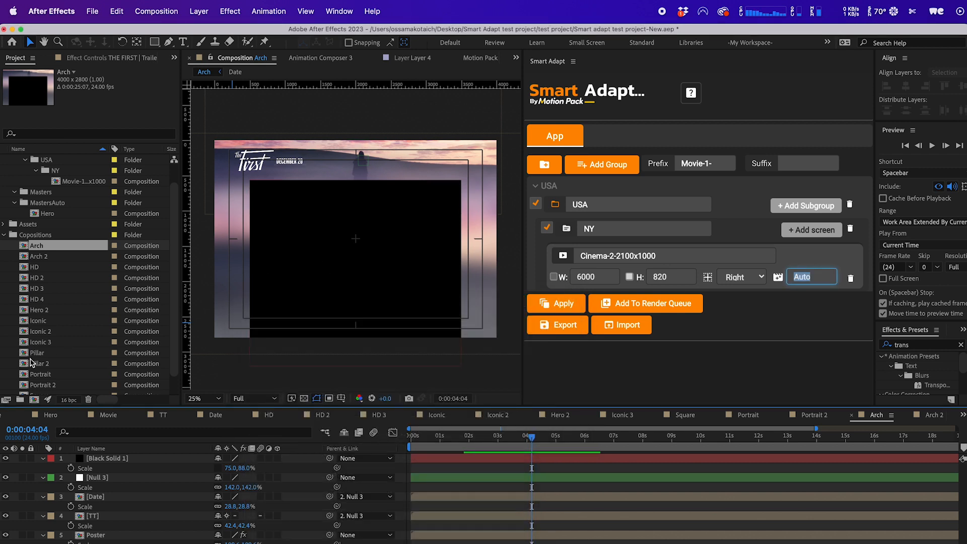
Move the Square composition into the MastersAuto folder.
scroll(45, 375, down, 1)
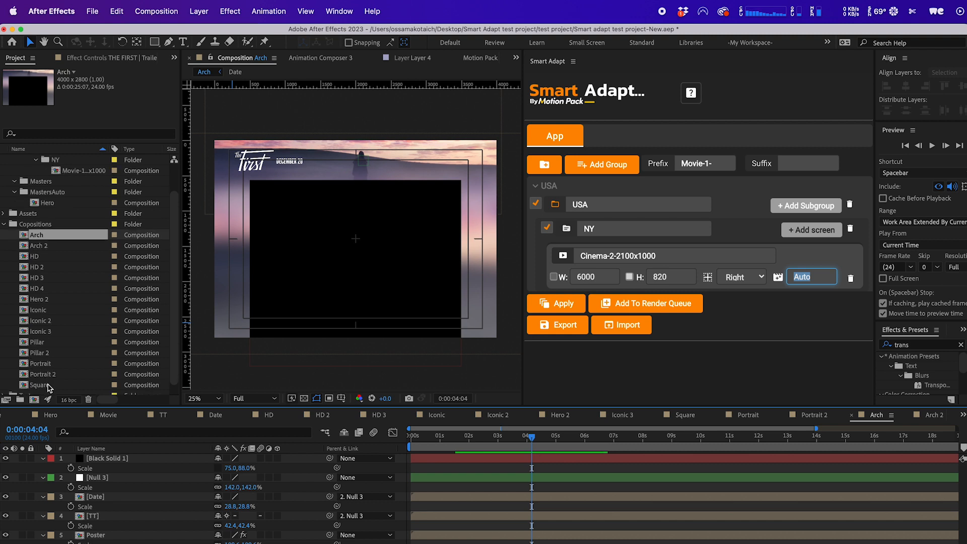
click(49, 386)
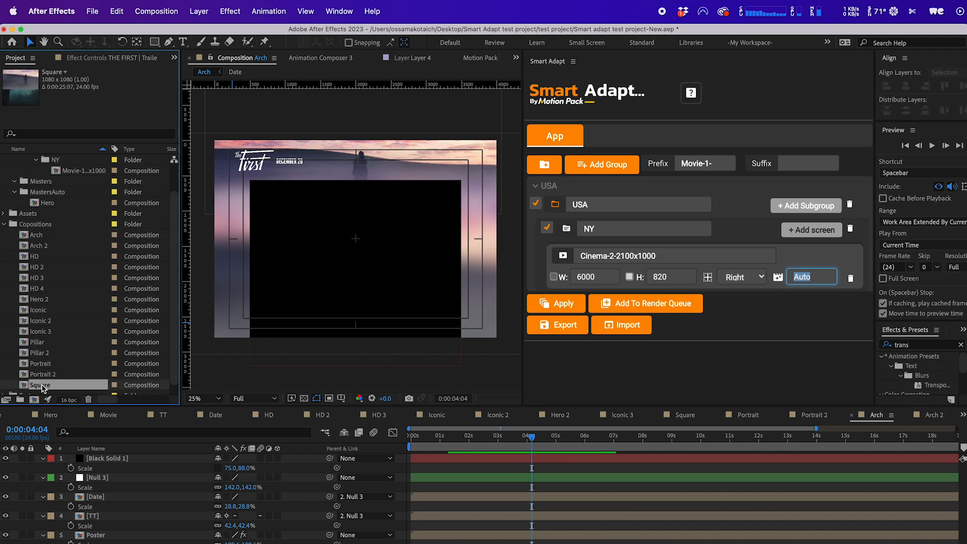
drag(43, 385, 50, 237)
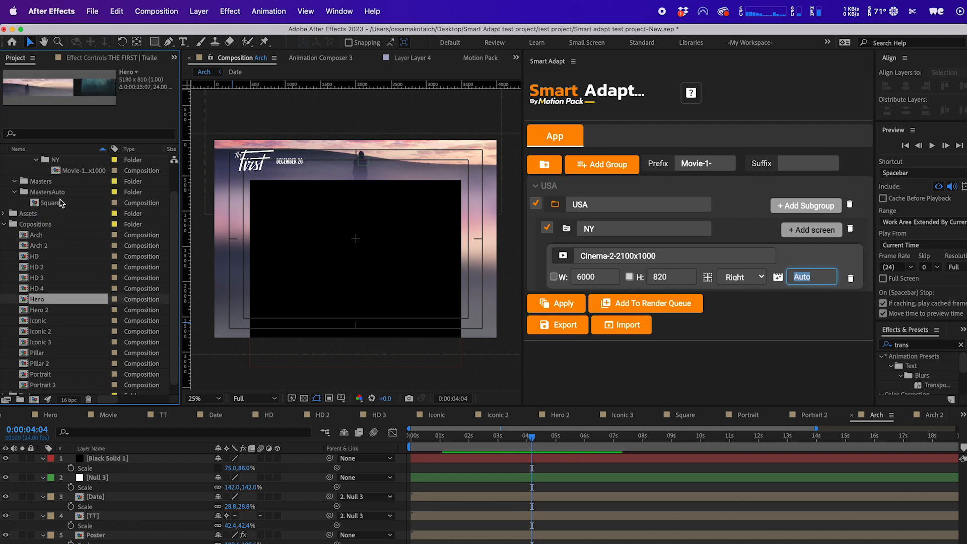
Set the screen size to 4100 by 3200.
scroll(87, 221, up, 1)
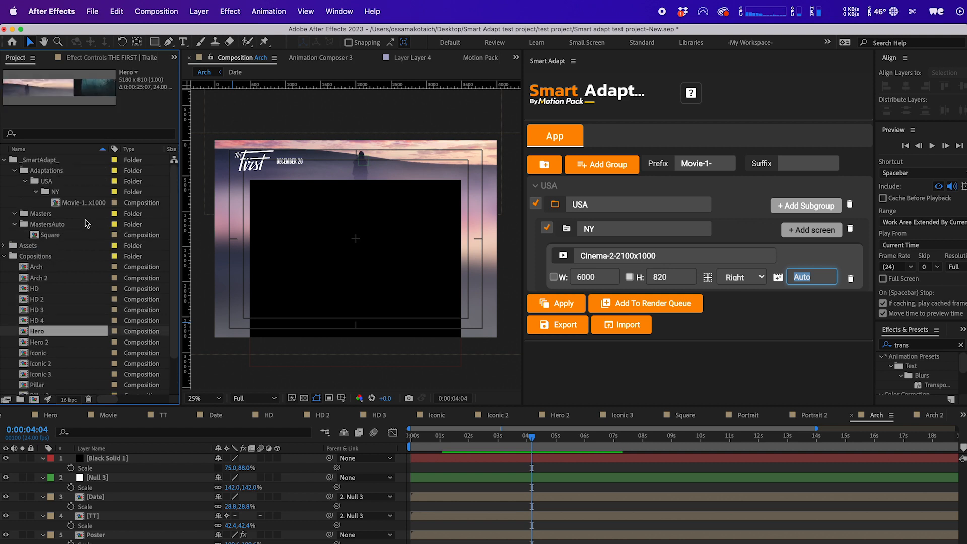
click(588, 281)
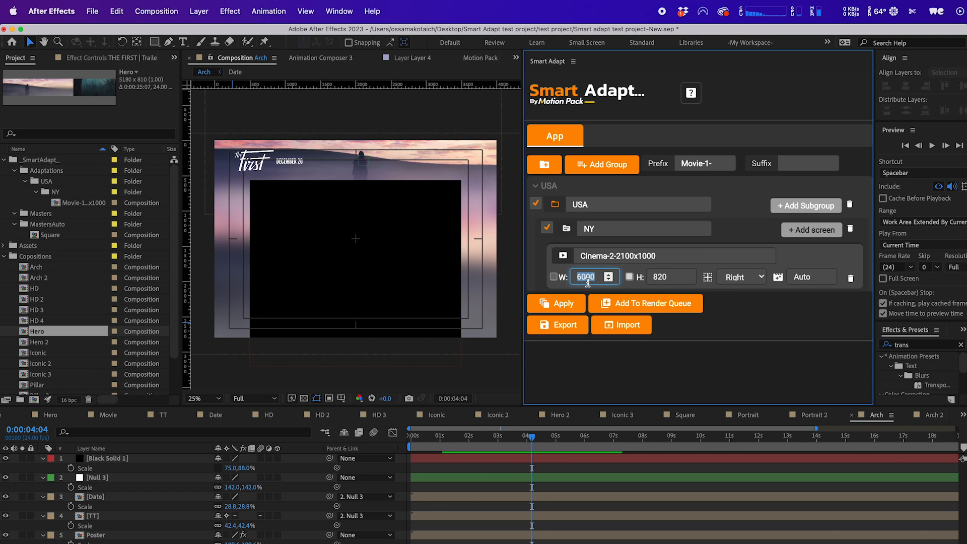
text(41)
key(Tab)
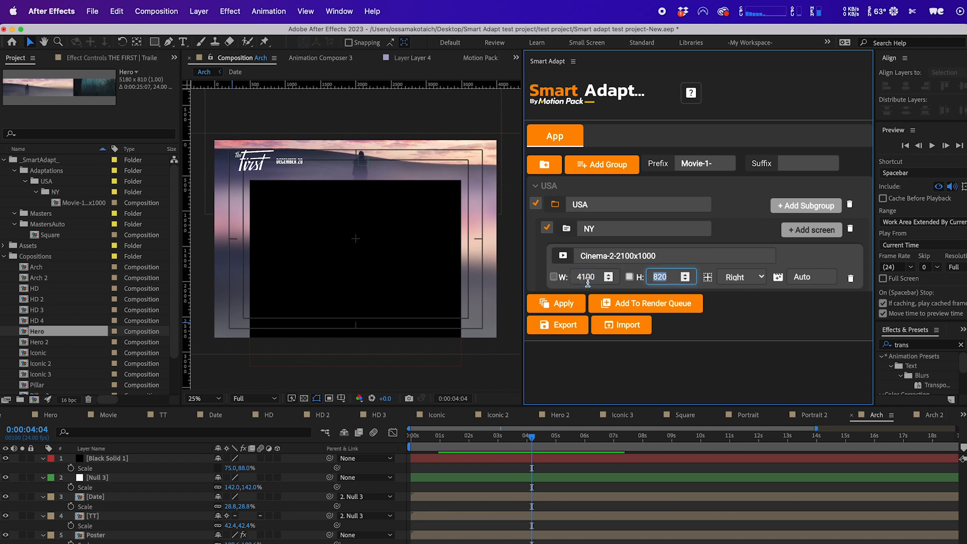
text(3200)
Rename the screen to Cinema-2- and apply Smart Adapt.
click(587, 278)
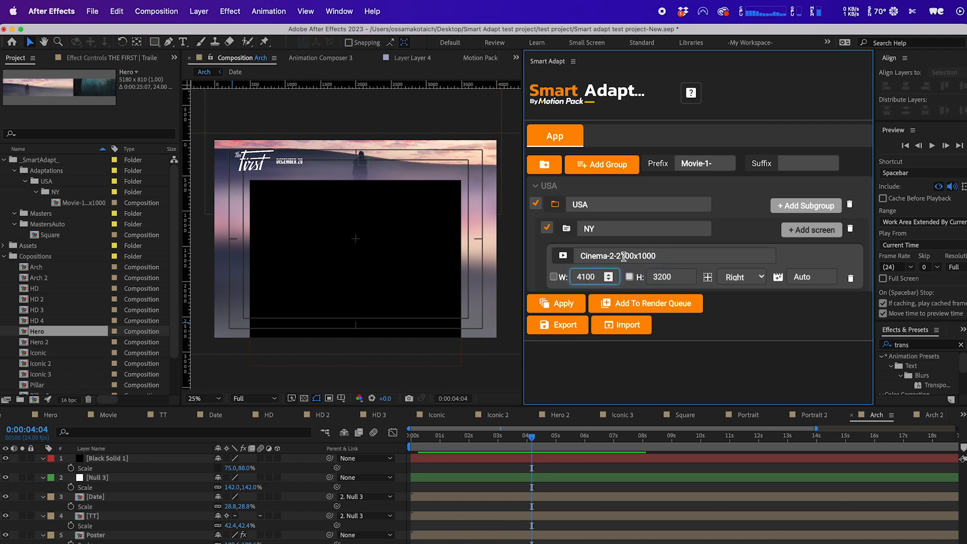
drag(619, 256, 691, 255)
key(BackSpace)
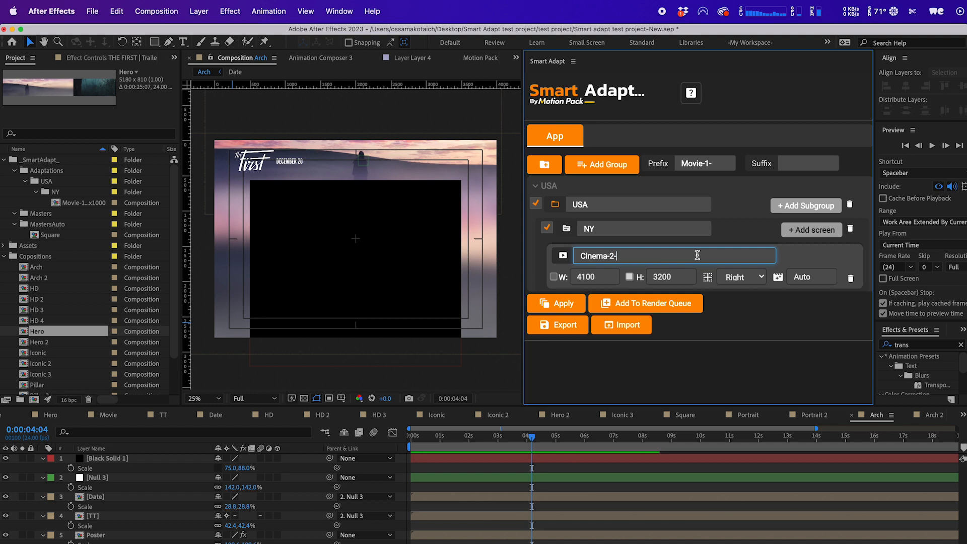
click(554, 277)
click(560, 303)
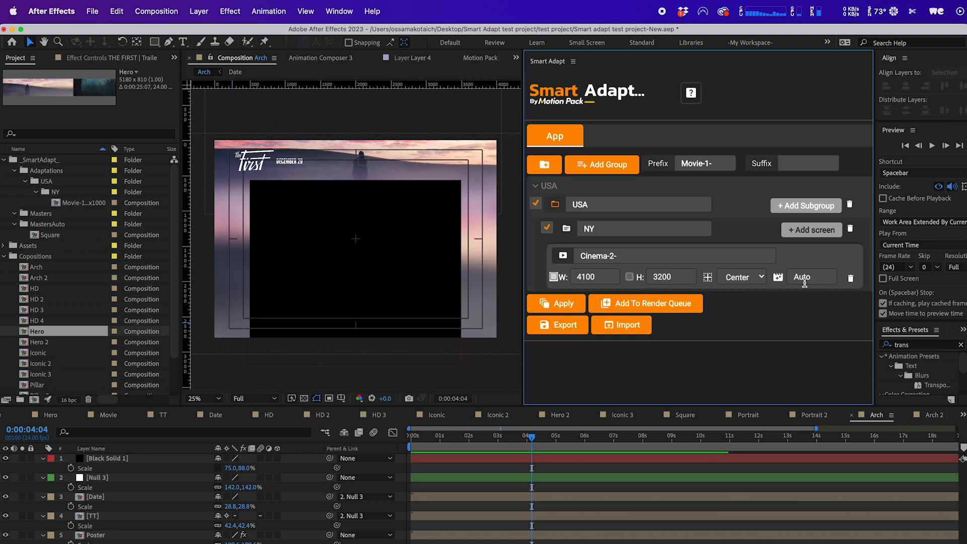
click(563, 303)
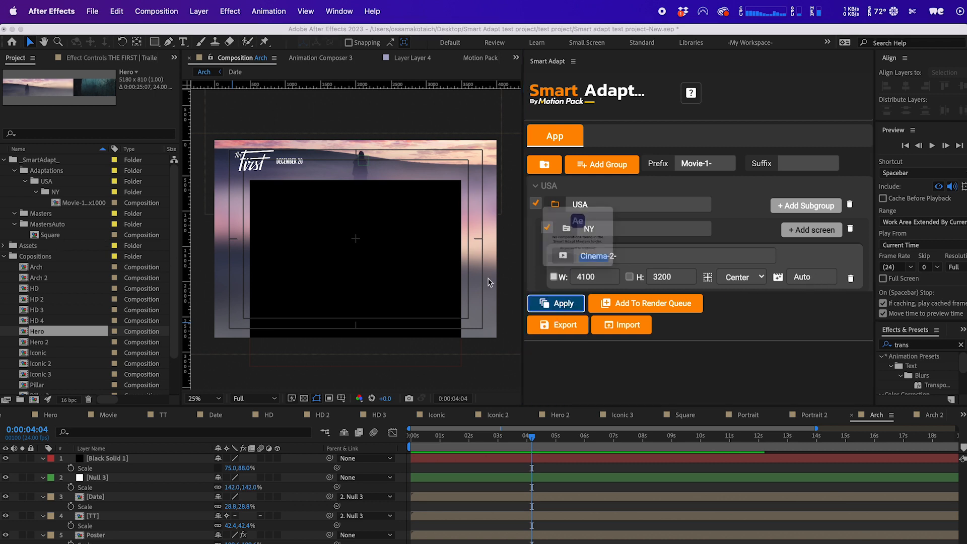
Open the newly generated Cinema-2 composition in the USA/NY folder and scrub its timeline to review it.
click(618, 281)
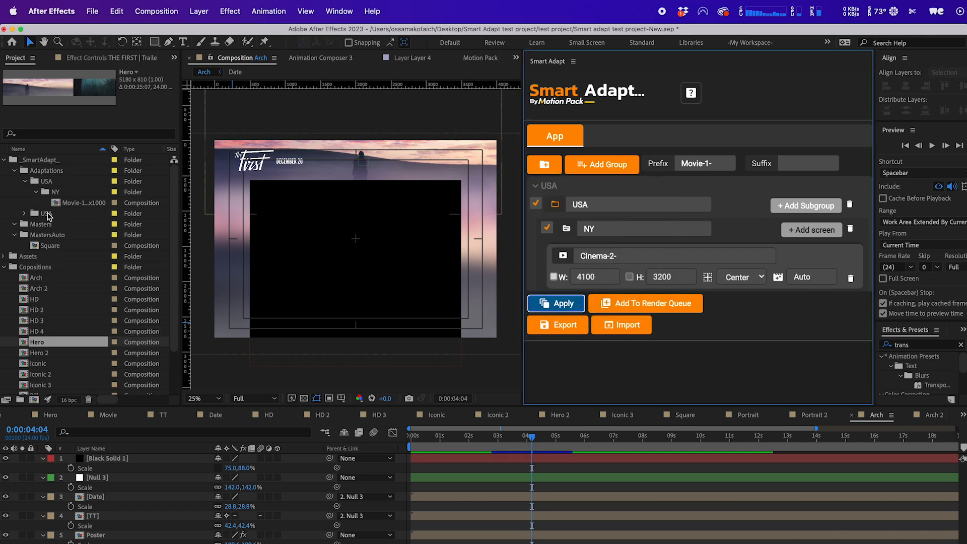
double_click(47, 215)
double_click(61, 225)
double_click(76, 235)
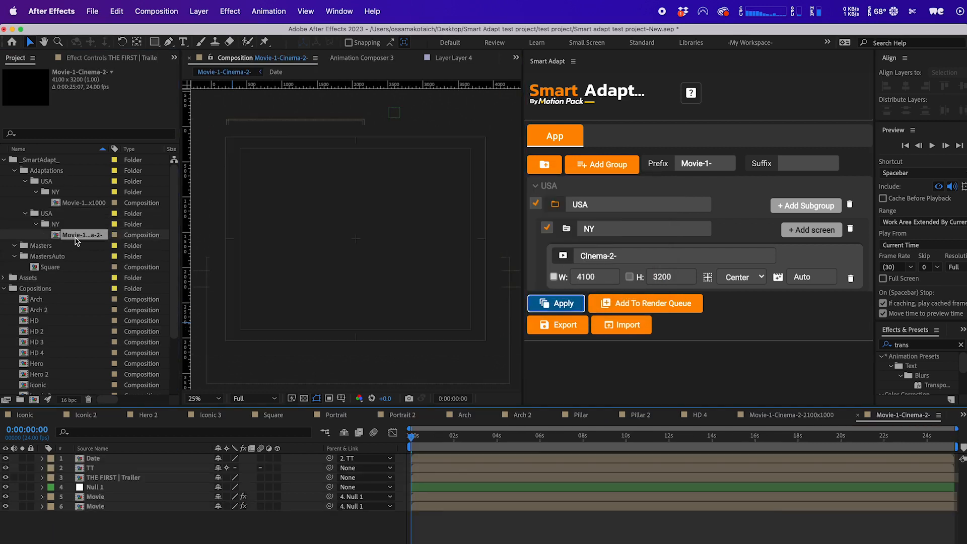
drag(490, 445, 498, 444)
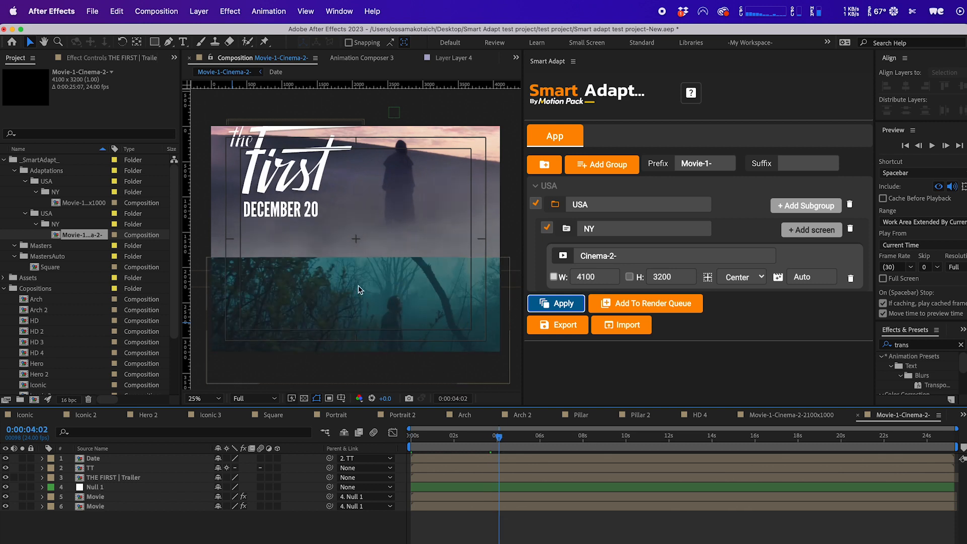
scroll(339, 260, down, 1)
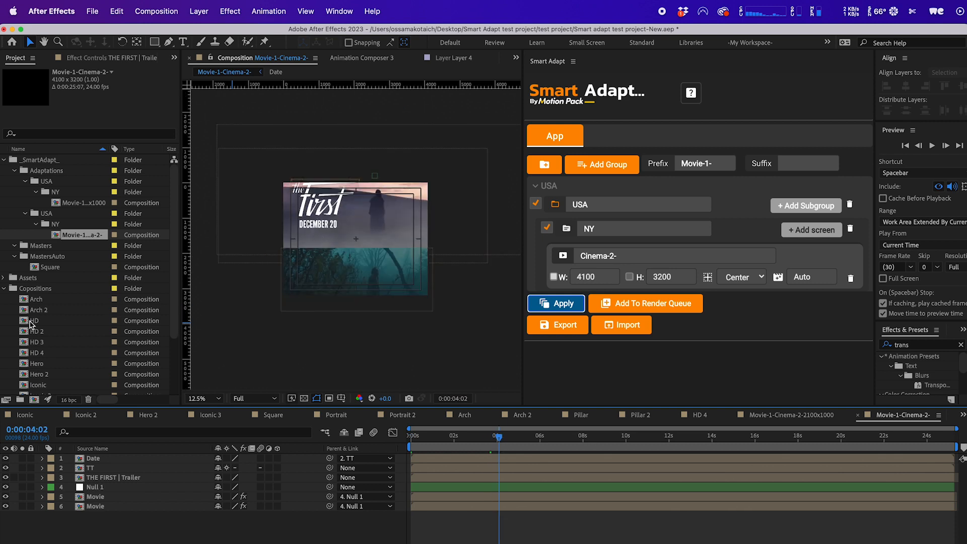
Move the Arch composition back into the Masters folder.
double_click(36, 300)
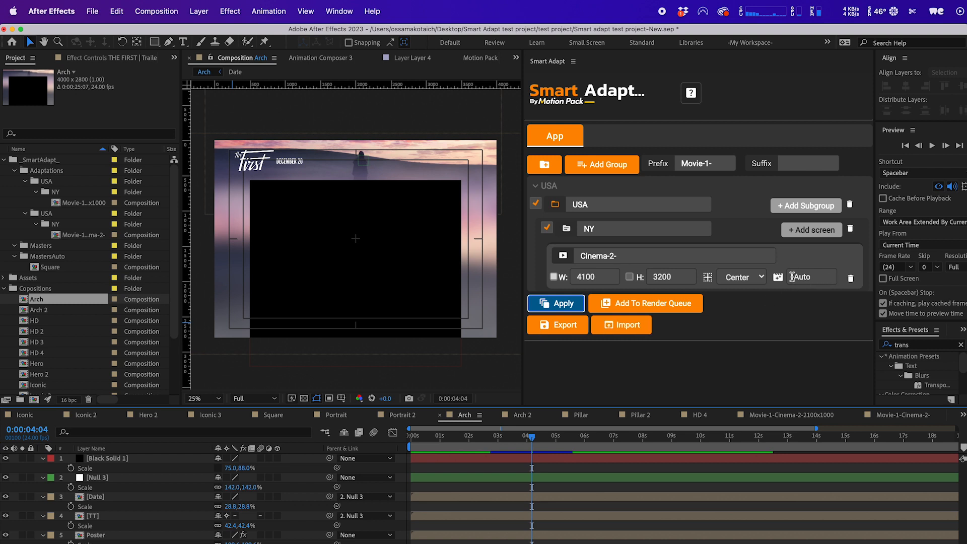
click(35, 301)
drag(35, 302, 56, 248)
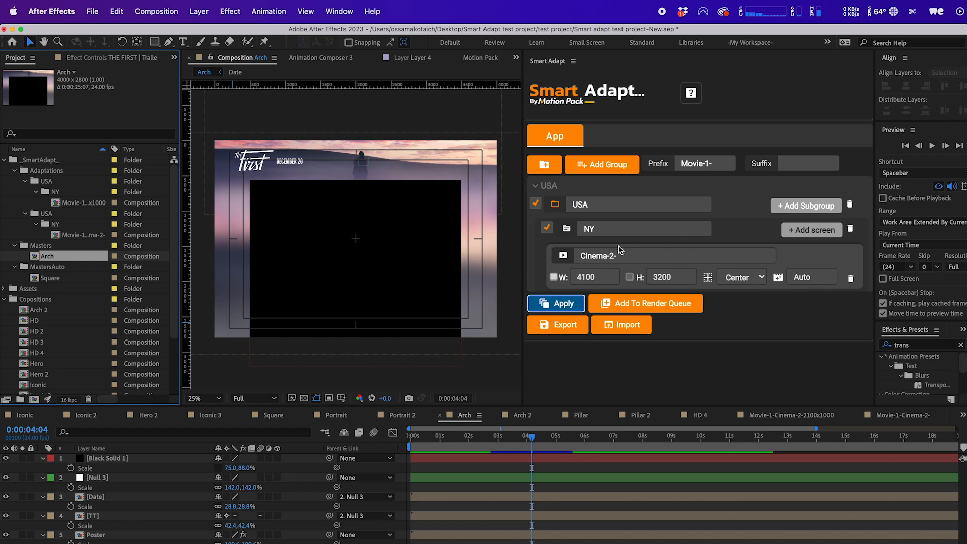
Set the screen's name and master composition to Arch and apply Smart Adapt.
click(631, 256)
text(Arch)
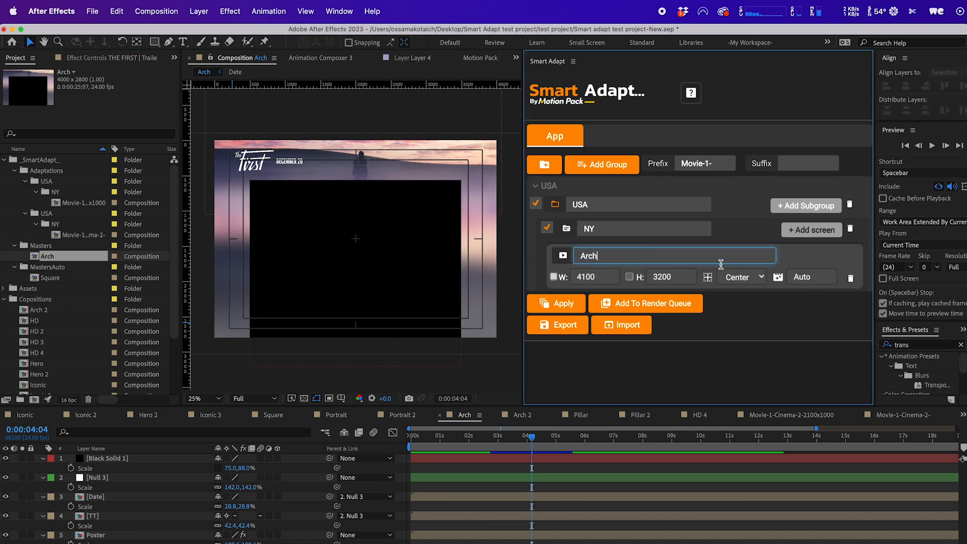
click(814, 275)
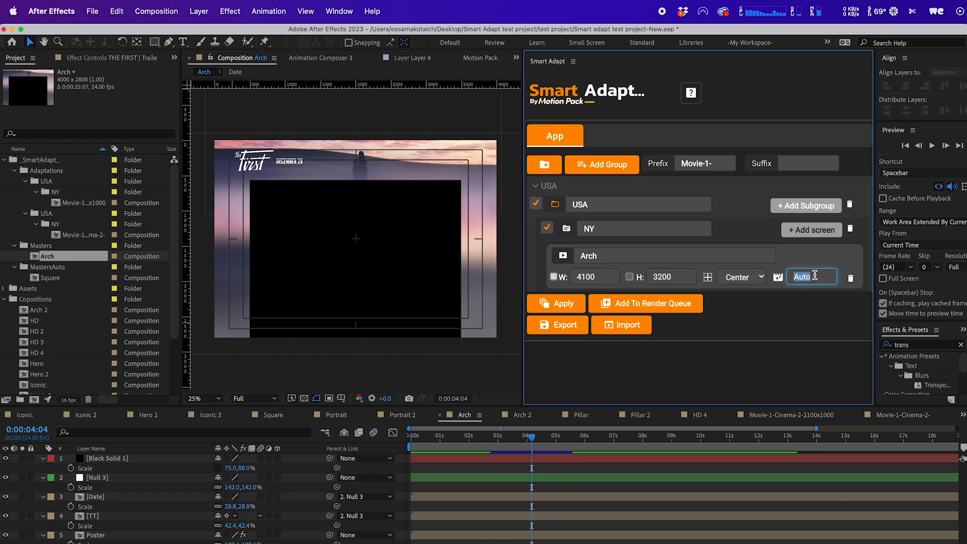
text(Arch)
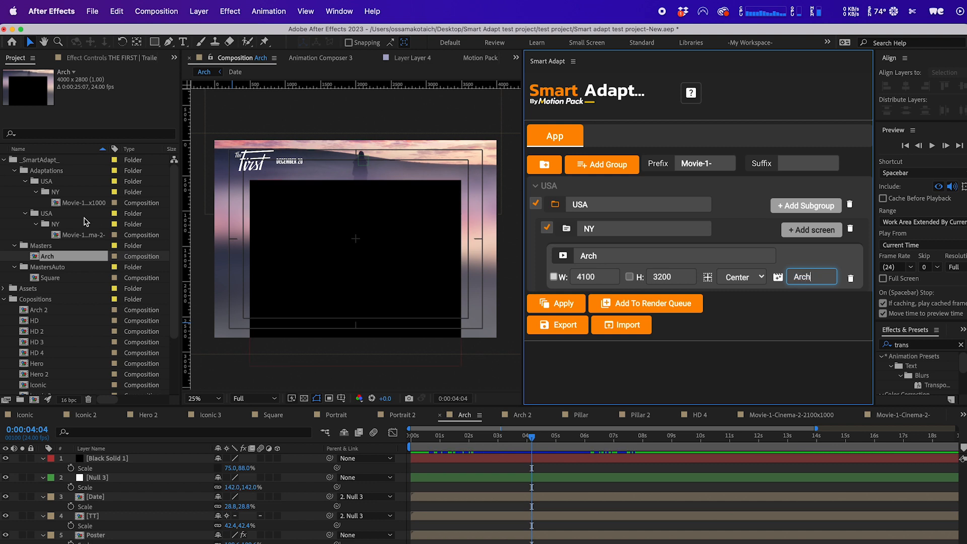
click(67, 259)
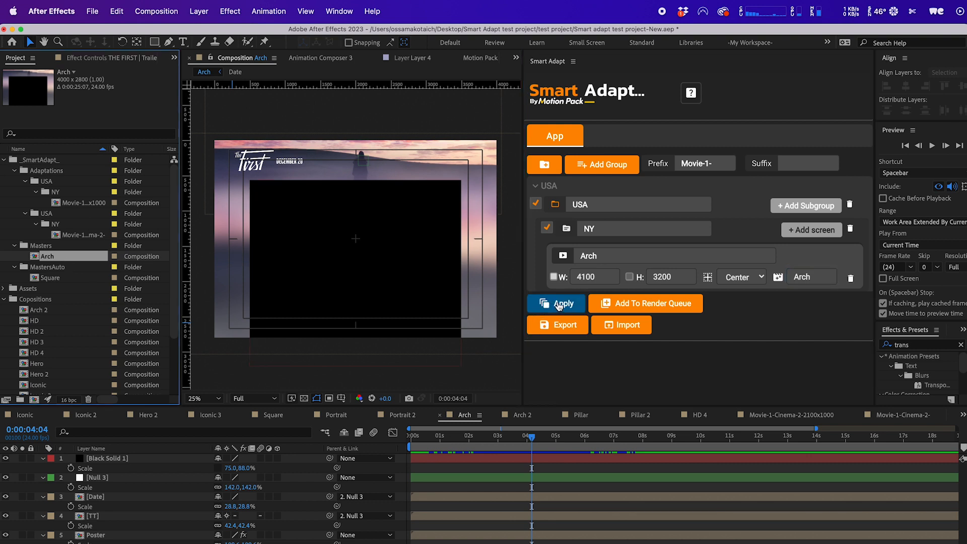
click(49, 184)
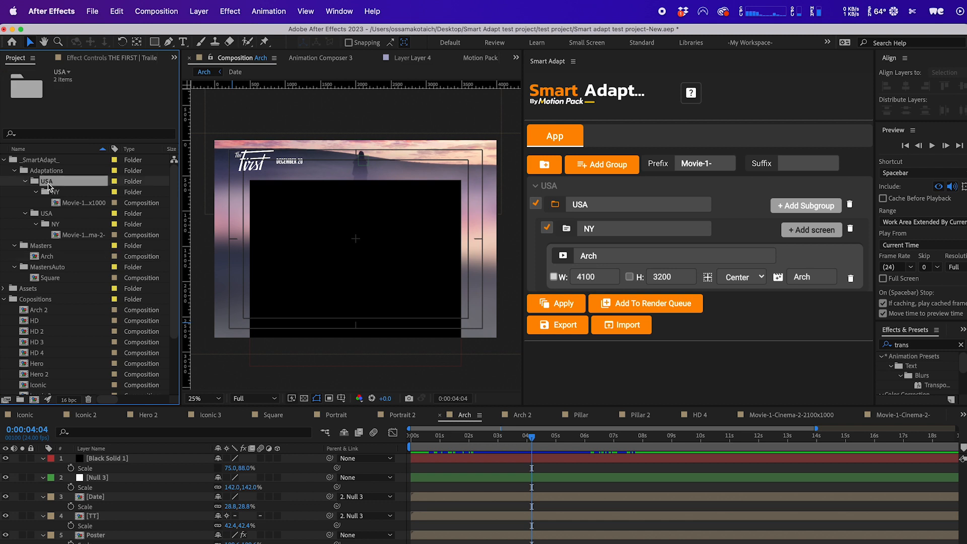
Delete the previously generated adaptation compositions and their folders from the Adaptations folder.
key(Delete)
key(Return)
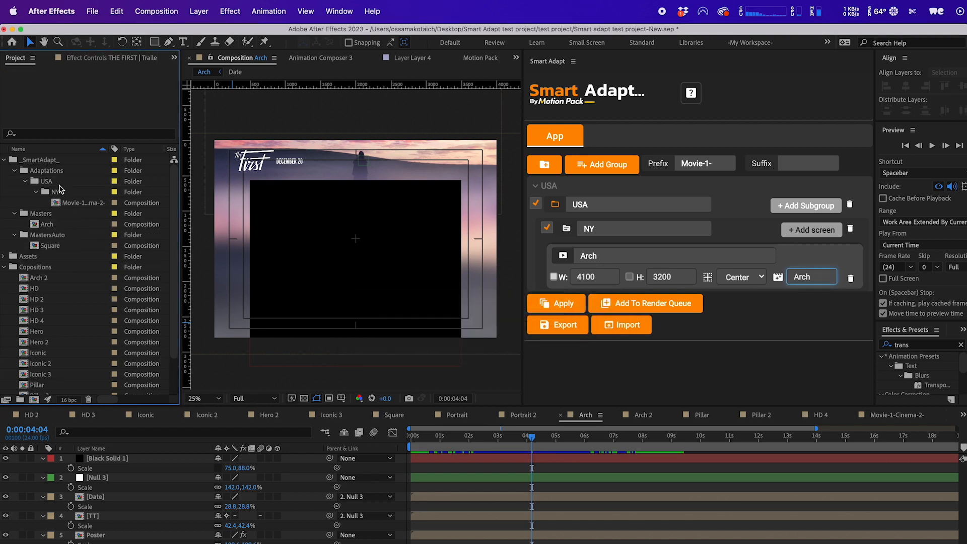
key(Delete)
key(Return)
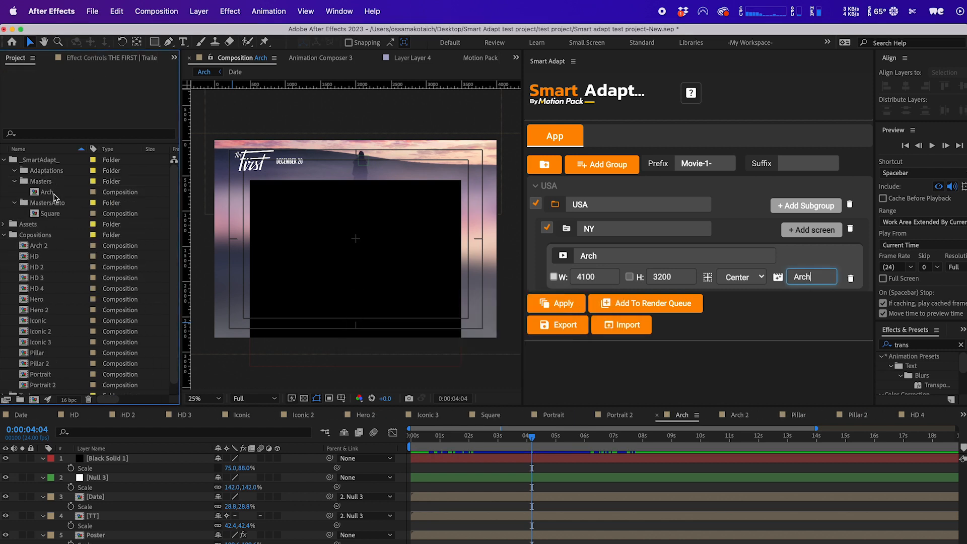
Apply Smart Adapt to generate the Arch adaptation, then compare the new composition with the Arch master.
click(558, 303)
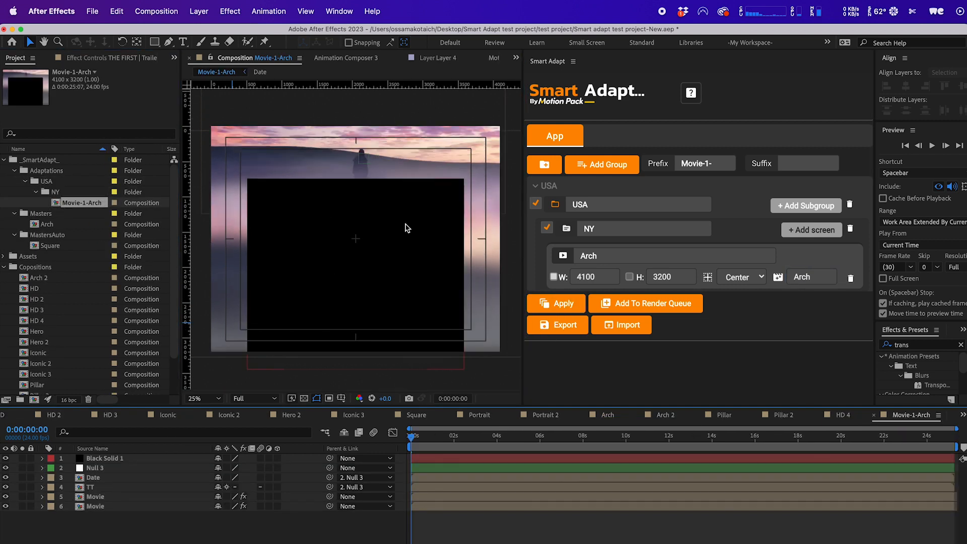
scroll(355, 250, down, 1)
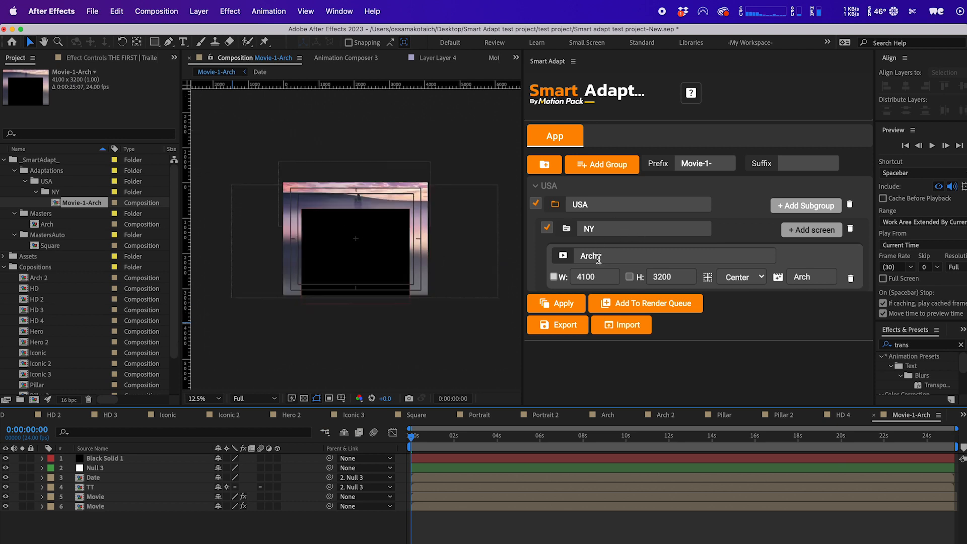
click(50, 225)
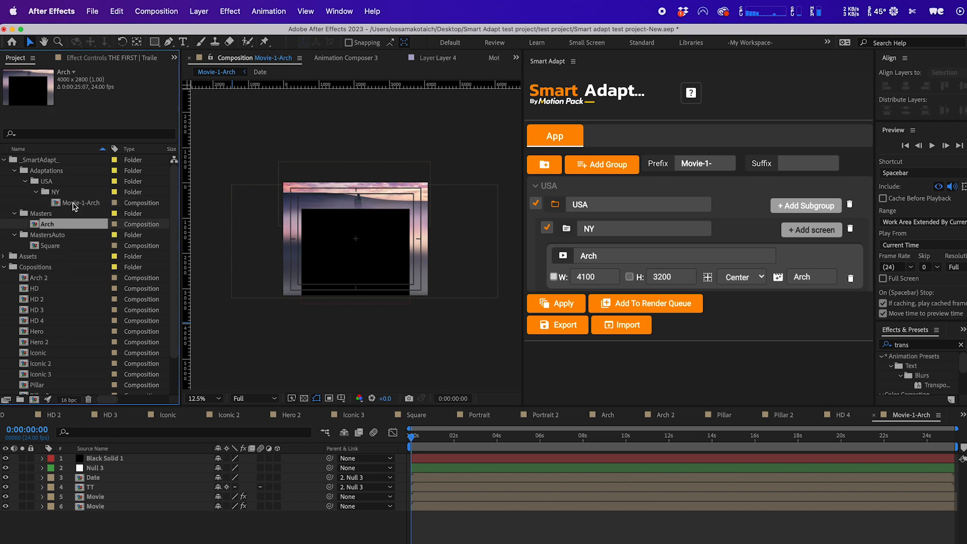
click(76, 205)
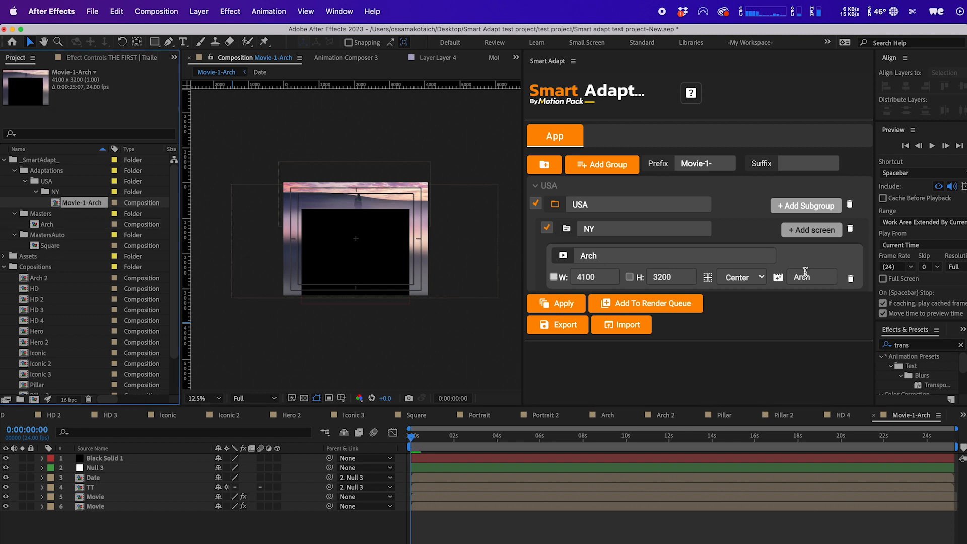
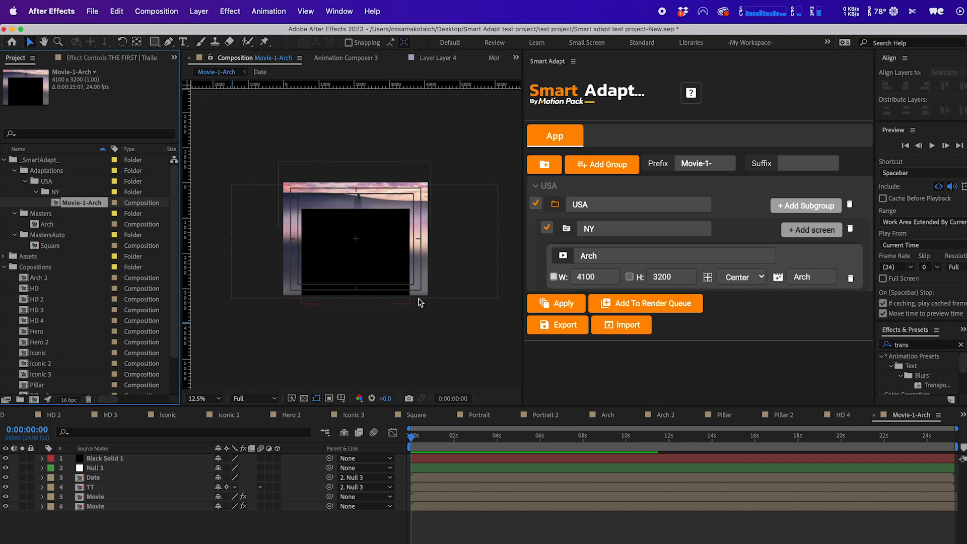
Set the Arch screen's master composition to Arch2.
click(522, 438)
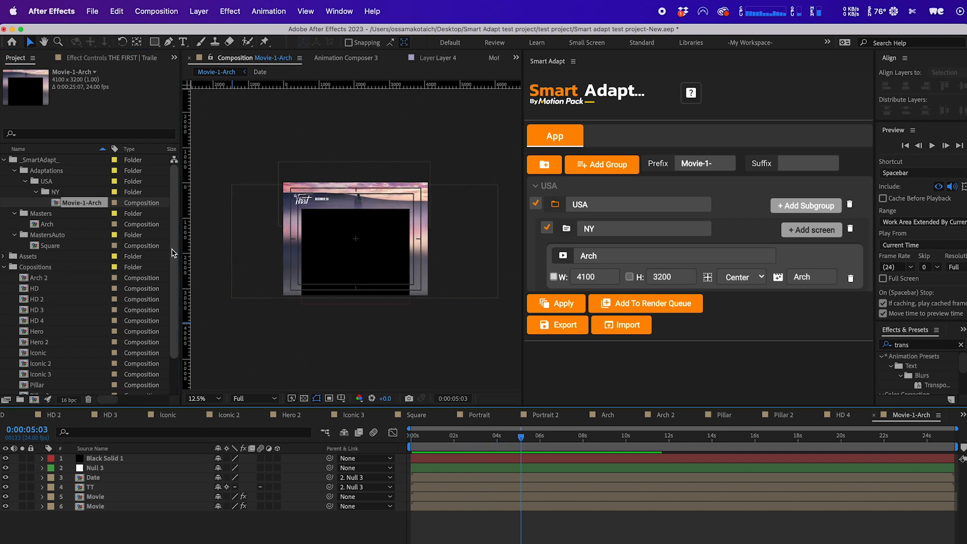
click(50, 224)
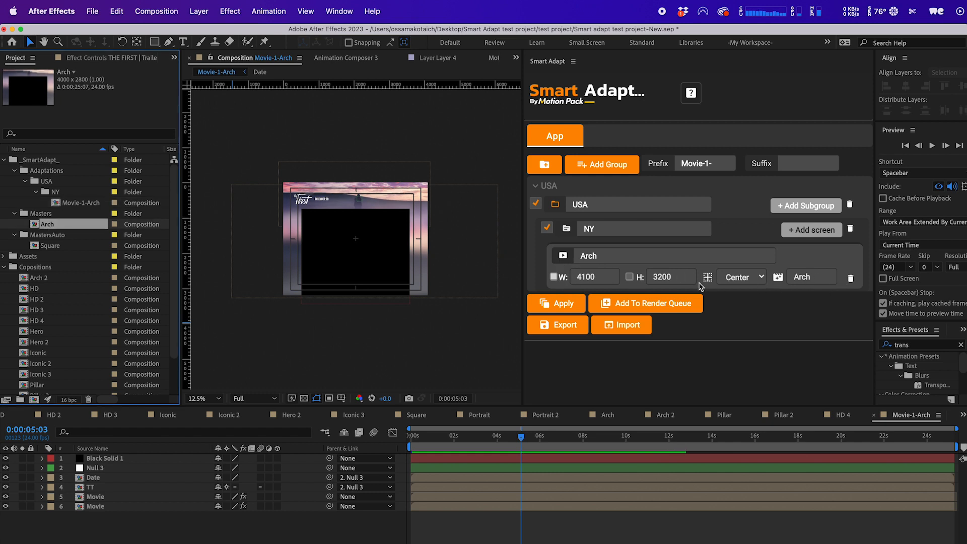
double_click(814, 277)
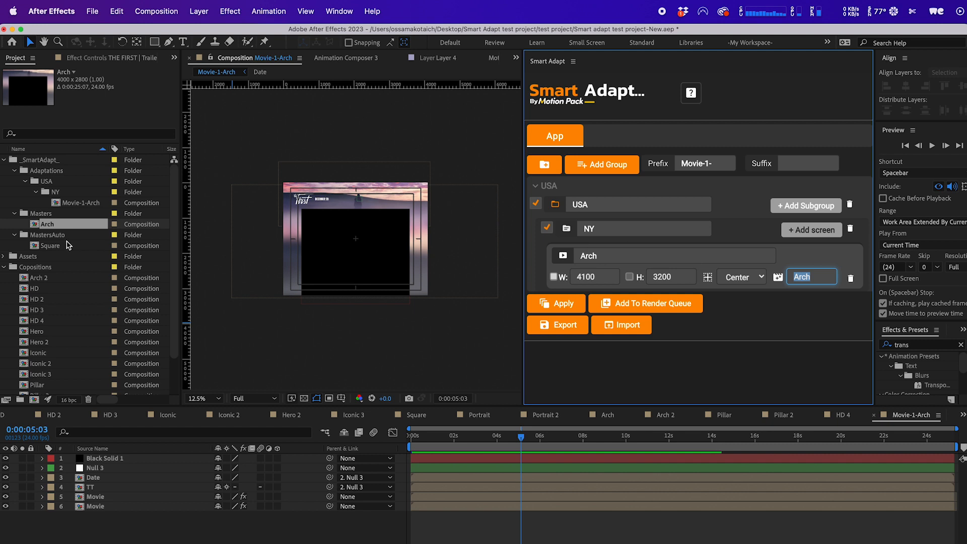
click(822, 279)
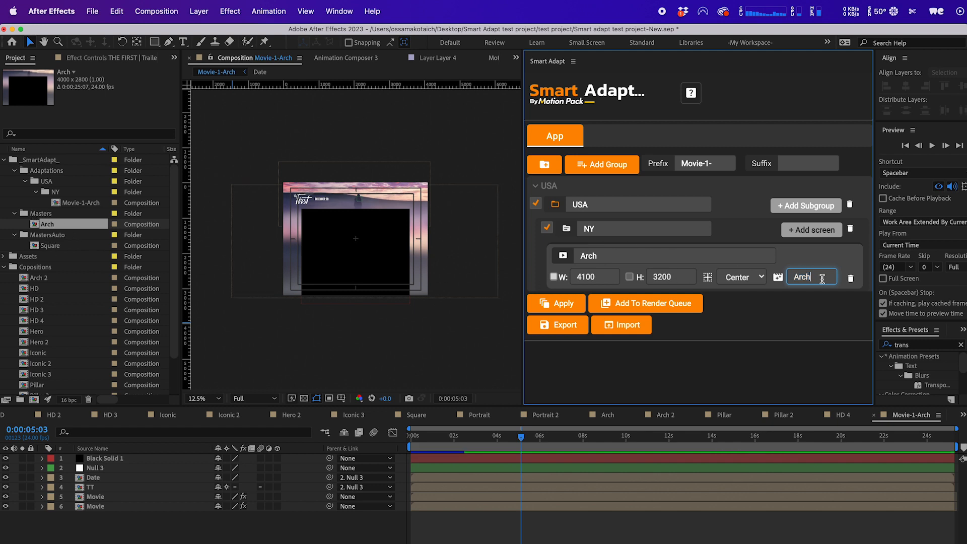
text(2)
click(811, 254)
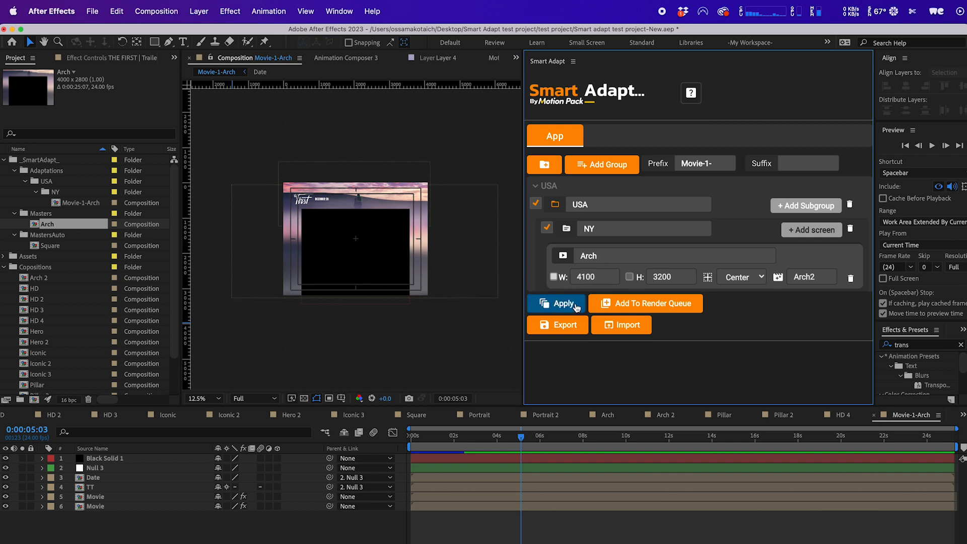
Delete the USA folder from the Adaptations folder.
click(52, 182)
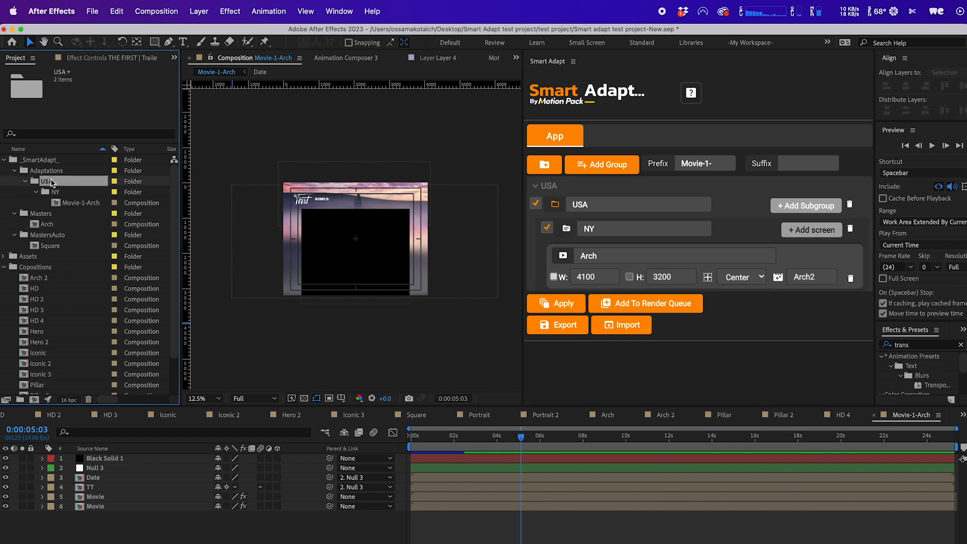
key(Delete)
key(Return)
Open the Arch master and try to apply Smart Adapt with the Arch2 master, choosing to continue.
click(50, 213)
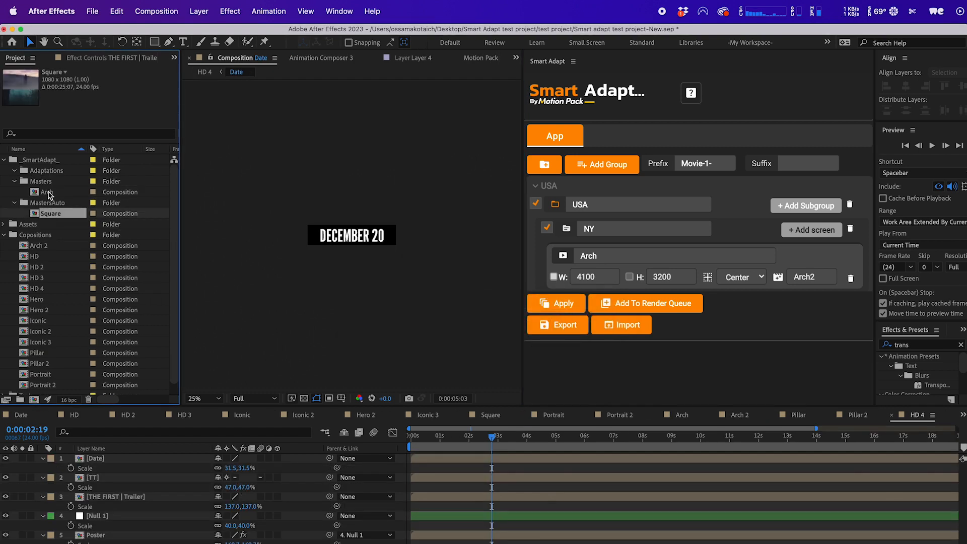
double_click(49, 194)
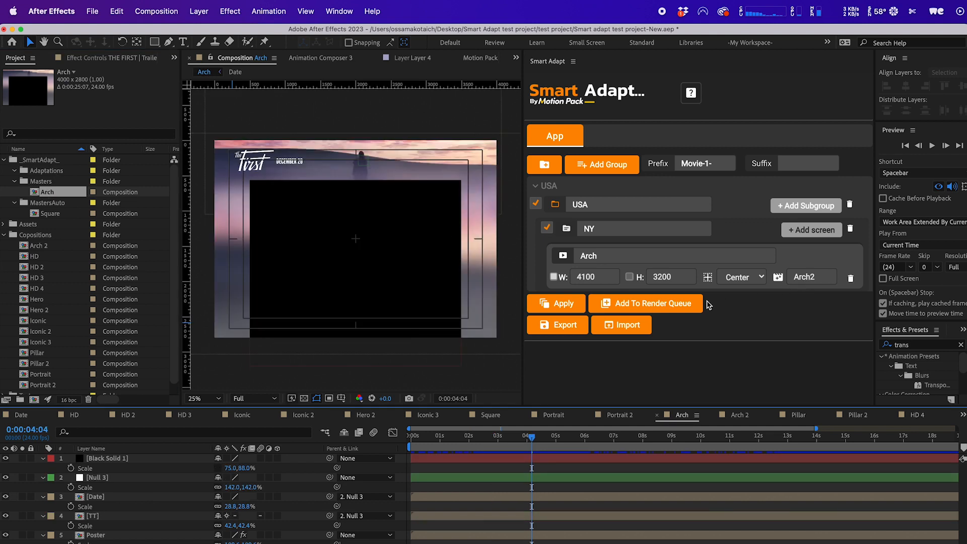
click(562, 303)
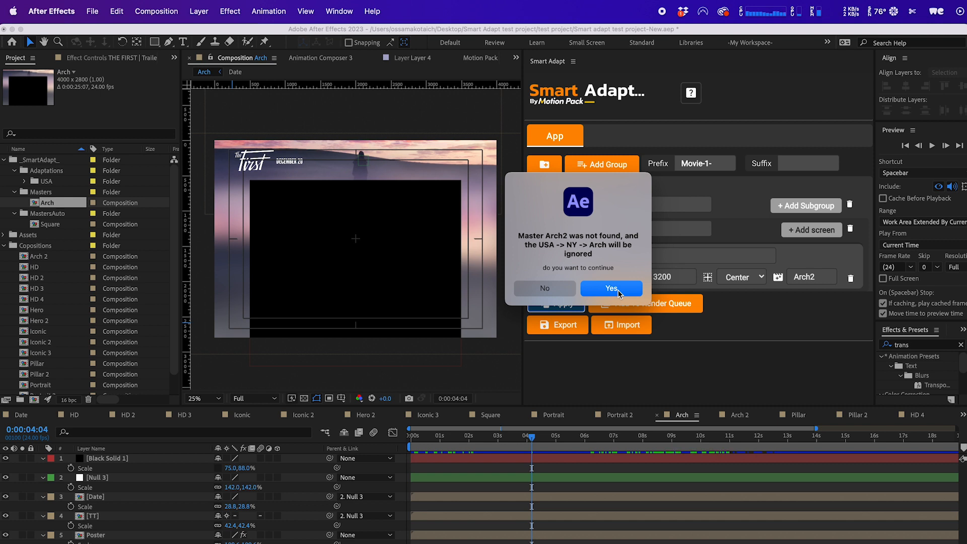
click(622, 289)
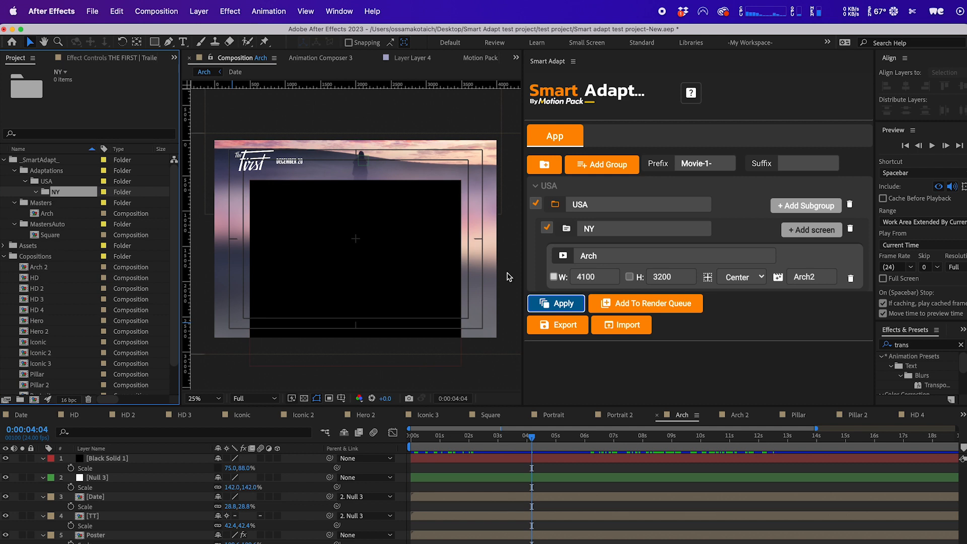
Add a second screen to the NY group named screen2, sized 1920 × 1080.
click(812, 230)
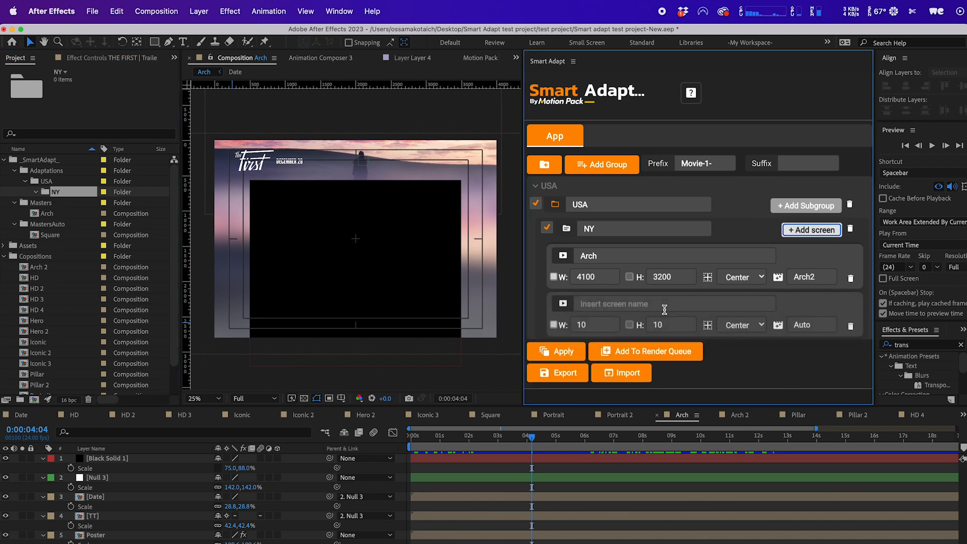
click(664, 307)
click(585, 325)
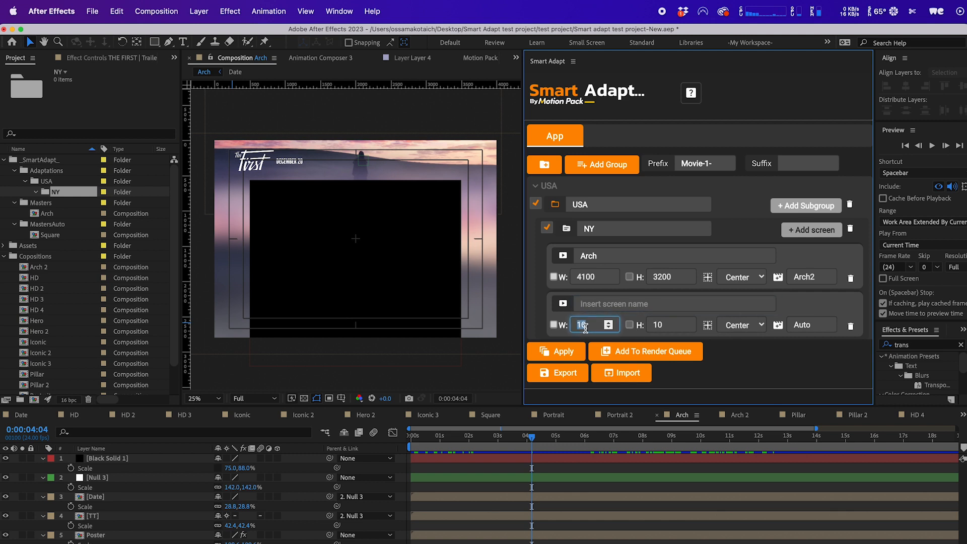
text(1920)
click(659, 325)
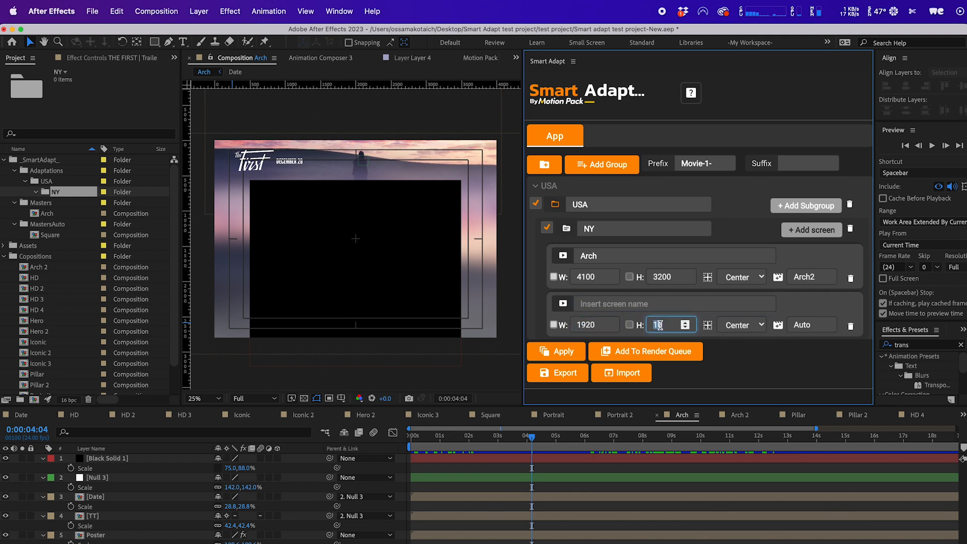
text(1080)
click(620, 305)
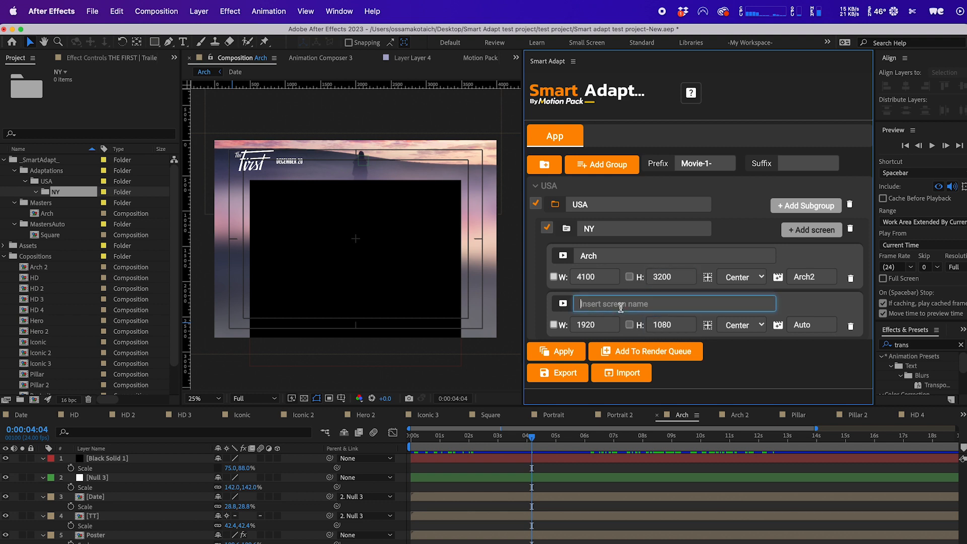
text(screen2)
click(631, 259)
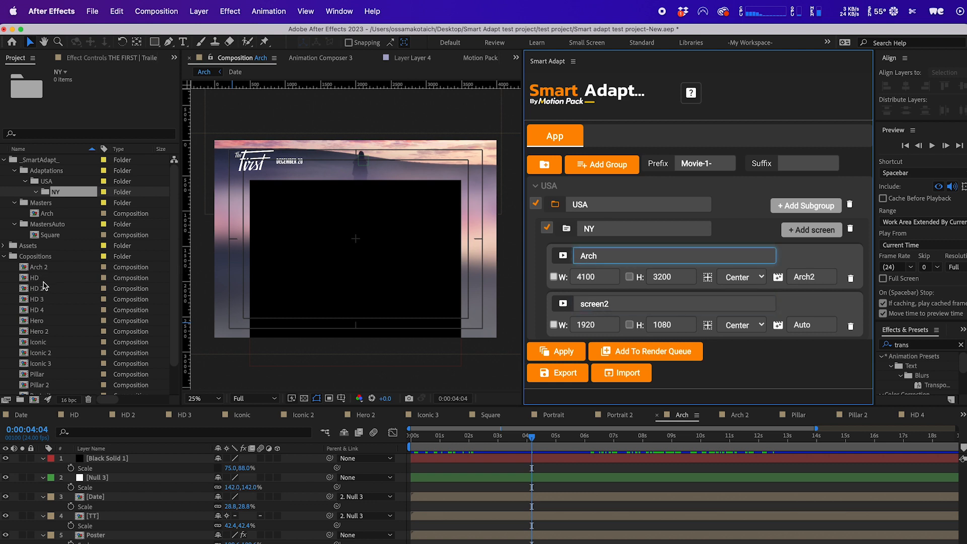
Move the HD composition into the MastersAuto folder and set the Arch screen's master back to Arch.
drag(37, 278, 51, 227)
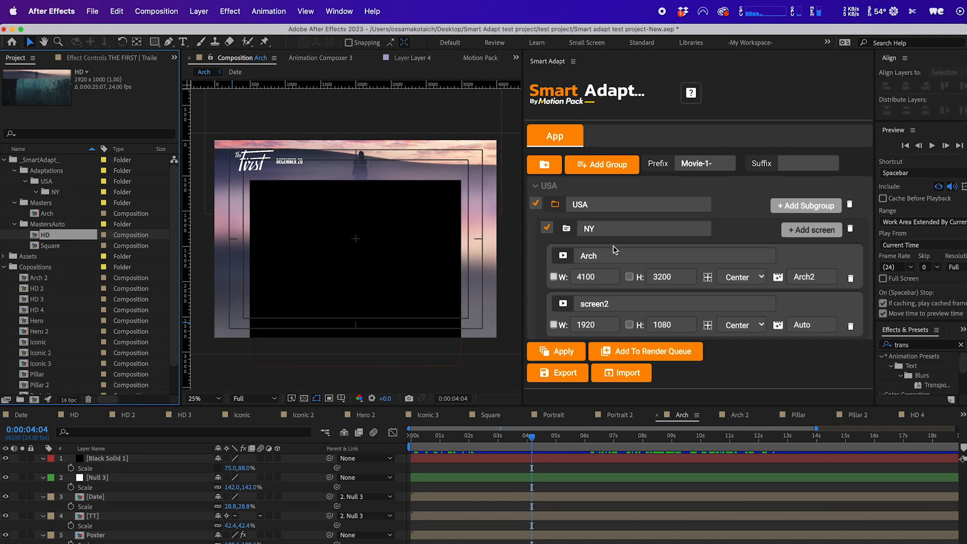
click(833, 272)
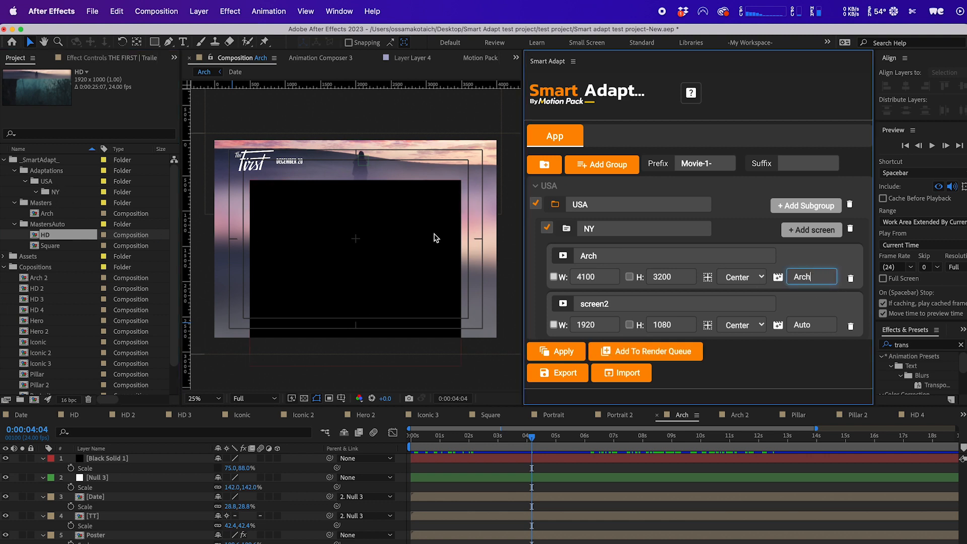
Delete the USA folder from the Adaptations folder again.
click(67, 174)
click(61, 182)
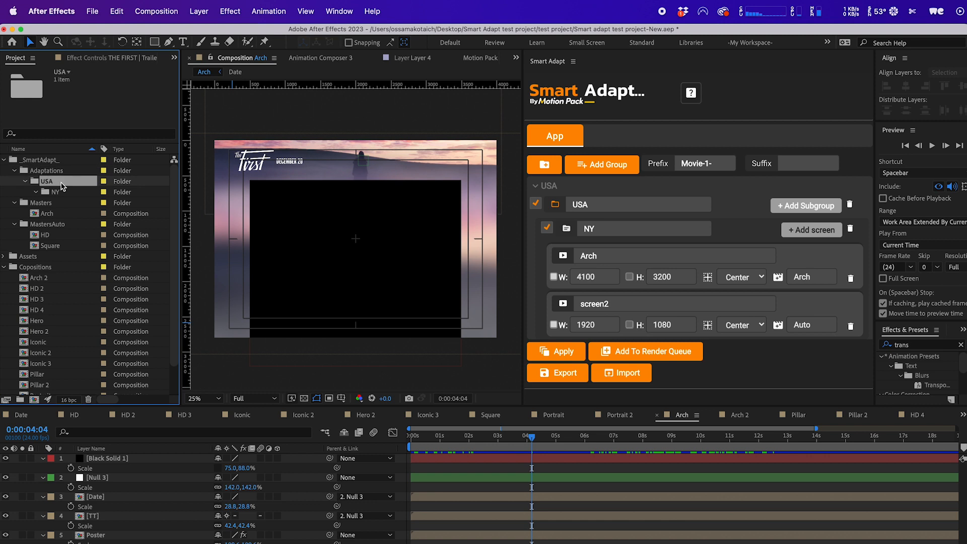
key(Delete)
key(Return)
Apply Smart Adapt, then open the generated Movie-1-Arch and Movie-1-screen2 adaptations in the NY folder.
click(551, 352)
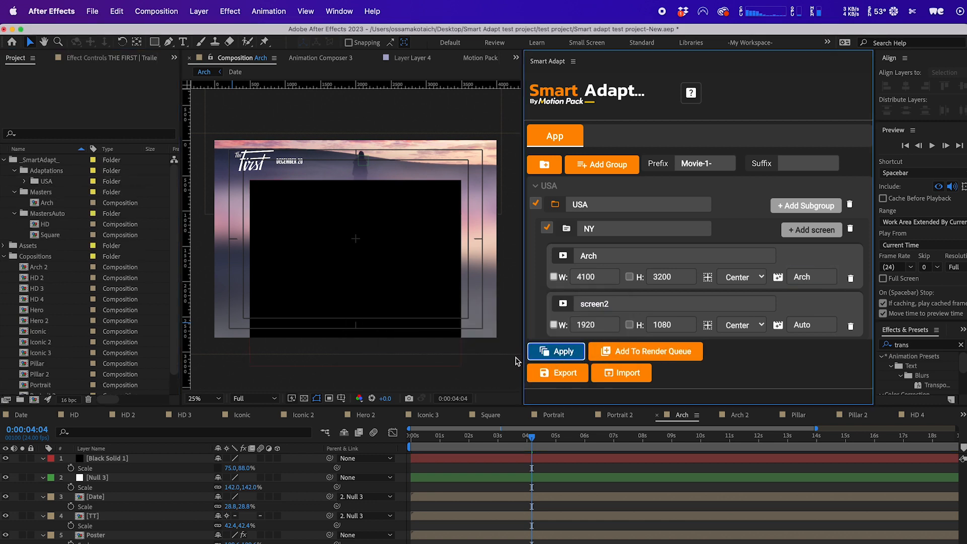
click(24, 182)
click(36, 192)
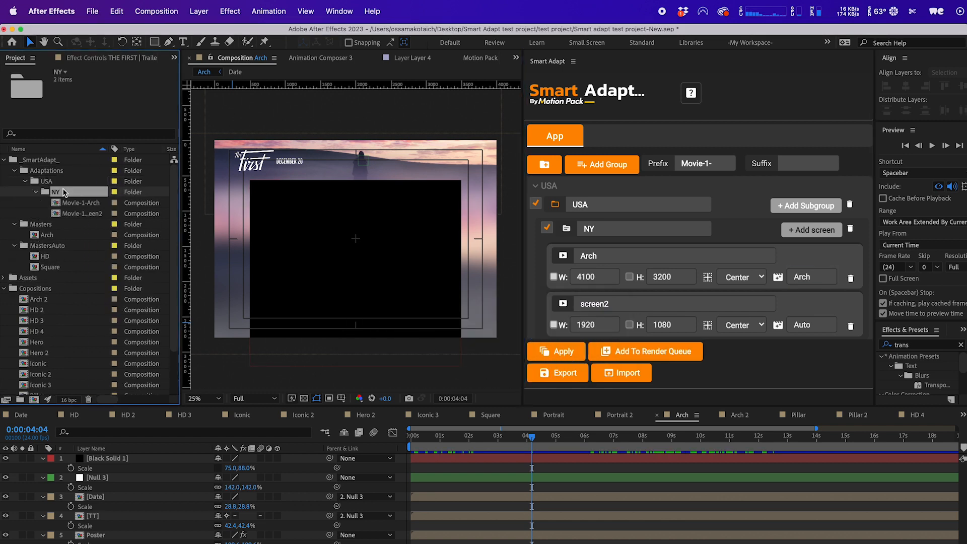
click(74, 202)
double_click(75, 203)
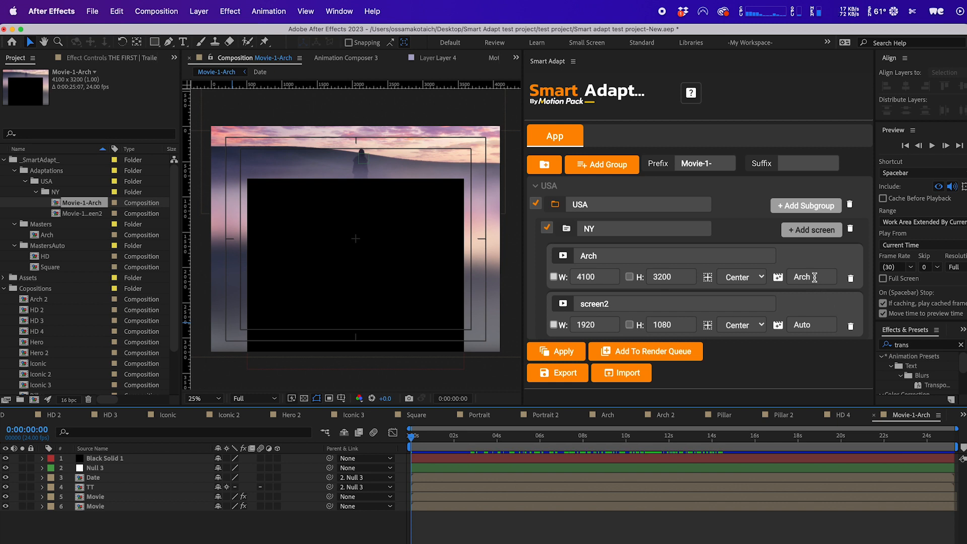
double_click(69, 214)
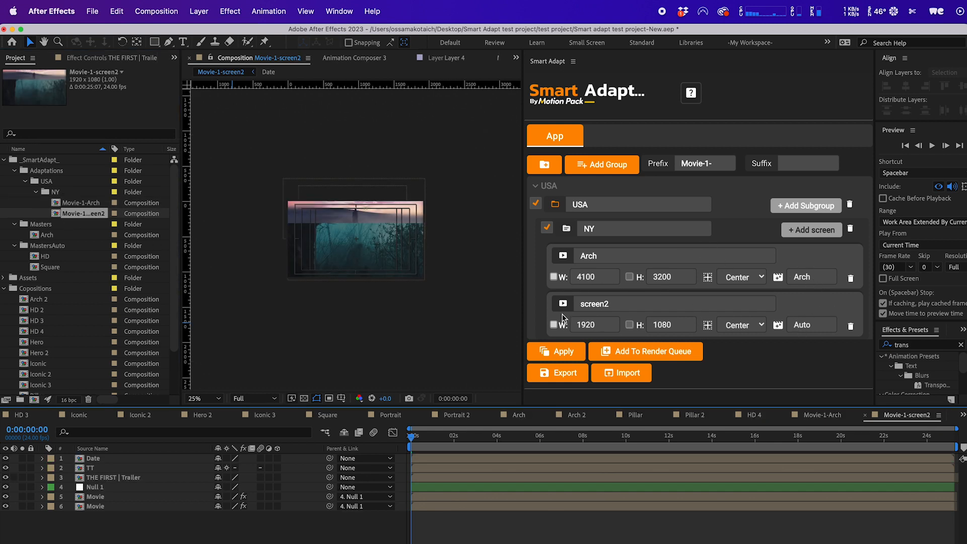
Open the HD, HD 2, HD 3 and HD 4 compositions one by one to review them.
double_click(42, 258)
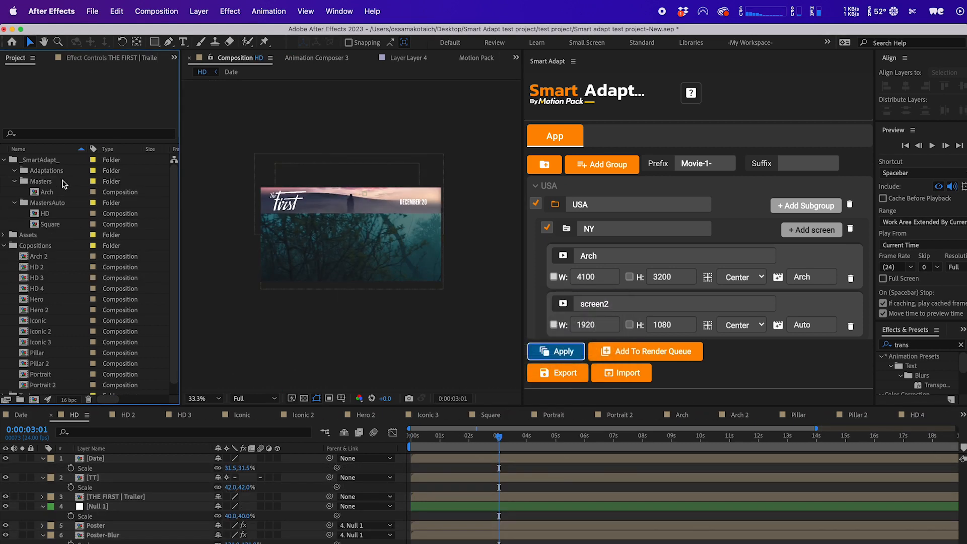
click(51, 194)
scroll(39, 258, down, 1)
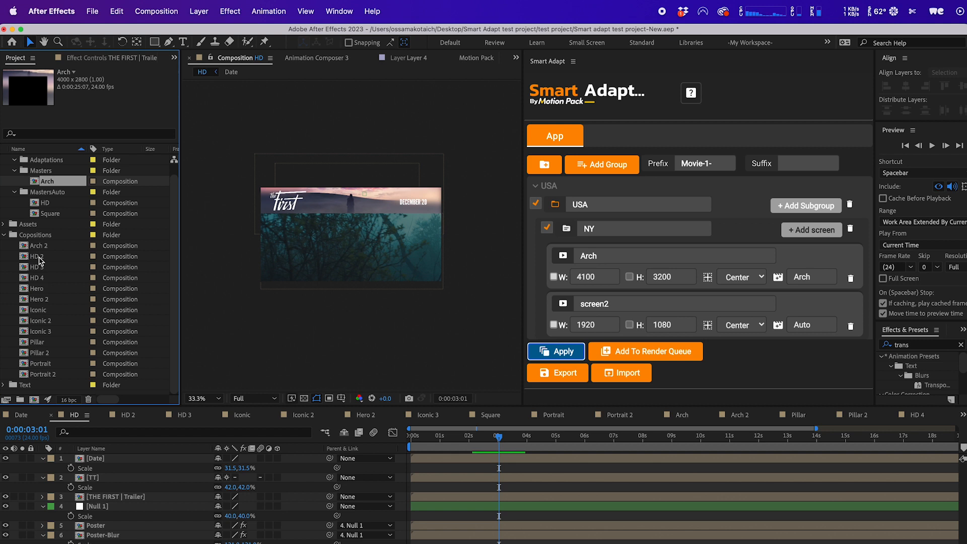
double_click(36, 256)
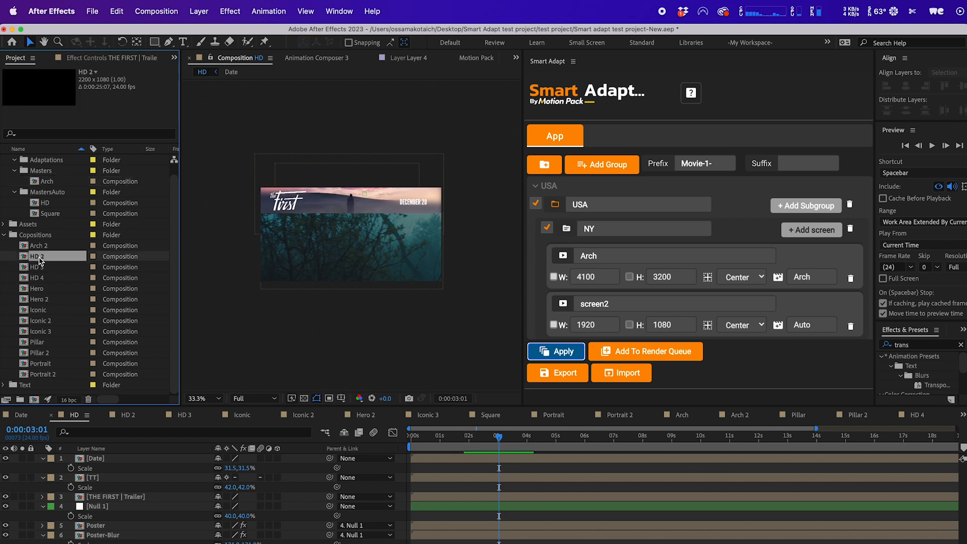
double_click(44, 268)
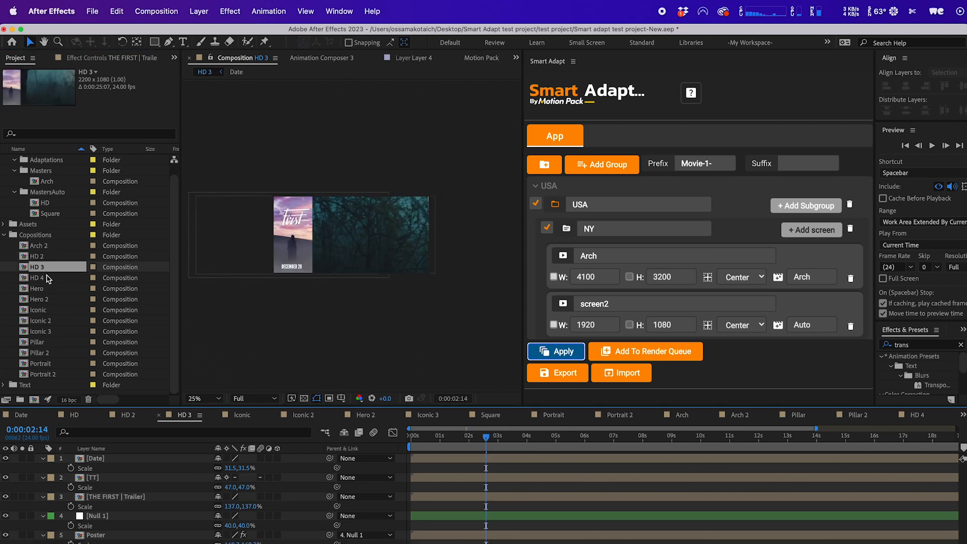
double_click(46, 277)
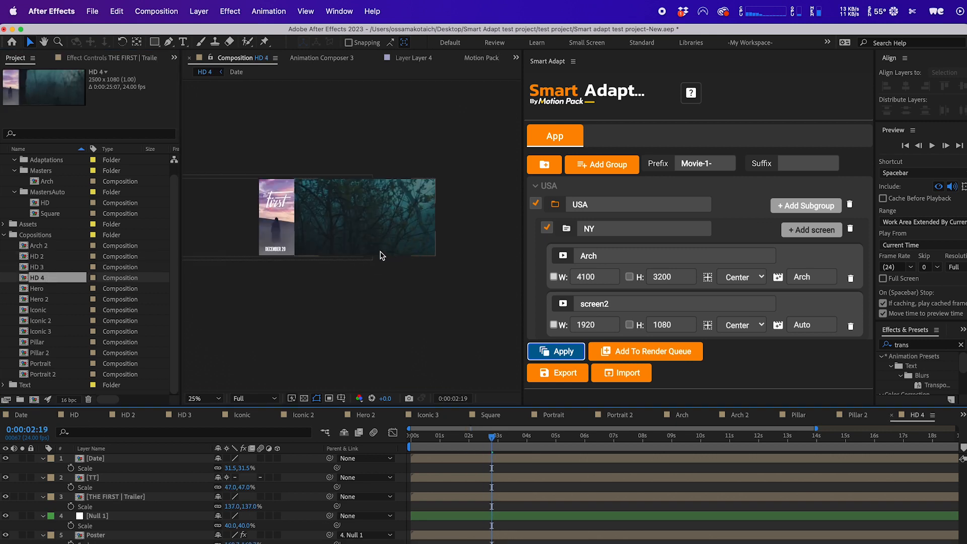
double_click(37, 256)
double_click(42, 203)
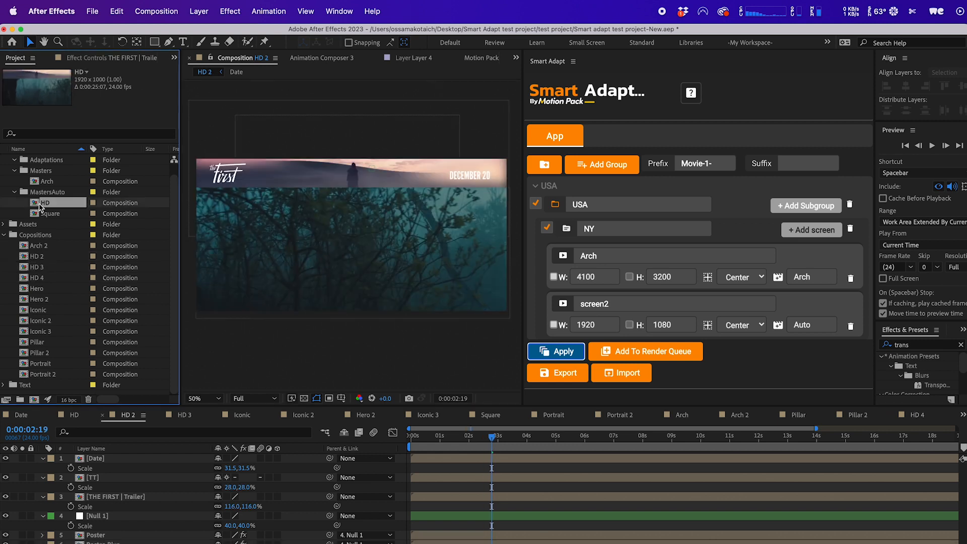
Move the compositions from HD 2 through Portrait 2 into MastersAuto and Arch 2 into the Masters folder.
shift+click(43, 373)
drag(44, 260, 55, 196)
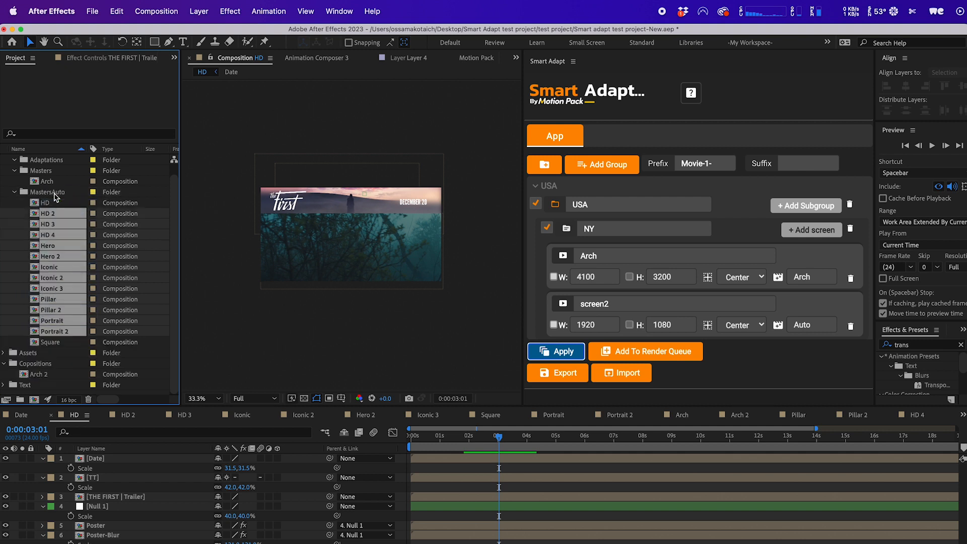
drag(34, 378, 58, 174)
Open and preview the HD 2, HD 3 and HD 4 masters, selecting layers in HD 4.
click(46, 217)
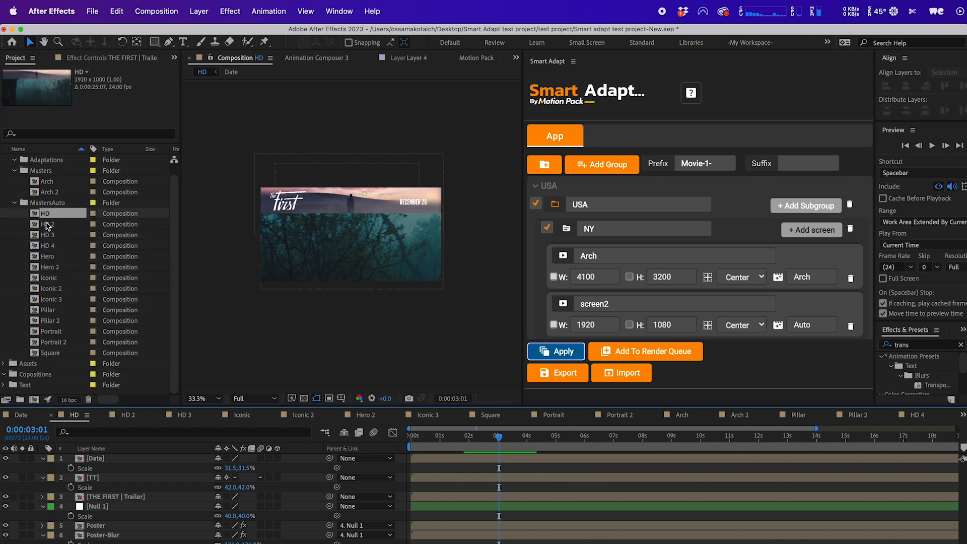
double_click(48, 225)
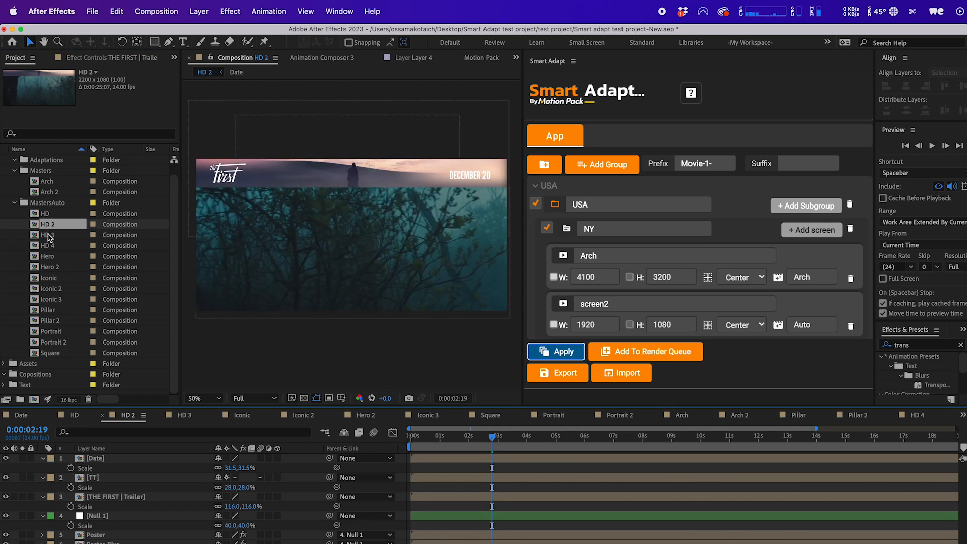
double_click(48, 235)
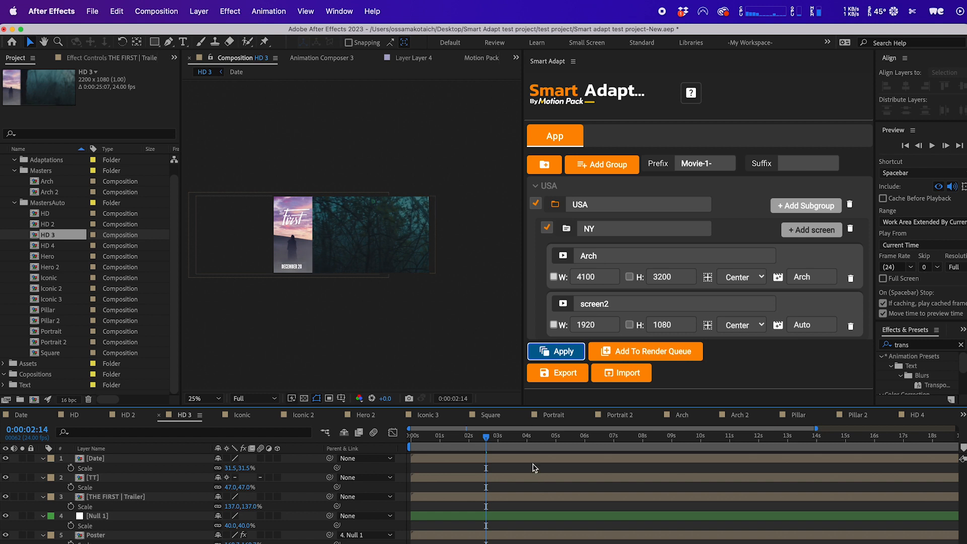
drag(514, 437, 456, 437)
key(space)
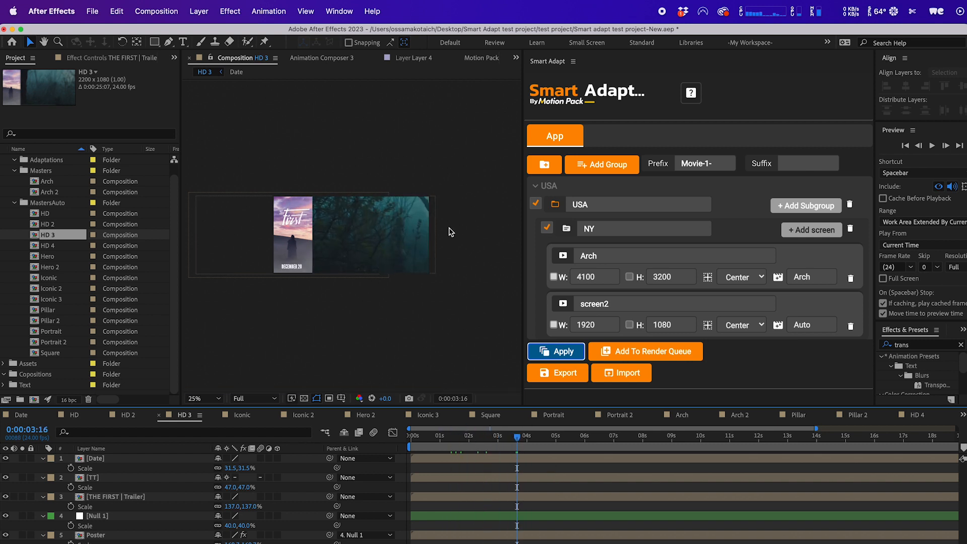
double_click(49, 246)
click(283, 201)
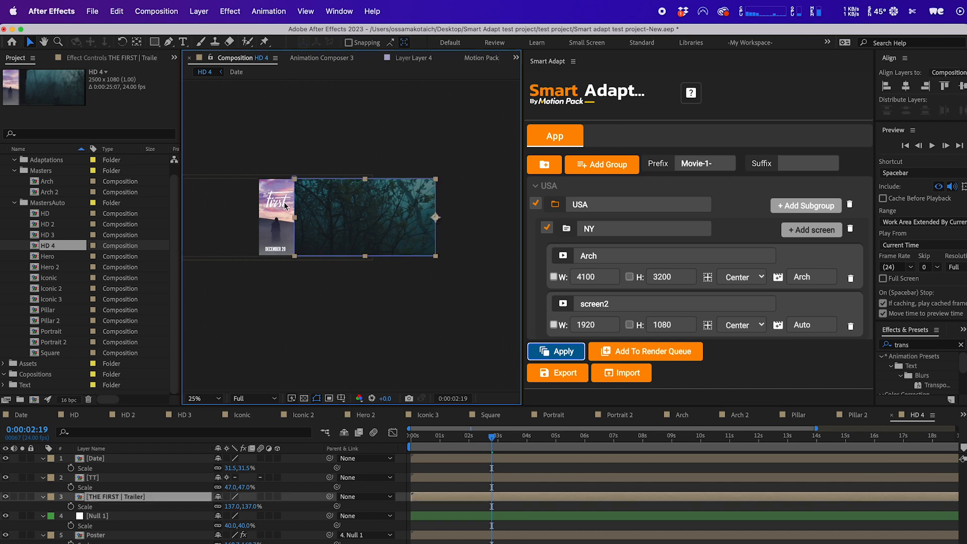
click(279, 200)
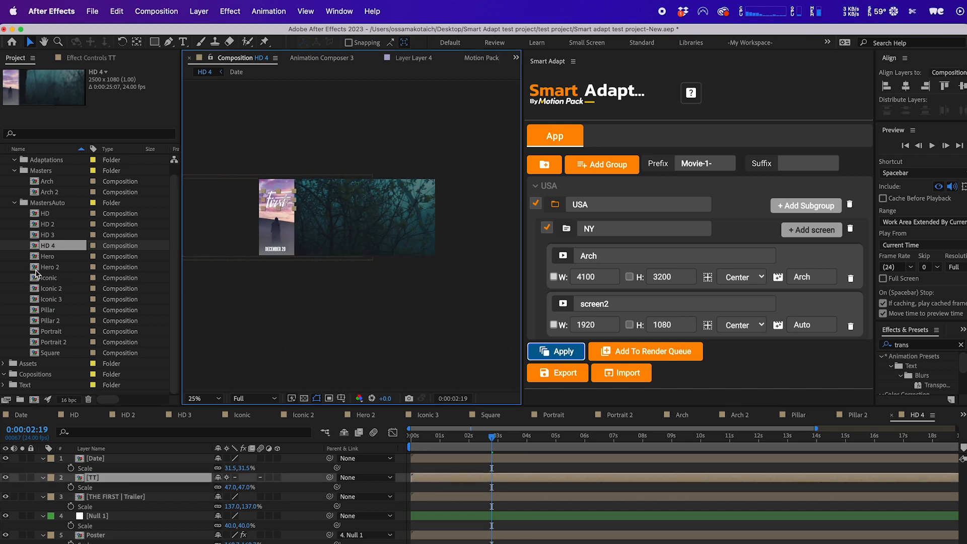
Open the Hero and Hero 2 compositions from MastersAuto and scrub their timelines to review them.
double_click(46, 257)
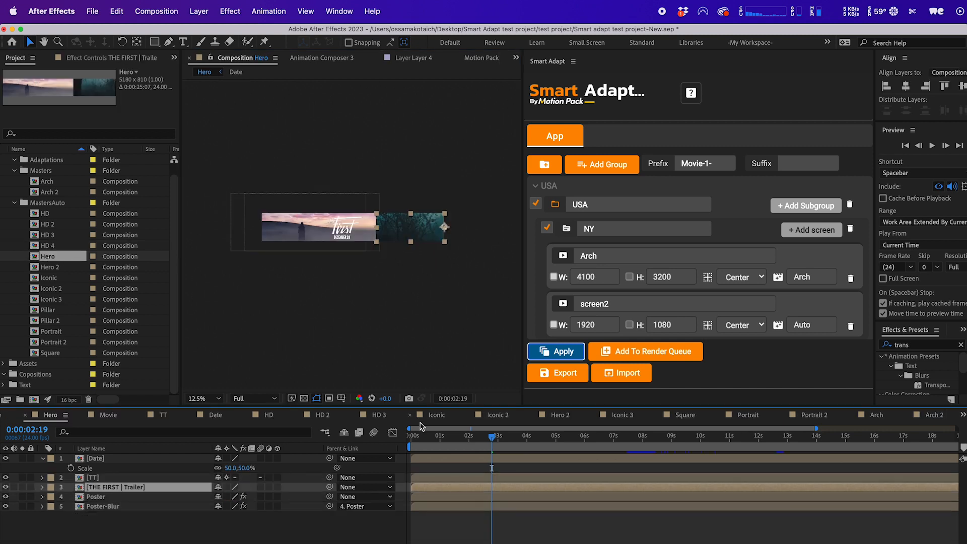
drag(517, 448, 497, 437)
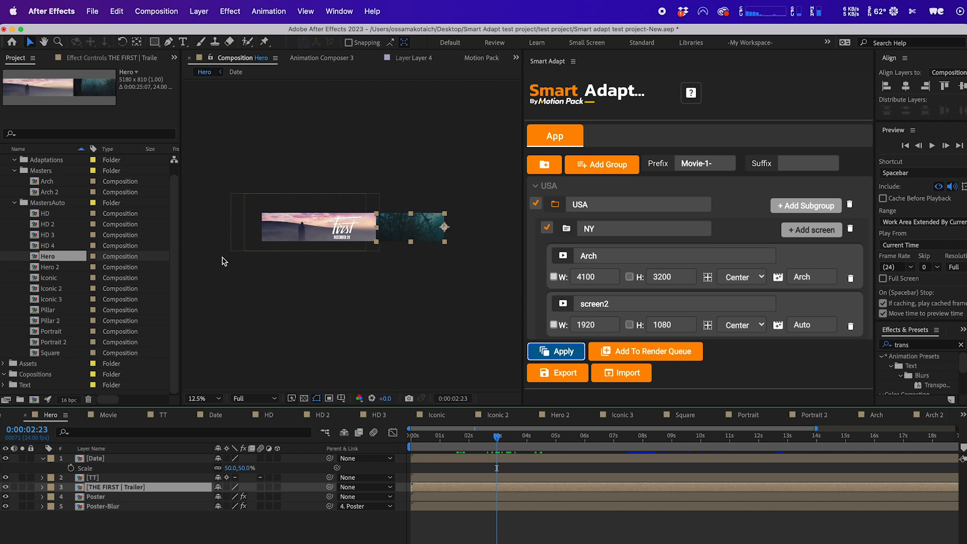
double_click(54, 267)
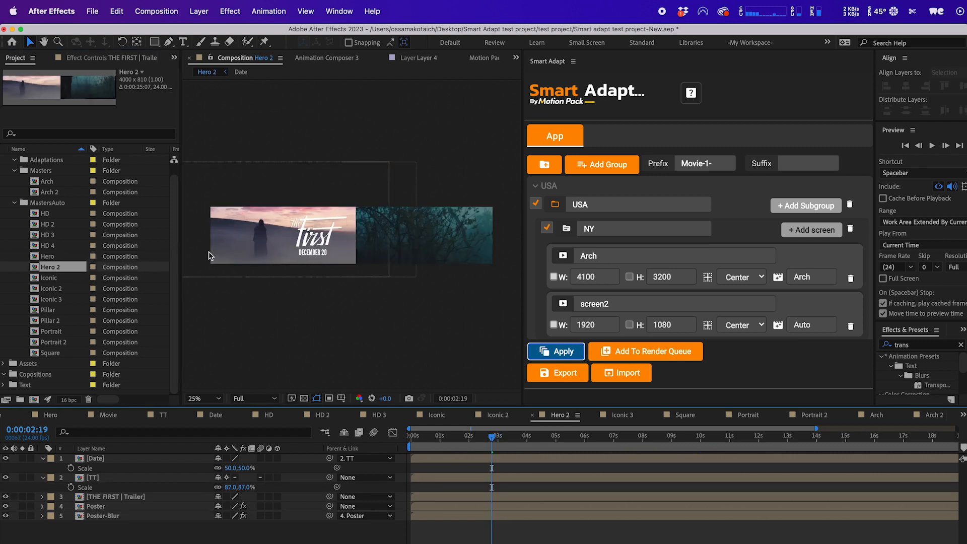
double_click(61, 260)
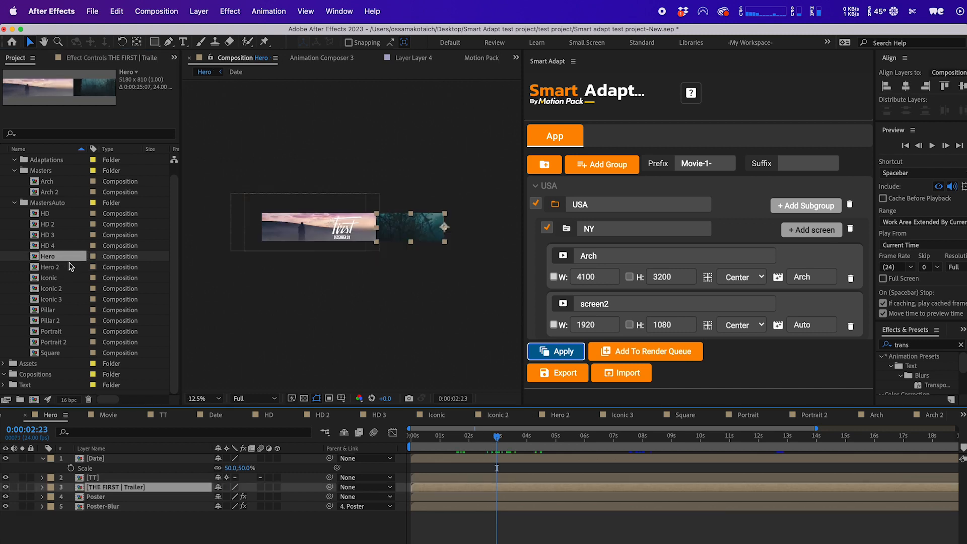
click(68, 266)
double_click(67, 266)
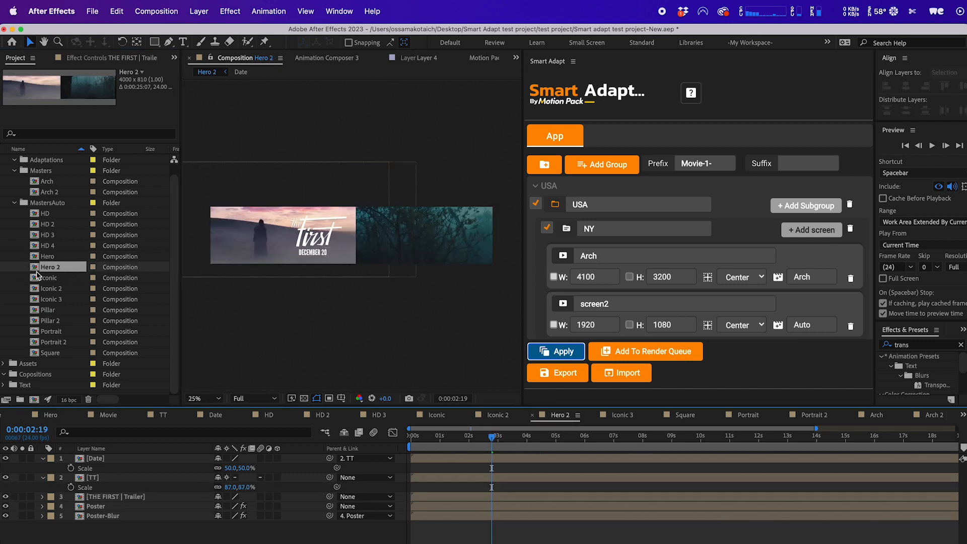
Open the Iconic, Iconic 2, Iconic 3, Pillar and Pillar 2 compositions one by one to review them.
double_click(49, 279)
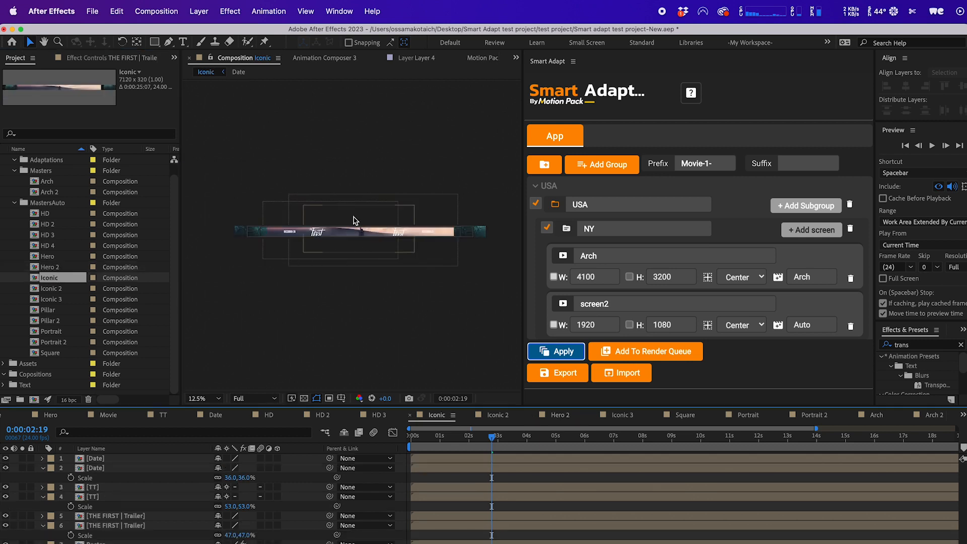
double_click(47, 290)
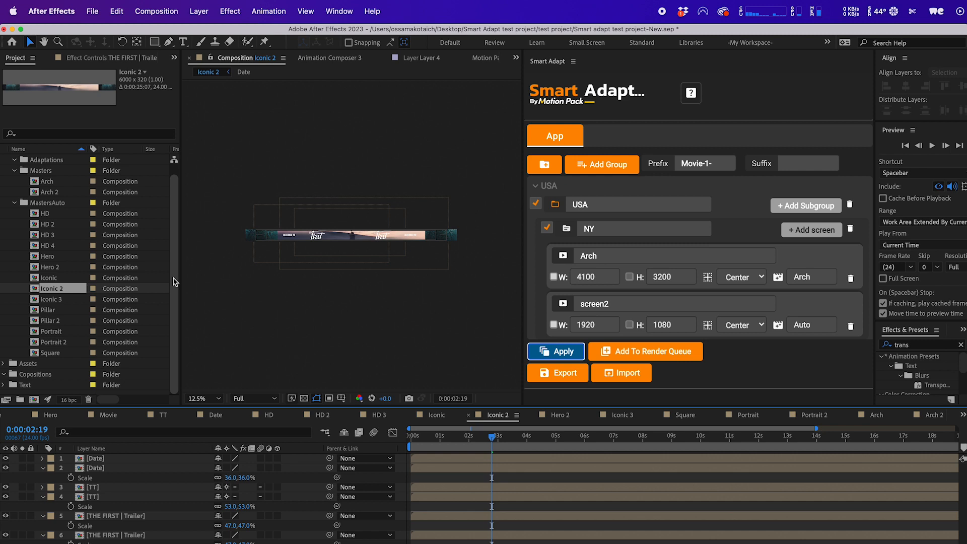
double_click(53, 299)
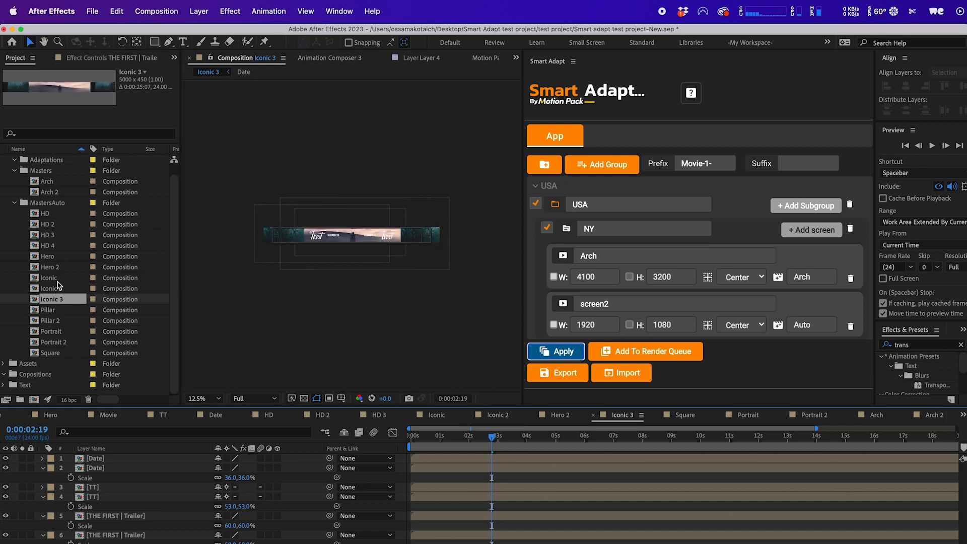
double_click(61, 311)
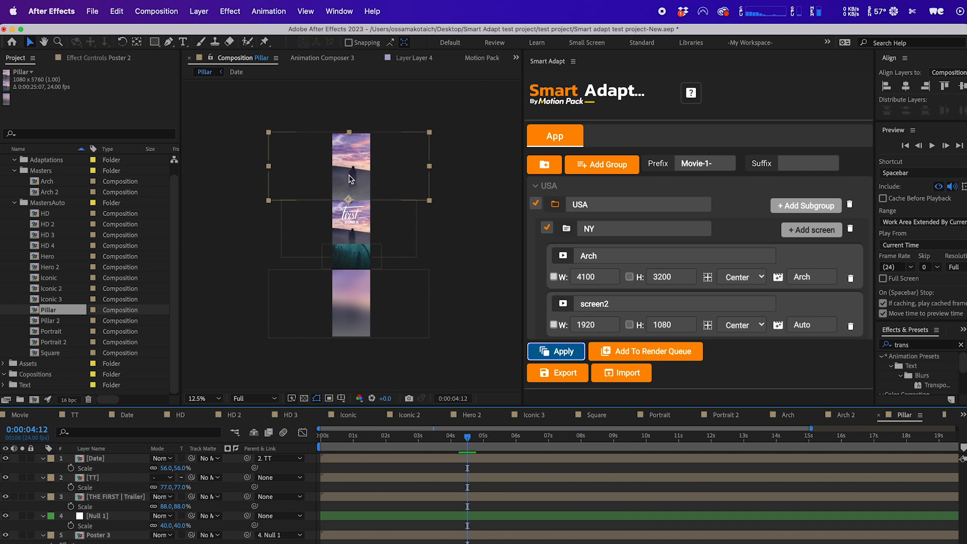
double_click(50, 321)
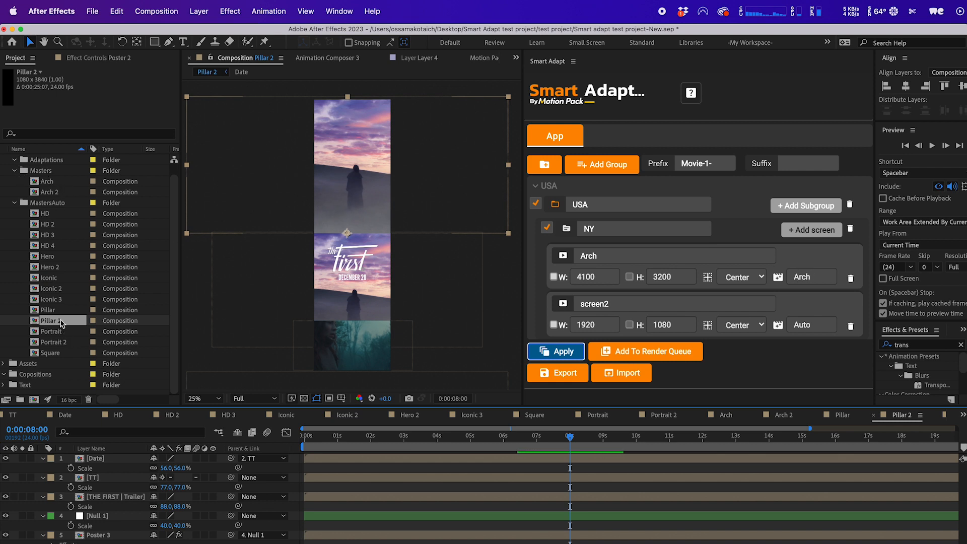
double_click(75, 310)
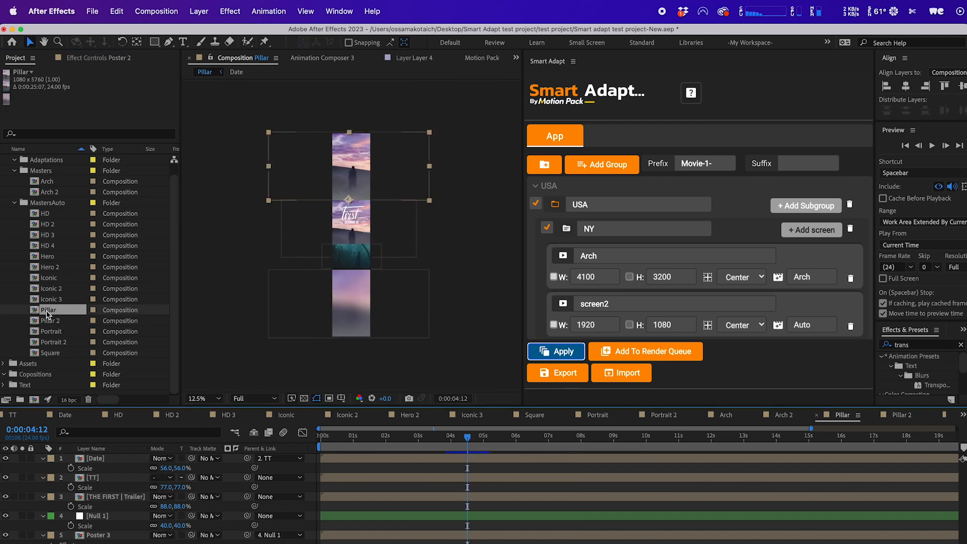
Open the Portrait composition and view its composition settings without changing them.
double_click(58, 335)
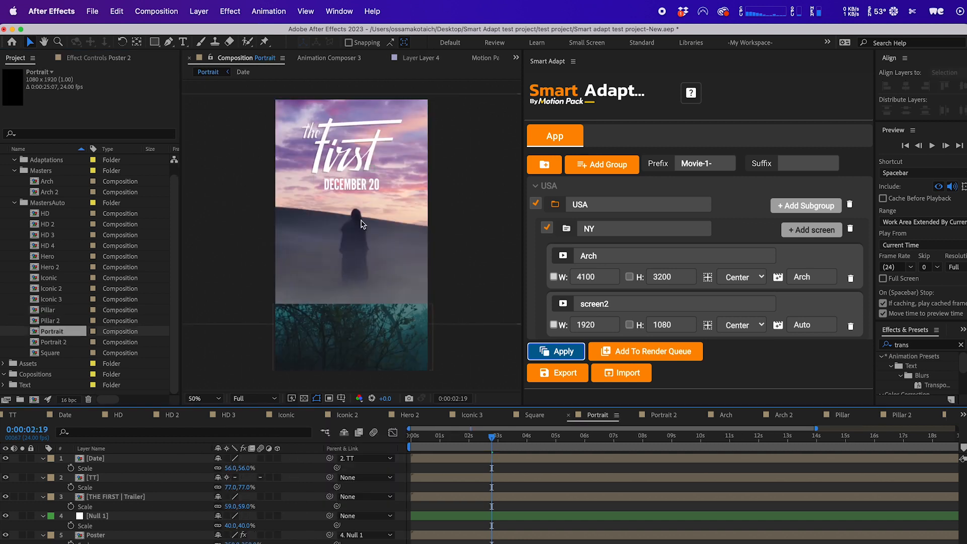
key(super+k)
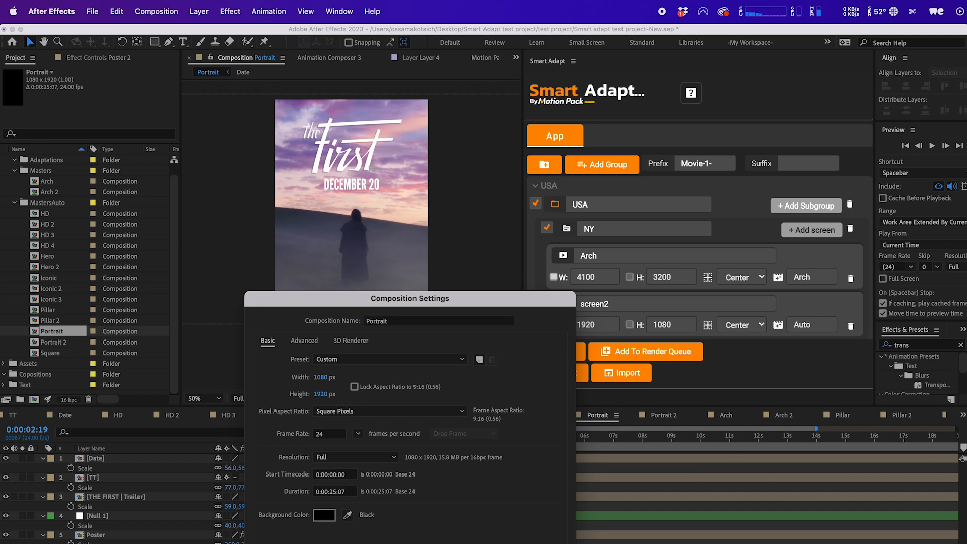
key(Escape)
Open the Portrait 2, Square, Arch 2 and Arch compositions to review them.
double_click(53, 342)
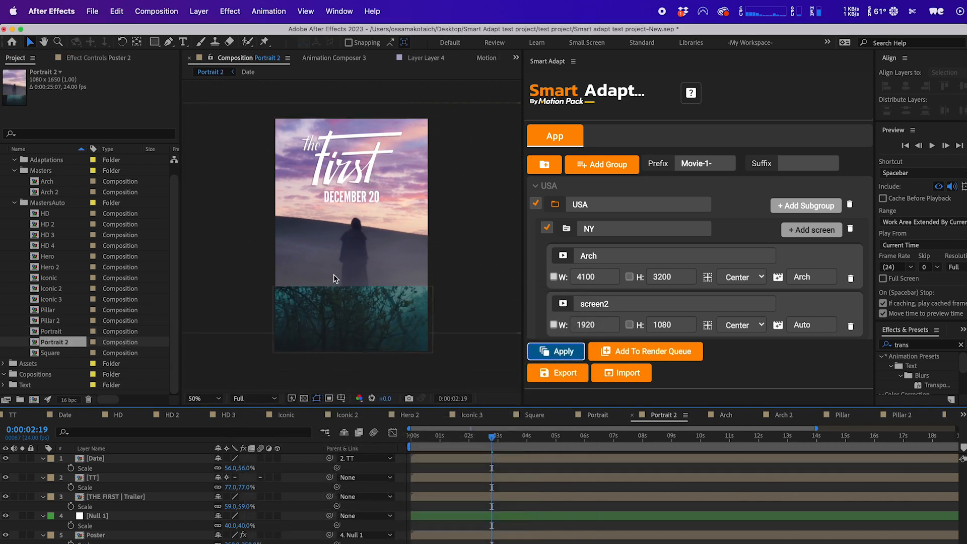
double_click(44, 352)
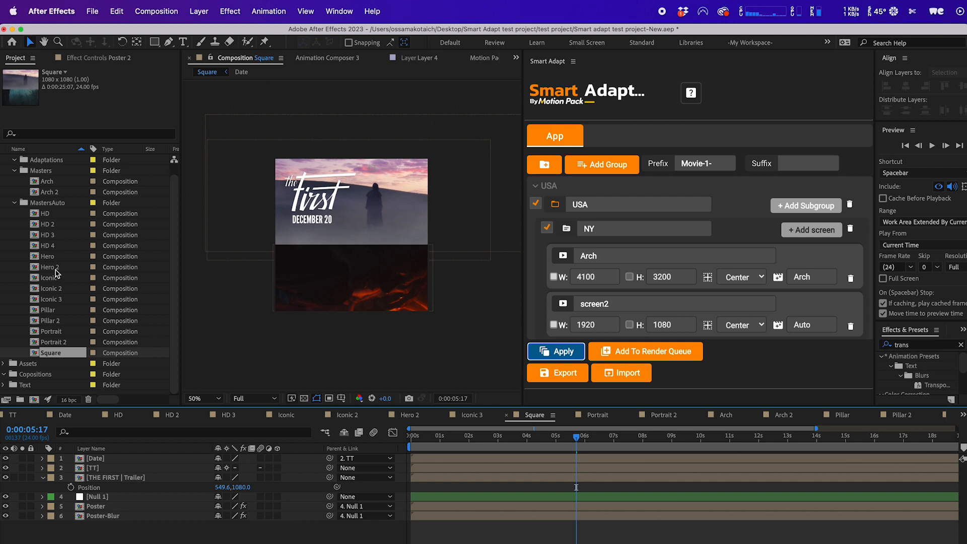
double_click(55, 191)
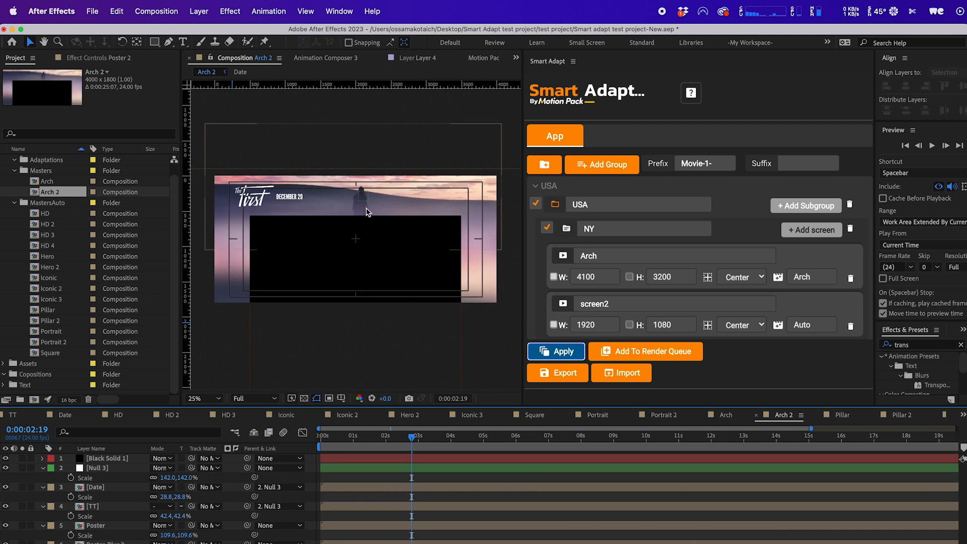
double_click(57, 182)
double_click(56, 192)
Import the Smart Adapt setup from the Digital screen-test-json file in the test project folder.
click(630, 373)
click(638, 379)
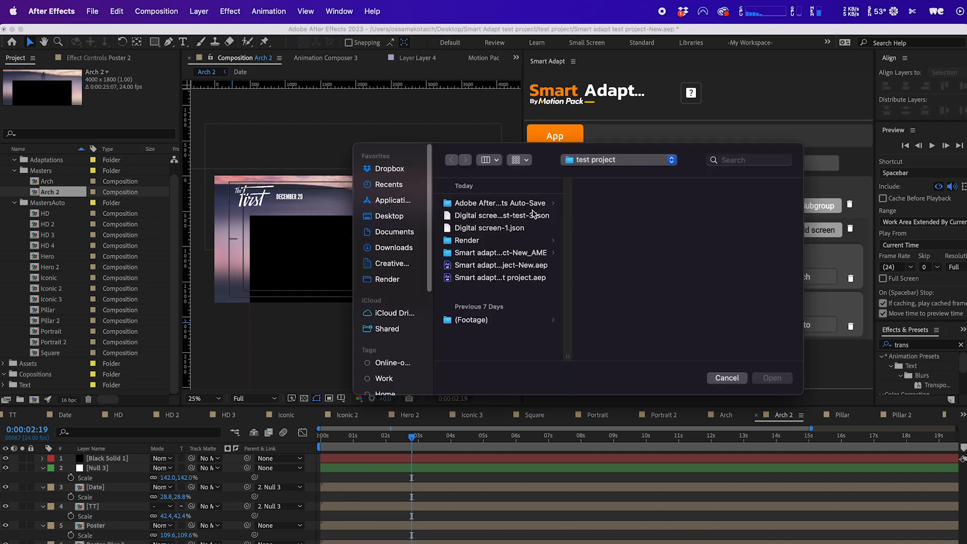
click(534, 215)
click(781, 381)
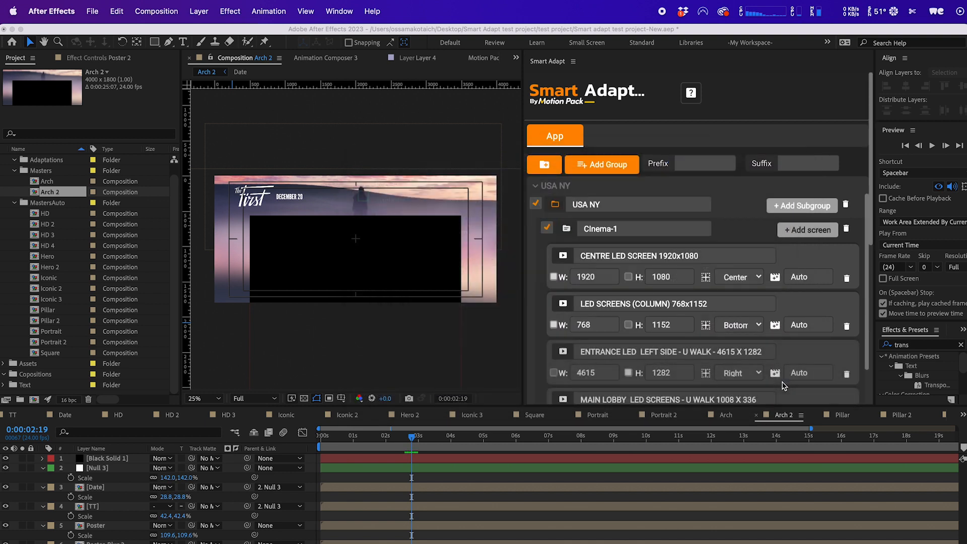
Expand the UK London group and scroll through its subgroups and screen sizes.
click(723, 192)
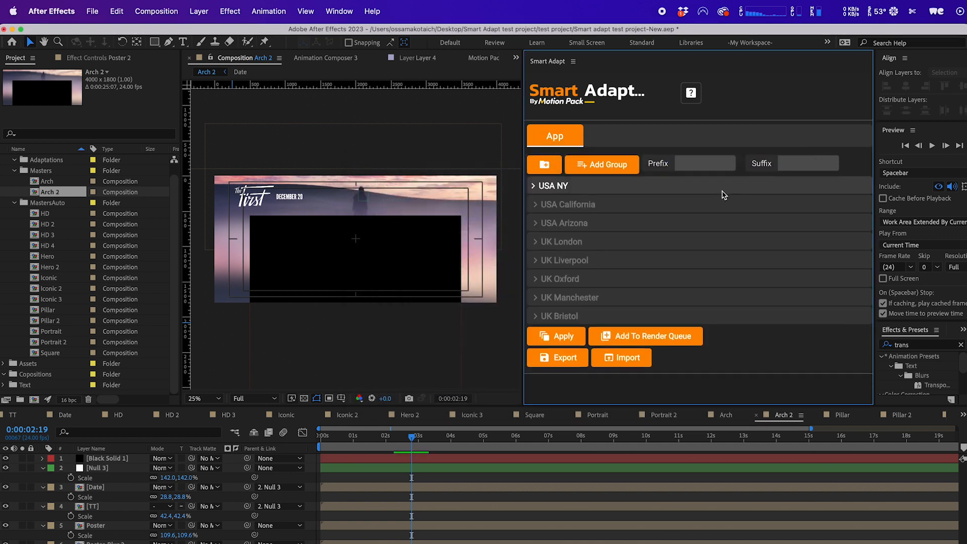
click(703, 242)
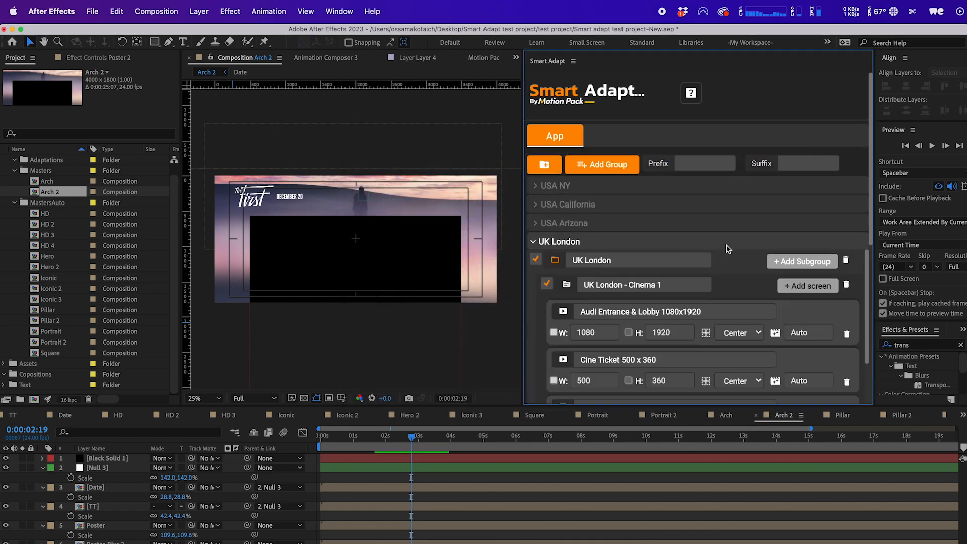
scroll(745, 282, down, 8)
scroll(758, 293, down, 6)
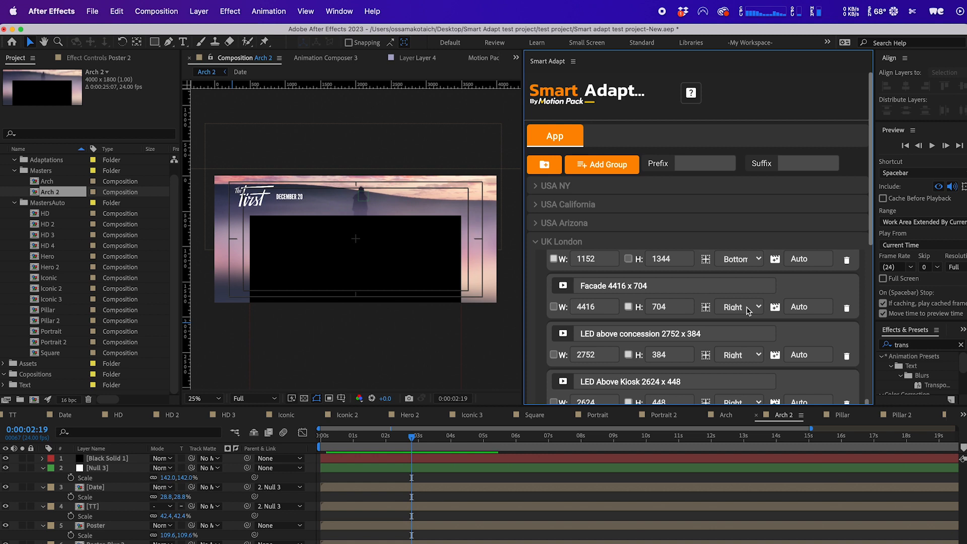
scroll(730, 357, down, 2)
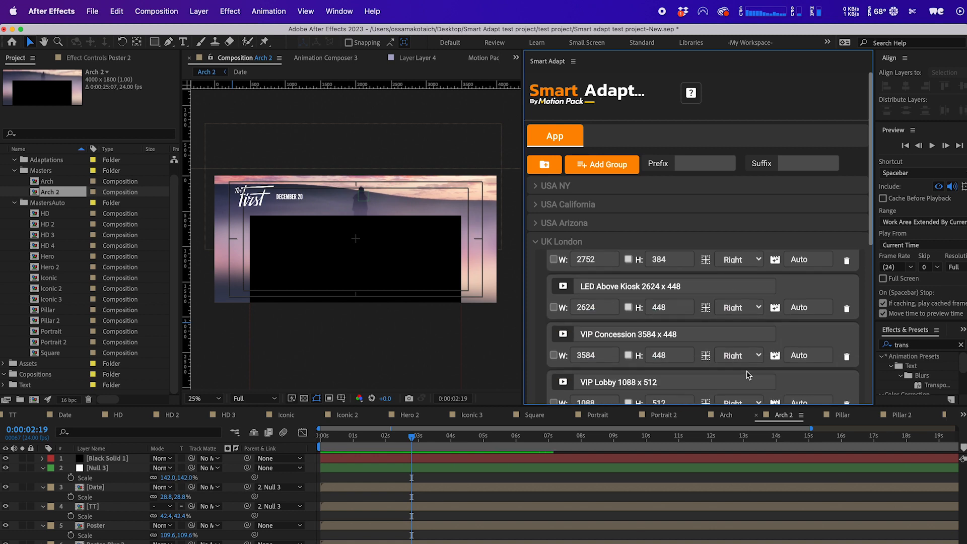
scroll(745, 376, down, 3)
scroll(747, 374, down, 2)
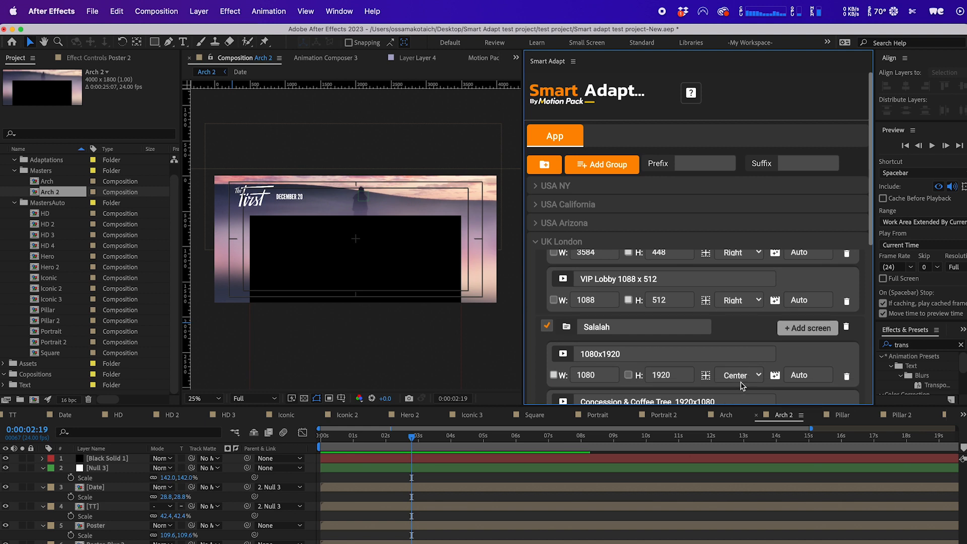
scroll(740, 385, down, 3)
scroll(810, 361, up, 5)
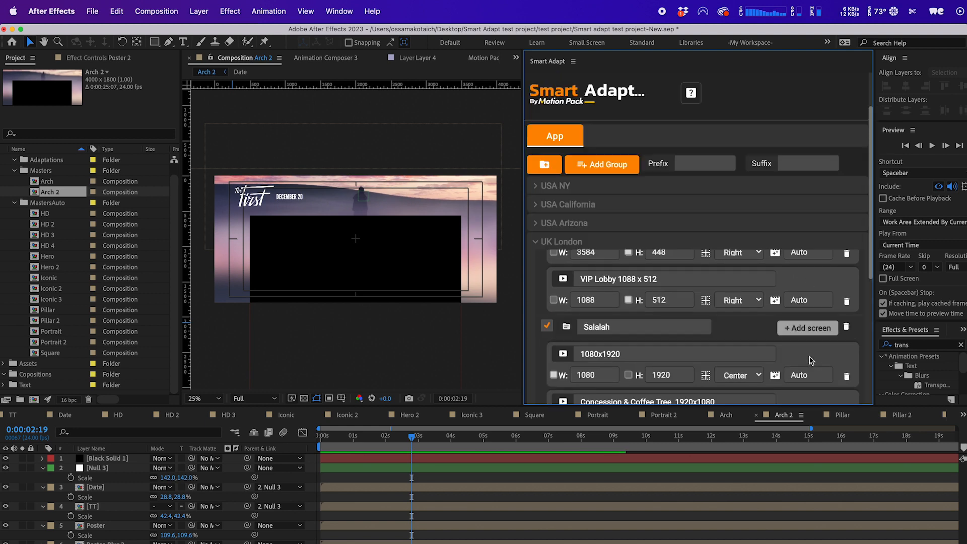
click(684, 239)
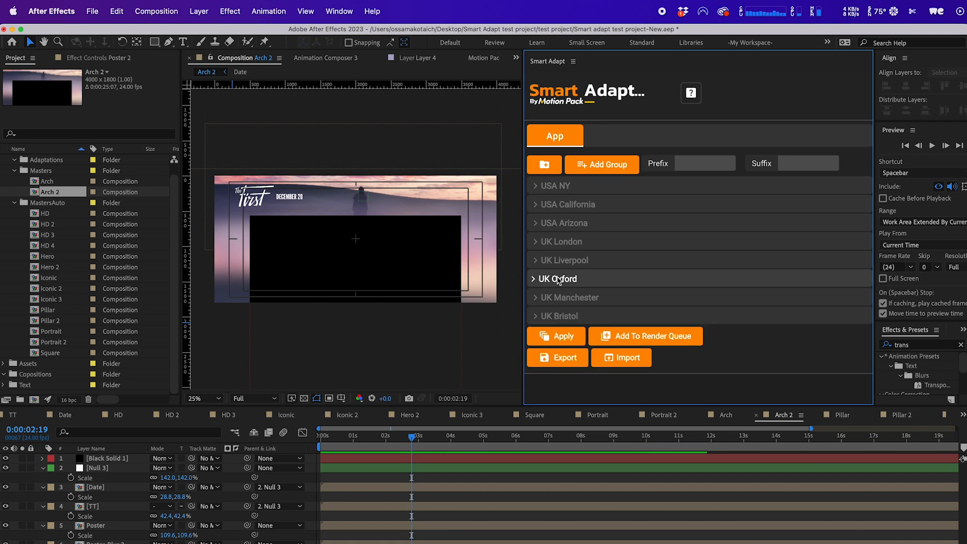
Expand the USA NY group and toggle the USA NY and Cinema-1 selection checkboxes.
click(572, 191)
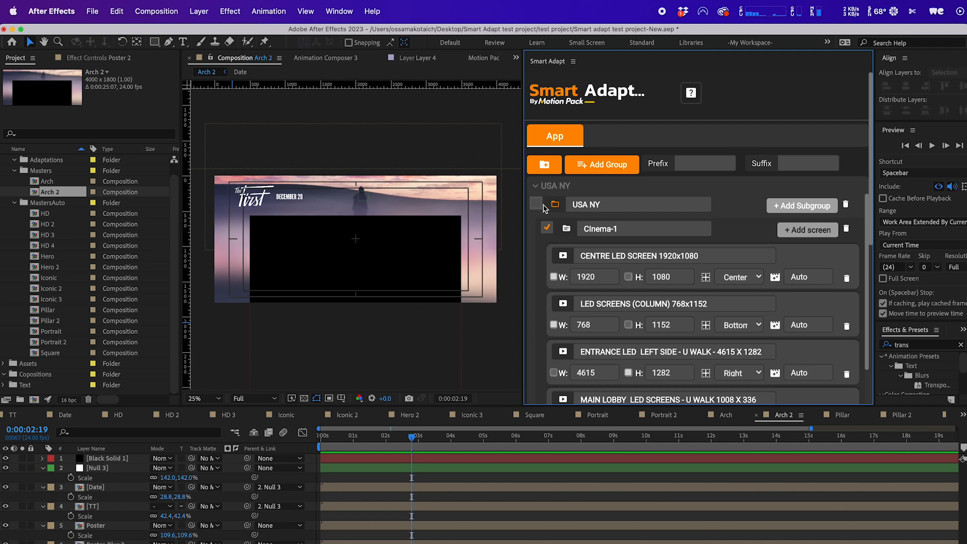
click(576, 190)
click(605, 191)
click(603, 186)
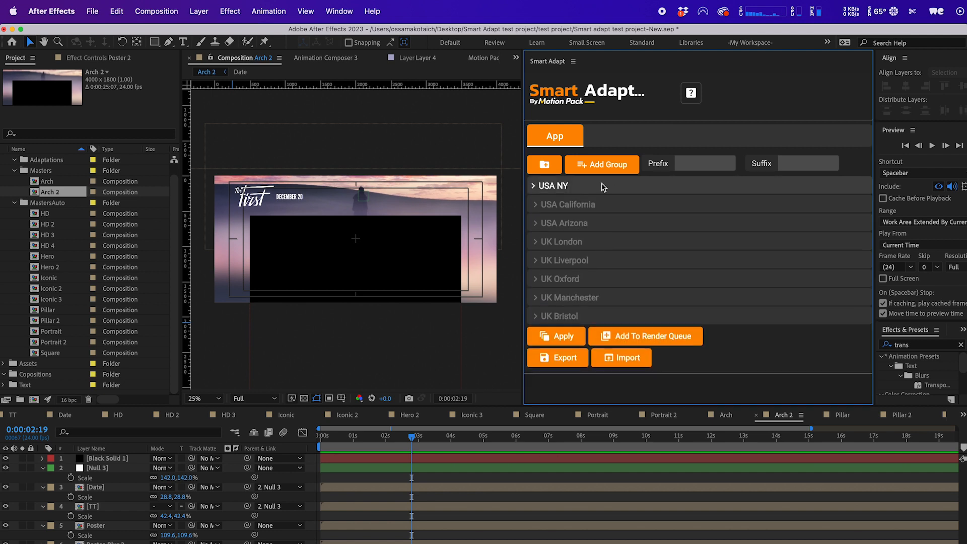
click(626, 190)
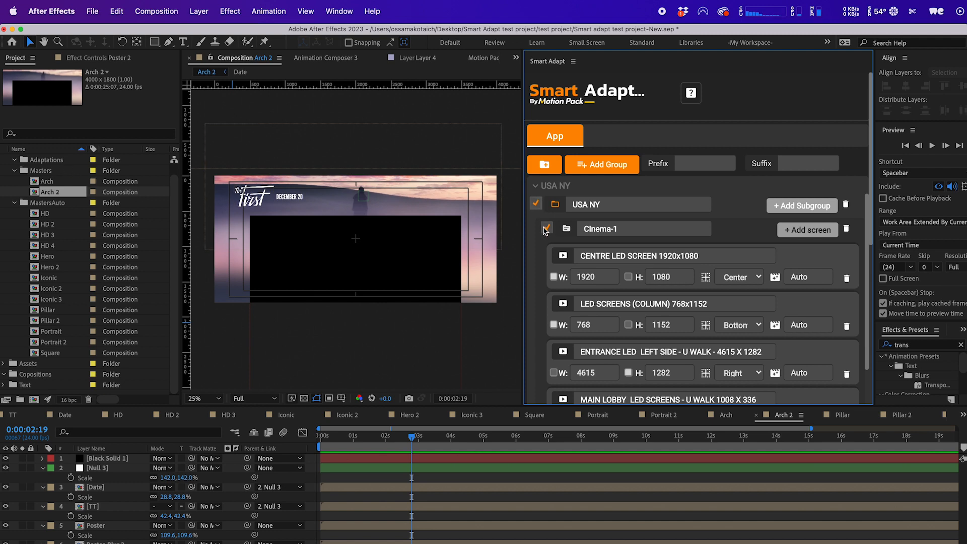
click(536, 204)
click(547, 230)
scroll(538, 259, down, 10)
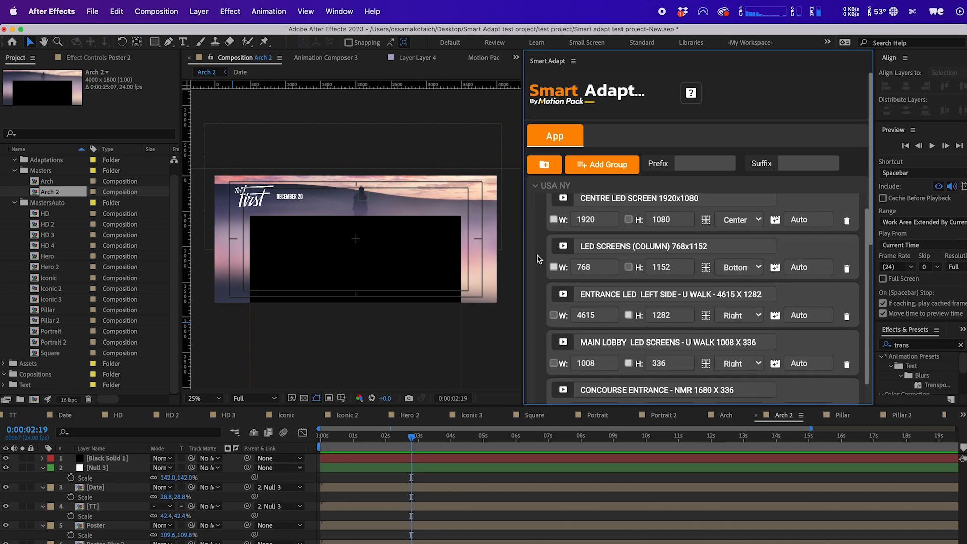
scroll(538, 257, up, 10)
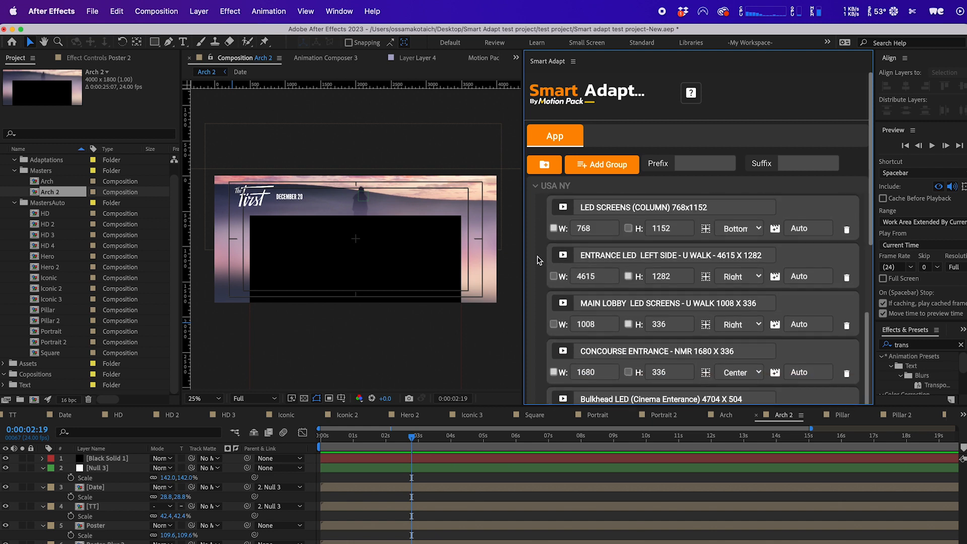
click(546, 229)
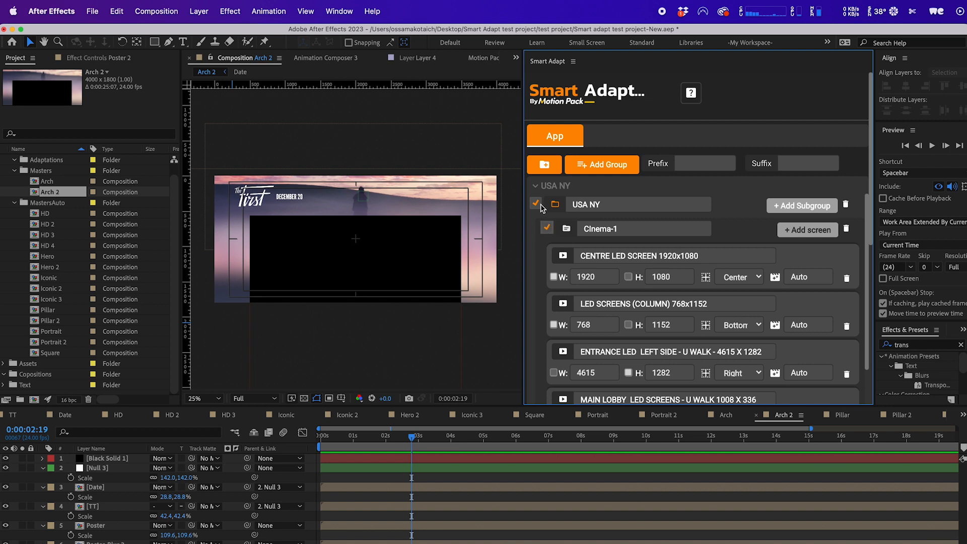
Deselect the USA California group, then collapse it and expand the UK London group.
click(677, 189)
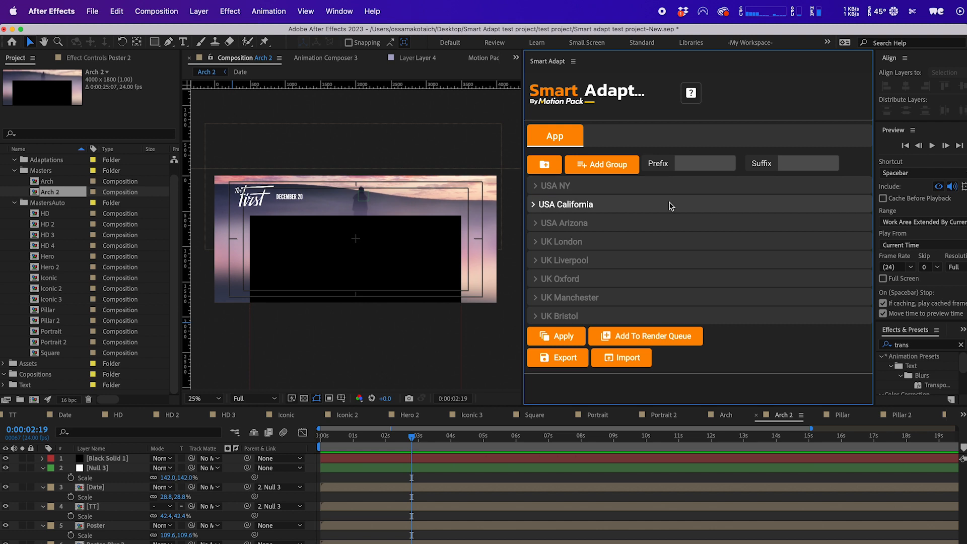
click(635, 205)
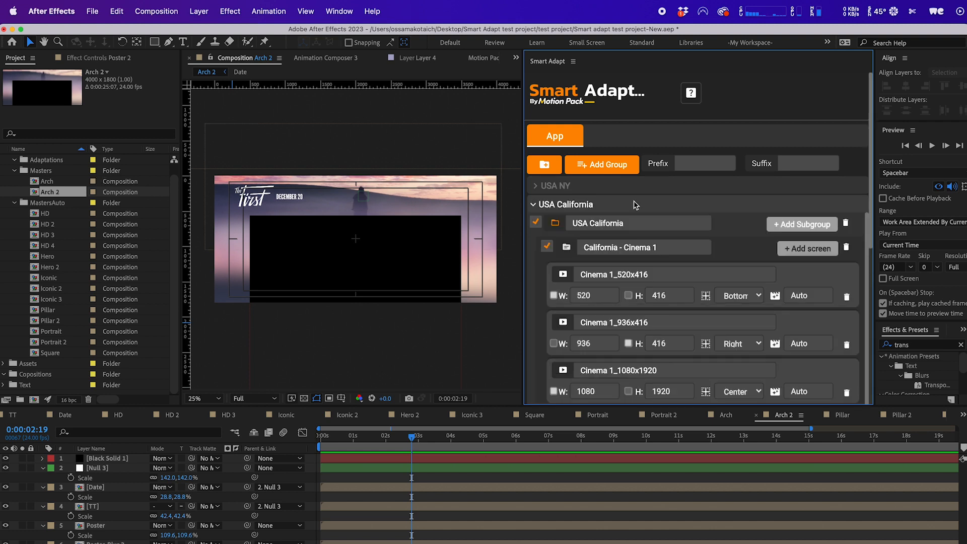
click(547, 248)
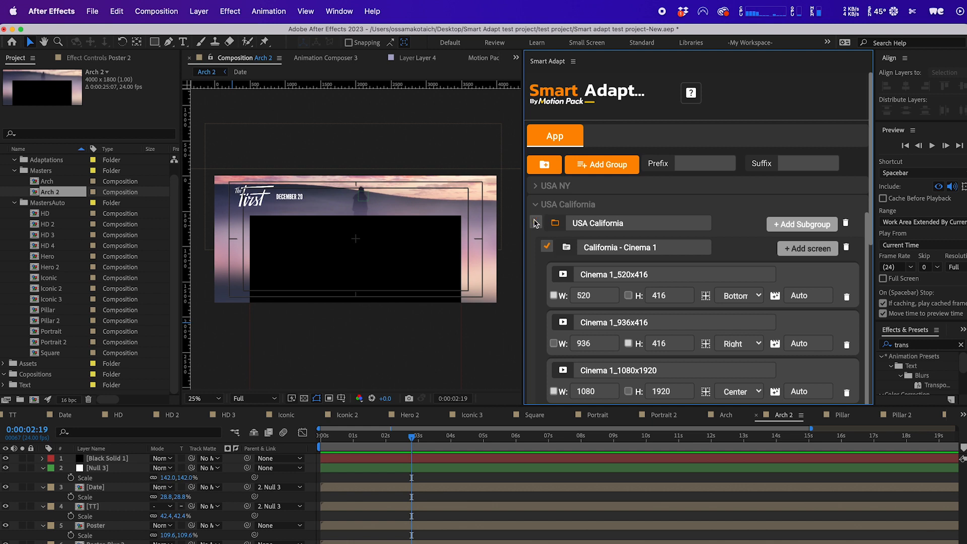
click(603, 209)
click(579, 245)
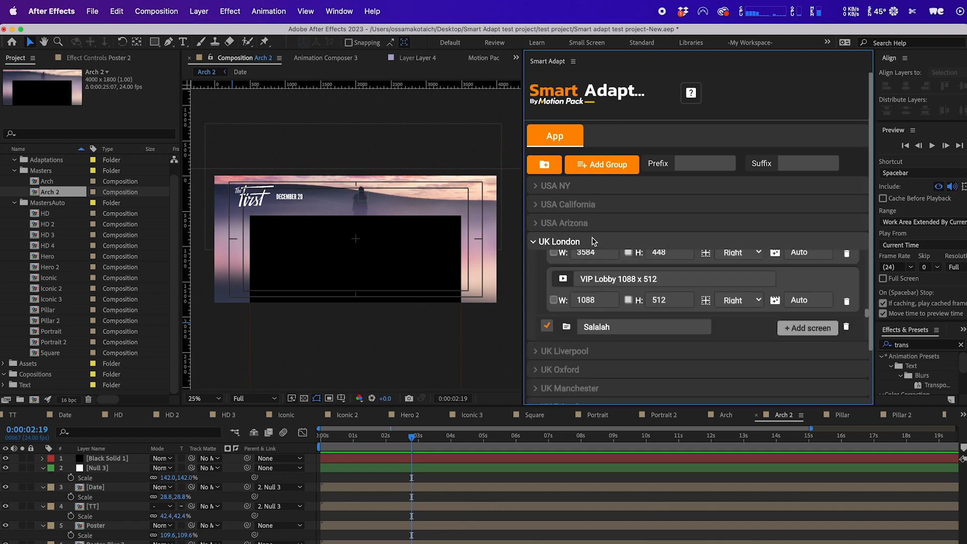
Toggle the UK London group's selection checkbox and collapse the UK London group.
scroll(540, 290, down, 2)
scroll(540, 291, up, 3)
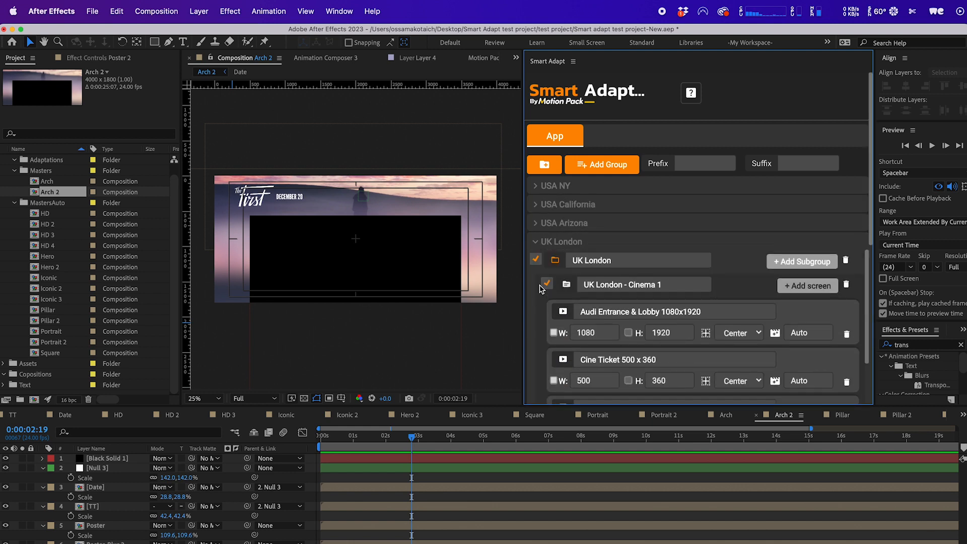
click(534, 260)
click(535, 260)
click(630, 242)
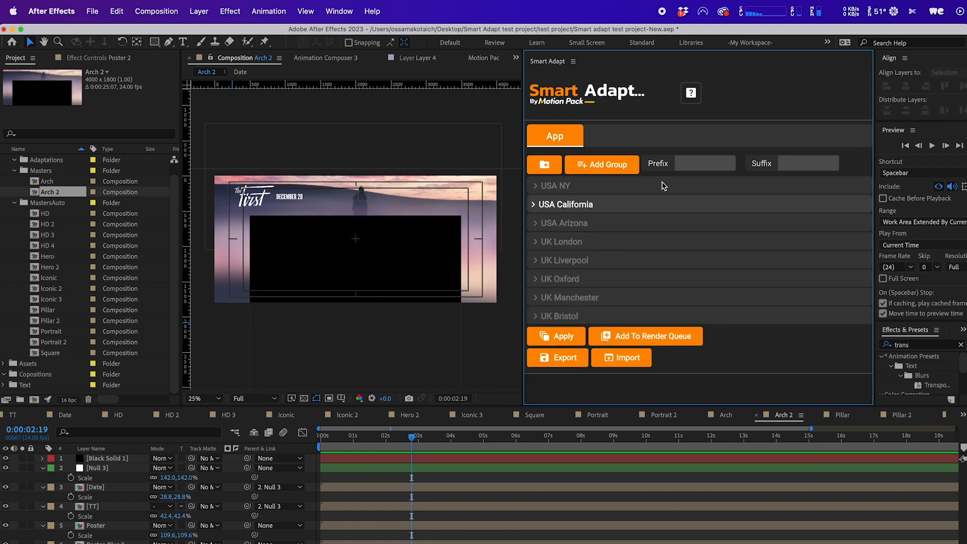
Set the name prefix to Movie- and apply Smart Adapt to generate the adapted compositions.
click(686, 162)
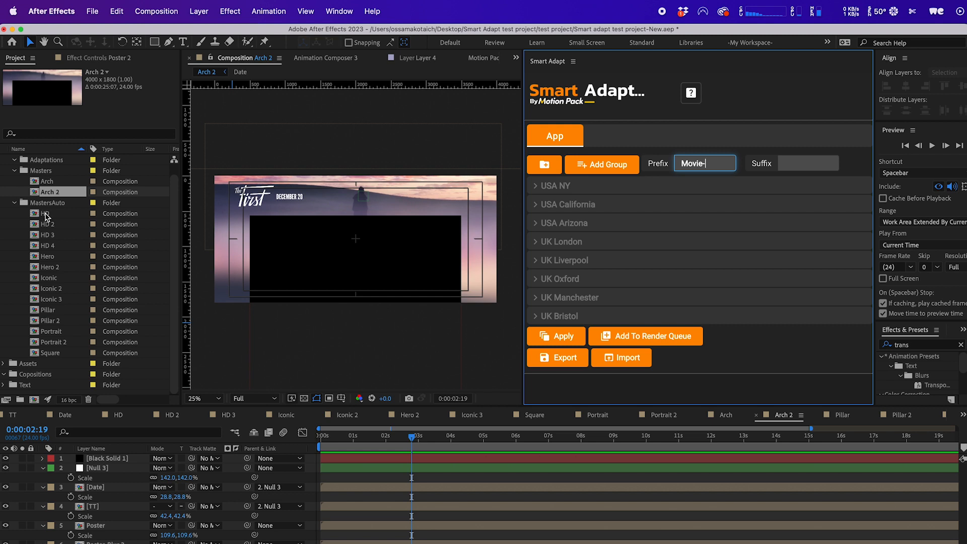
click(630, 278)
click(631, 280)
click(632, 297)
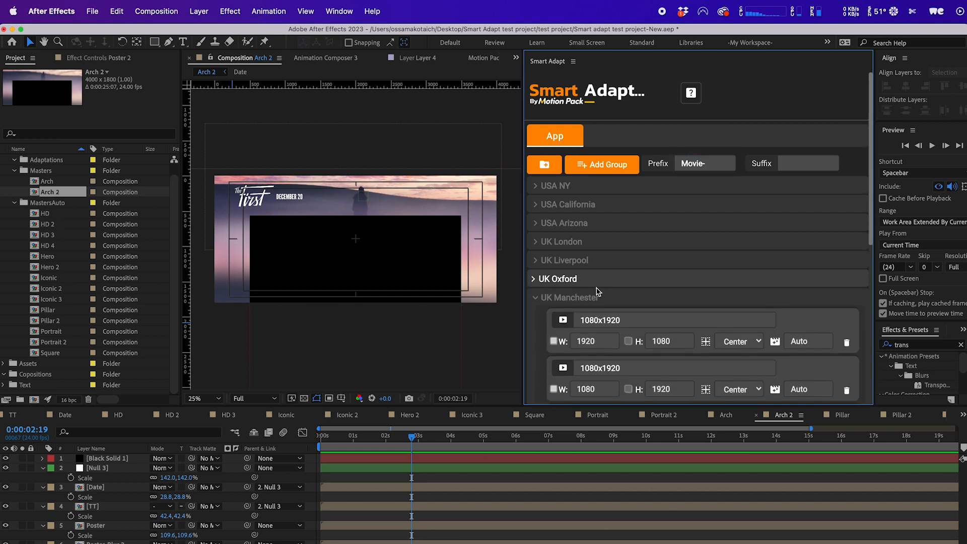
click(618, 301)
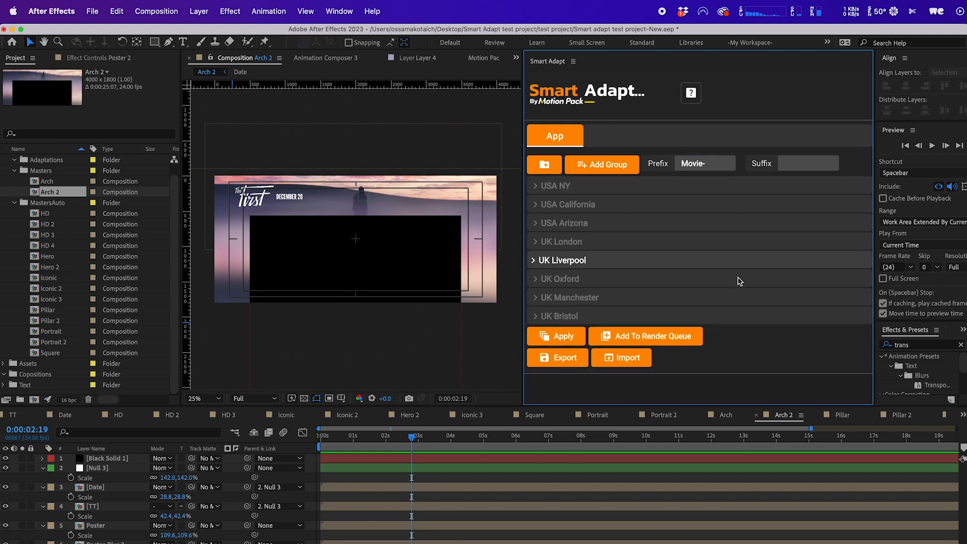
click(557, 338)
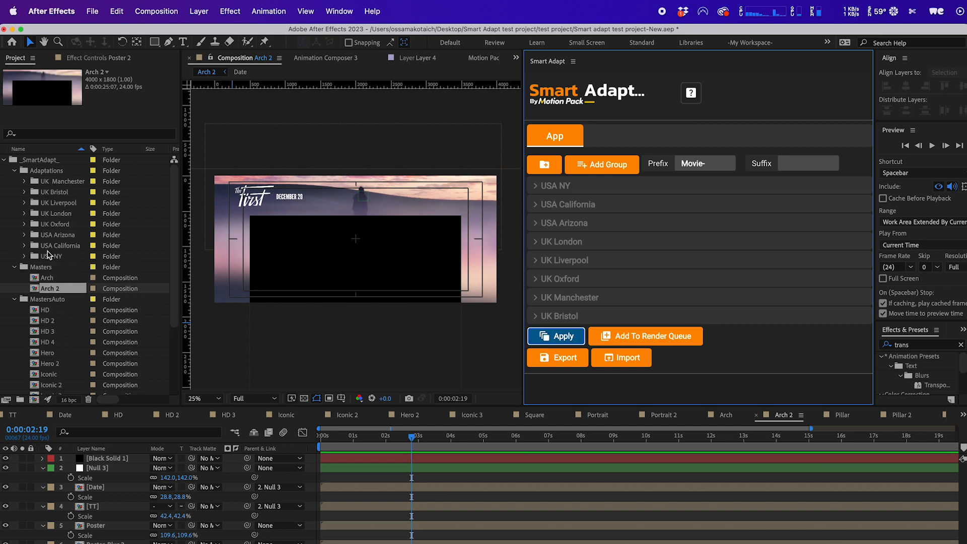
Select all the adaptation group folders in the project and expand them.
click(63, 183)
shift+click(57, 255)
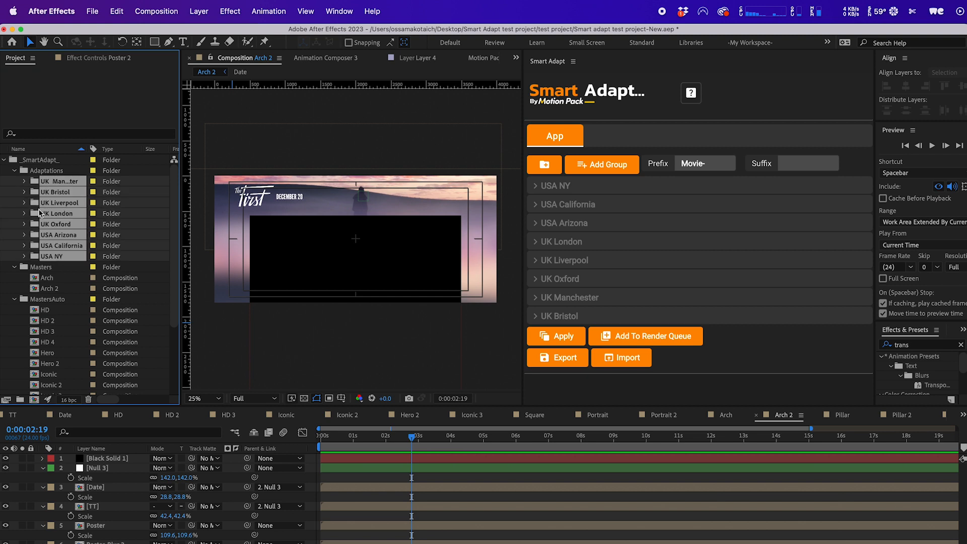
click(24, 181)
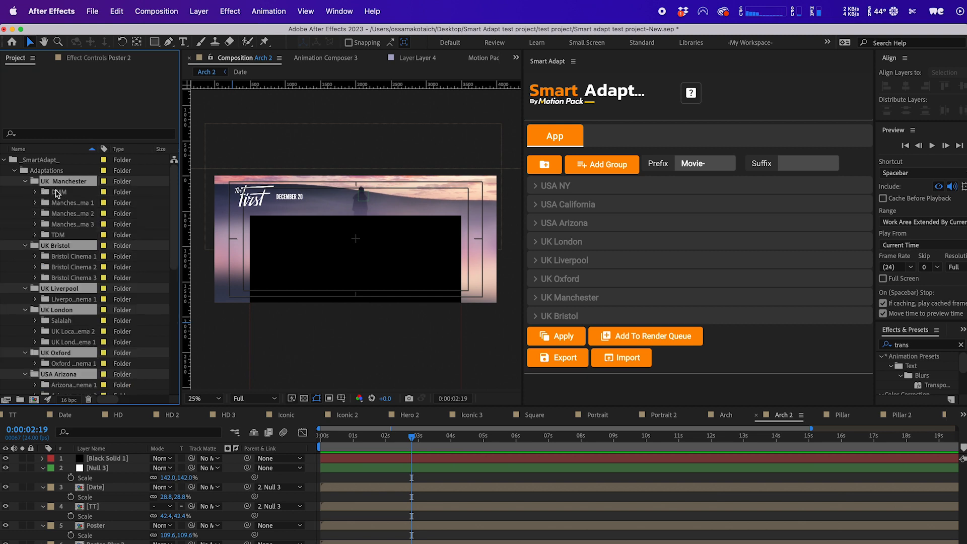
Expand each group's subfolders in the project to review the generated compositions.
scroll(70, 301, down, 5)
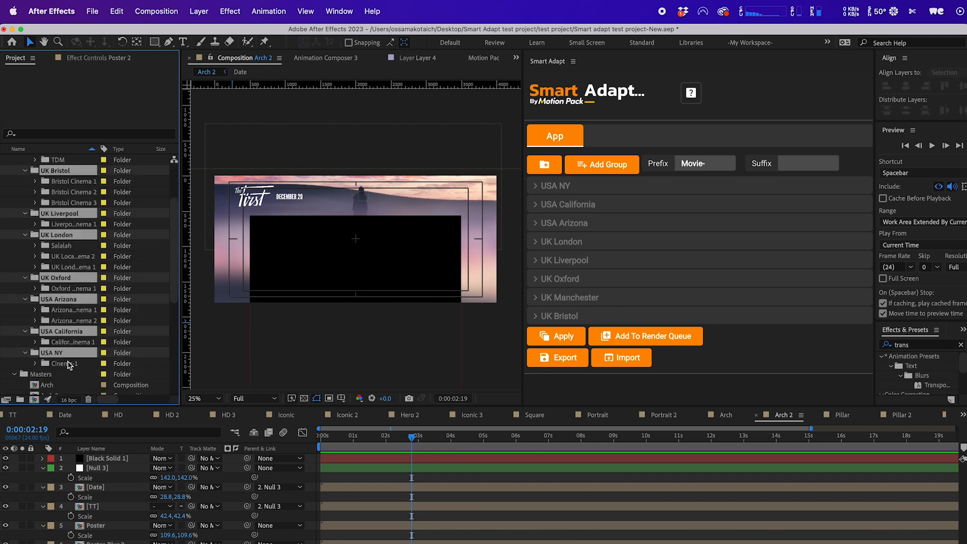
click(36, 192)
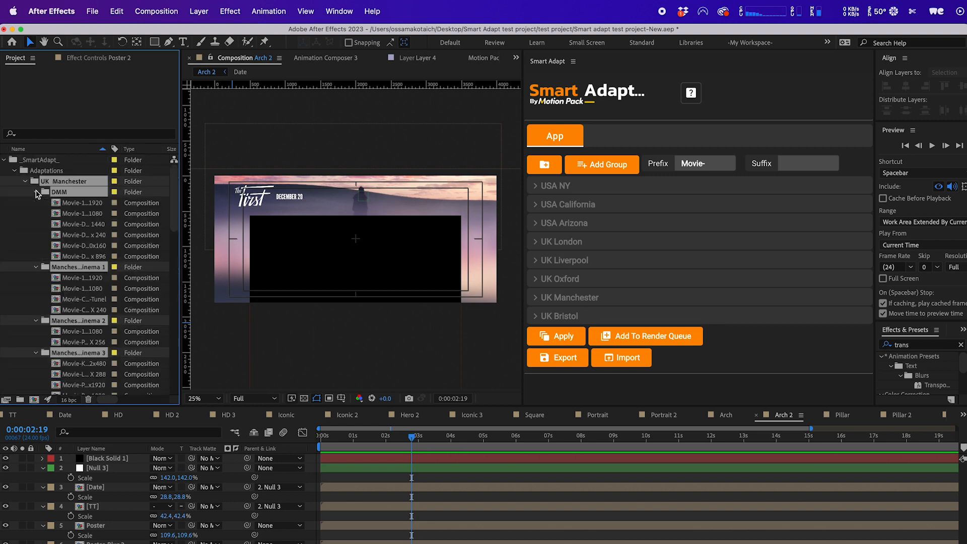
scroll(86, 240, down, 12)
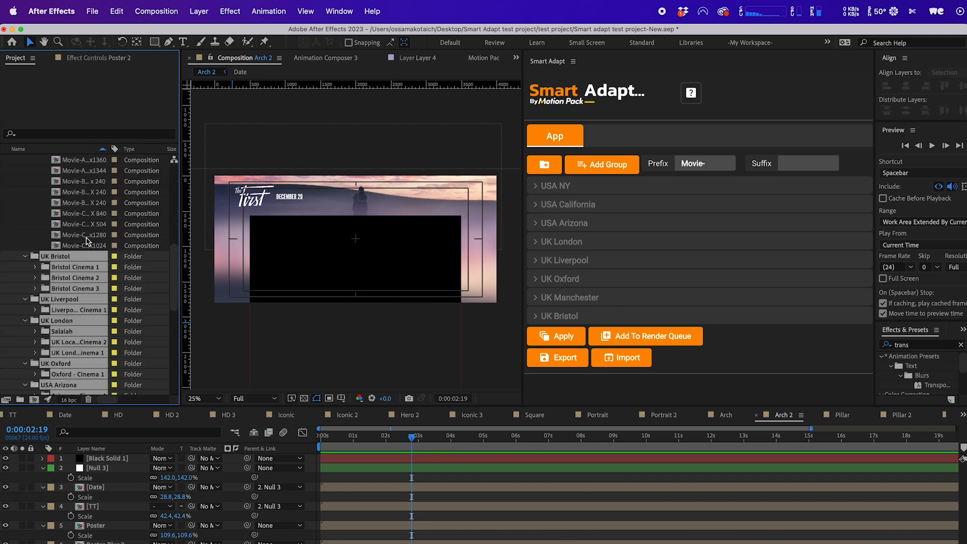
click(37, 235)
scroll(39, 237, down, 10)
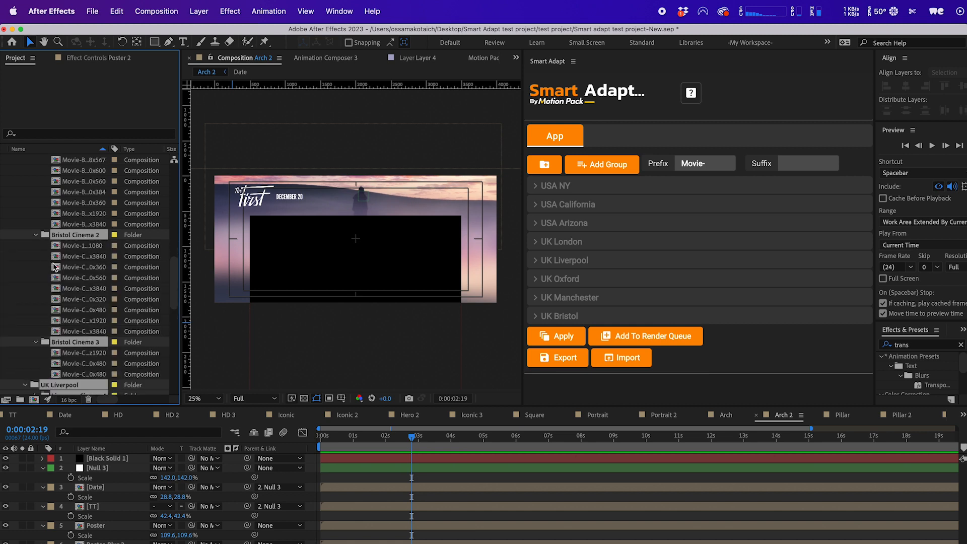
scroll(35, 287, down, 5)
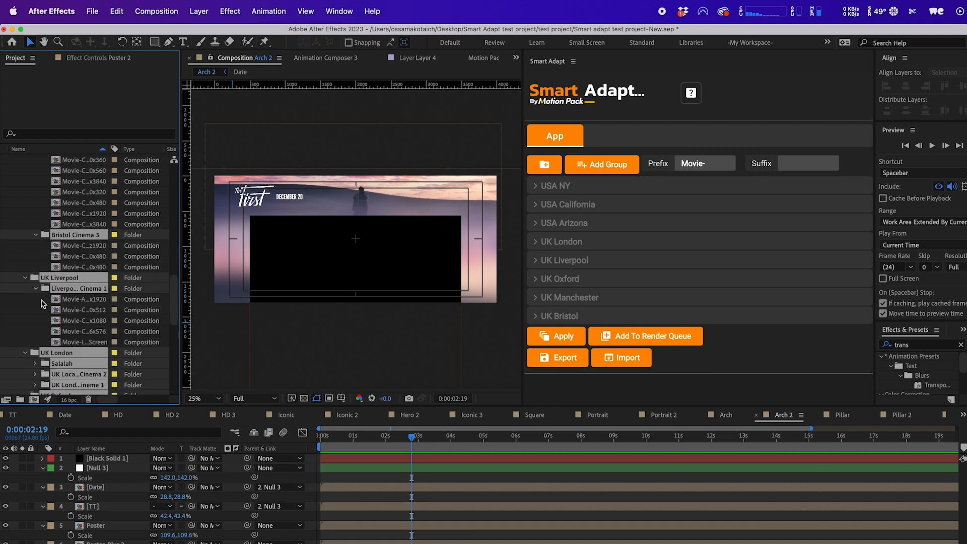
click(35, 234)
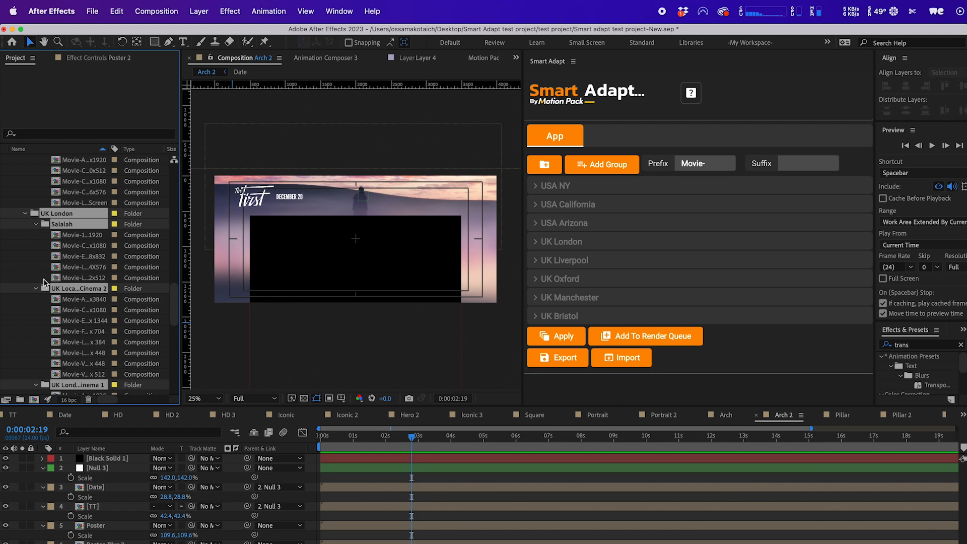
scroll(44, 283, down, 7)
click(35, 320)
scroll(36, 320, down, 4)
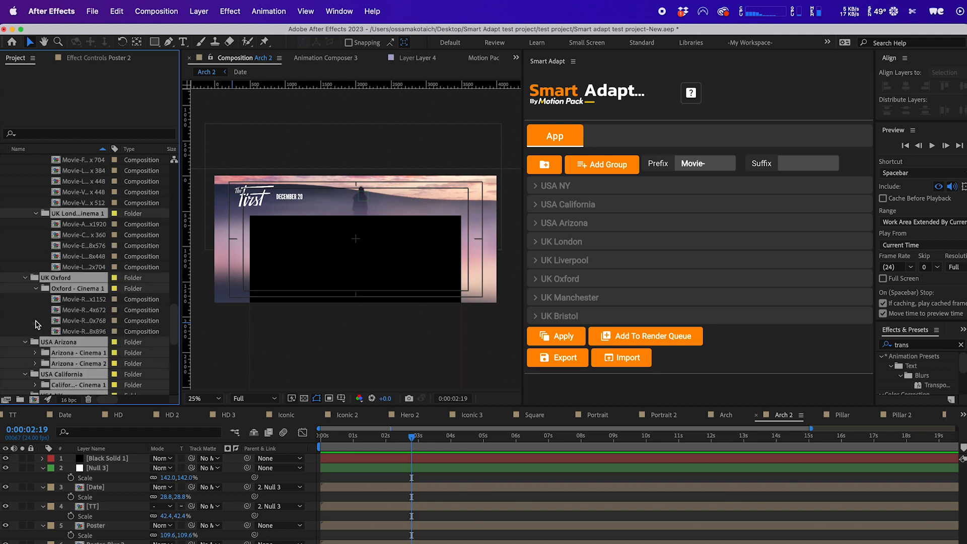
click(35, 309)
scroll(44, 317, down, 4)
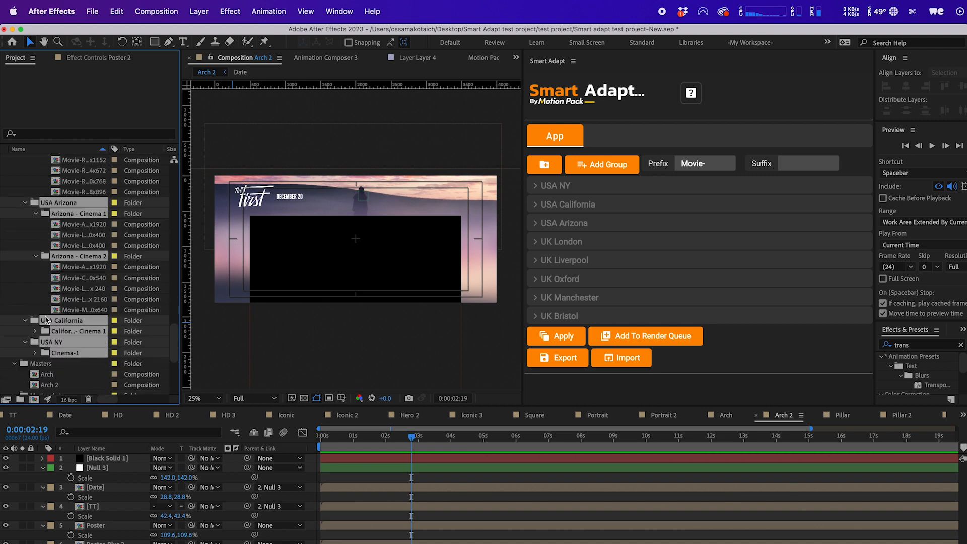
click(35, 331)
scroll(35, 335, down, 6)
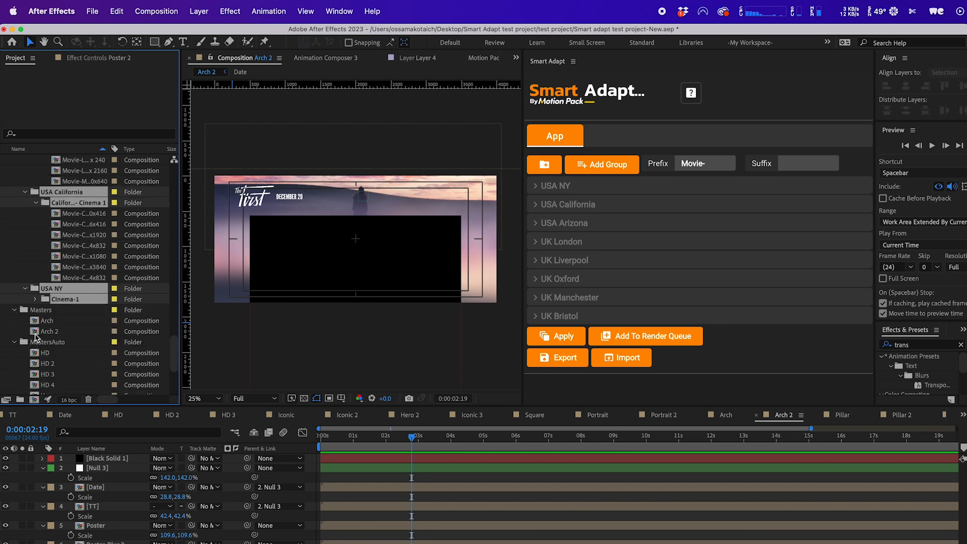
click(36, 299)
scroll(38, 304, down, 2)
scroll(86, 326, up, 20)
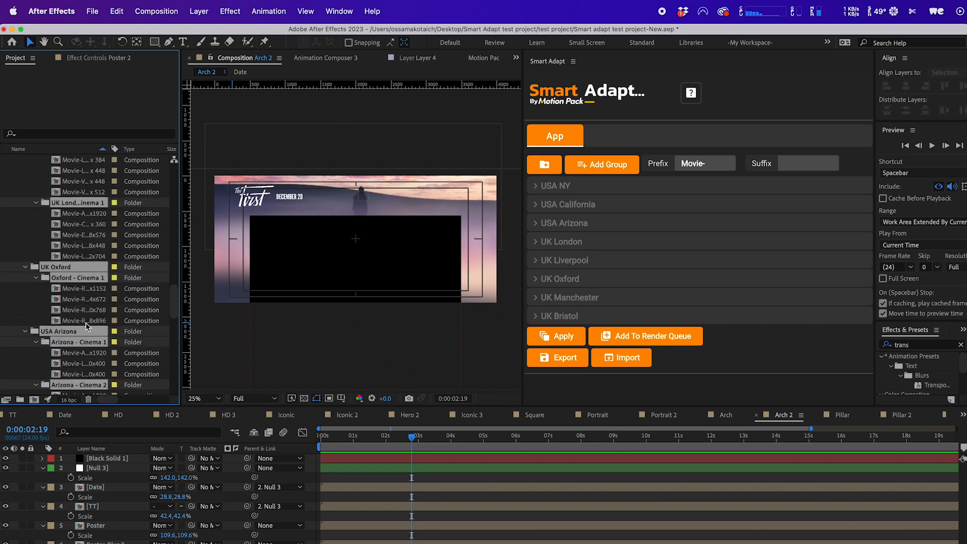
scroll(86, 325, up, 10)
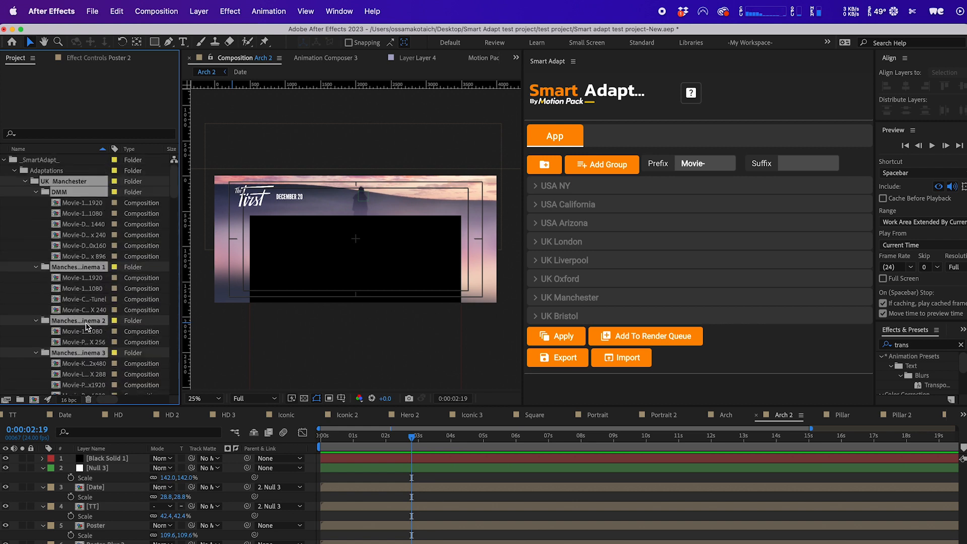
Open the DMM Movie-1080x1920 composition and preview it.
click(90, 204)
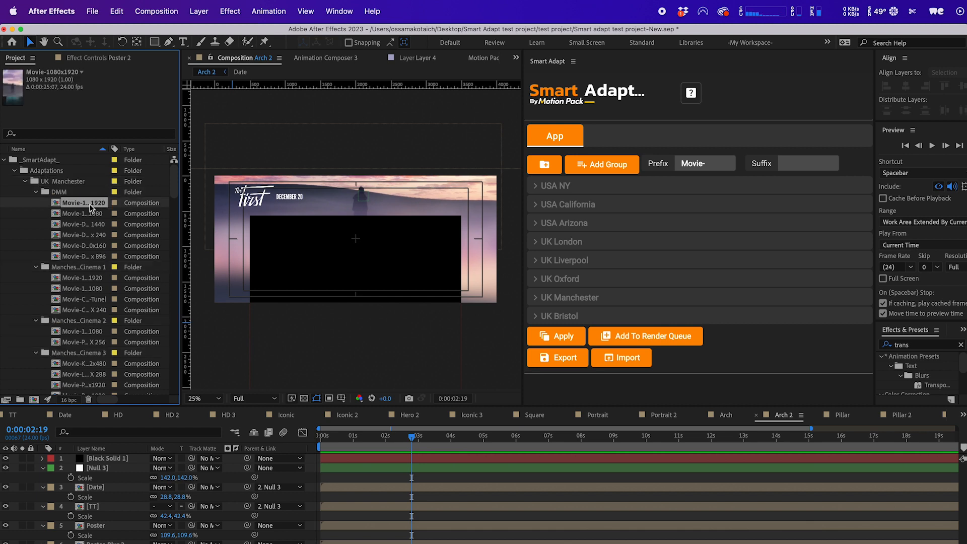
double_click(90, 204)
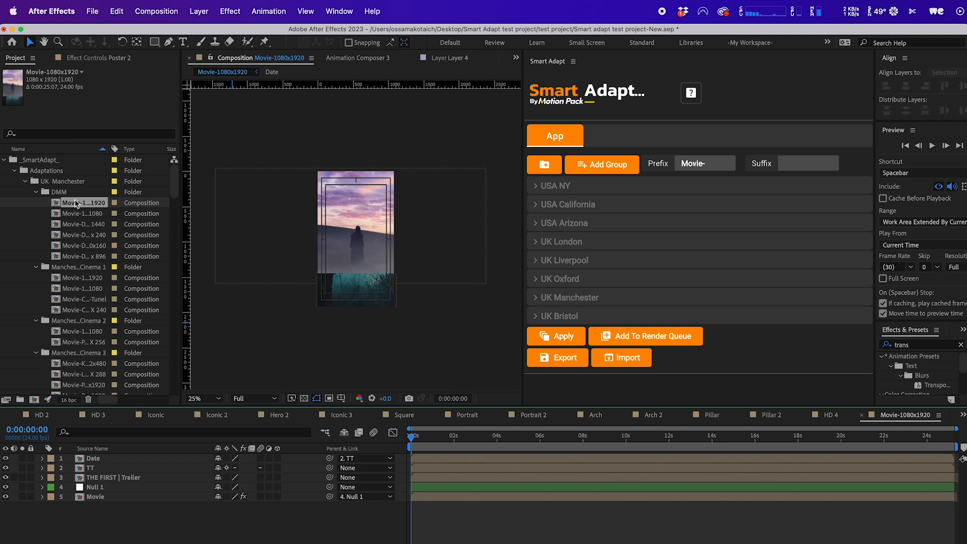
key(space)
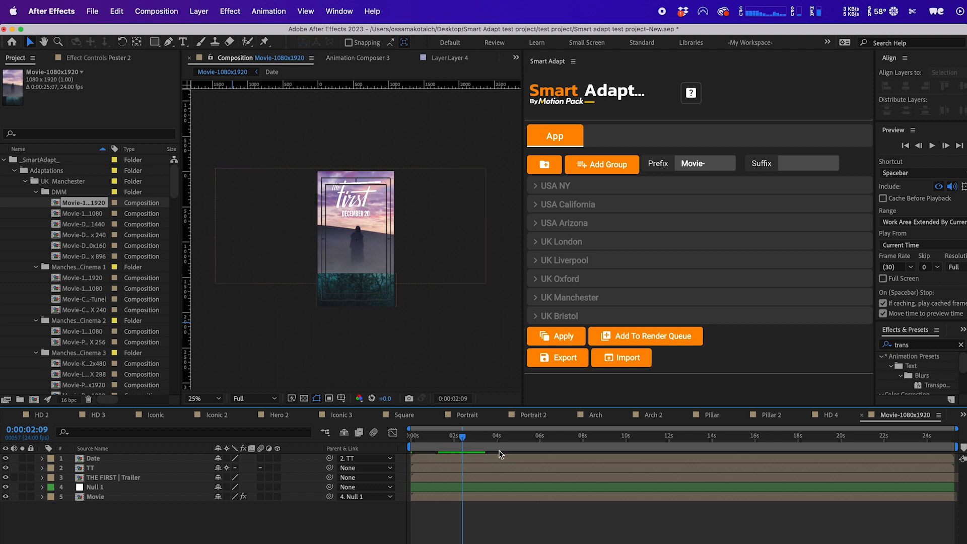
drag(504, 436, 481, 433)
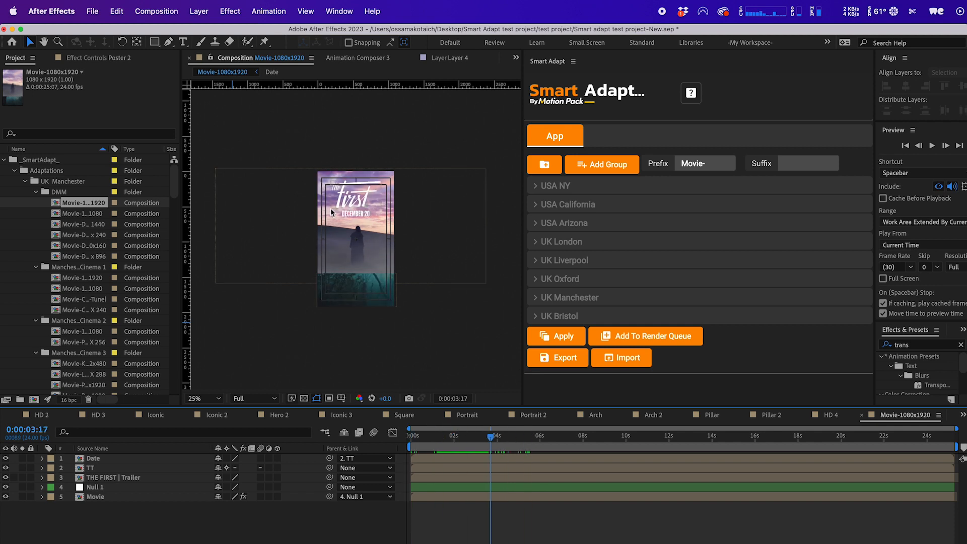
Open and scrub the Movie-1920x1080 and Movie-DMM_HeroScreen_3200 x 1440 compositions.
double_click(82, 213)
drag(443, 436, 496, 436)
double_click(74, 230)
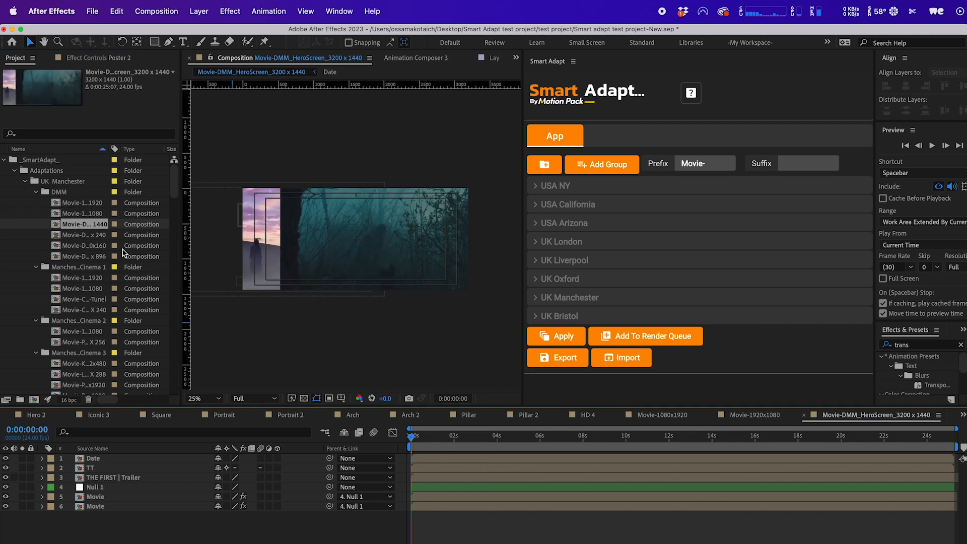
drag(495, 437, 510, 441)
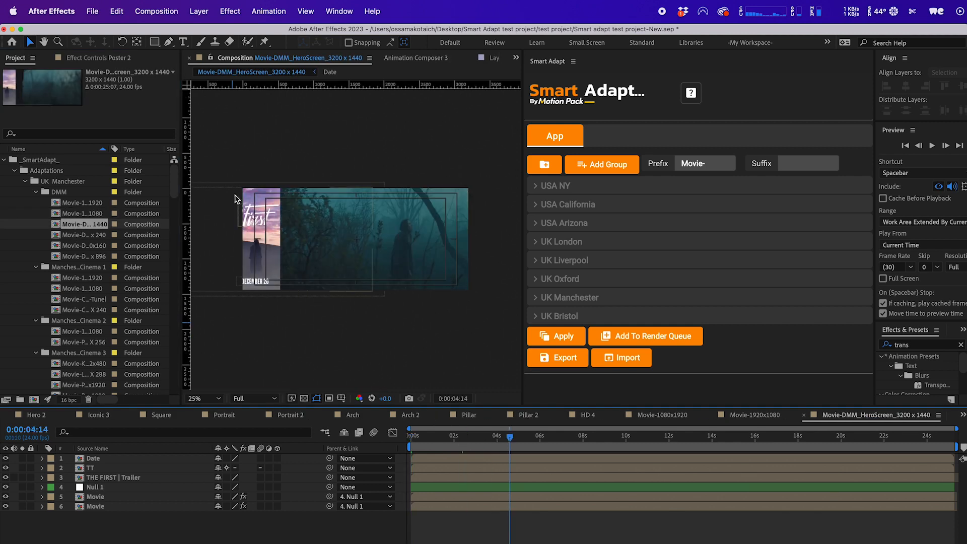
Adjust the HeroScreen composition layout by shifting the title and resizing the trailer layer's left edge.
key(super+a)
click(276, 217)
drag(276, 217, 280, 218)
click(408, 328)
click(439, 289)
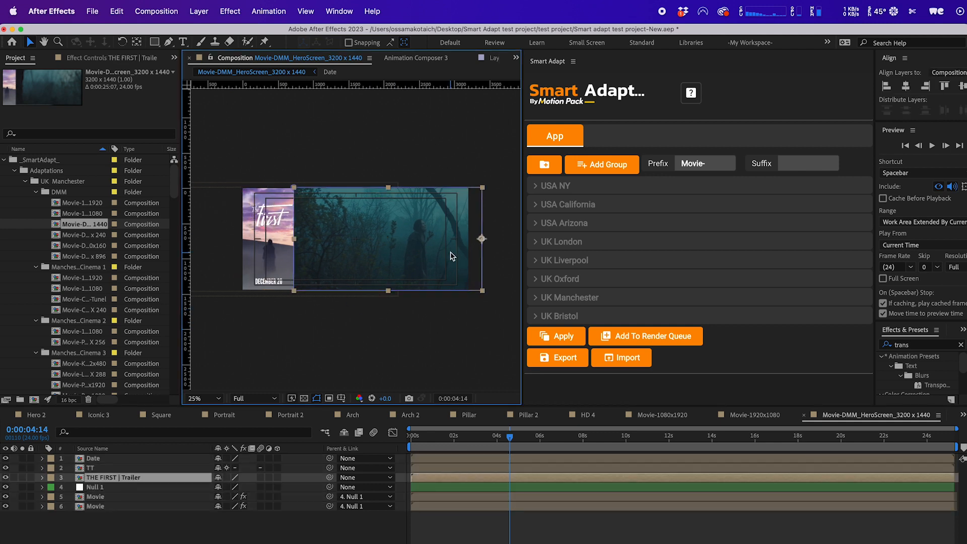
mouse_move(482, 238)
mouse_down()
mouse_move(472, 241)
mouse_move(482, 238)
mouse_up()
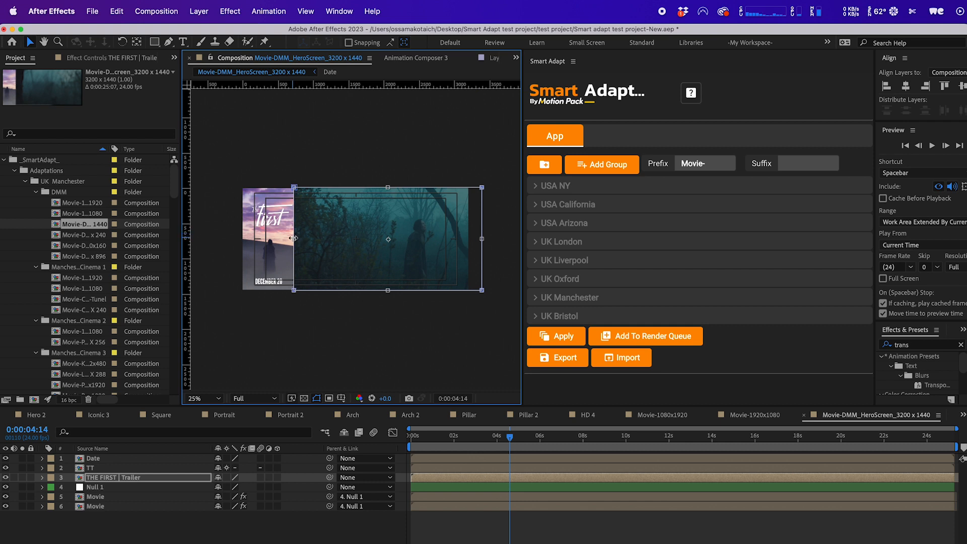
drag(294, 238, 308, 238)
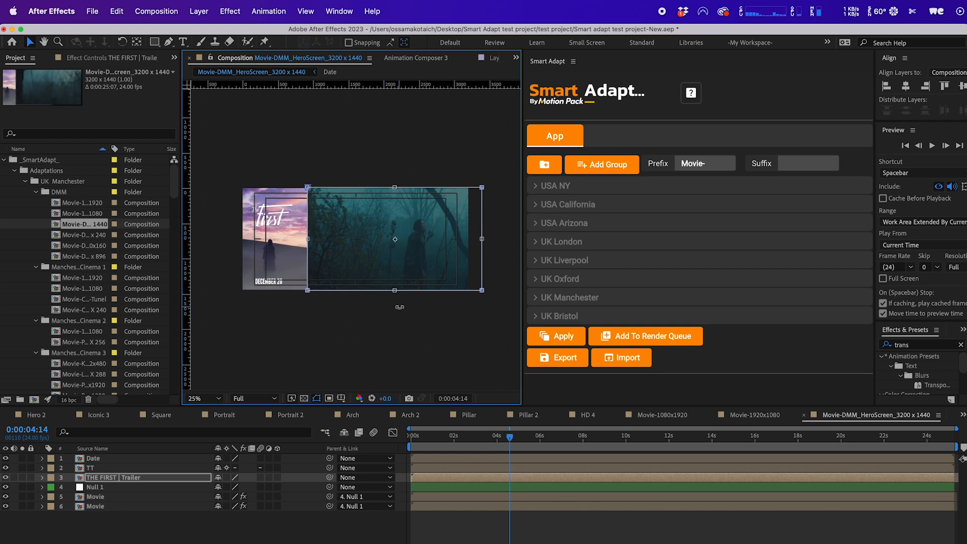
click(409, 269)
drag(422, 264, 416, 279)
click(398, 328)
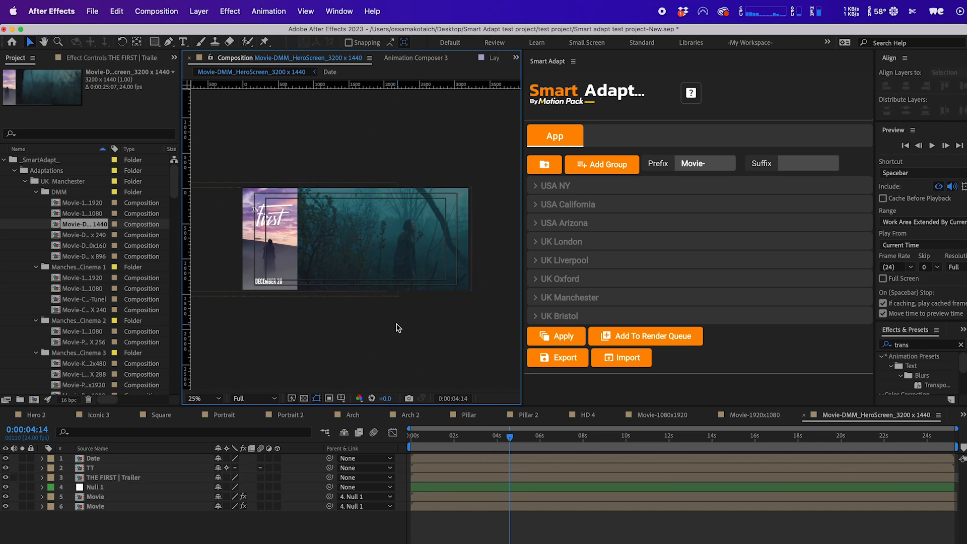
Open the Movie-DMM_Slim LED_5760 x 240 composition, select the trailer layers and preview it.
double_click(87, 236)
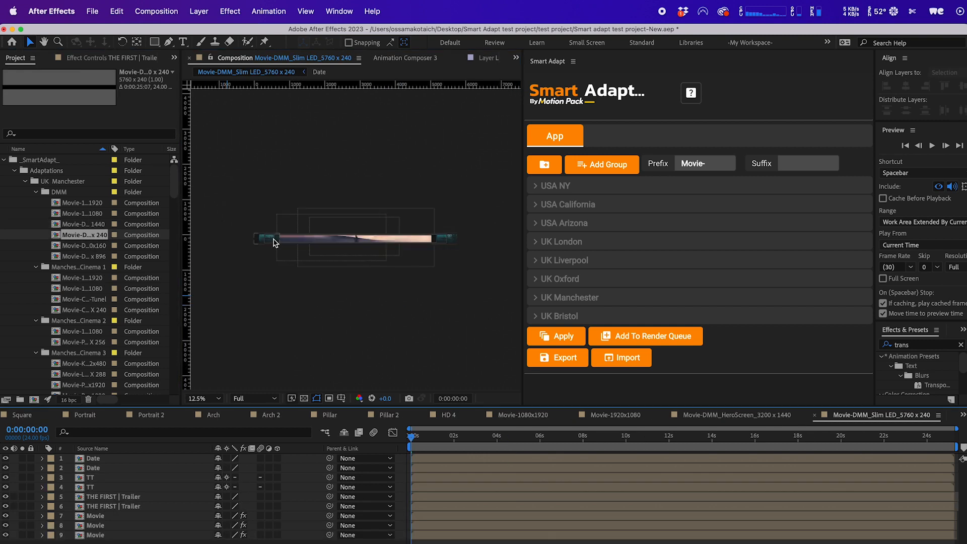
click(273, 242)
shift+click(443, 254)
key(period)
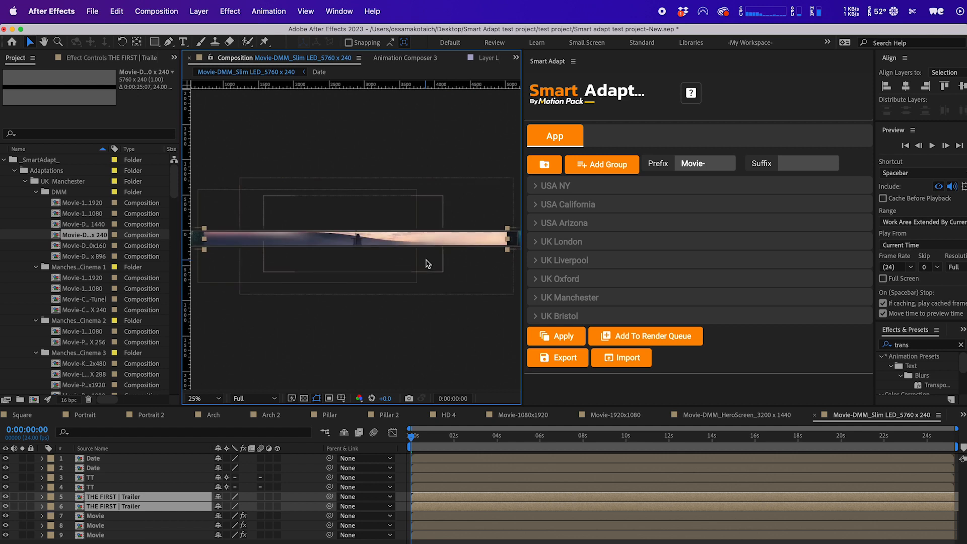
key(space)
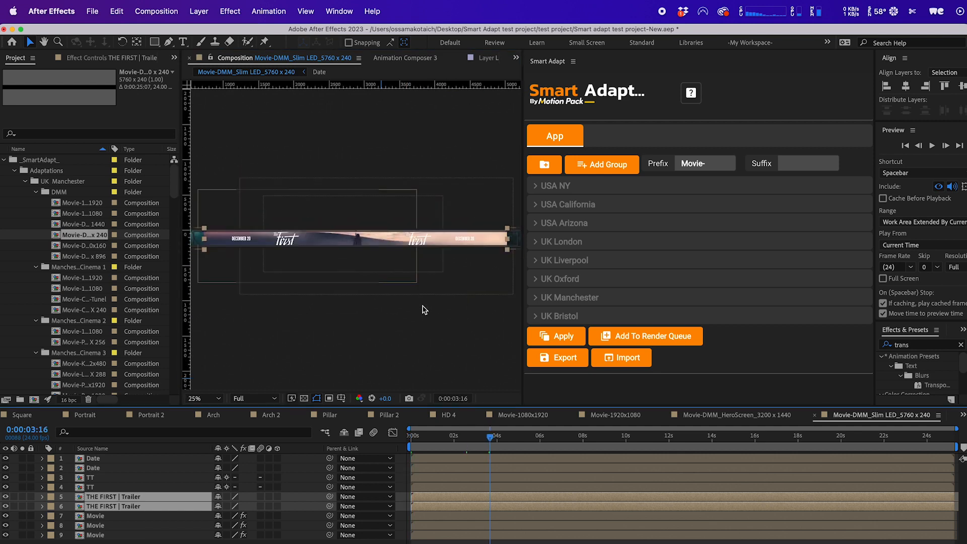
Set both title layers' scale to 38% in the Slim LED 5760 x 240 composition.
click(407, 242)
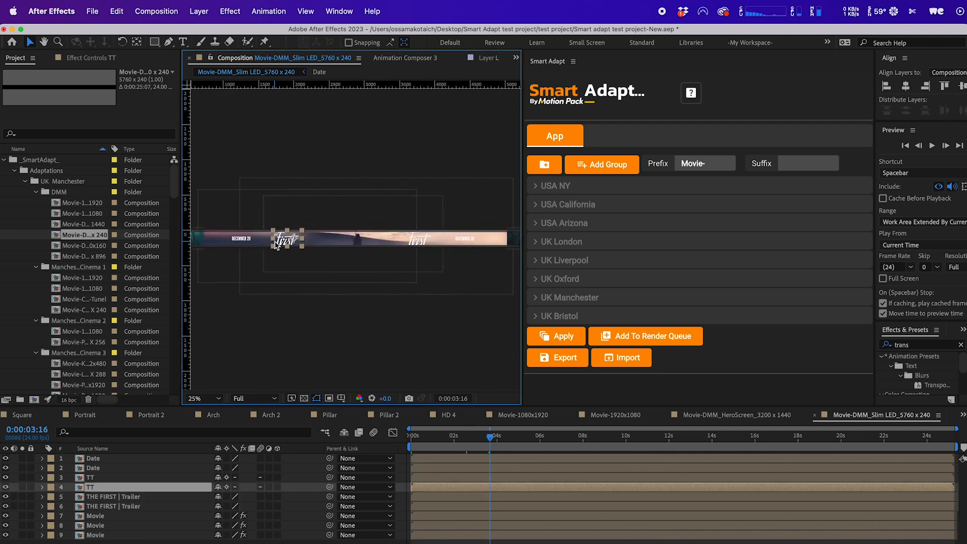
shift+click(415, 242)
key(s)
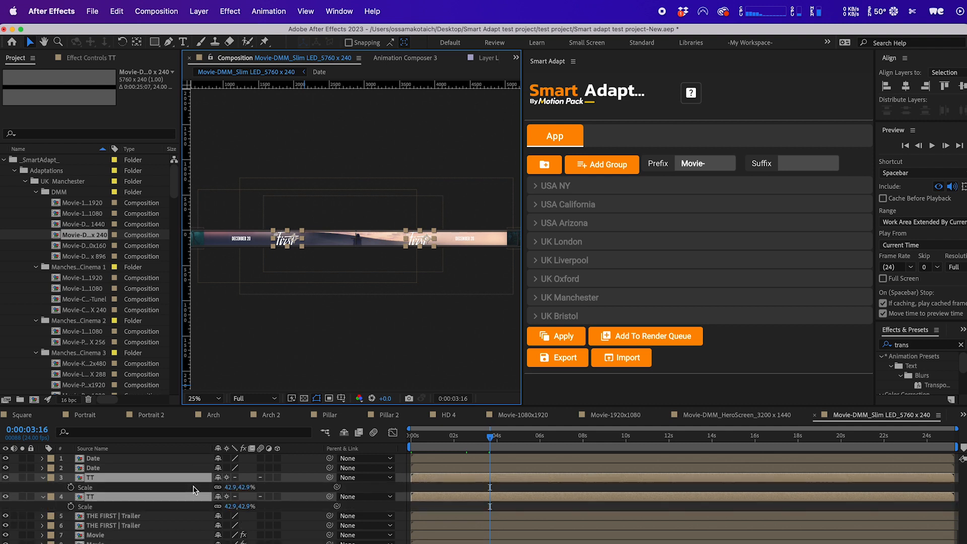
click(230, 487)
text(38)
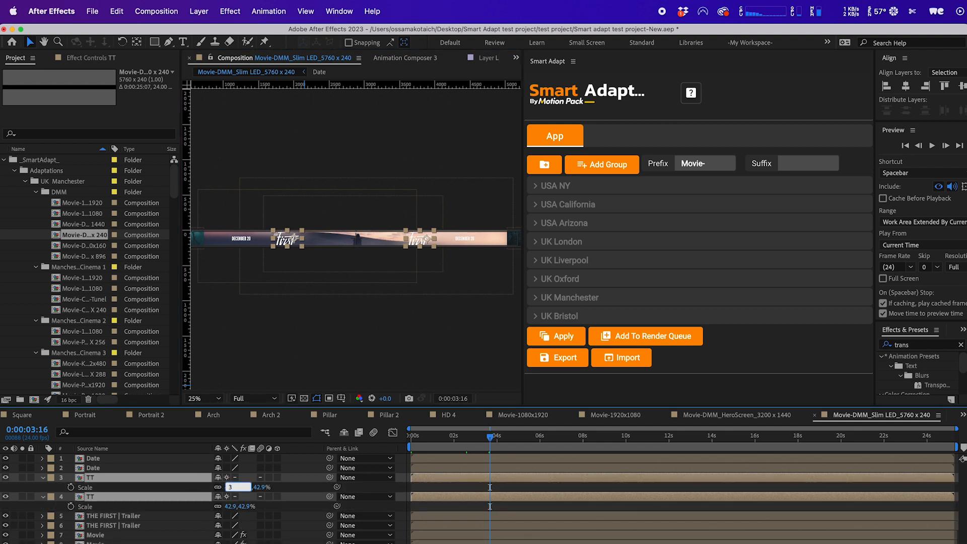
key(Return)
click(336, 301)
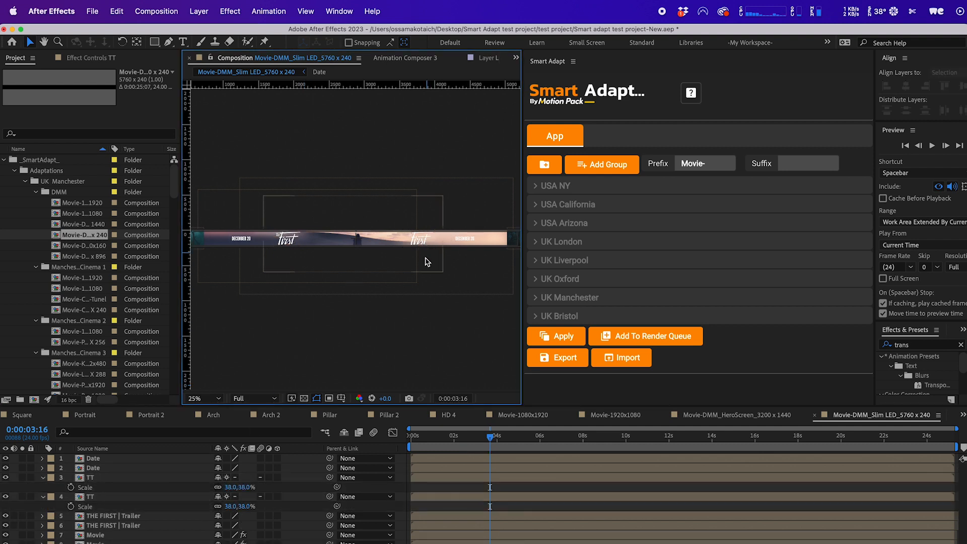
Scale both trailer layers down to 33% in the Slim LED 5760 x 240 composition.
scroll(424, 263, up, 2)
key(space)
drag(508, 283, 274, 293)
drag(350, 289, 448, 314)
click(400, 260)
key(space)
drag(286, 304, 518, 298)
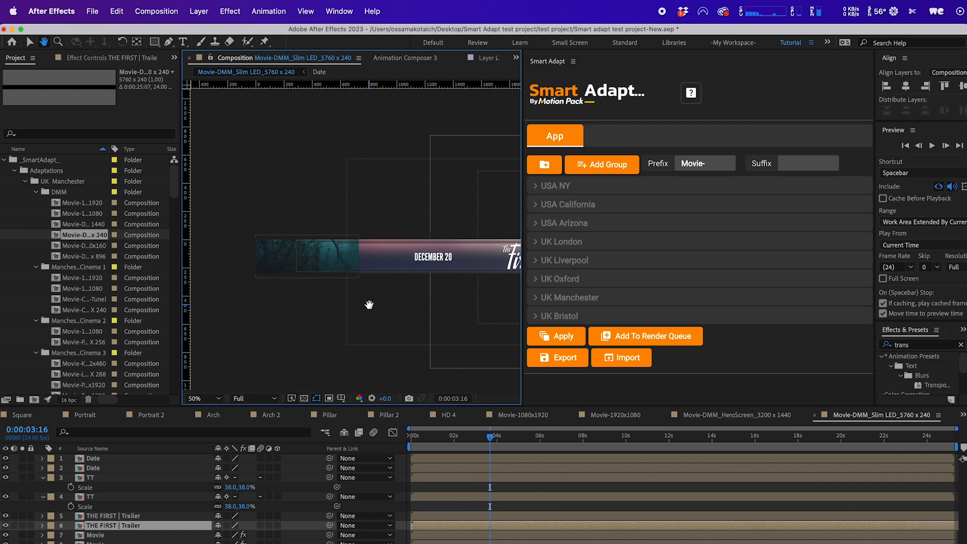
shift+click(285, 265)
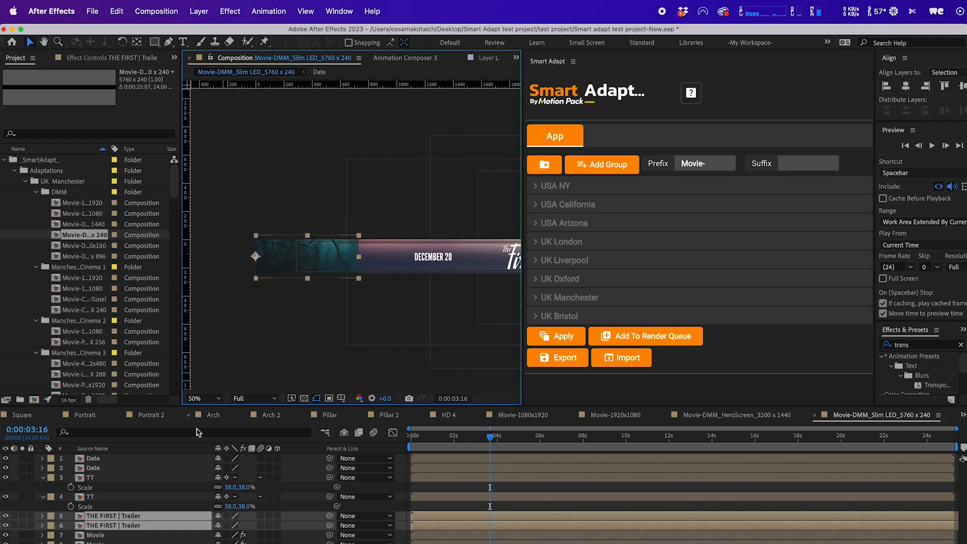
key(s)
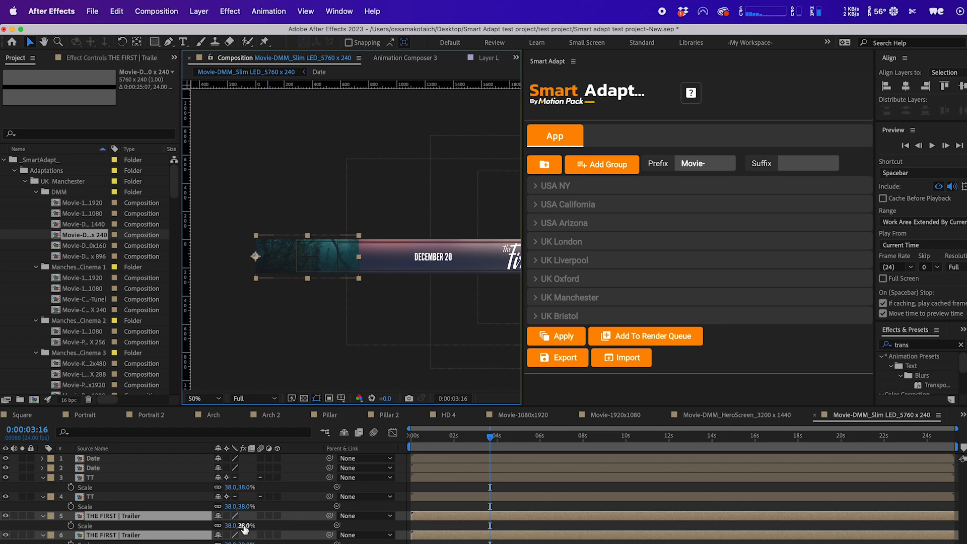
drag(244, 526, 242, 526)
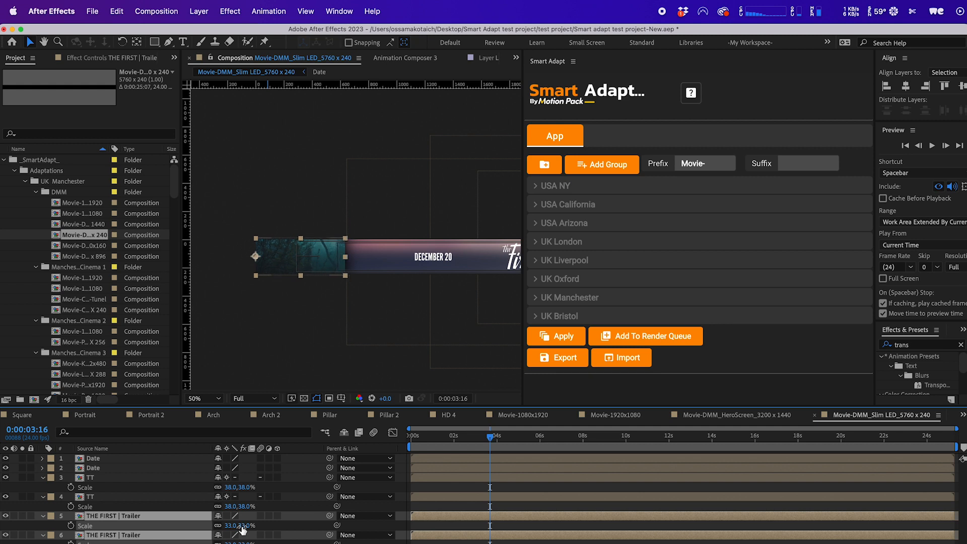
key(h)
drag(457, 328, 154, 316)
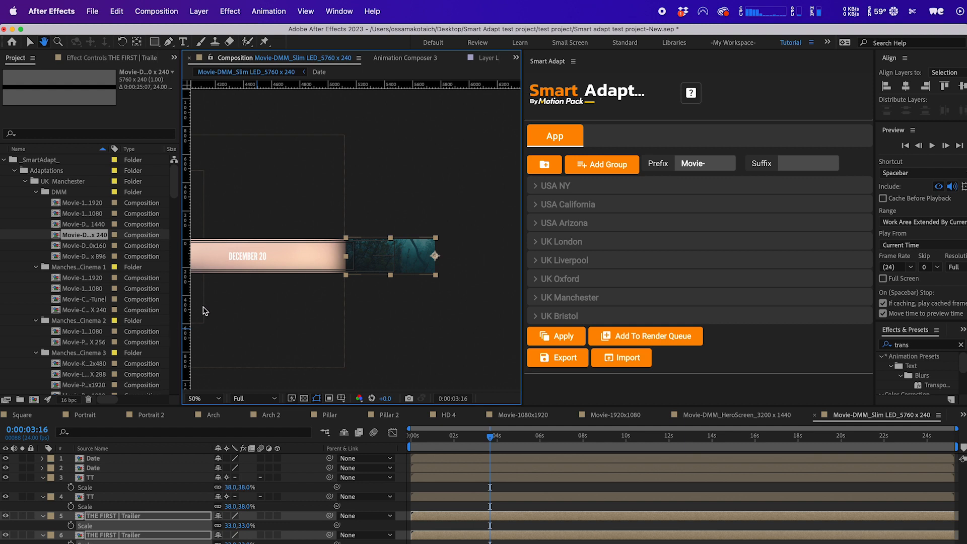
key(v)
key(comma)
click(332, 276)
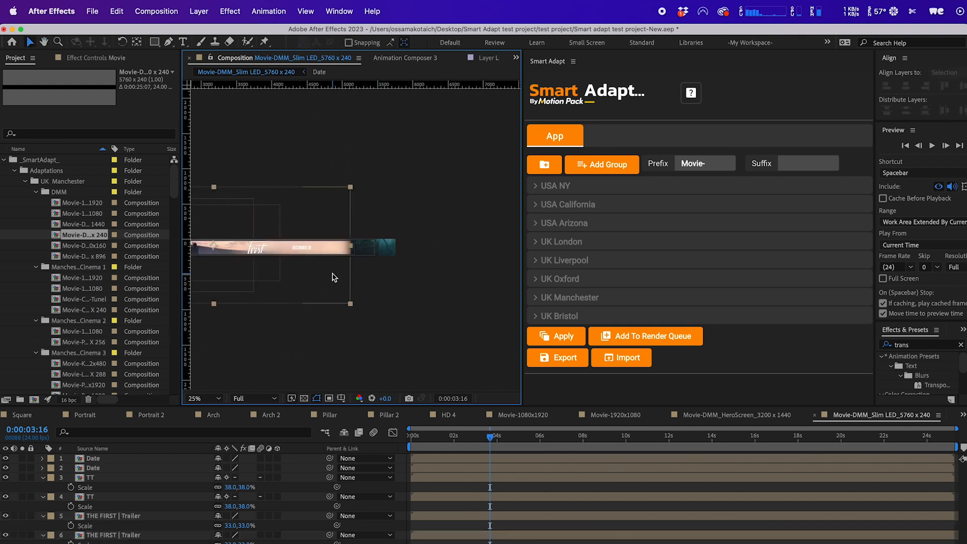
Fine-tune the lower trailer layer's scale value in the Slim LED composition.
click(209, 542)
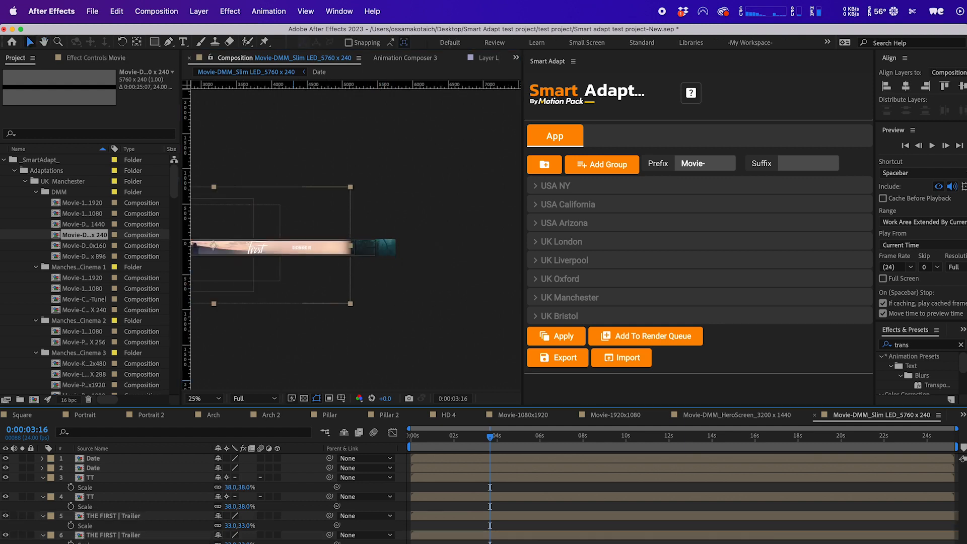
drag(232, 542, 235, 542)
click(432, 368)
key(space)
drag(381, 354, 505, 327)
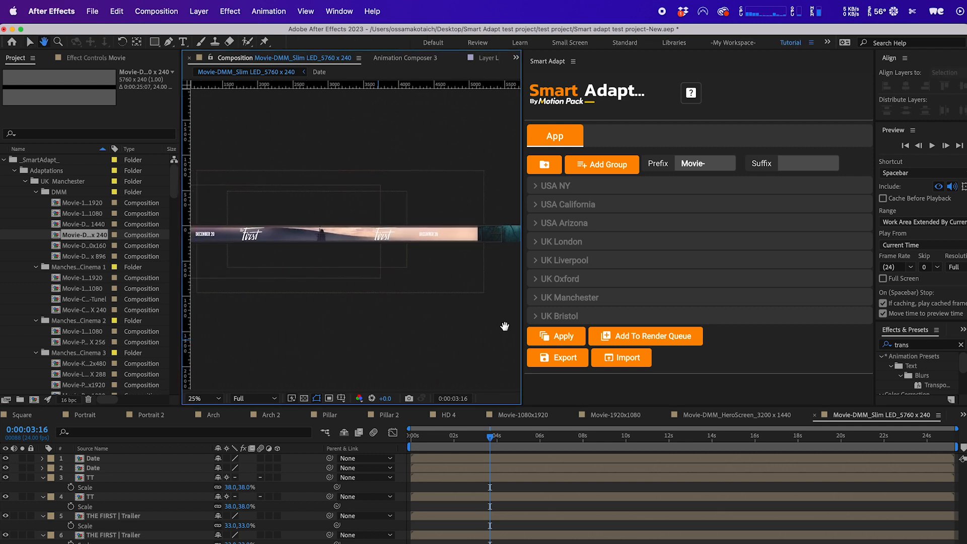
Open the Slim LED_Digibox_2720x160 composition and set both title layers' scale to 20%.
double_click(78, 246)
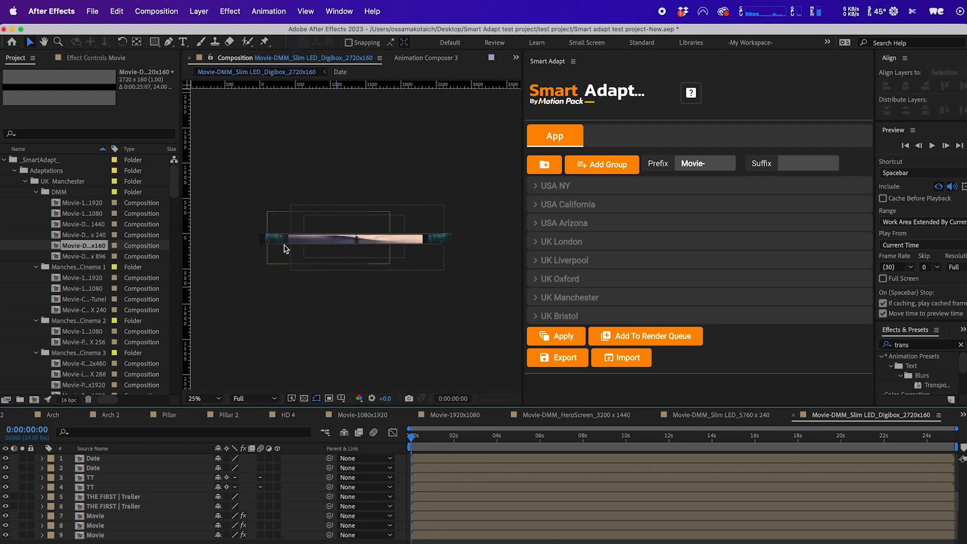
click(493, 436)
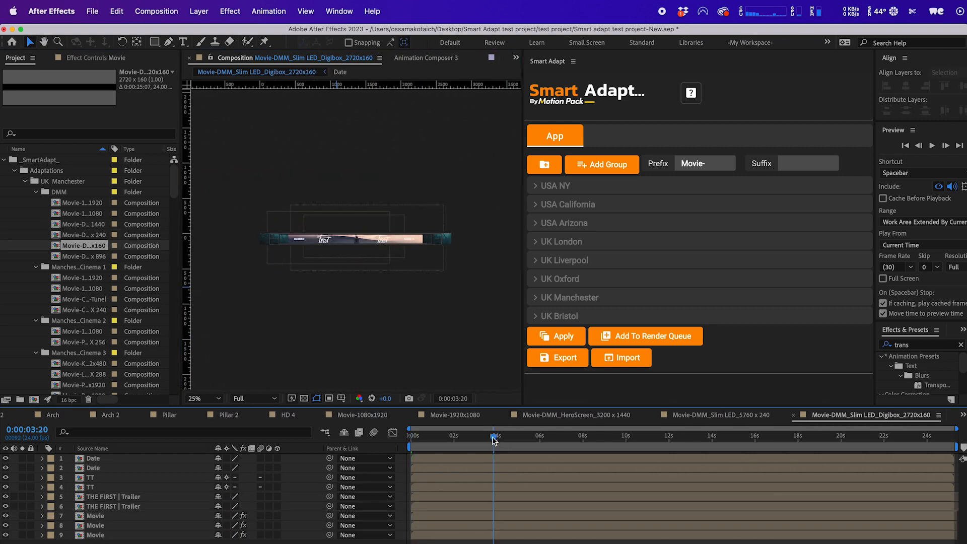
click(323, 242)
click(325, 277)
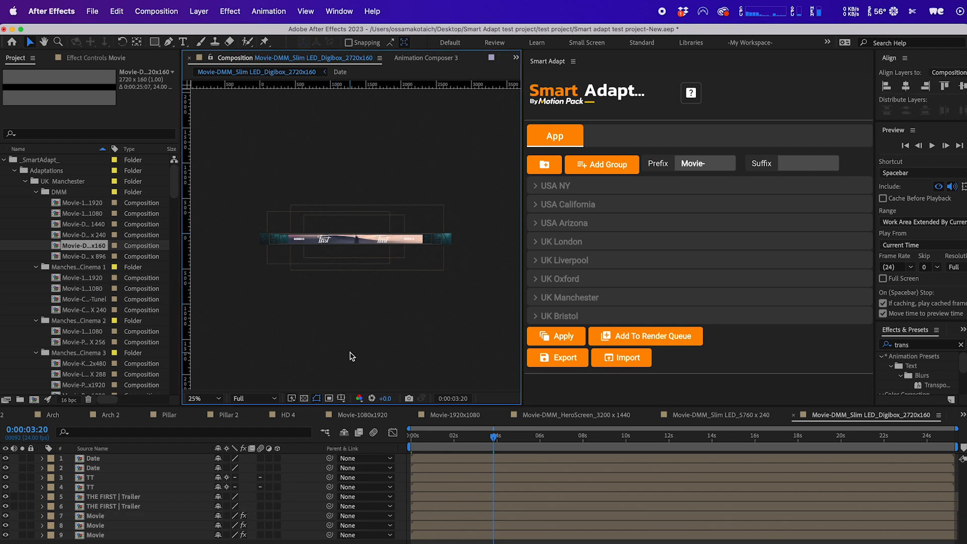
click(329, 245)
click(332, 304)
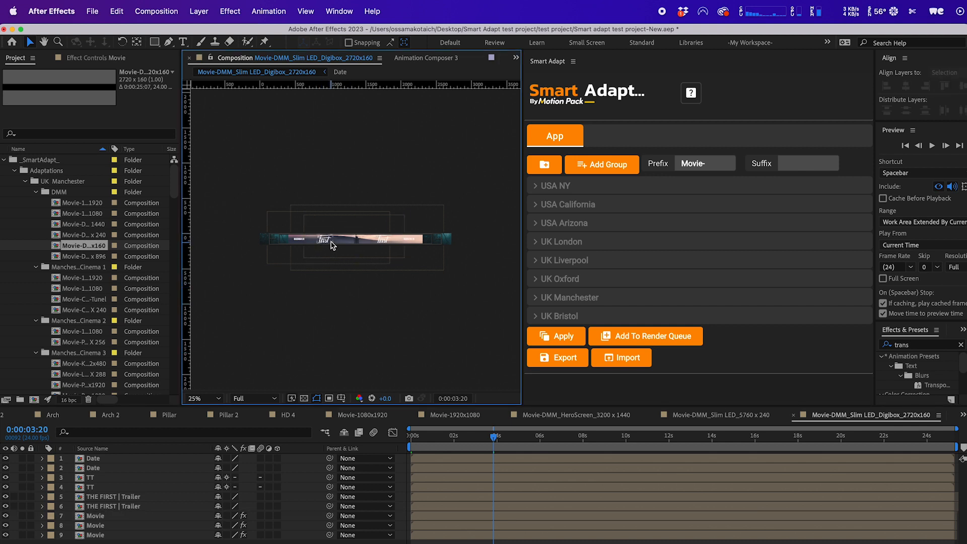
click(334, 244)
shift+click(383, 242)
key(period)
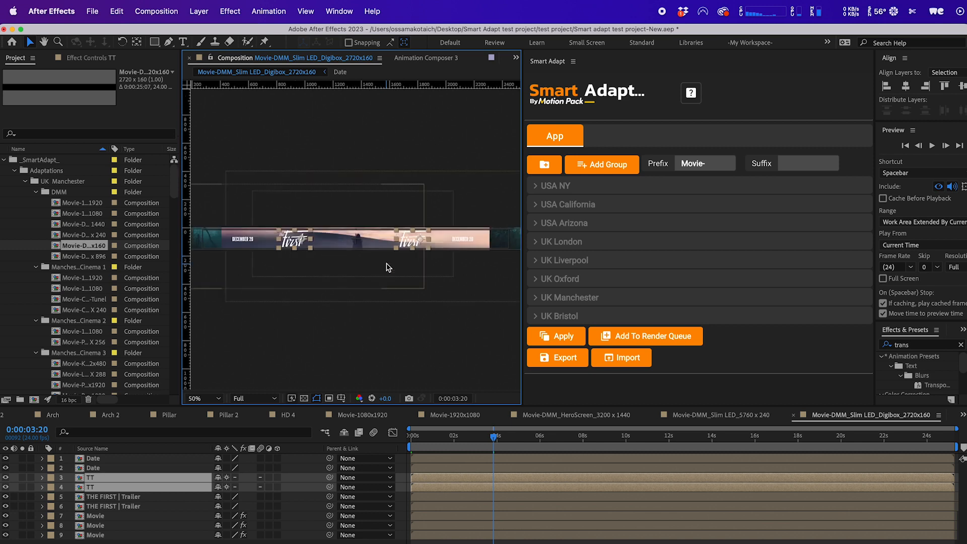
key(s)
click(245, 488)
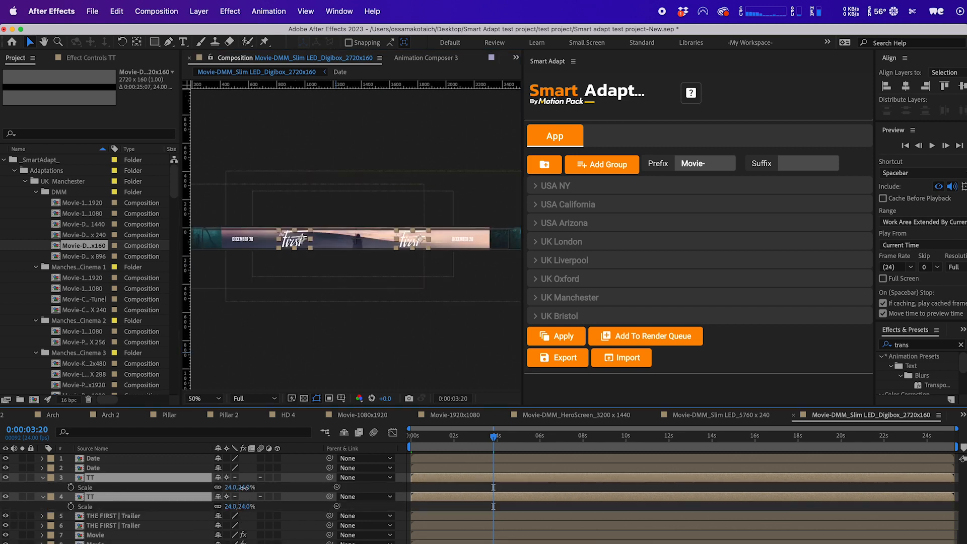
text(20)
key(Return)
click(297, 369)
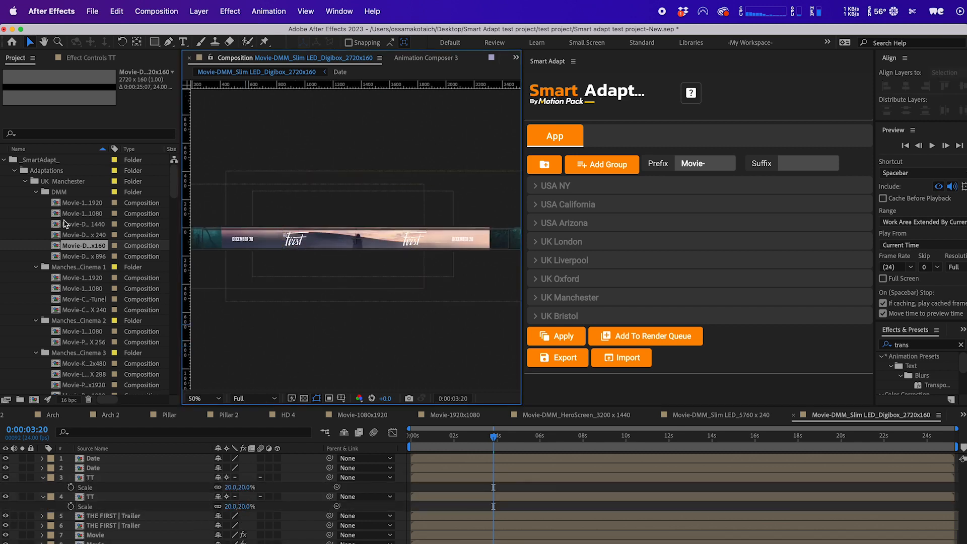
Open the Wrap Around Column_1280 x 896 composition, move the title and date lower, and scale them to about 54% and 45%.
double_click(71, 257)
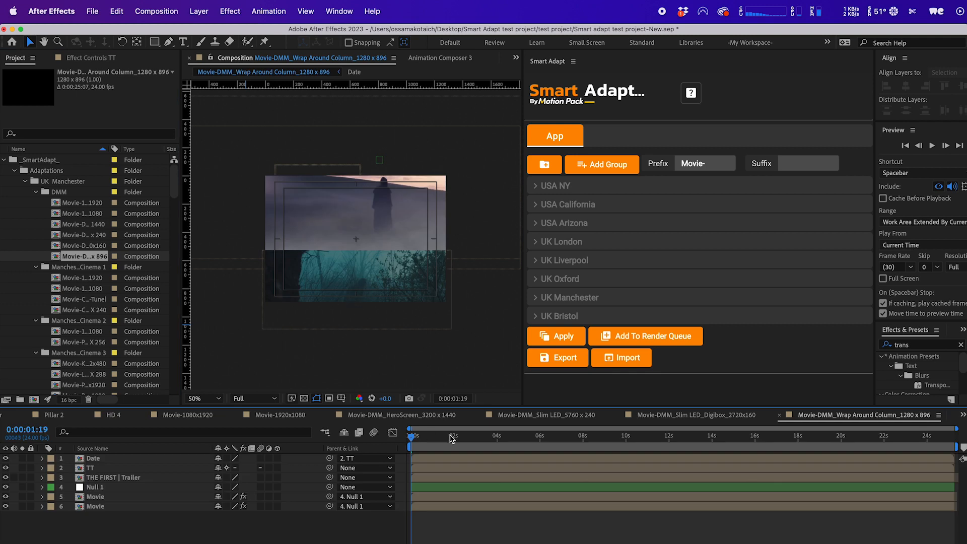
click(558, 439)
click(325, 195)
shift+click(313, 218)
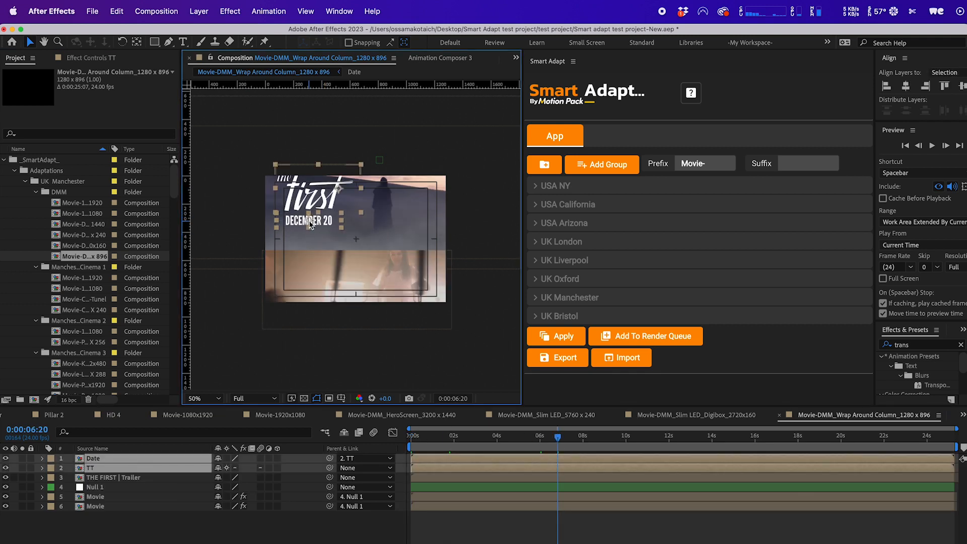
drag(318, 196, 319, 213)
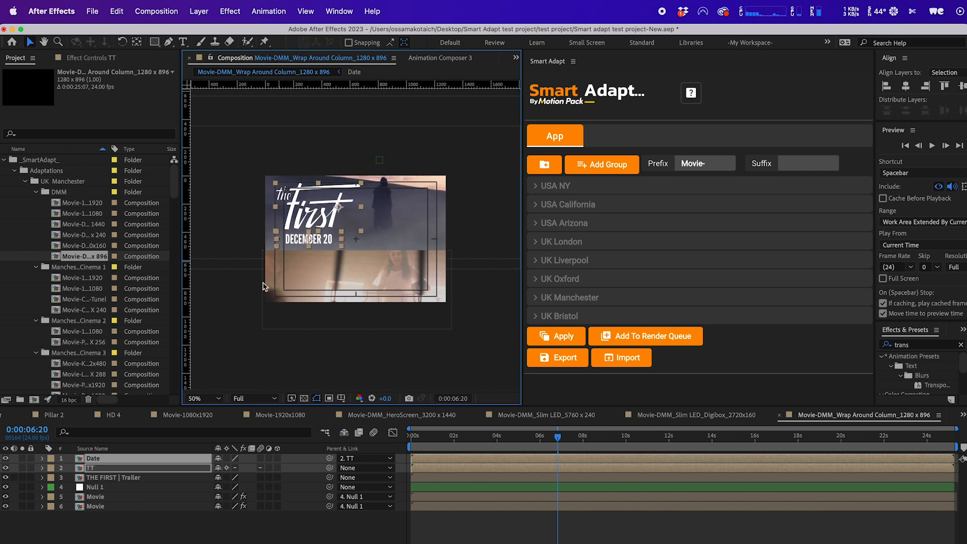
key(s)
drag(245, 473, 240, 472)
Scale the Movie layer up to 114% in the Wrap Around Column composition.
click(282, 312)
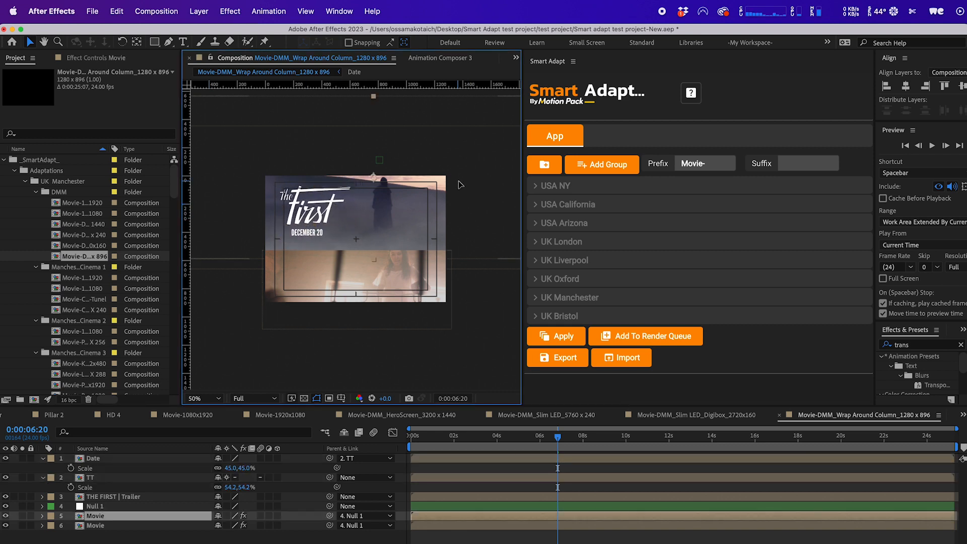
key(s)
drag(233, 525, 216, 525)
mouse_move(445, 194)
mouse_down()
mouse_move(447, 202)
mouse_move(458, 186)
mouse_move(449, 191)
mouse_up()
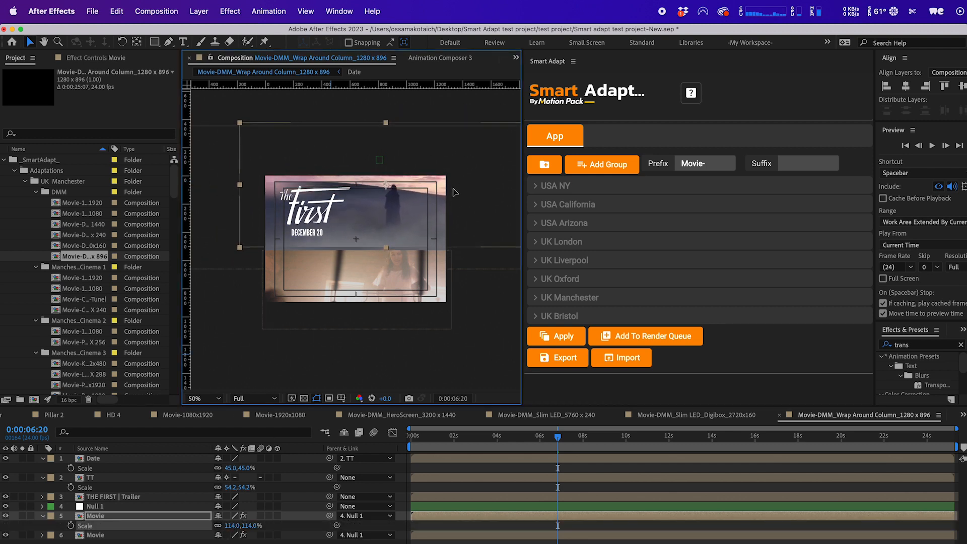
click(237, 297)
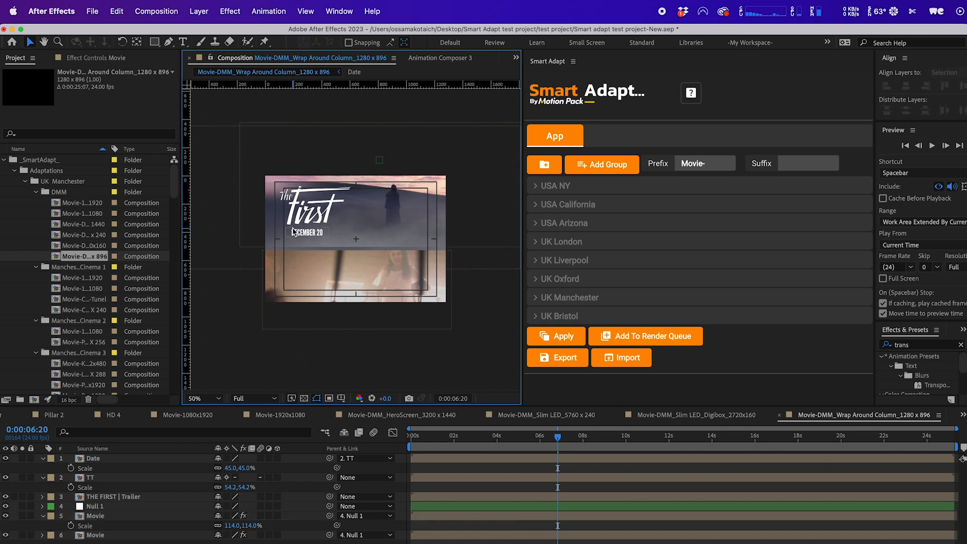
click(303, 219)
click(300, 233)
shift+click(313, 217)
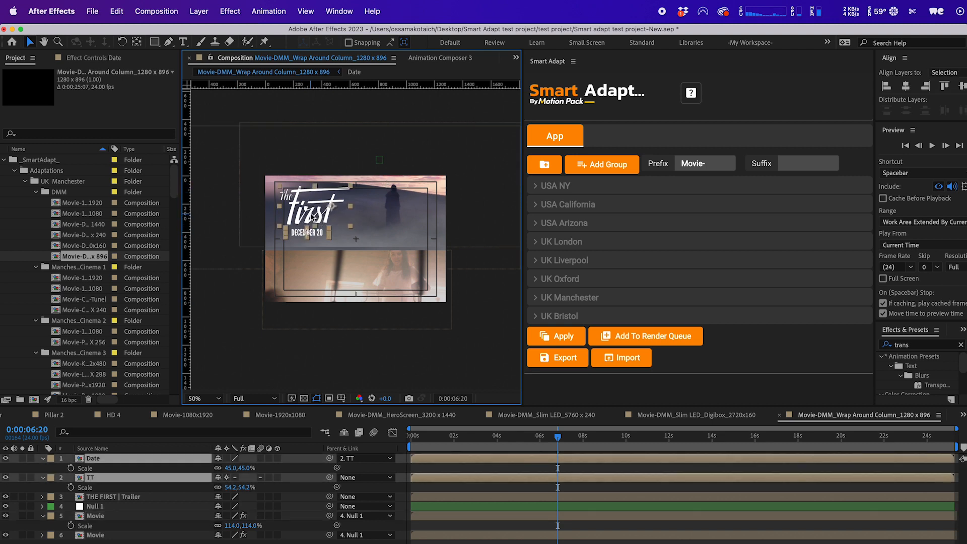
key(Caps_Lock)
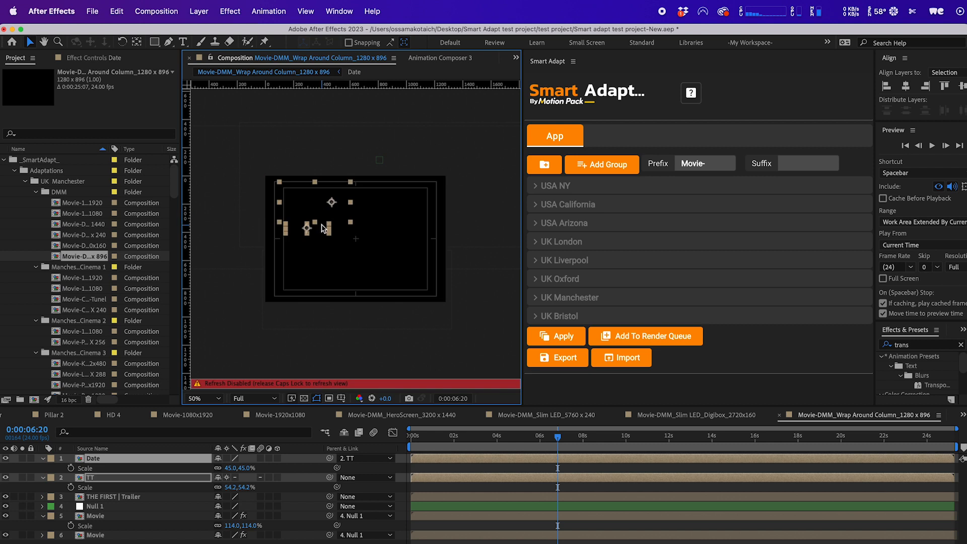
key(Caps_Lock)
click(297, 285)
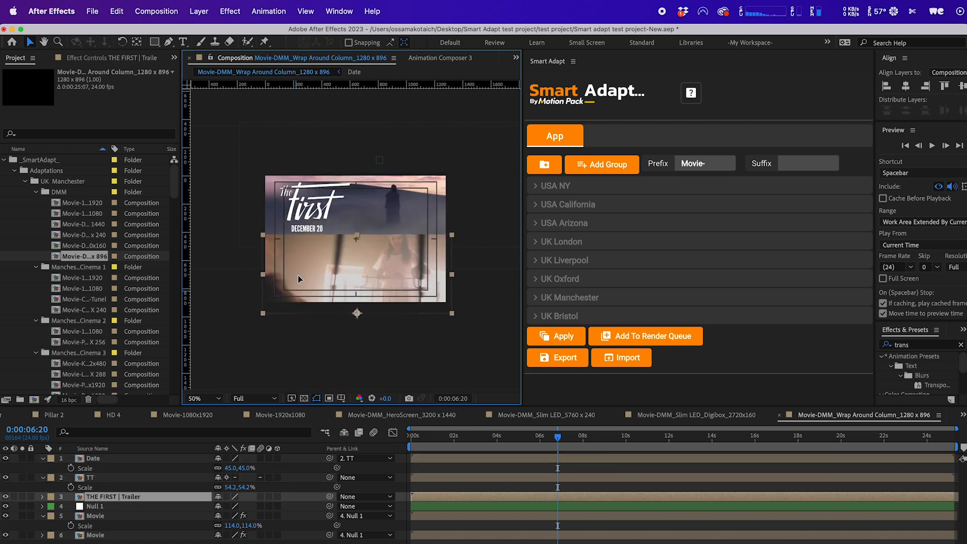
click(364, 355)
Open and scrub the Movie-1080x1920 composition in the Manchester Cinema 1 folder.
double_click(94, 278)
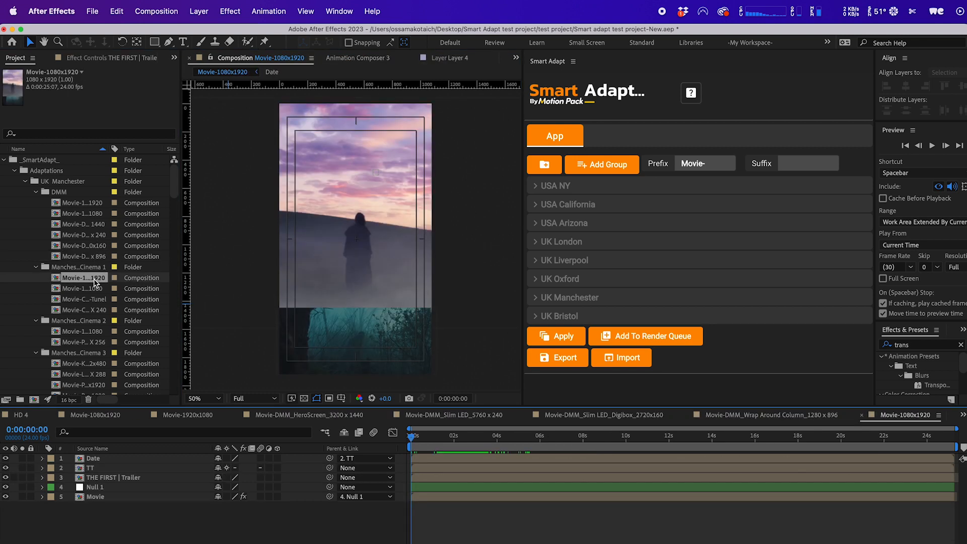
click(488, 439)
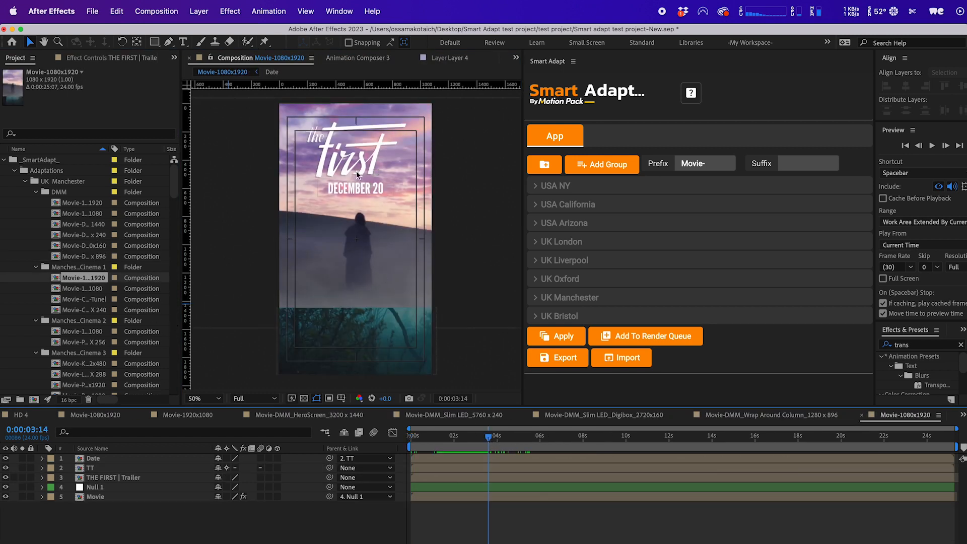
Open the Movie-1920x1080 composition and nudge the title and date layers slightly upward.
double_click(93, 289)
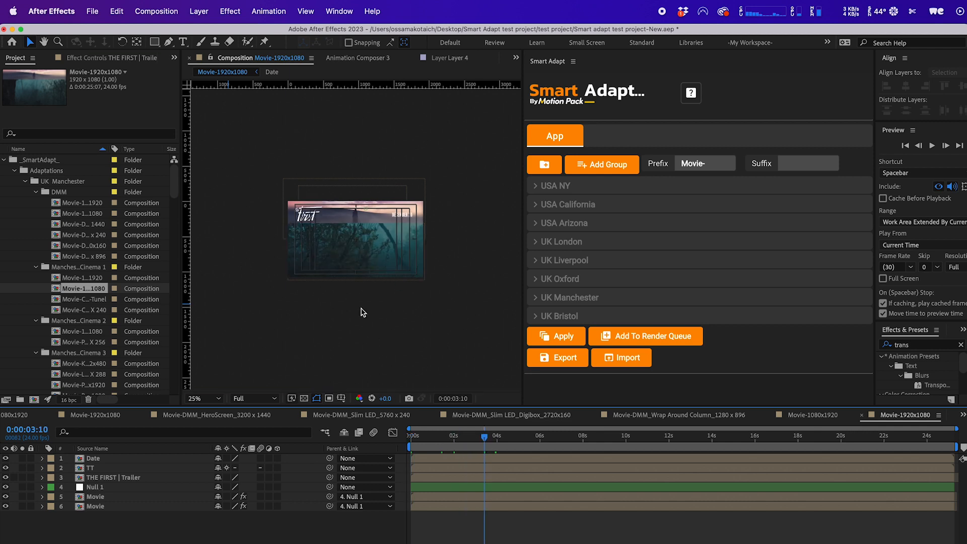
click(318, 217)
key(period)
shift+click(460, 190)
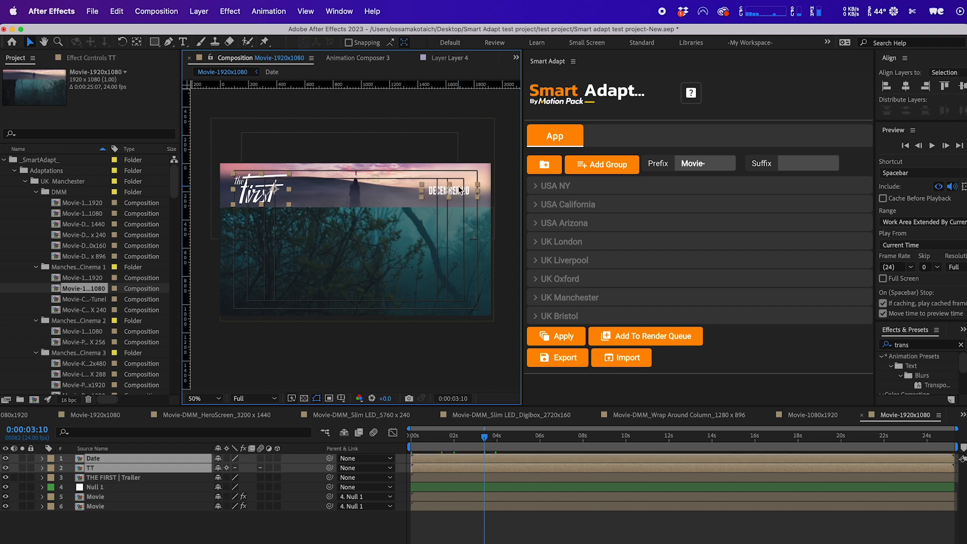
drag(450, 192, 452, 190)
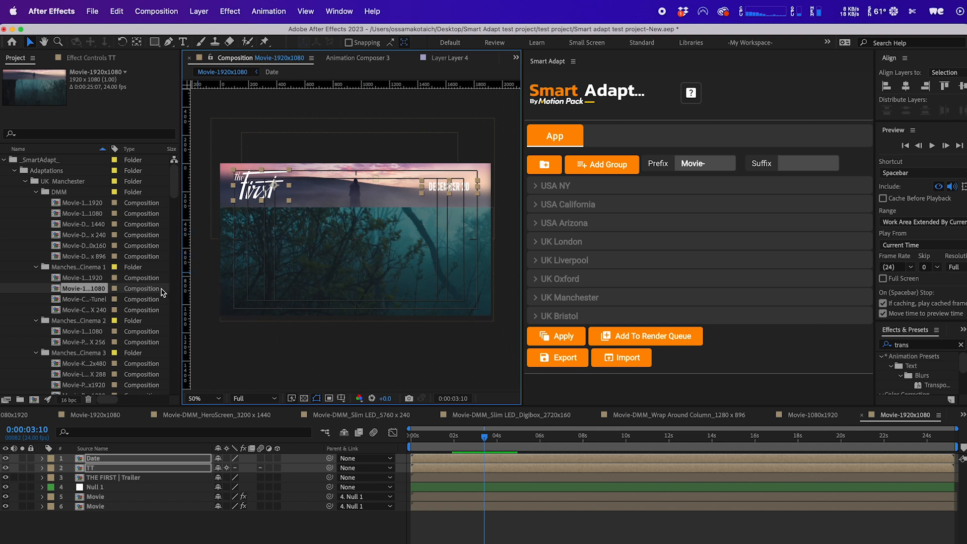
Open the Movie-Clenma-1_Entrance_1600x1152-Tunel composition from the Manchester Cinema 1 folder and select its Movie layer.
double_click(84, 300)
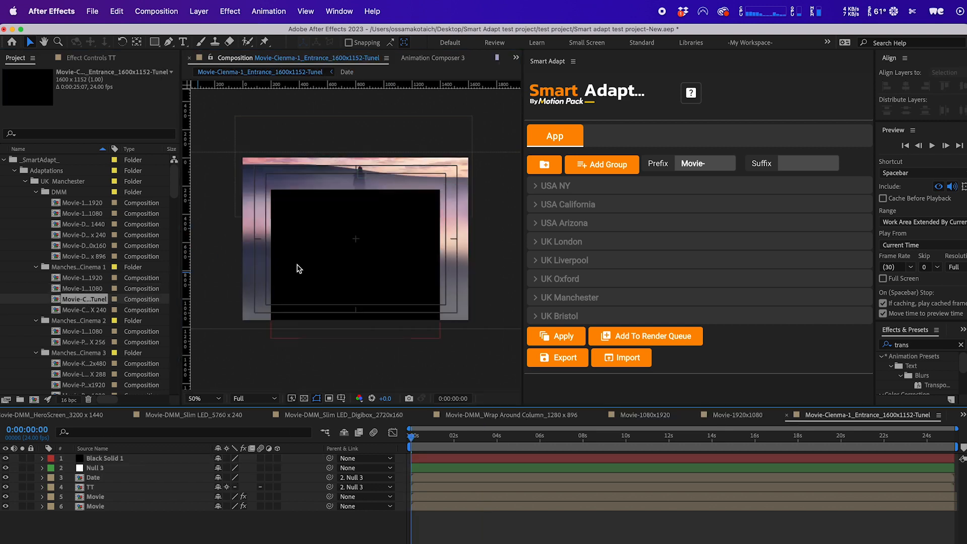
click(267, 246)
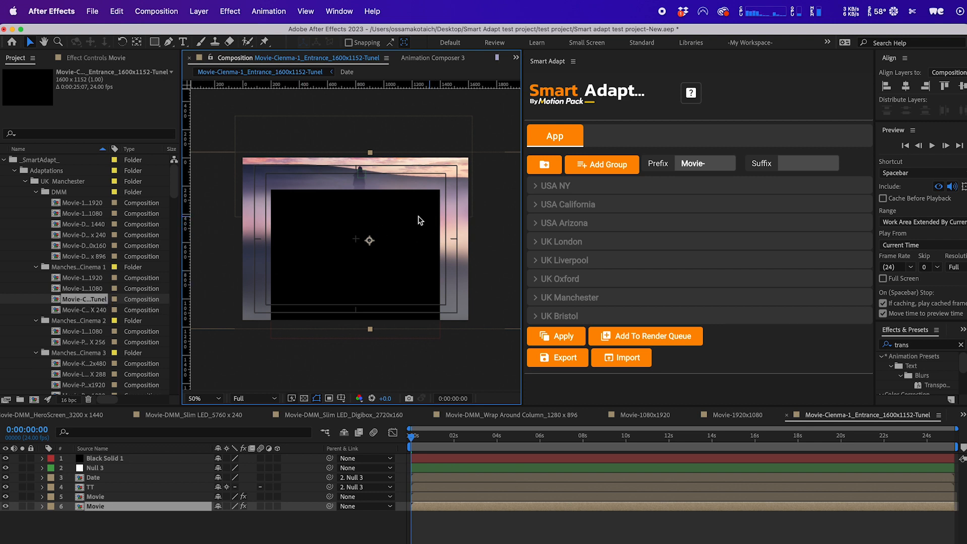
Review the screen settings of the USA NY and UK Manchester groups in the Smart Adapt panel, then scrub the Entrance composition.
click(554, 185)
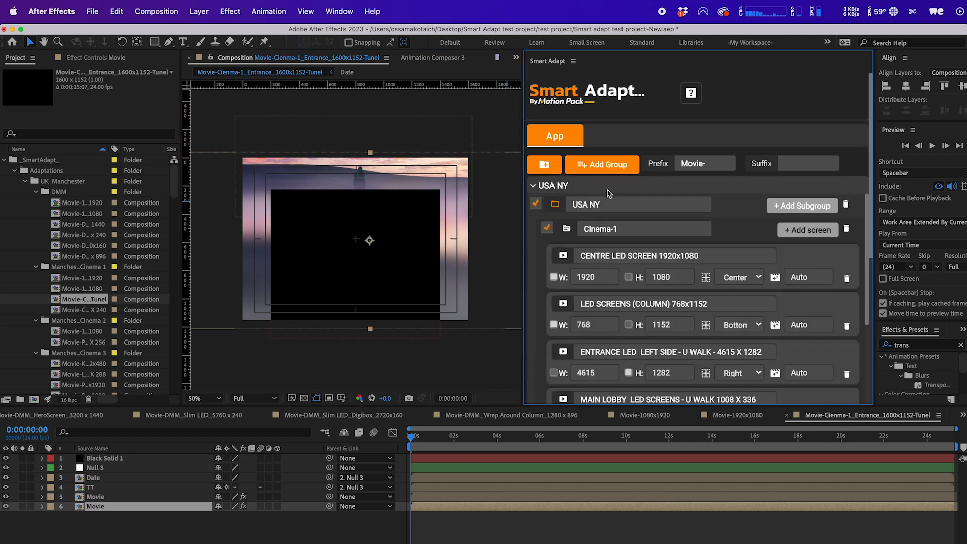
scroll(733, 236, down, 6)
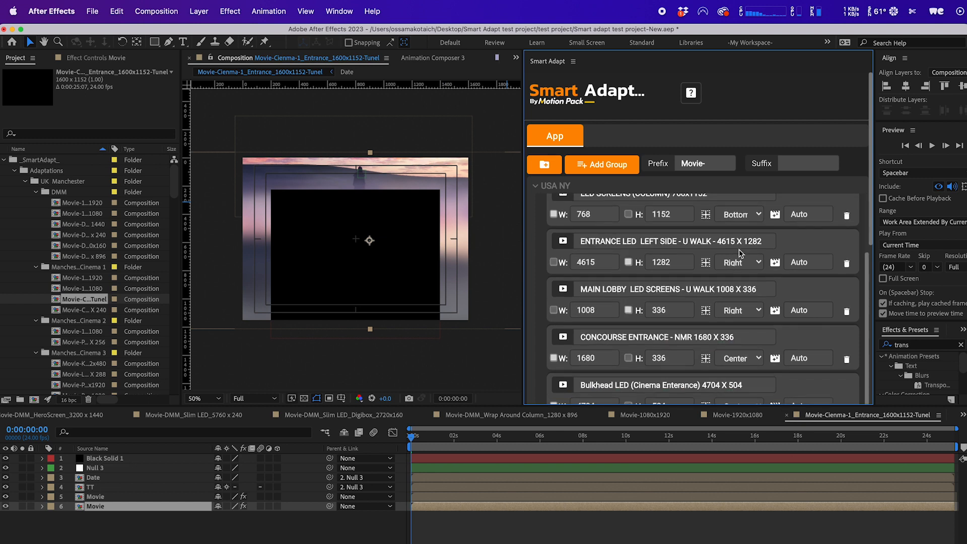
scroll(755, 307, down, 6)
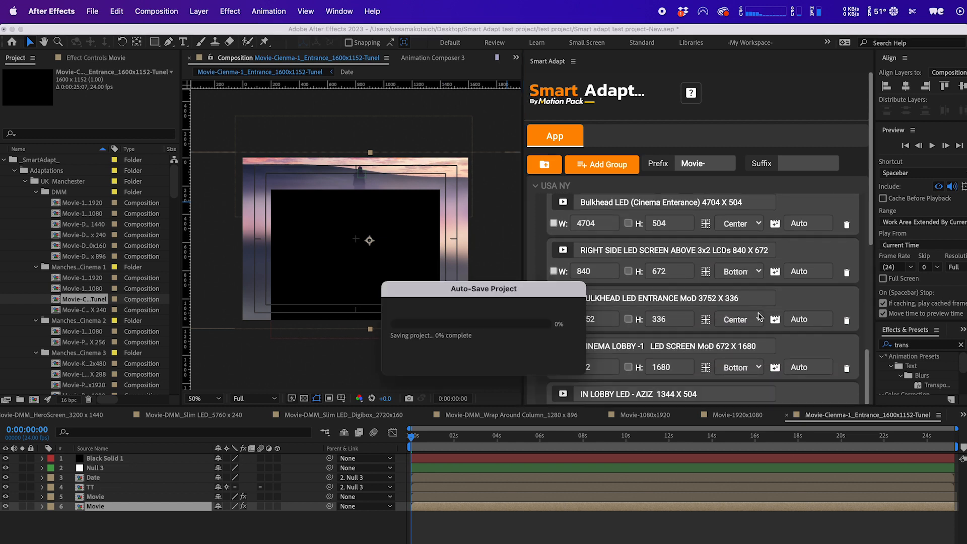
scroll(745, 338, down, 7)
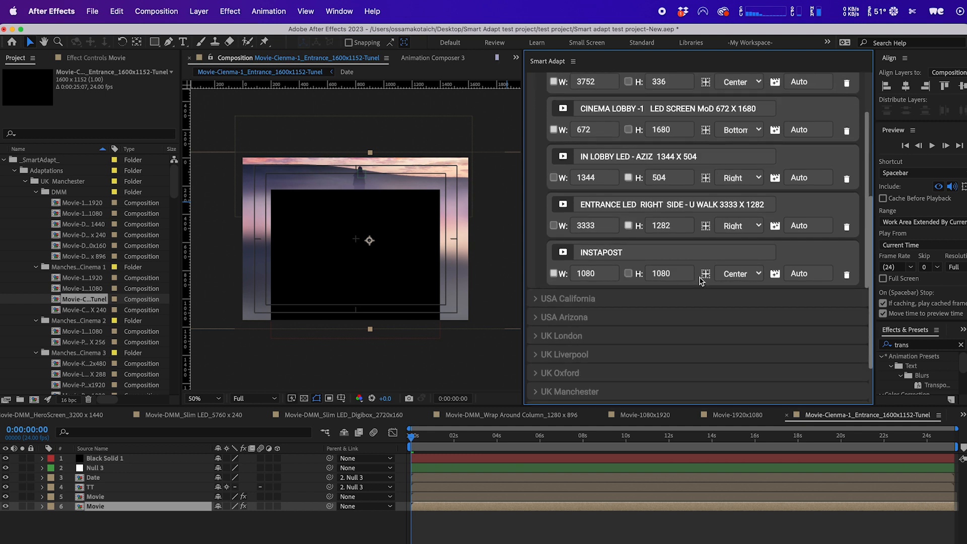
scroll(755, 341, down, 2)
click(755, 336)
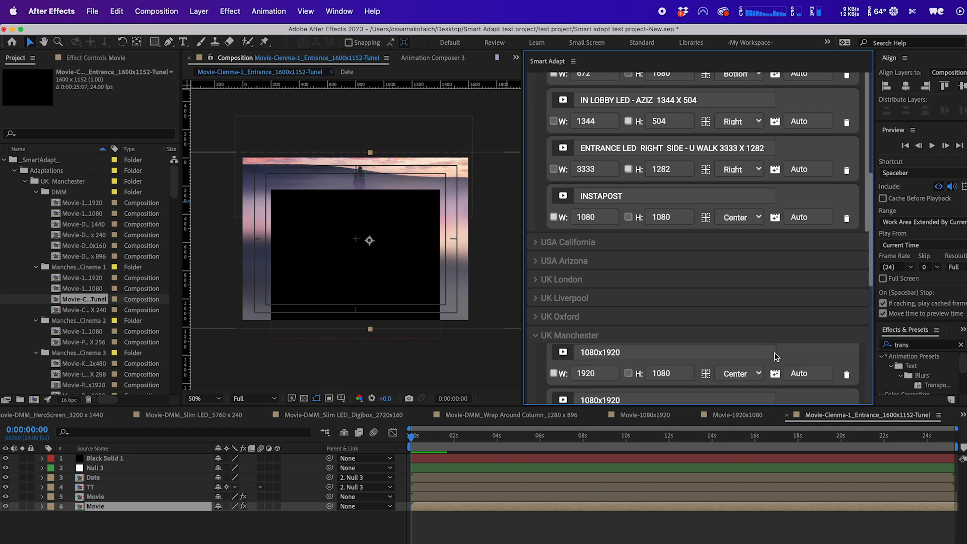
click(797, 389)
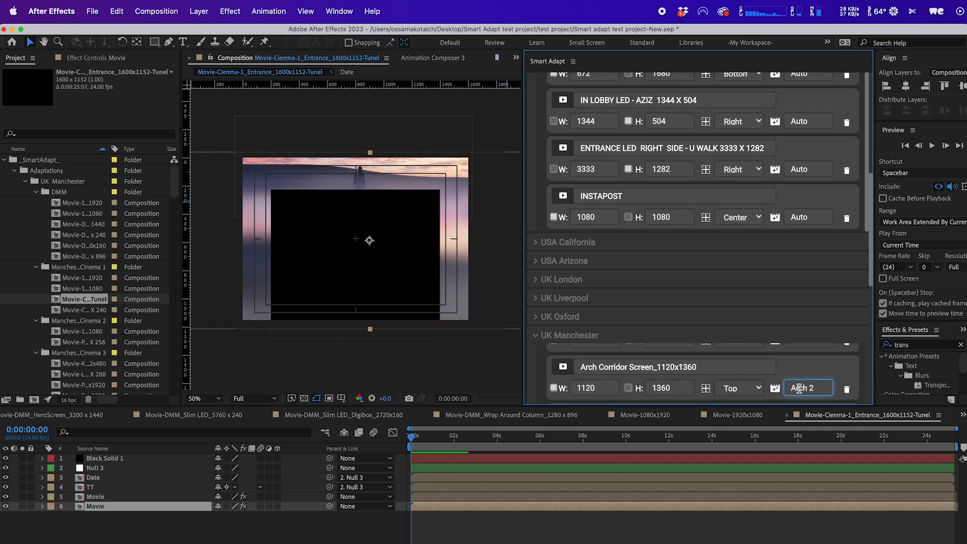
scroll(868, 360, down, 2)
scroll(867, 361, up, 1)
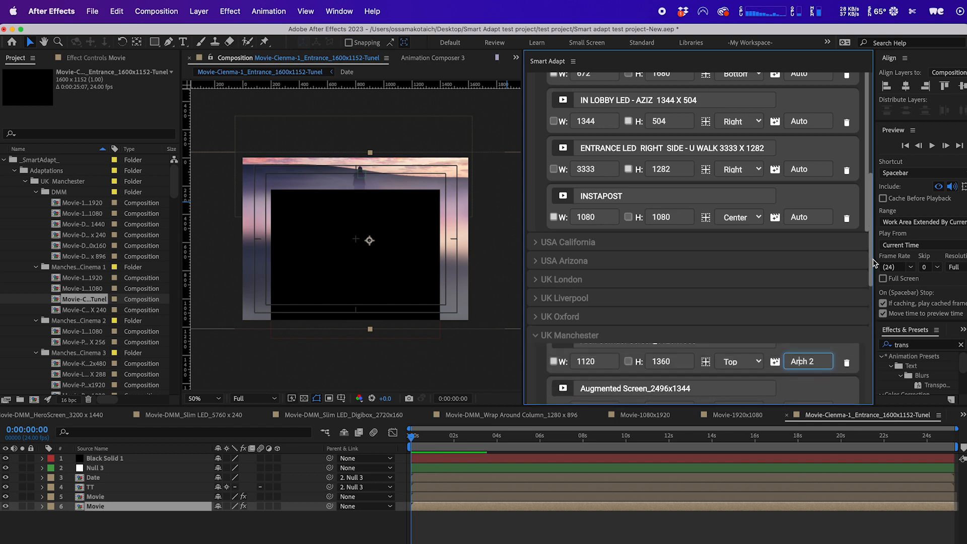
drag(870, 265, 876, 295)
scroll(758, 271, up, 1)
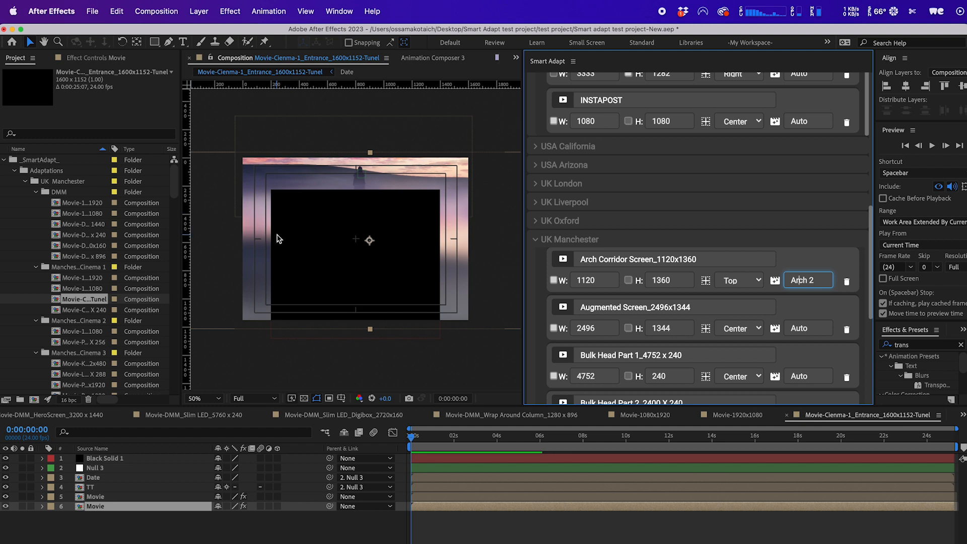
drag(451, 442, 536, 442)
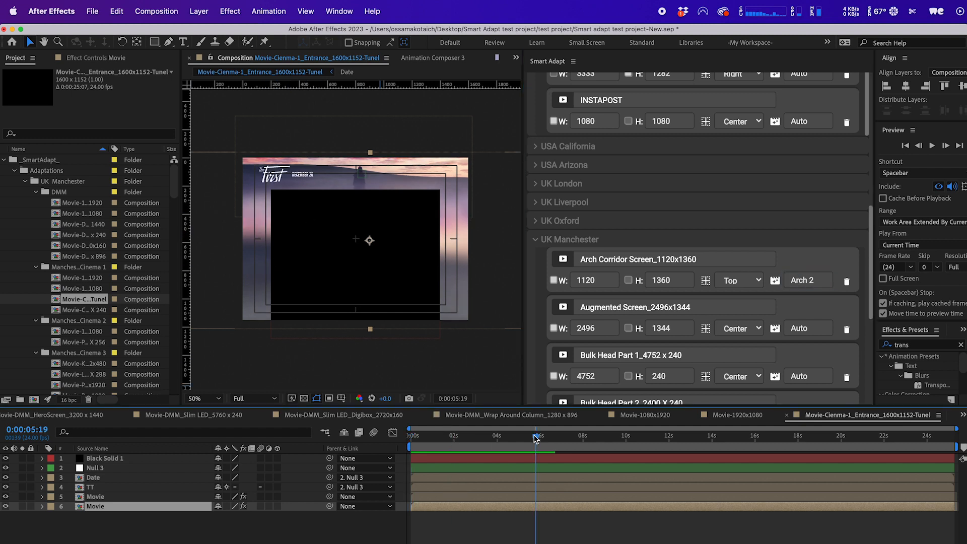
Open the Movie-Cinema-1_Bulk Head LED_4560 X 240 composition and scale both TT title layers down to 33.3%.
double_click(90, 310)
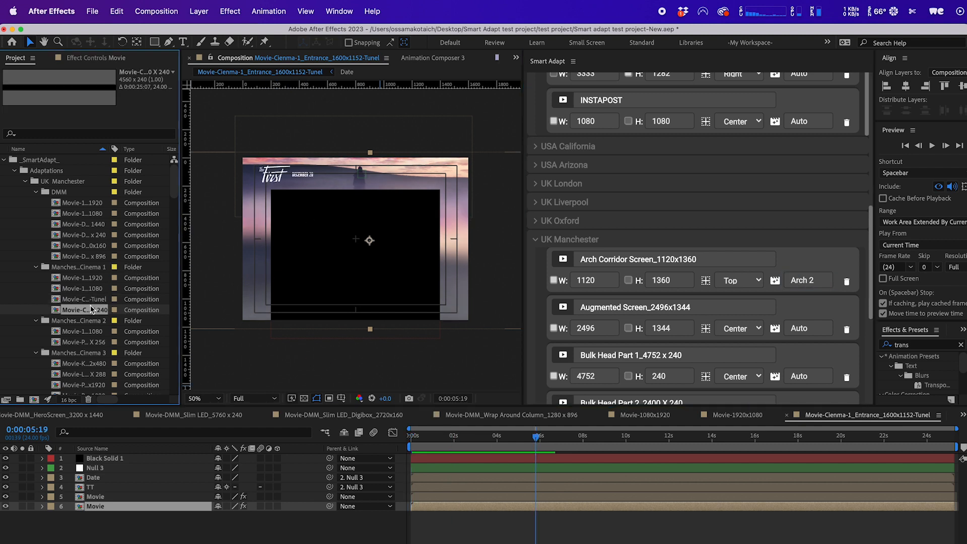
scroll(356, 237, down, 2)
scroll(361, 242, up, 1)
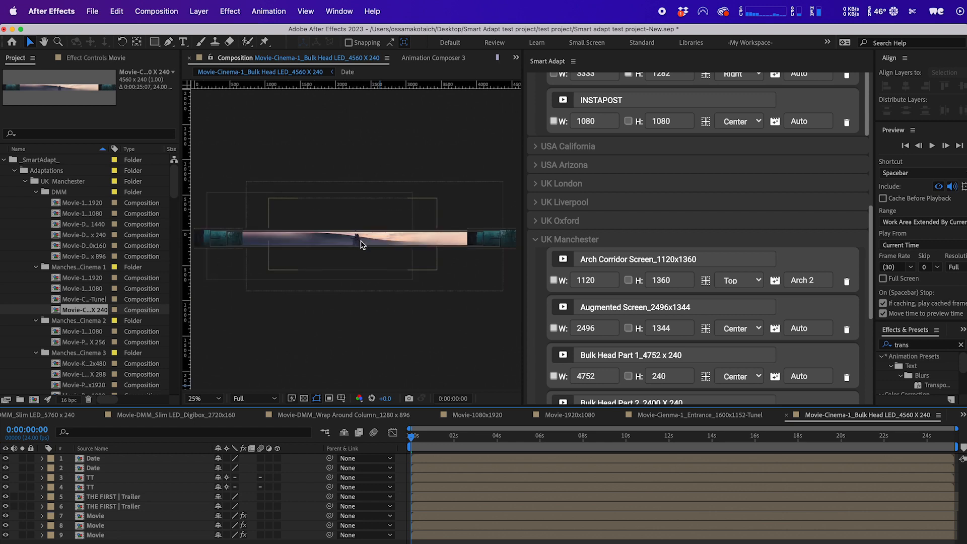
click(488, 240)
click(480, 439)
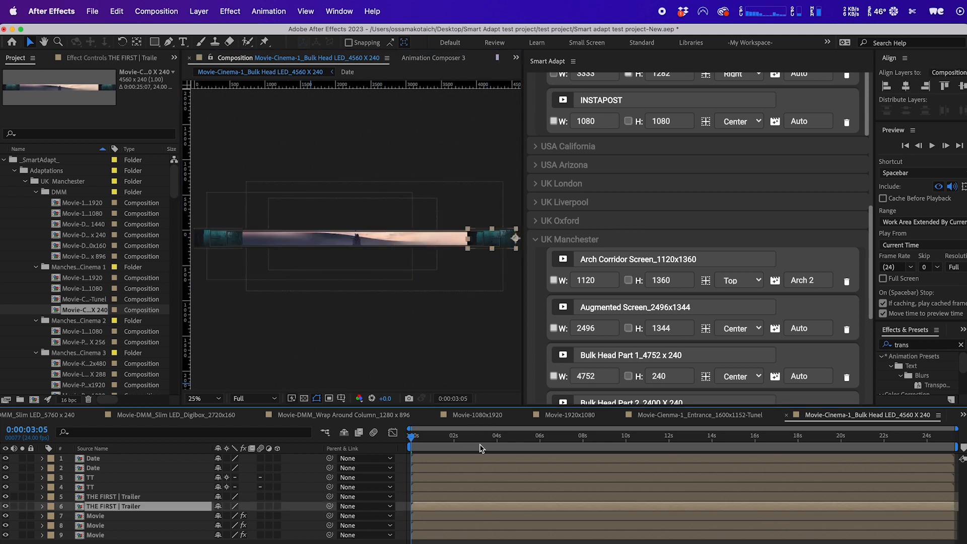
click(303, 240)
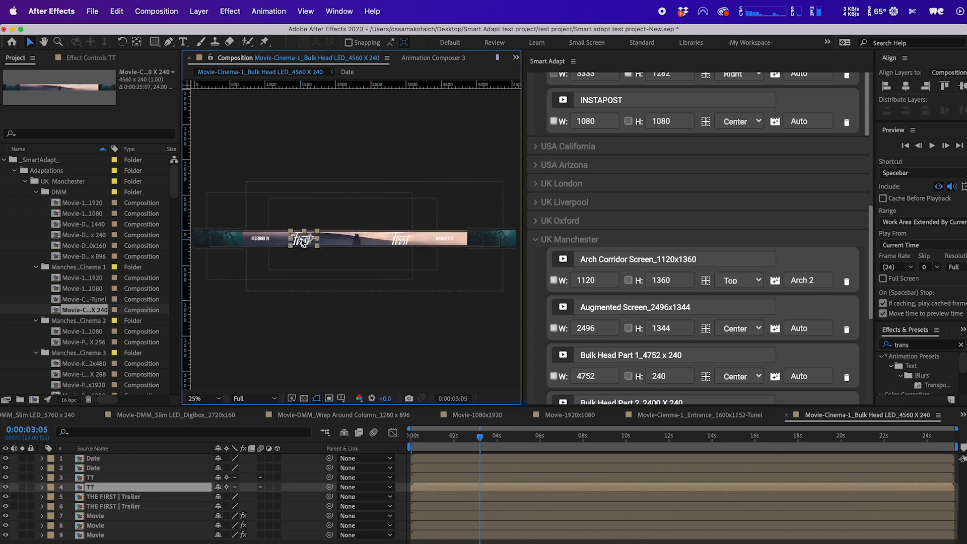
shift+click(405, 242)
key(s)
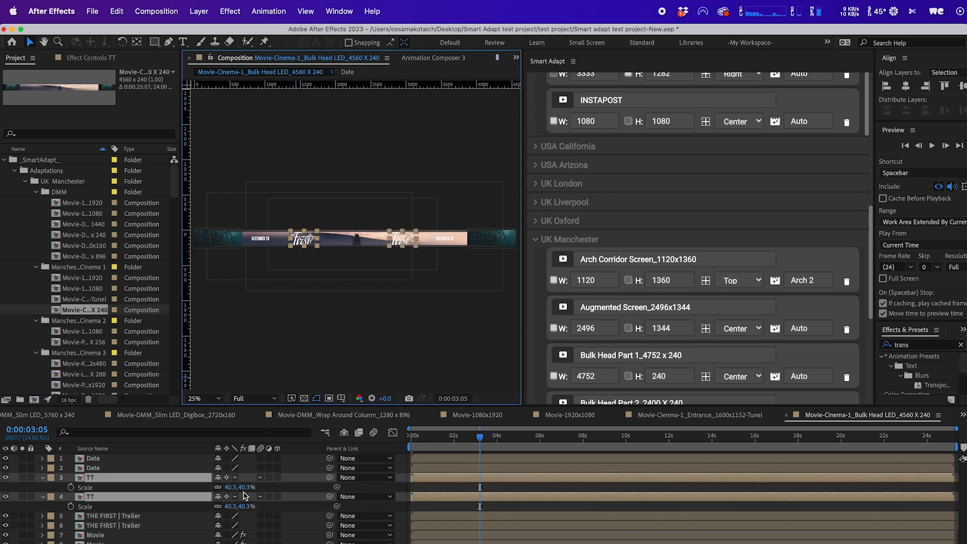
drag(242, 488, 238, 487)
click(371, 272)
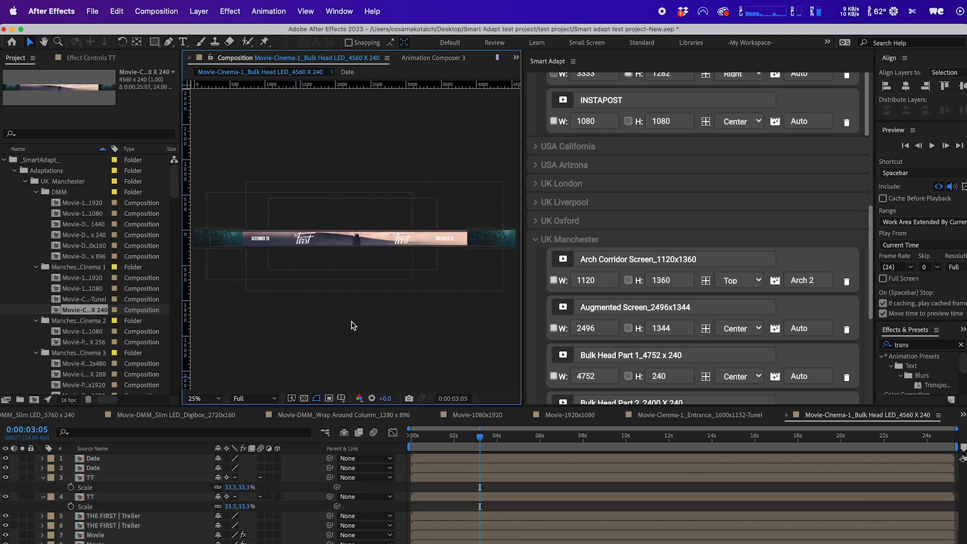
scroll(353, 324, up, 2)
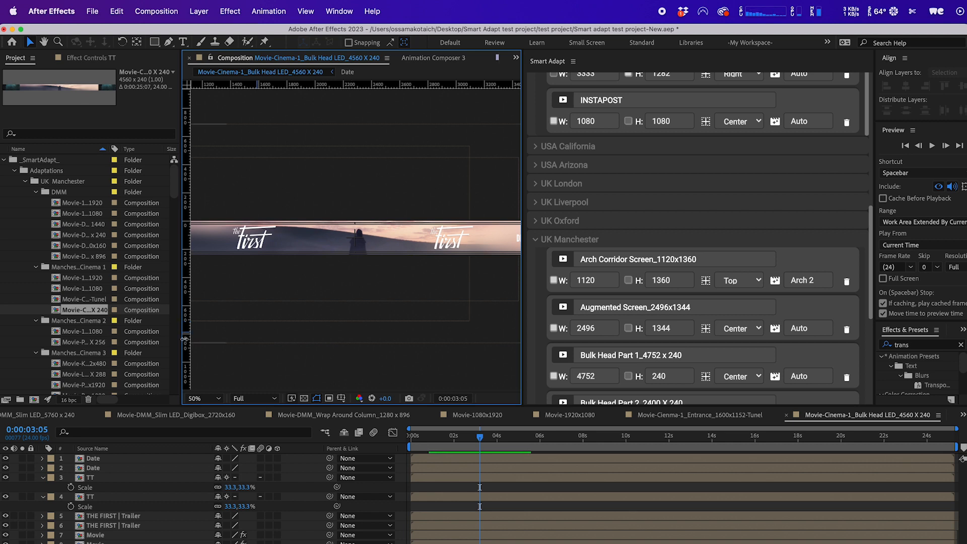
scroll(334, 237, down, 2)
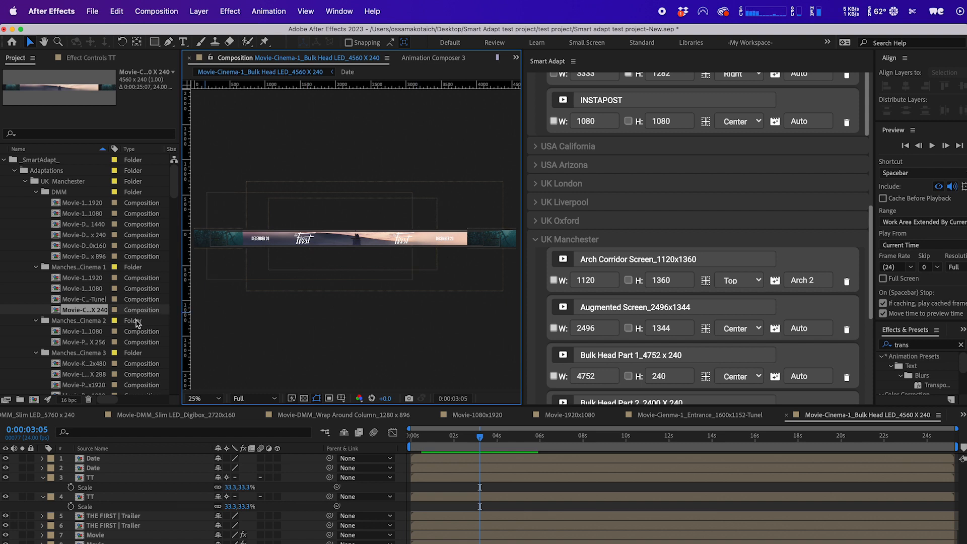
Open and scrub the Movie-1920x1080 and Movie-Pointe_LED Screen_512 X 256 compositions in the Manchester Cinema 2 folder.
double_click(86, 330)
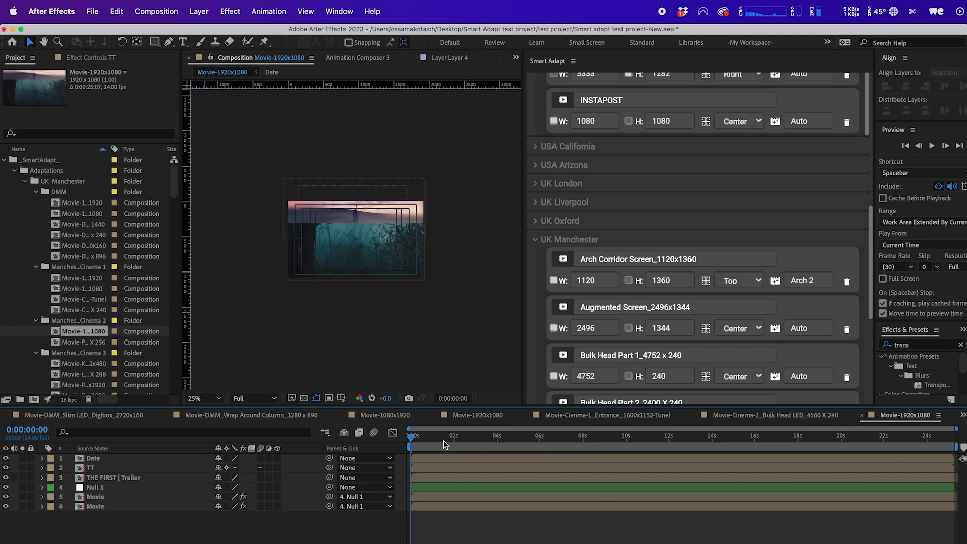
drag(445, 443, 502, 436)
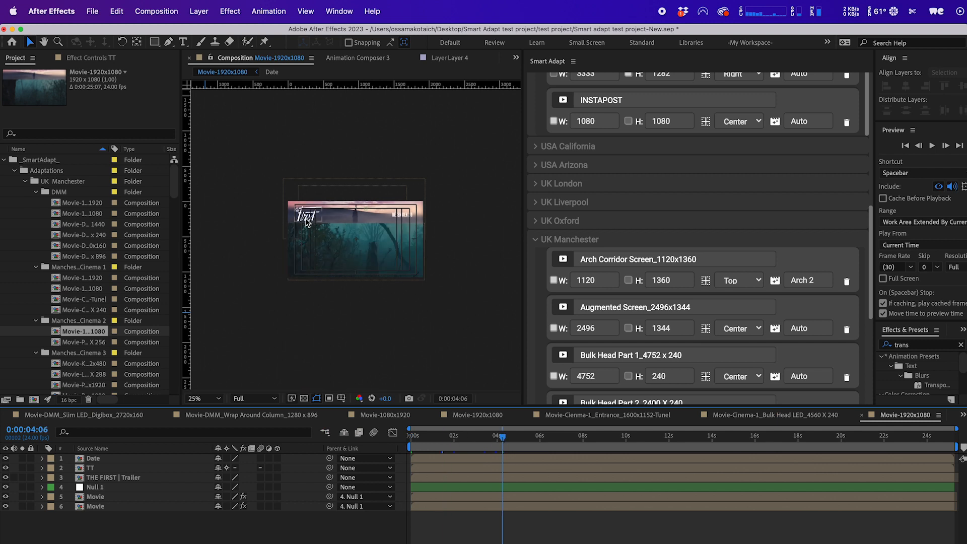
double_click(70, 343)
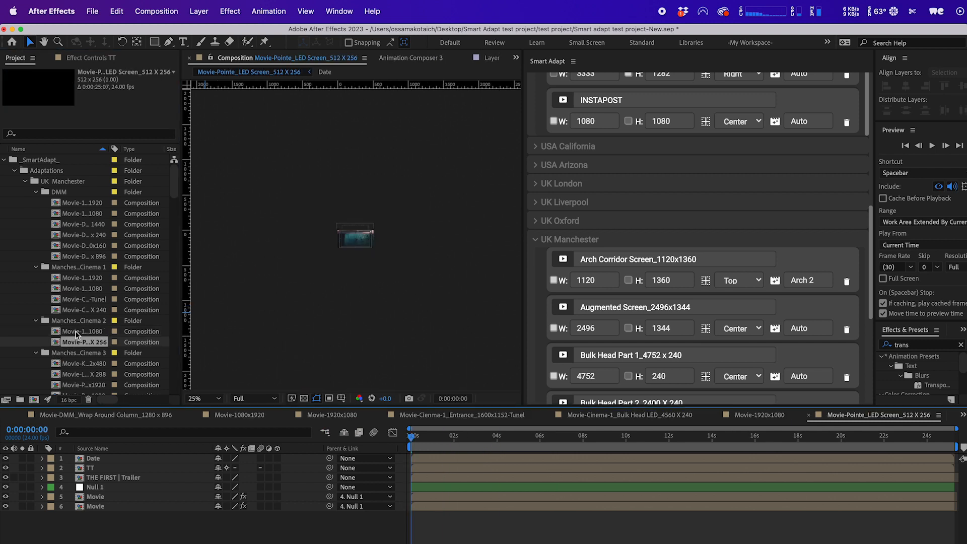
scroll(78, 335, down, 5)
key(period)
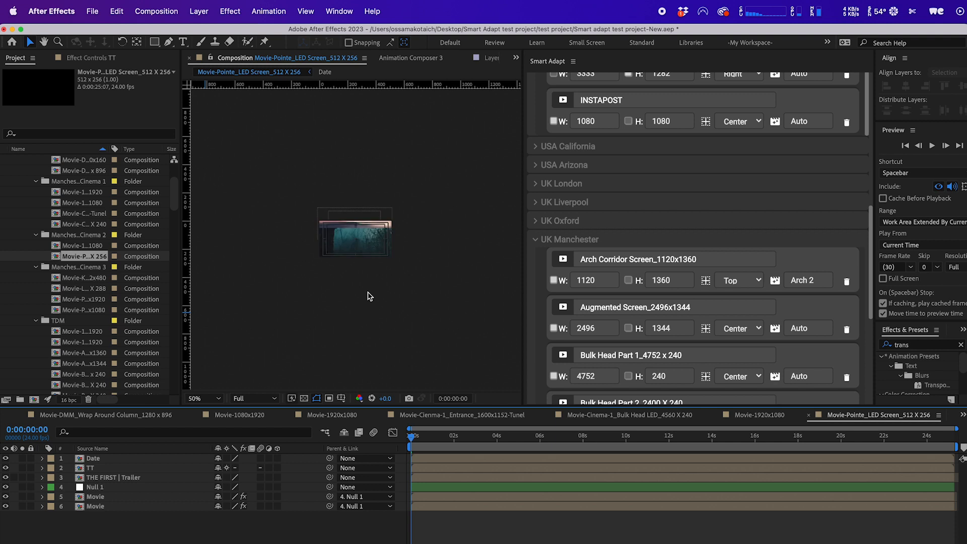
key(period)
drag(464, 442, 487, 440)
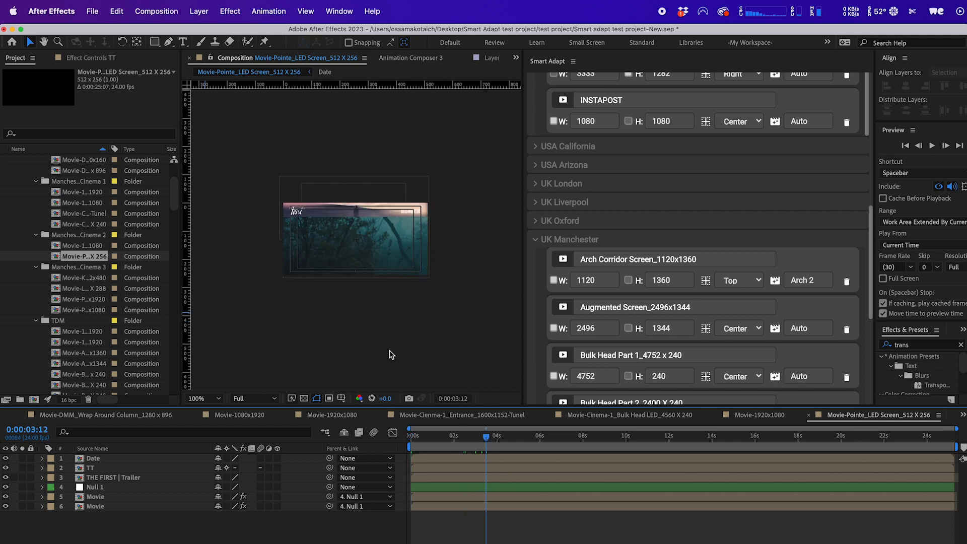
Collapse the expanded USA NY and UK Manchester groups in the Smart Adapt panel.
scroll(122, 293, up, 5)
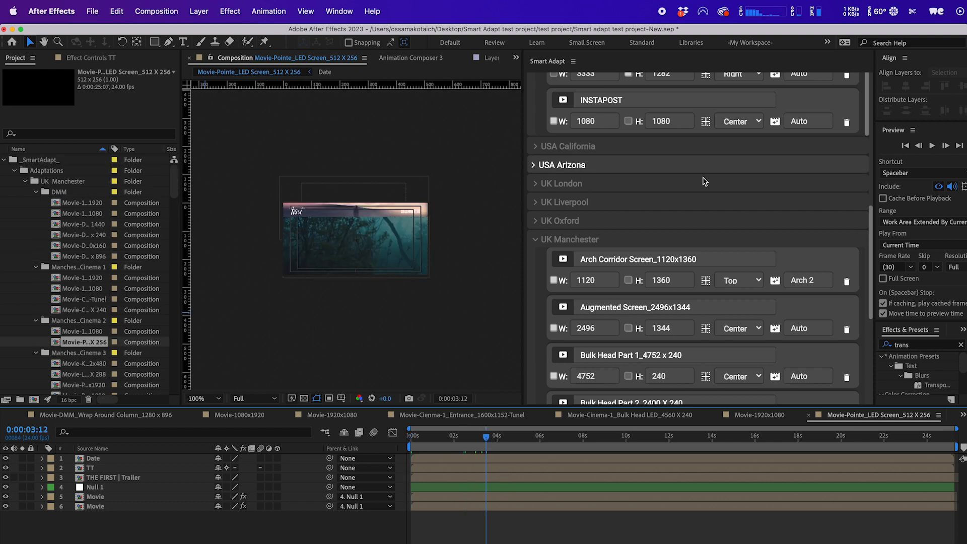
scroll(634, 127, up, 10)
click(632, 124)
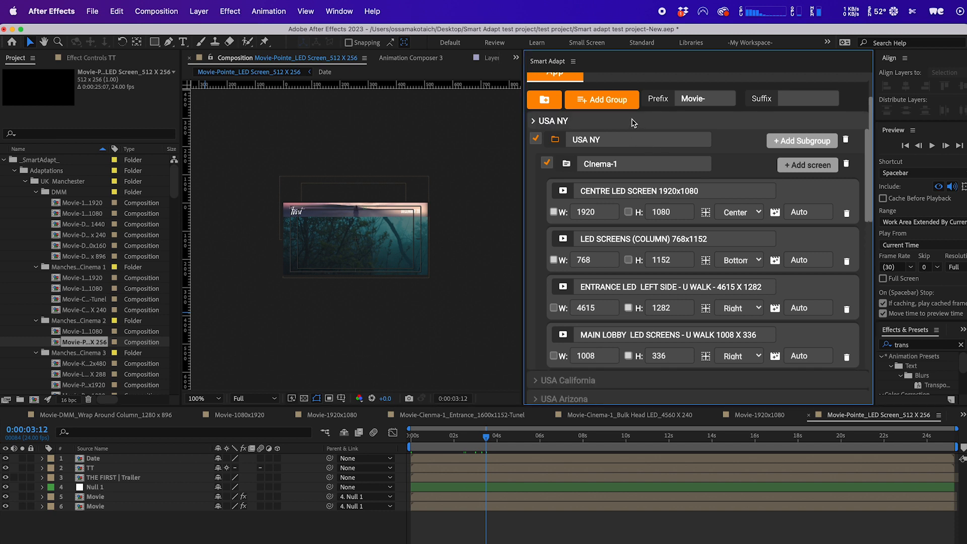
click(638, 239)
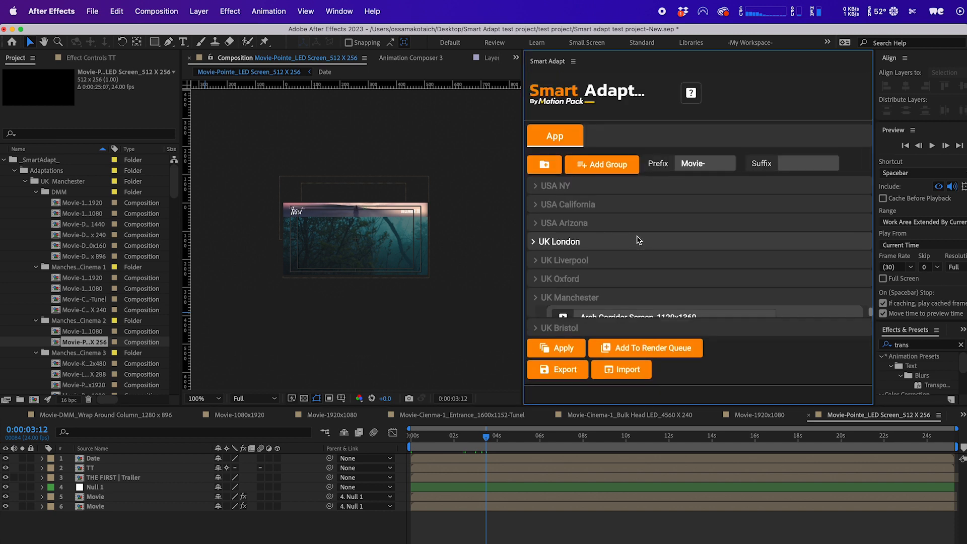
Collapse the project folders and select the Adaptations folder.
click(65, 180)
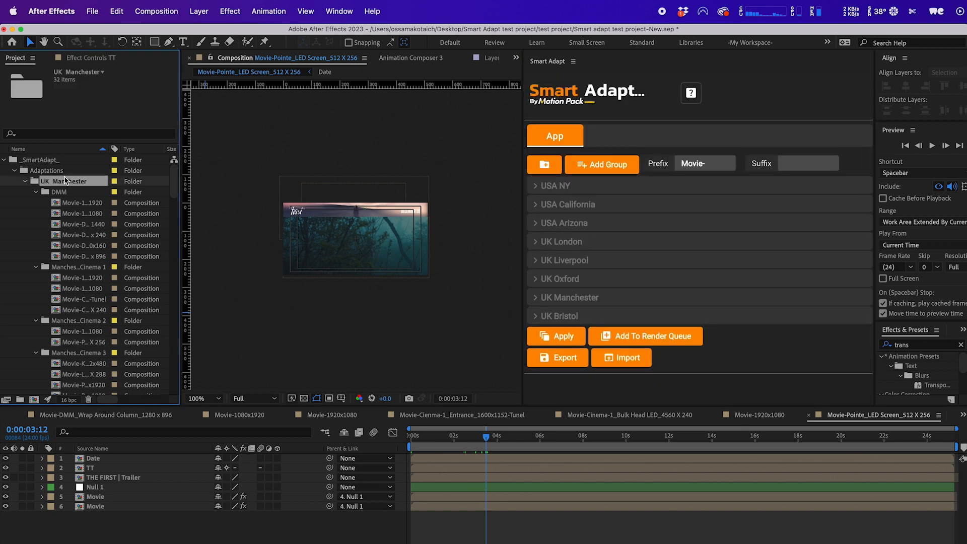
click(48, 172)
scroll(56, 177, down, 1)
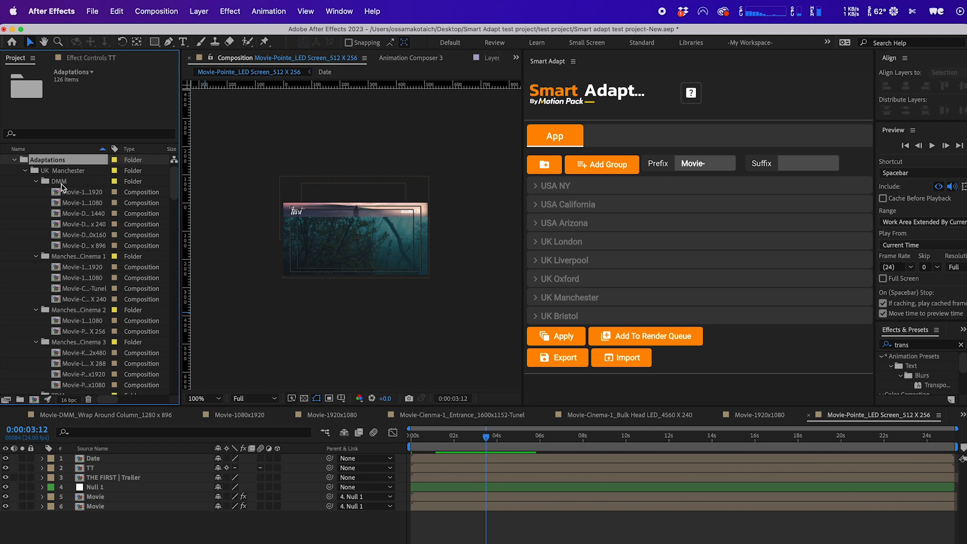
double_click(76, 162)
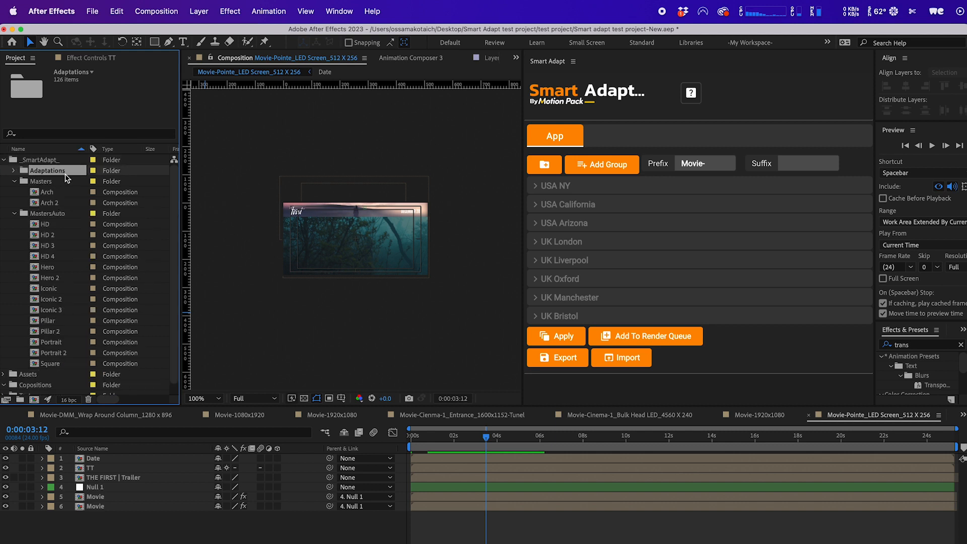
double_click(43, 183)
double_click(43, 191)
click(56, 170)
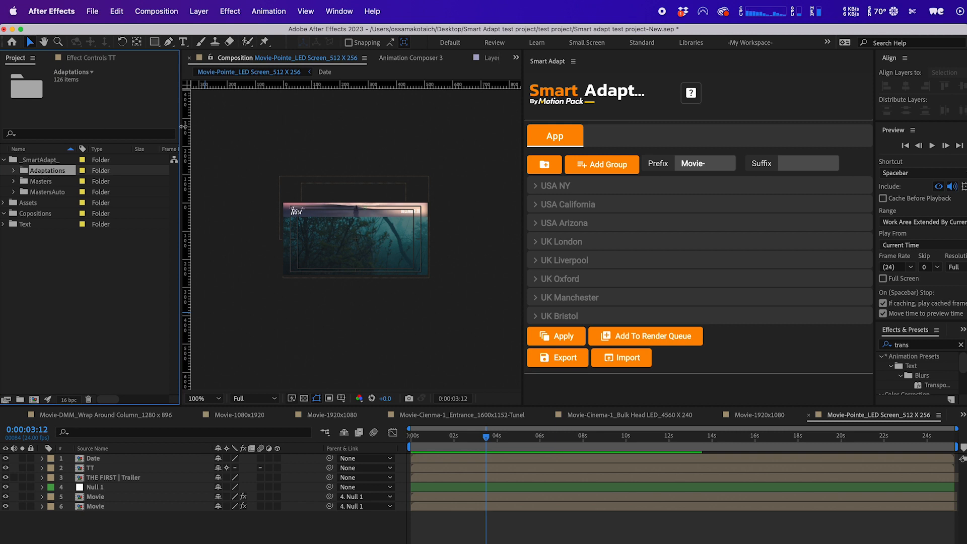
Add the adaptations to the render queue, outputting into a new folder named Render-2 inside the test project folder.
click(665, 337)
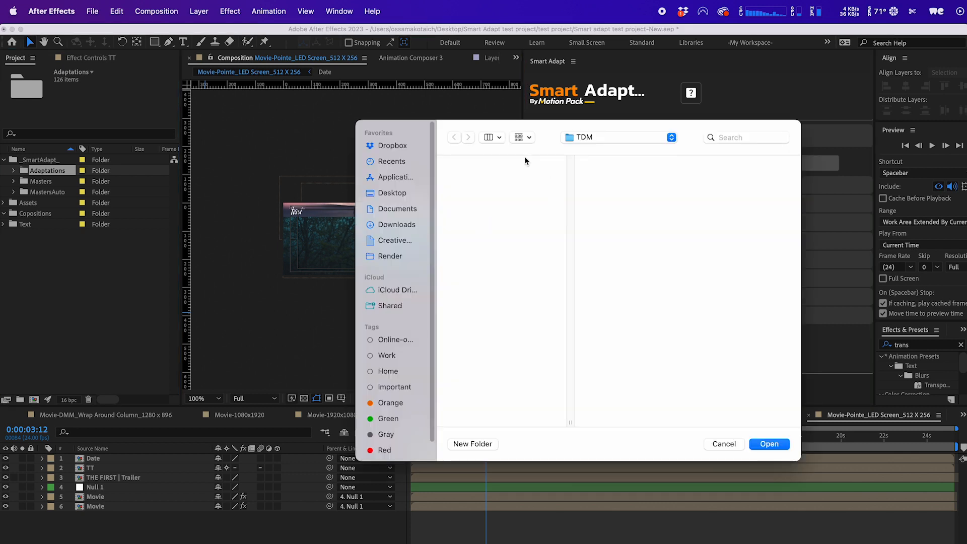
click(598, 139)
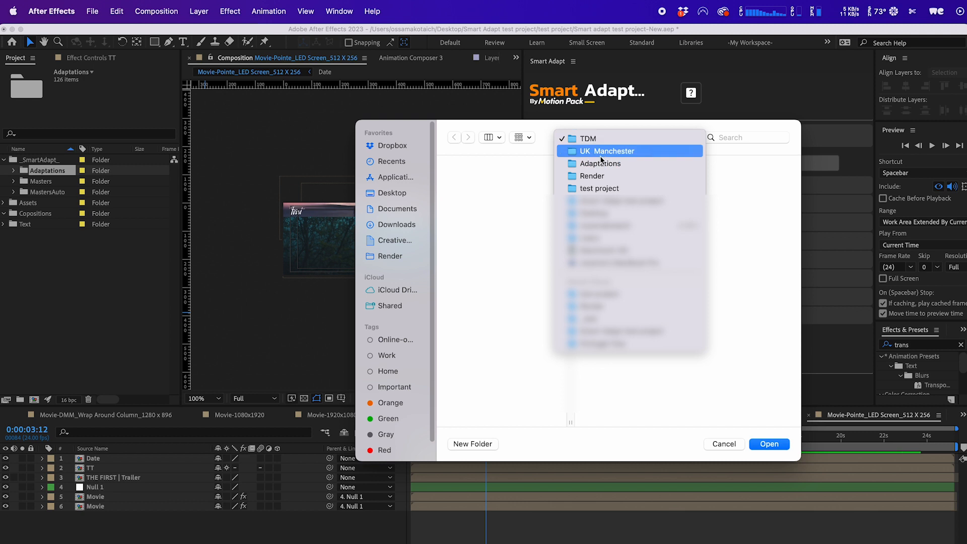
click(606, 175)
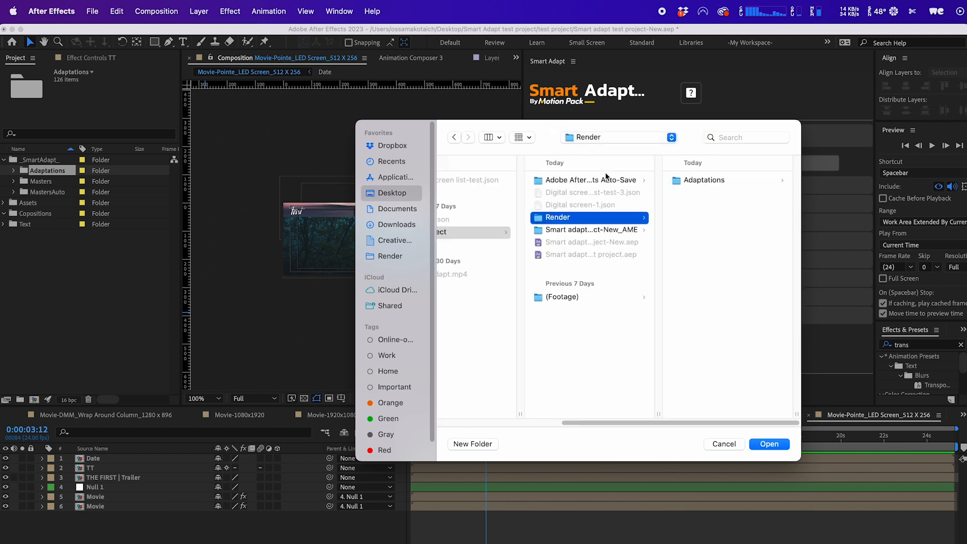
click(593, 354)
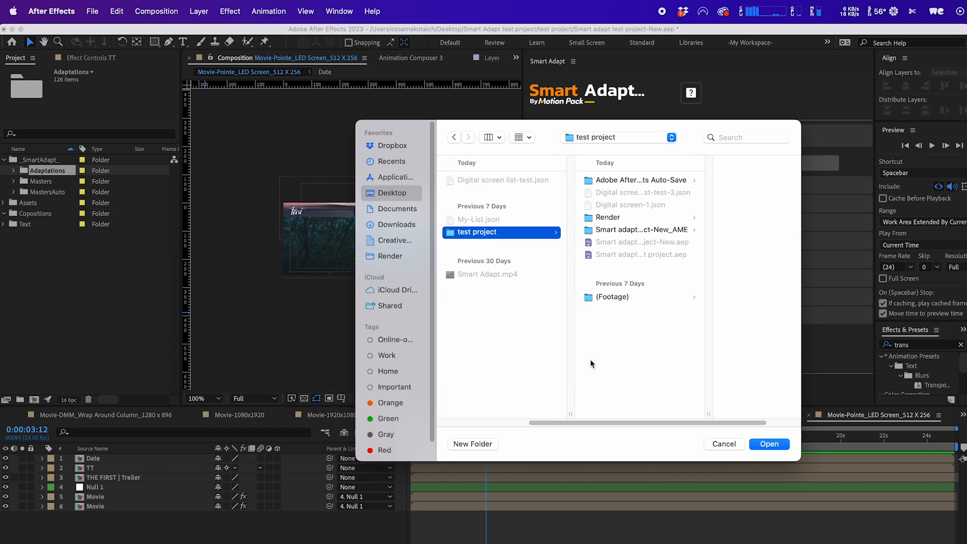
click(479, 443)
text(Render-2)
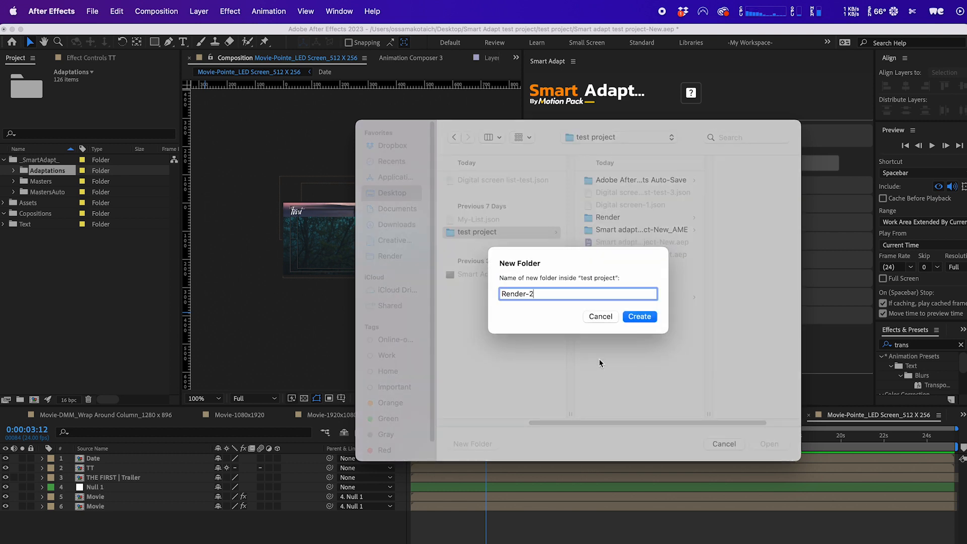
key(Return)
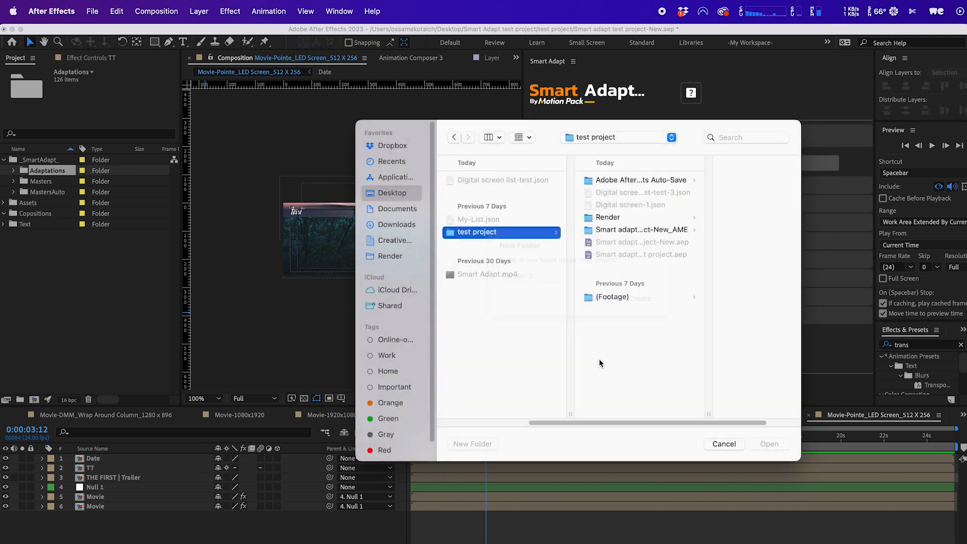
click(768, 443)
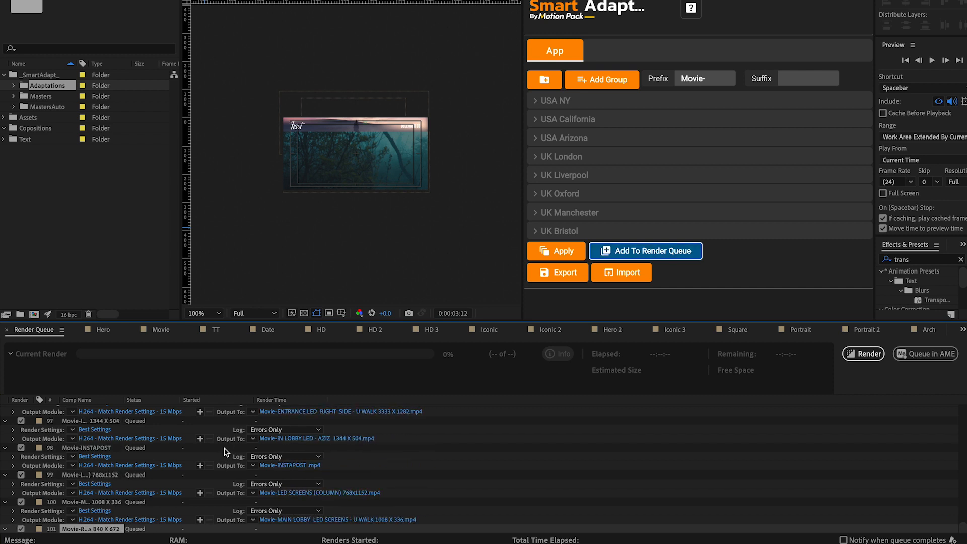
Review the output destinations of several queued render items, from the first to item 27.
scroll(252, 453, up, 20)
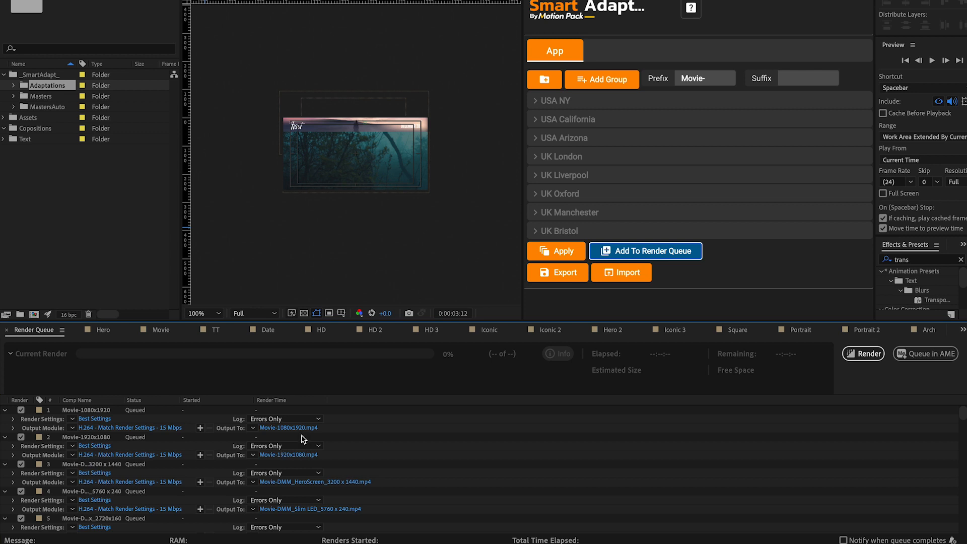
click(290, 428)
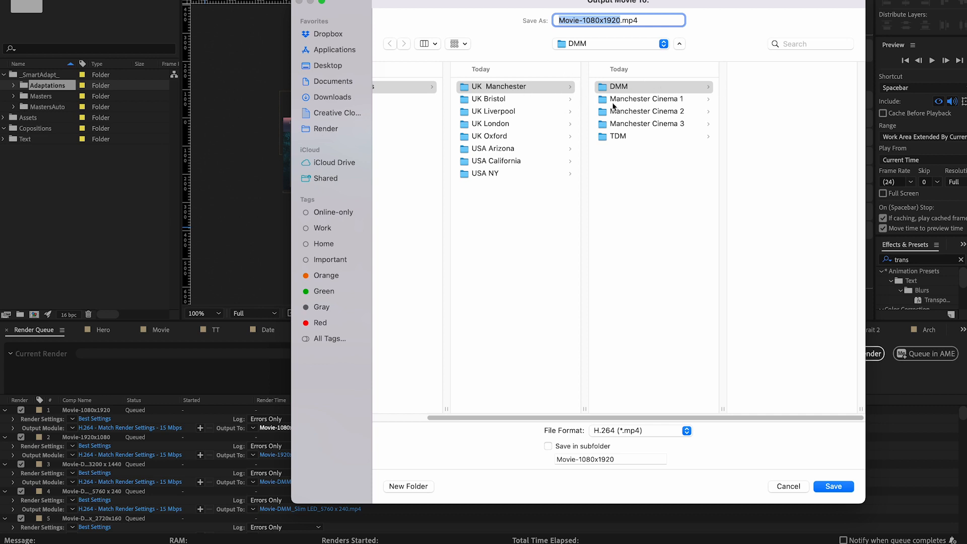
click(788, 485)
scroll(304, 494, down, 3)
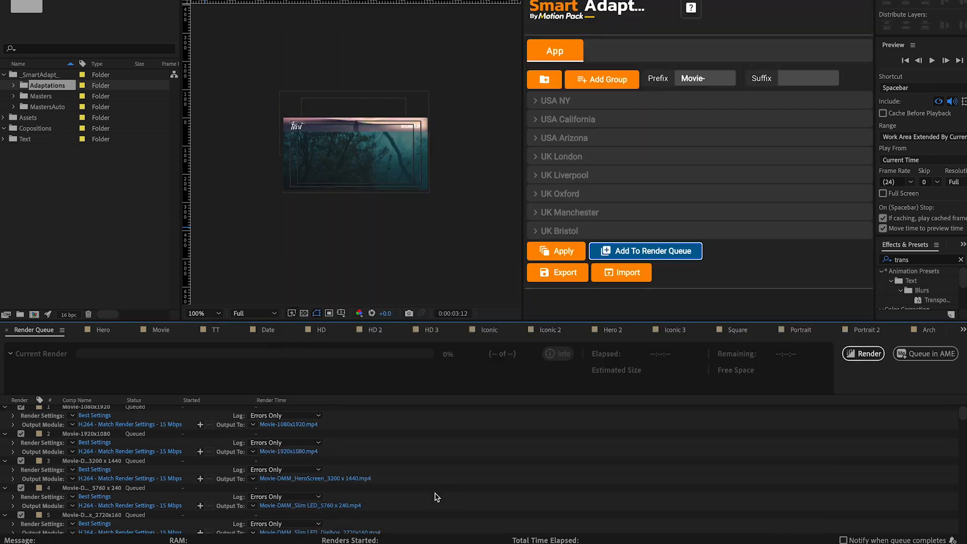
click(304, 493)
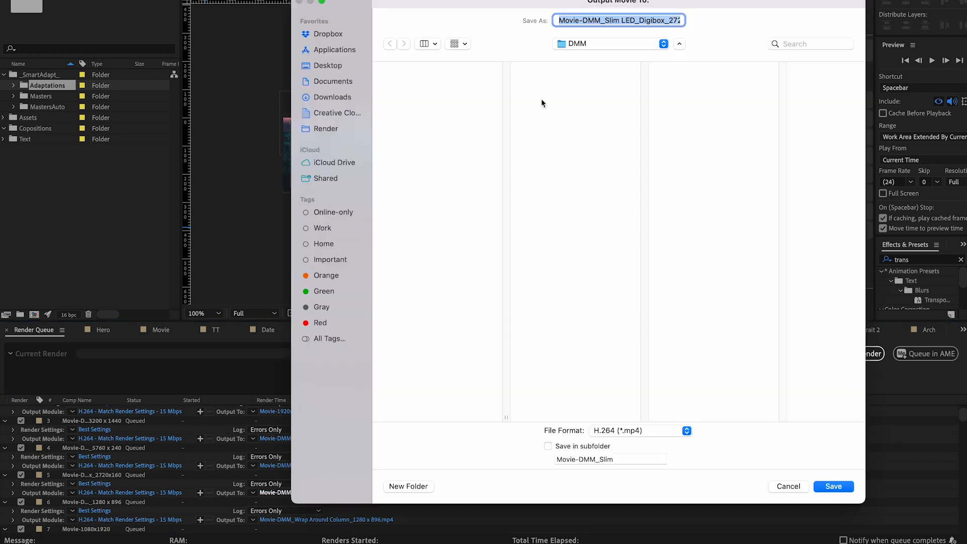
click(664, 44)
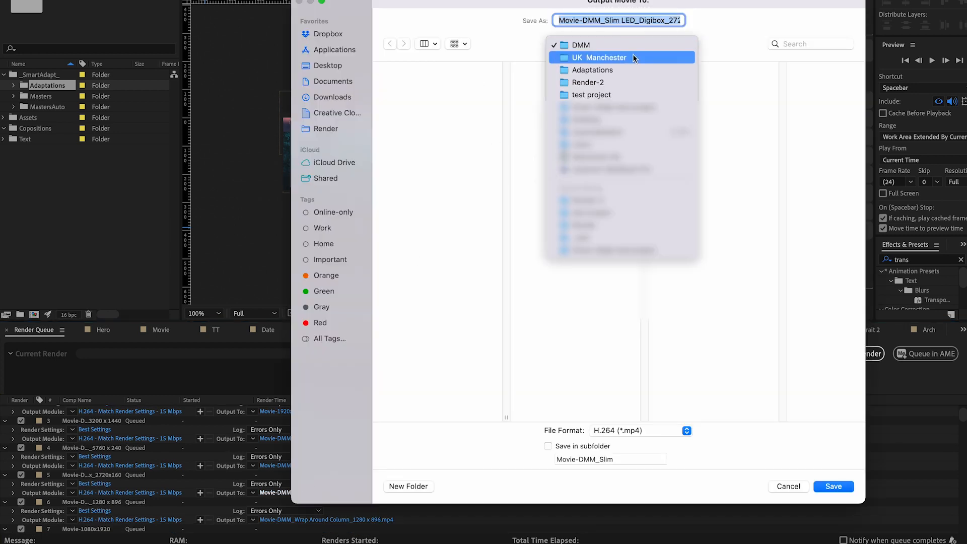
click(778, 95)
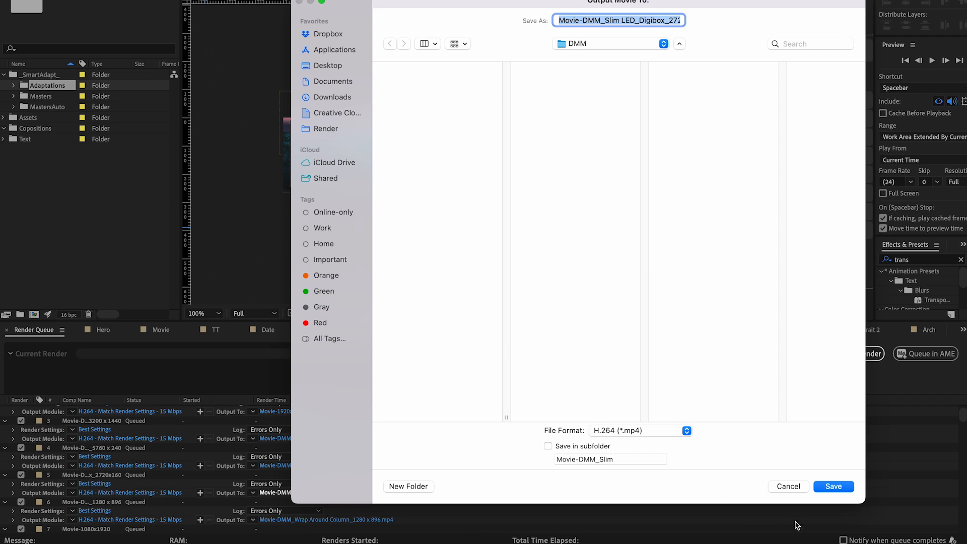
click(790, 488)
scroll(513, 485, down, 10)
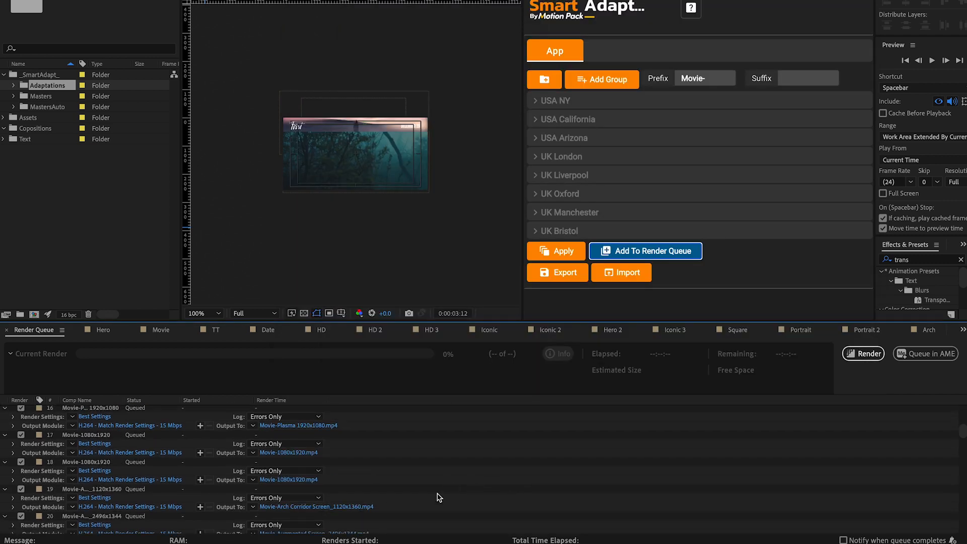
click(312, 507)
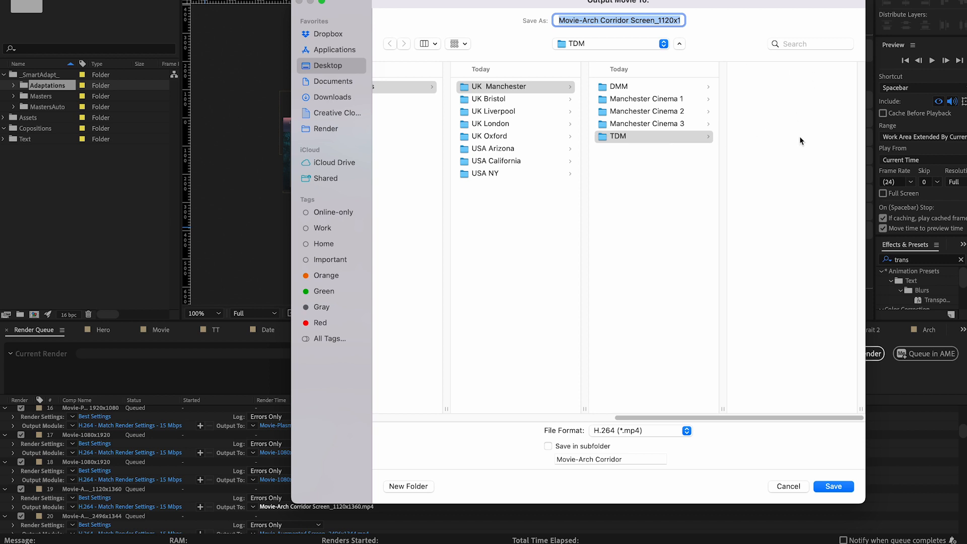
click(783, 487)
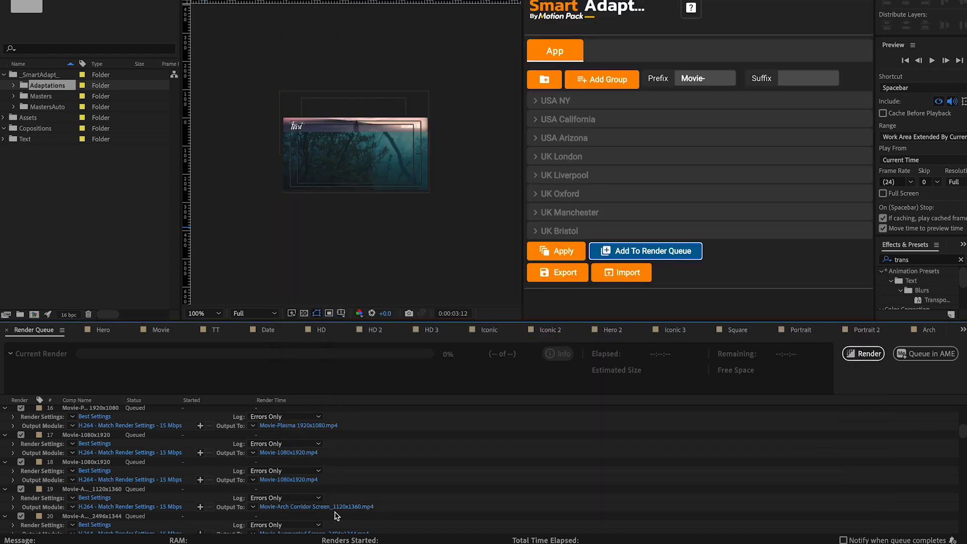
scroll(325, 499, down, 5)
click(323, 497)
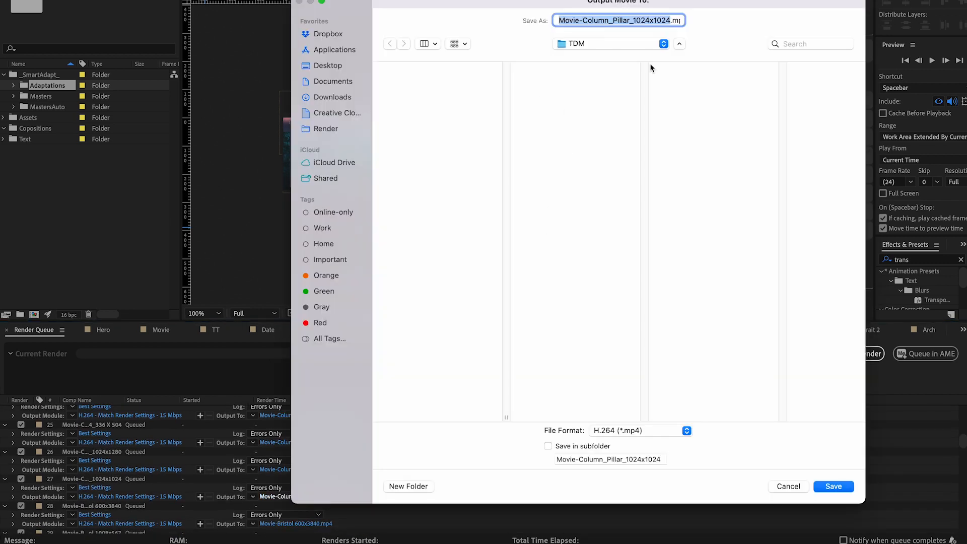
click(784, 485)
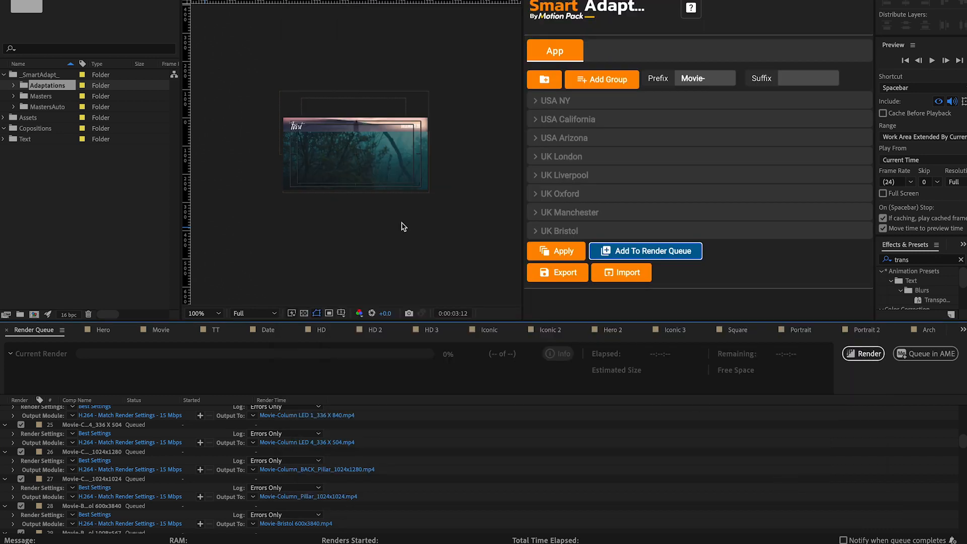
scroll(254, 450, up, 5)
scroll(254, 450, up, 10)
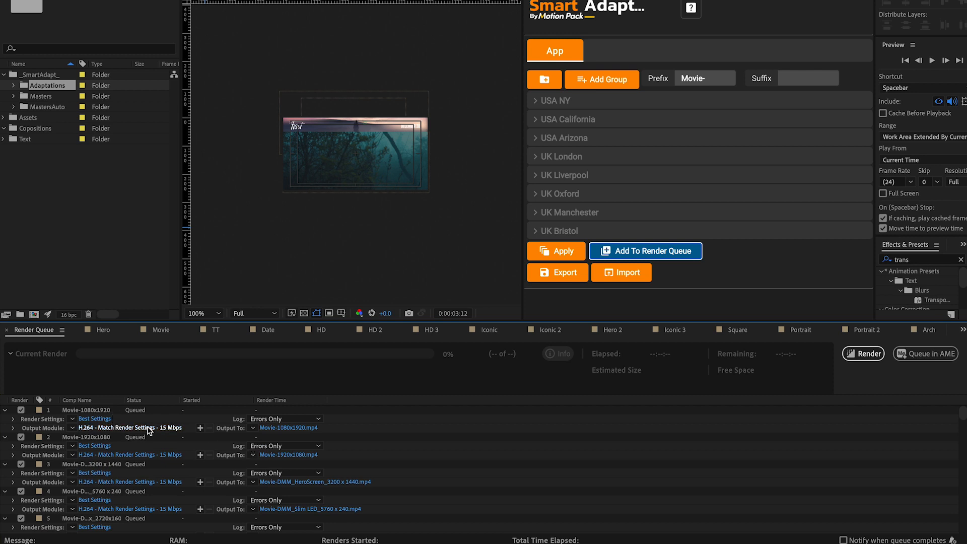
Send the render queue to Media Encoder and review the output locations of the LED SCREENS (COLUMN) and INSTAPOST items.
click(913, 356)
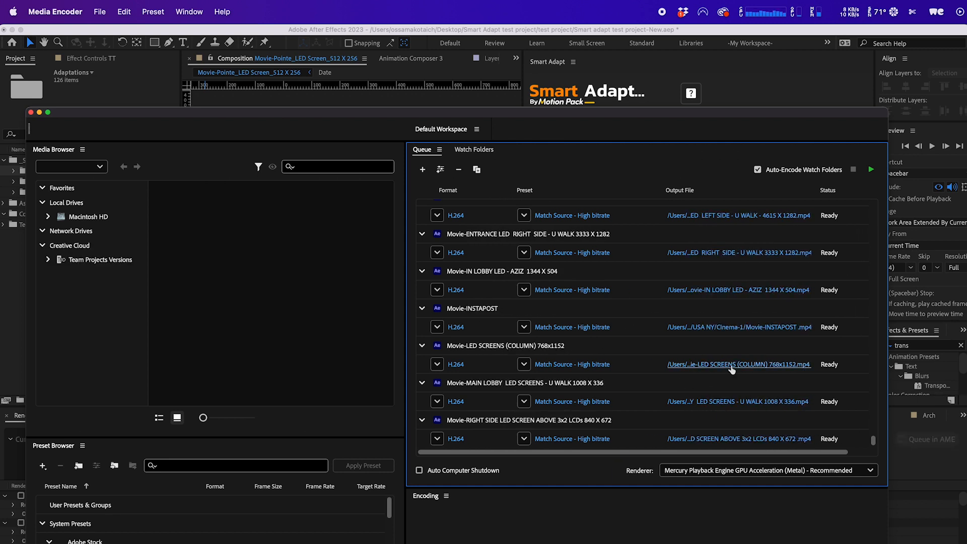
click(705, 364)
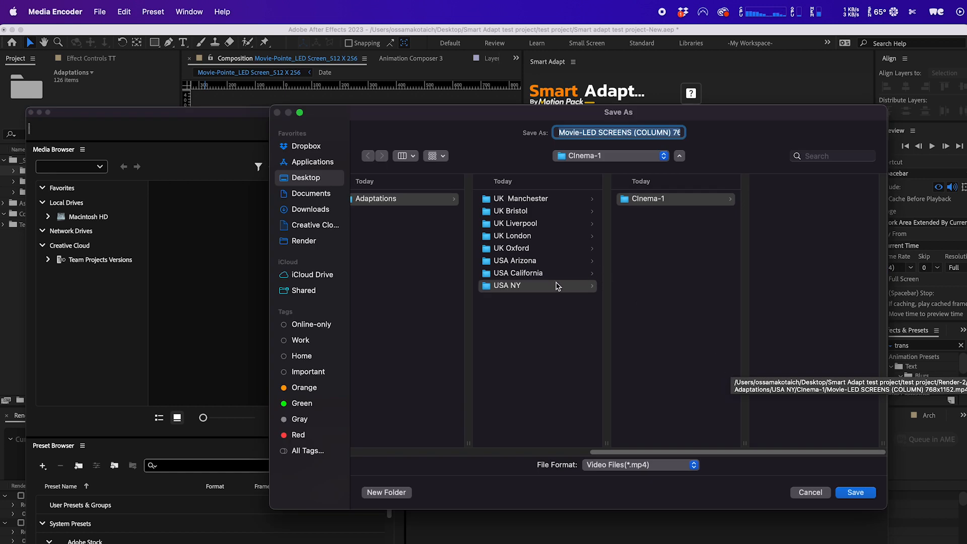
click(809, 492)
click(728, 333)
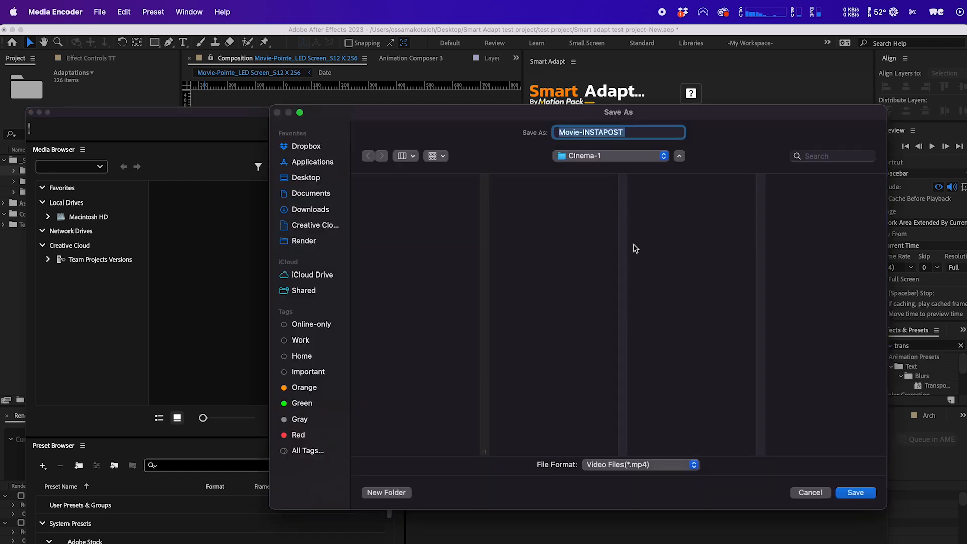
click(810, 492)
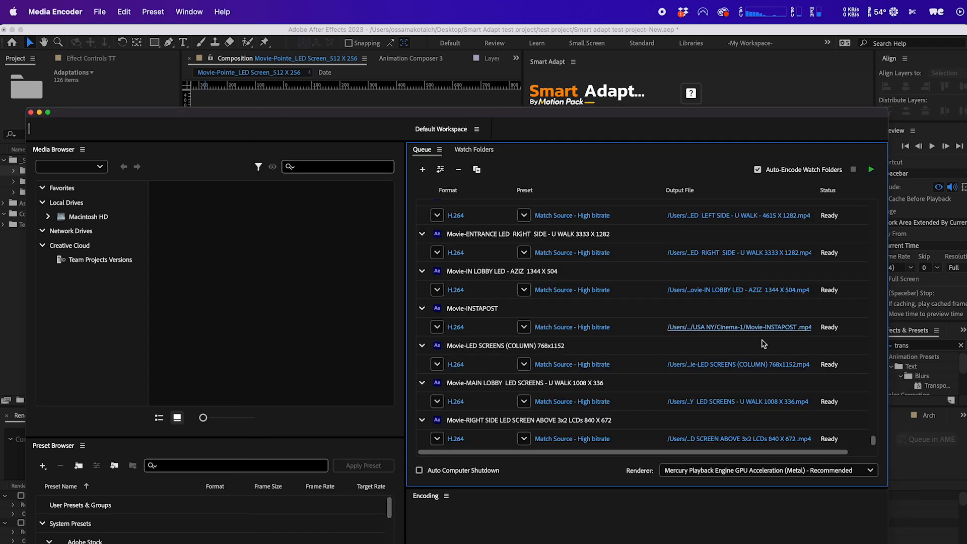
Start encoding the Media Encoder queue.
click(871, 169)
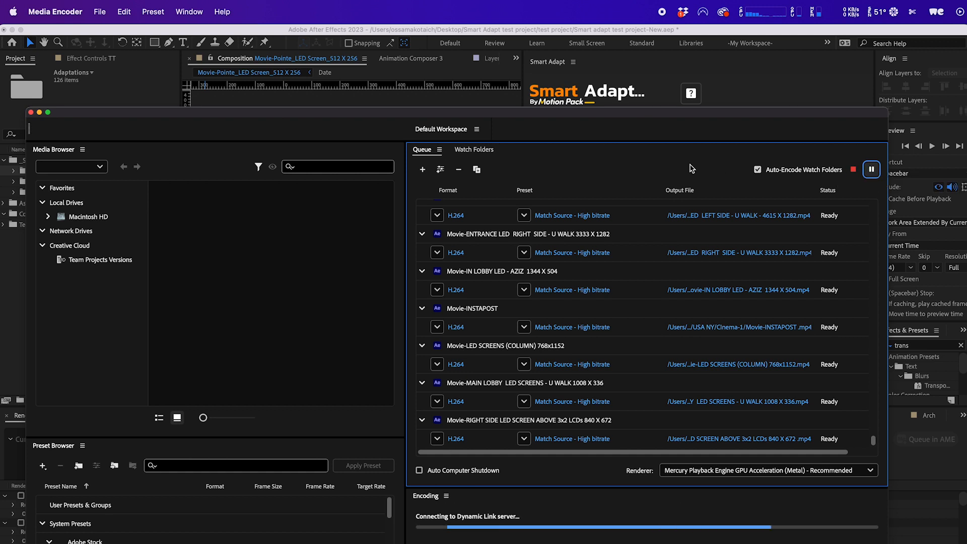